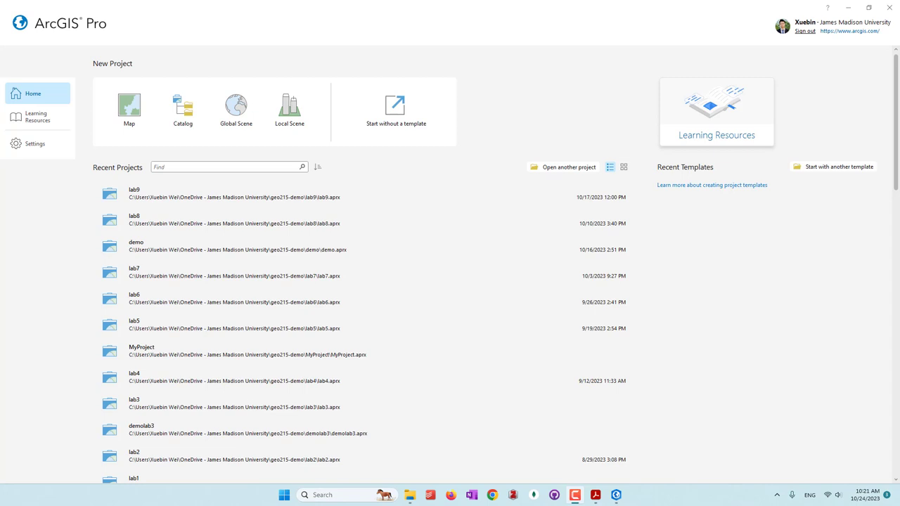
Create a new project from the Map template named lab10, stored in the geo215-demo folder under OneDrive - James Madison University
{"action": "left_click", "coordinate": [129, 107]}
{"action": "double_click", "coordinate": [408, 224]}
{"action": "type", "text": "lab10"}
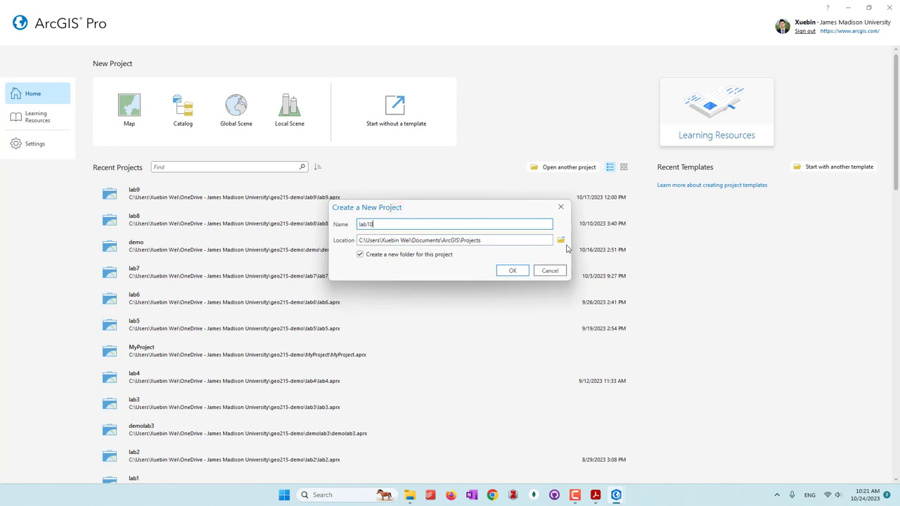
{"action": "left_click", "coordinate": [561, 240]}
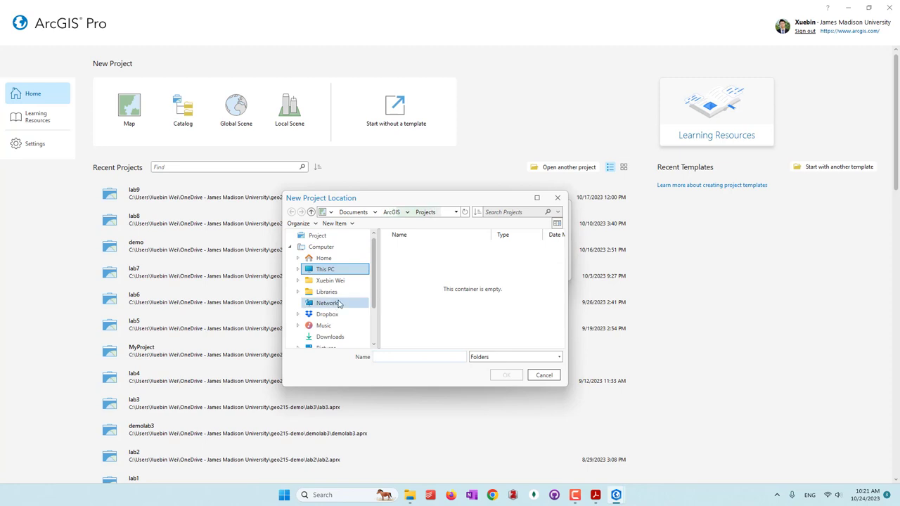
{"action": "left_click", "coordinate": [345, 280]}
{"action": "scroll", "coordinate": [402, 288], "scroll_direction": "down", "scroll_amount": 4}
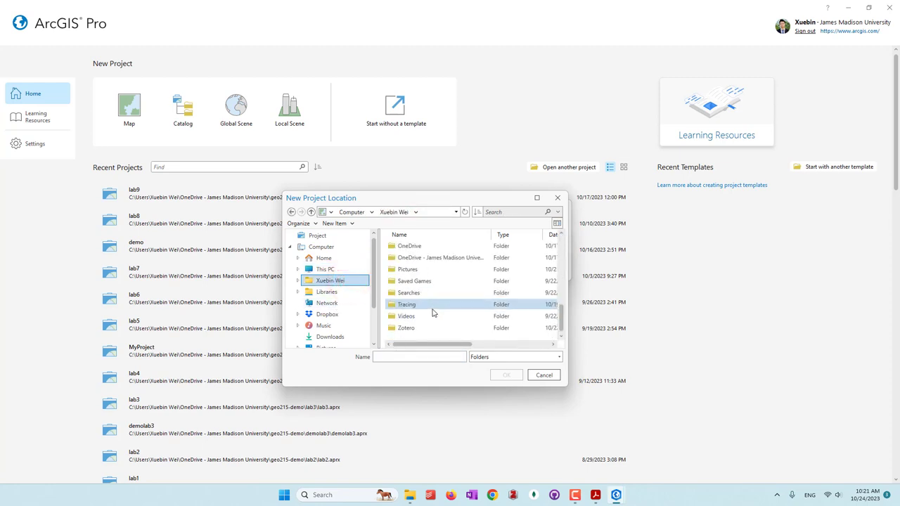
{"action": "double_click", "coordinate": [450, 258]}
{"action": "left_click", "coordinate": [442, 294]}
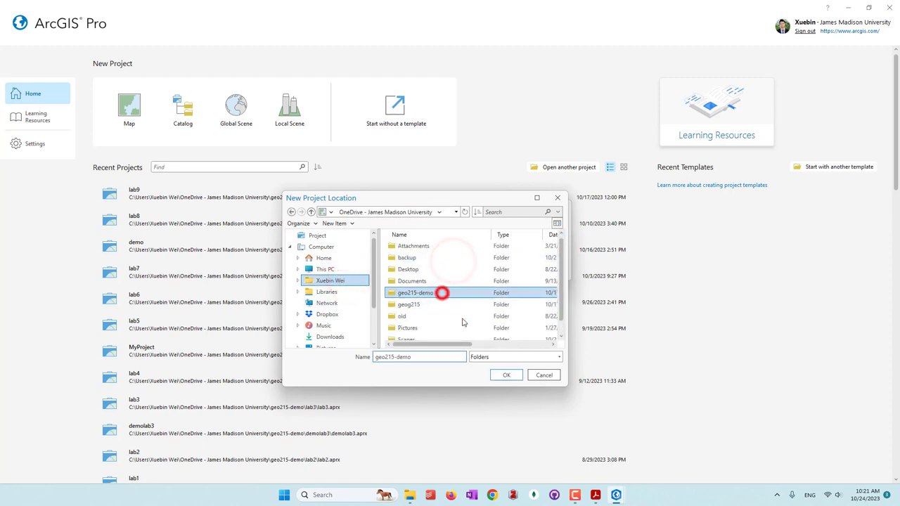
{"action": "left_click", "coordinate": [506, 375]}
{"action": "left_click", "coordinate": [518, 271]}
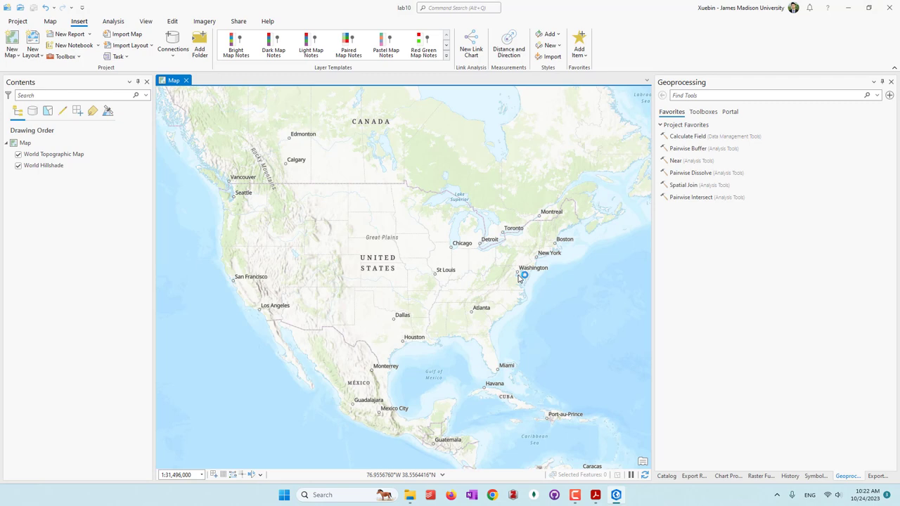
Browse the computer's folders in the catalog to geo215-demo, lec7_lab7, and expand the lec7_lab7.gdb geodatabase
{"action": "left_click", "coordinate": [667, 478]}
{"action": "left_click", "coordinate": [716, 95]}
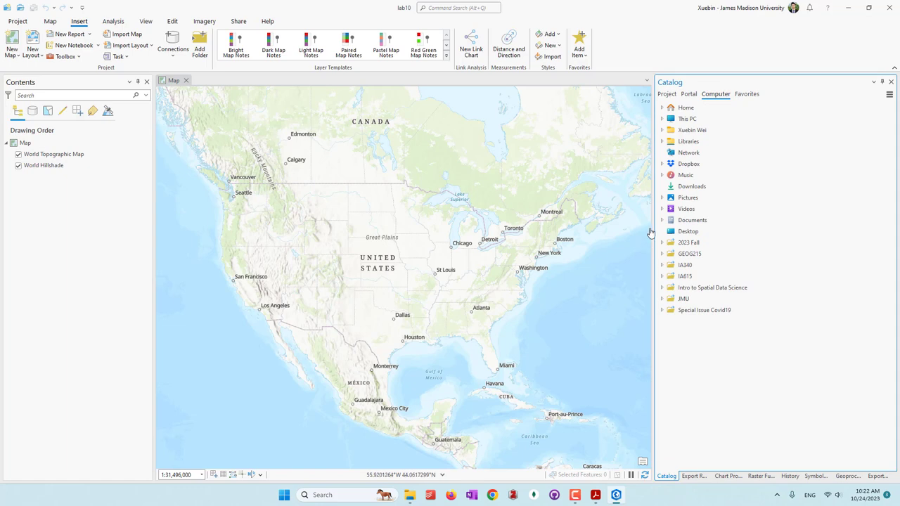
{"action": "left_click", "coordinate": [664, 131]}
{"action": "left_click", "coordinate": [669, 356]}
{"action": "left_click", "coordinate": [677, 412]}
{"action": "scroll", "coordinate": [812, 333], "scroll_direction": "down", "scroll_amount": 7}
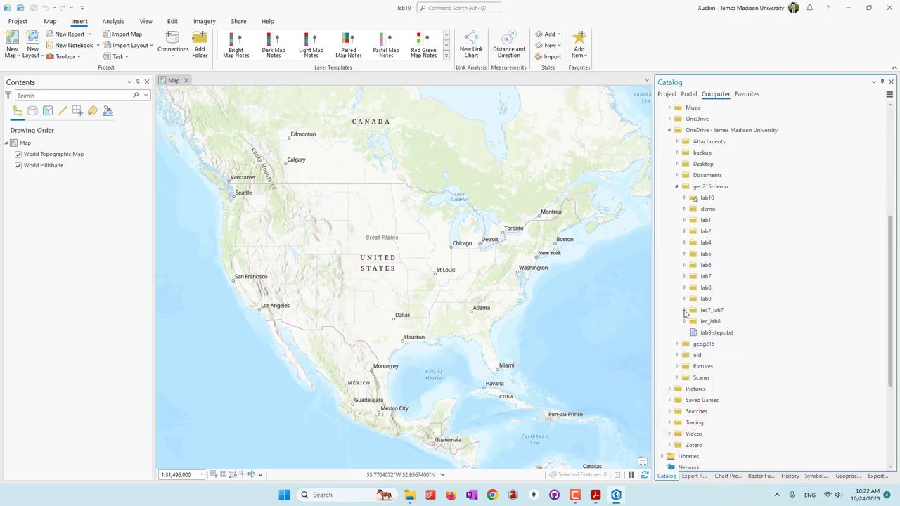
{"action": "left_click", "coordinate": [685, 310]}
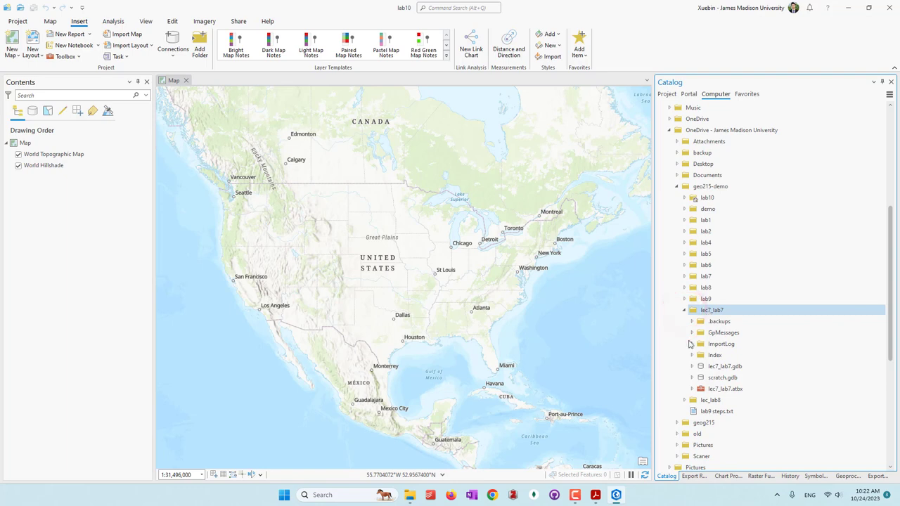
{"action": "left_click", "coordinate": [692, 366]}
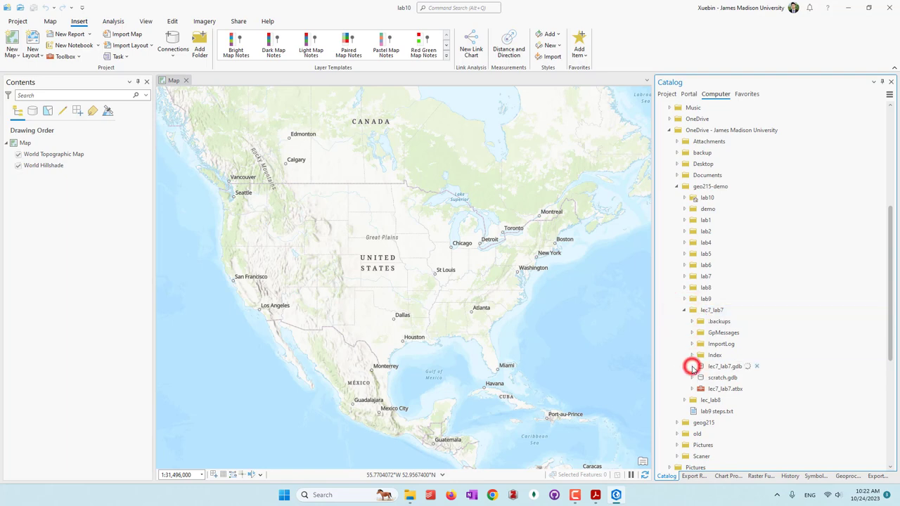
{"action": "scroll", "coordinate": [749, 313], "scroll_direction": "down", "scroll_amount": 5}
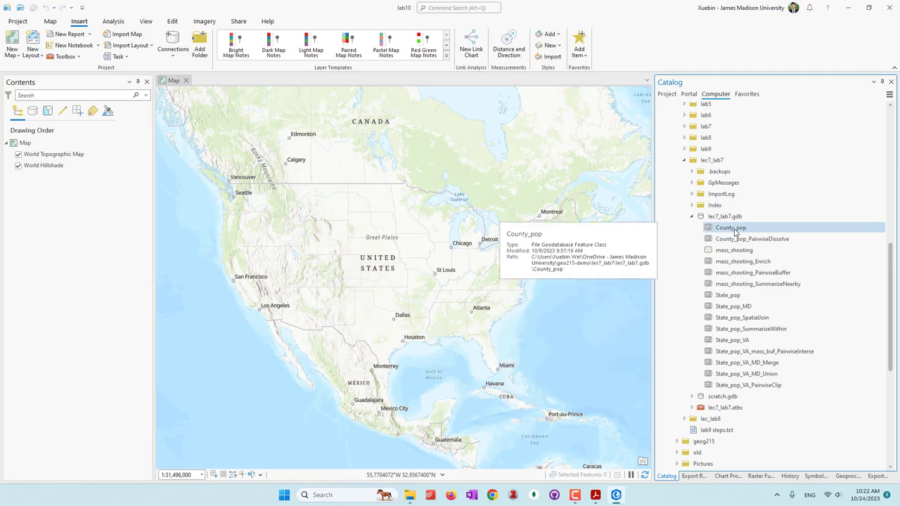
Add the County_pop, State_pop and mass_shooting feature classes from lec7_lab7.gdb to the map
{"action": "left_click_drag", "start_coordinate": [731, 228], "coordinate": [515, 232]}
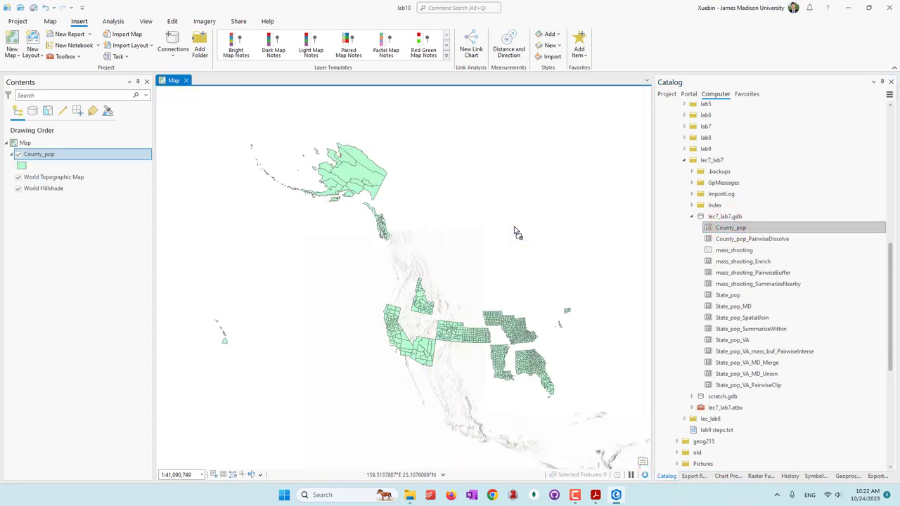
{"action": "left_click", "coordinate": [725, 295]}
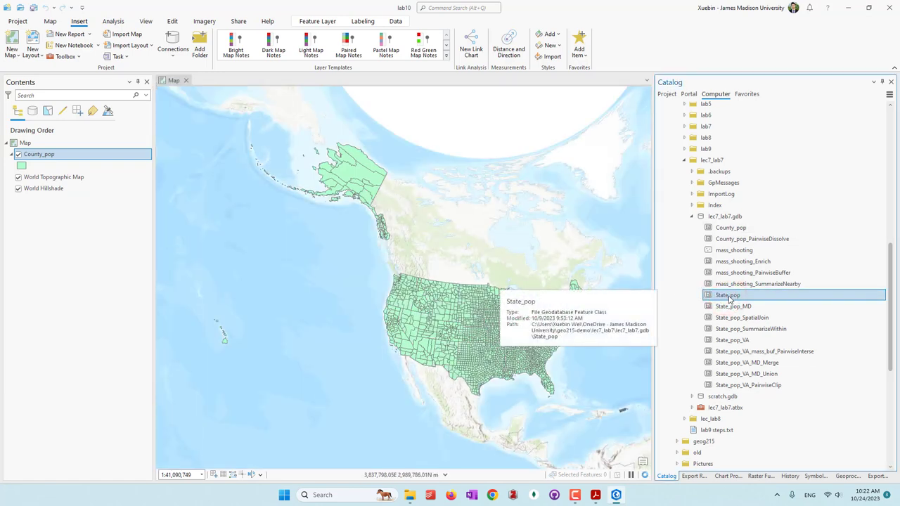
{"action": "left_click_drag", "start_coordinate": [733, 297], "coordinate": [554, 276]}
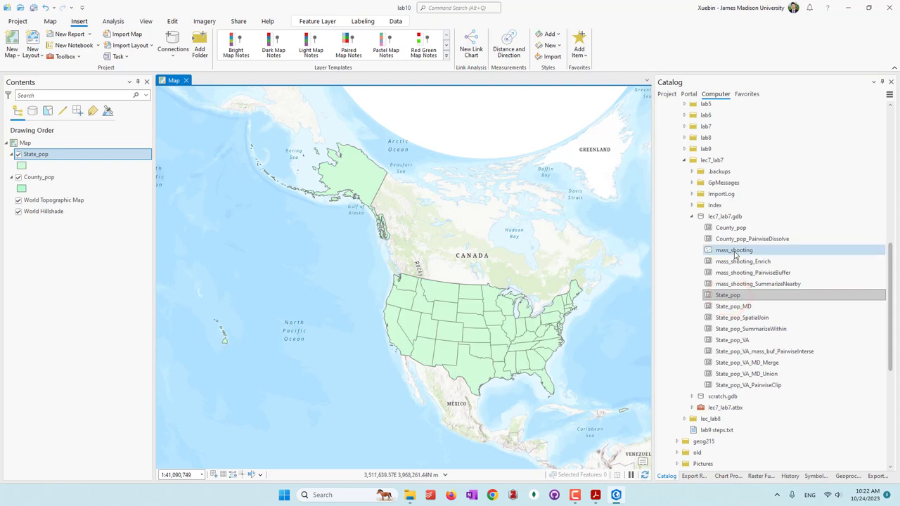
{"action": "left_click_drag", "start_coordinate": [734, 251], "coordinate": [574, 251]}
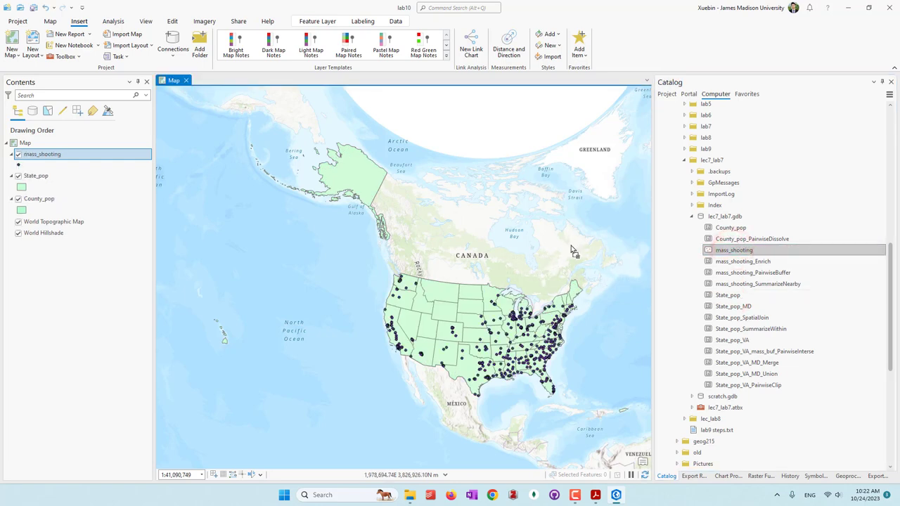
Select the Virginia polygon in the State_pop layer on the map
{"action": "scroll", "coordinate": [583, 331], "scroll_direction": "up", "scroll_amount": 3}
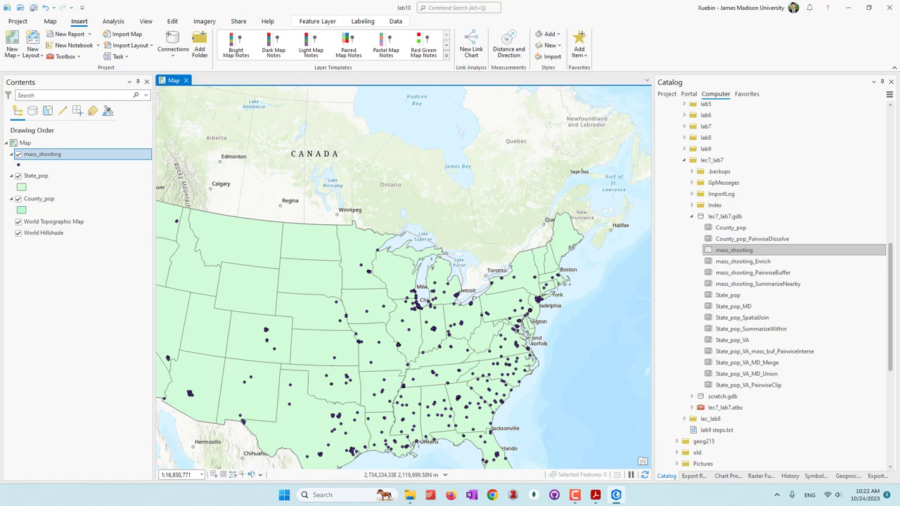
{"action": "scroll", "coordinate": [529, 388], "scroll_direction": "up", "scroll_amount": 3}
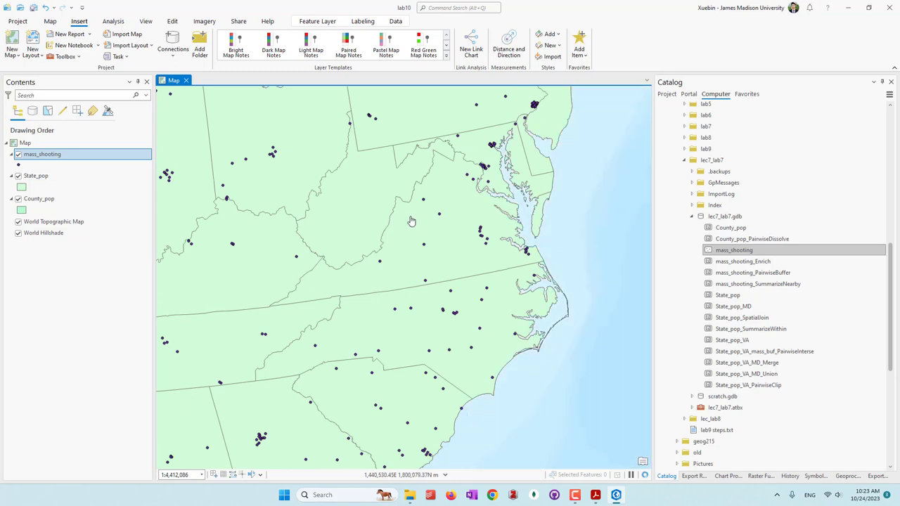
{"action": "left_click", "coordinate": [38, 176]}
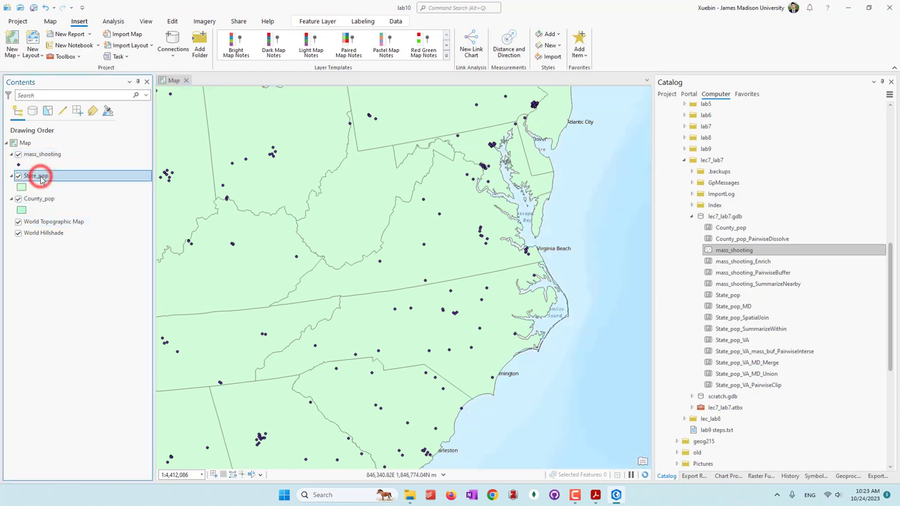
{"action": "left_click", "coordinate": [50, 22]}
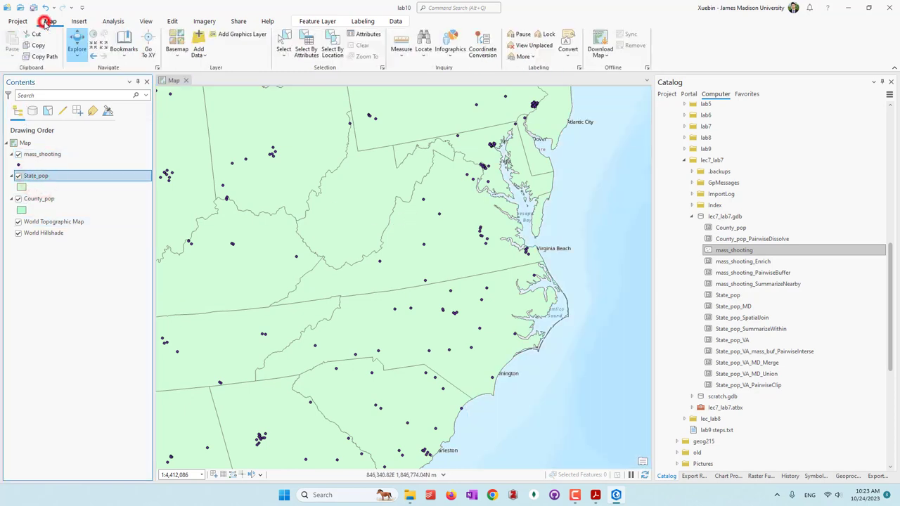
{"action": "left_click", "coordinate": [285, 44]}
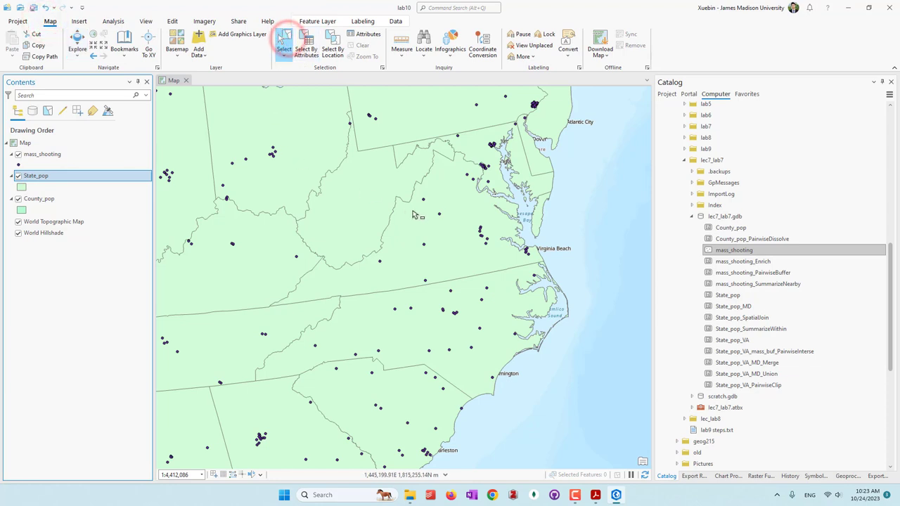
{"action": "left_click", "coordinate": [443, 239]}
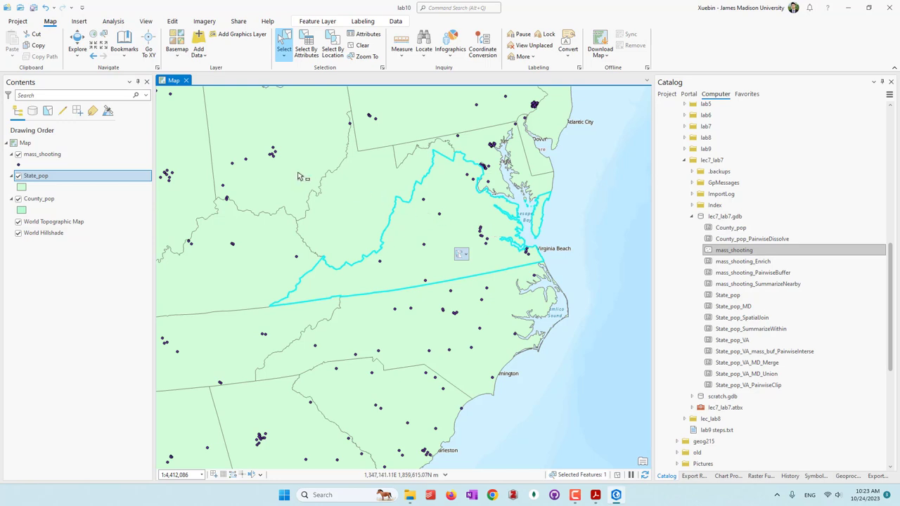
Use Select By Location to make a new selection of mass_shooting points that intersect the selected State_pop feature
{"action": "left_click", "coordinate": [331, 56]}
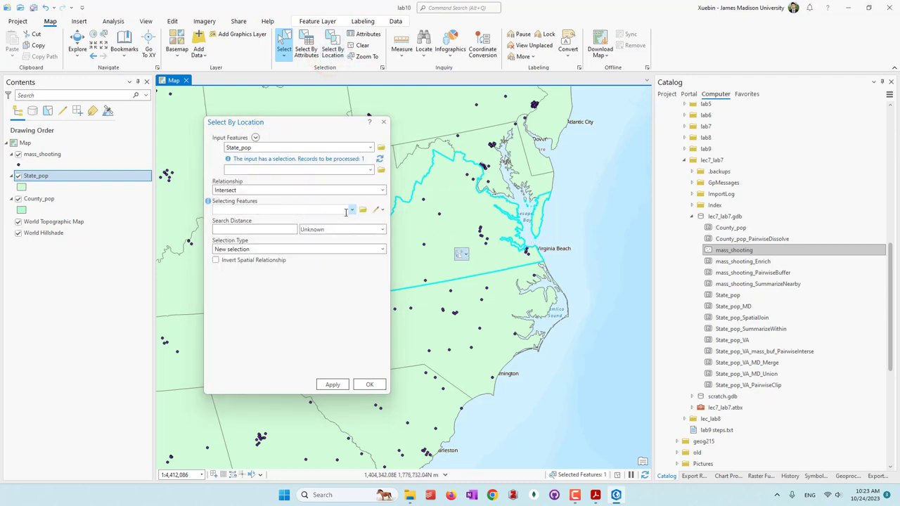
{"action": "left_click", "coordinate": [351, 210]}
{"action": "left_click", "coordinate": [260, 230]}
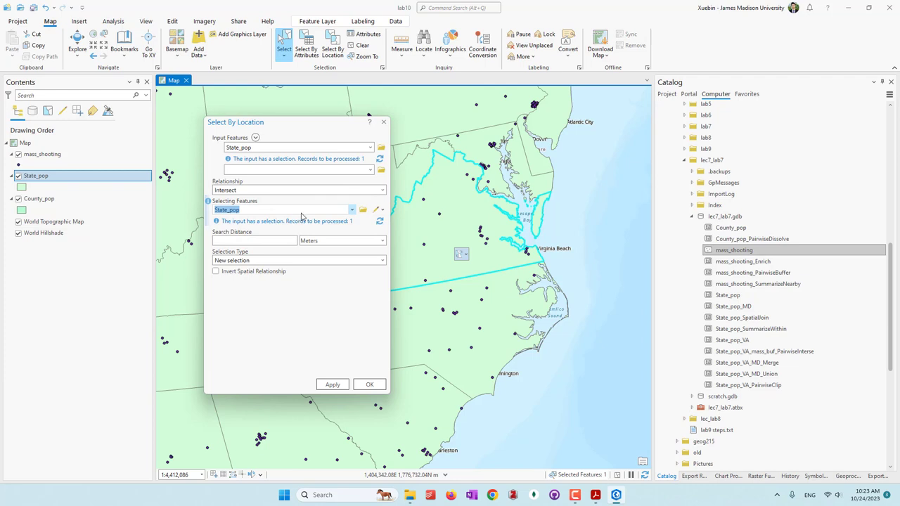
{"action": "left_click", "coordinate": [368, 148]}
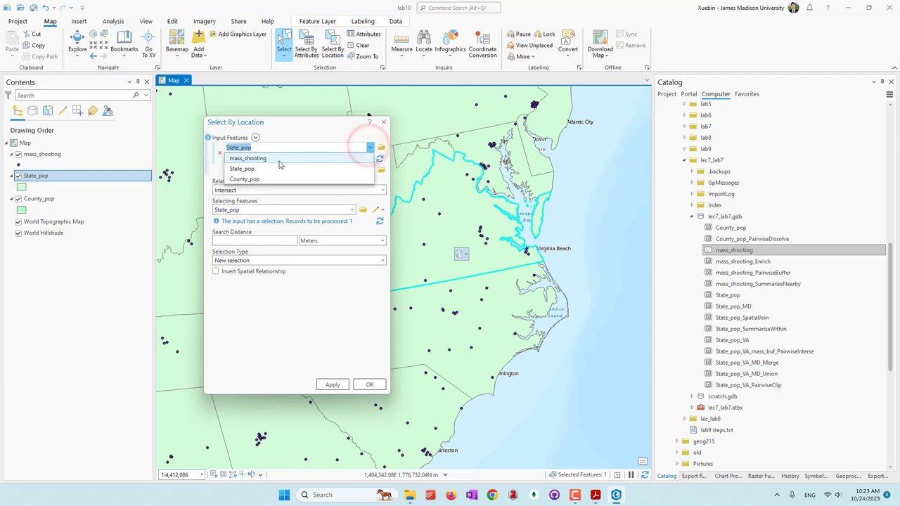
{"action": "left_click", "coordinate": [280, 156]}
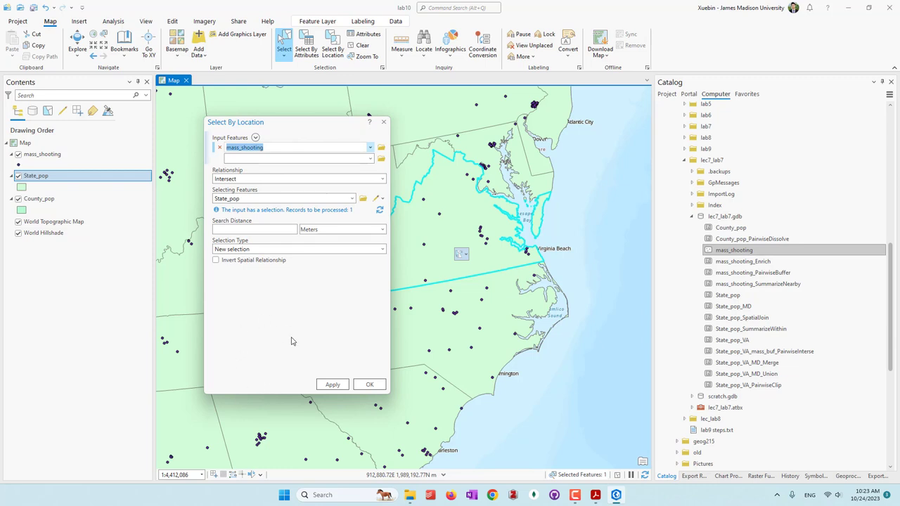
{"action": "left_click", "coordinate": [335, 384]}
{"action": "left_click", "coordinate": [368, 386]}
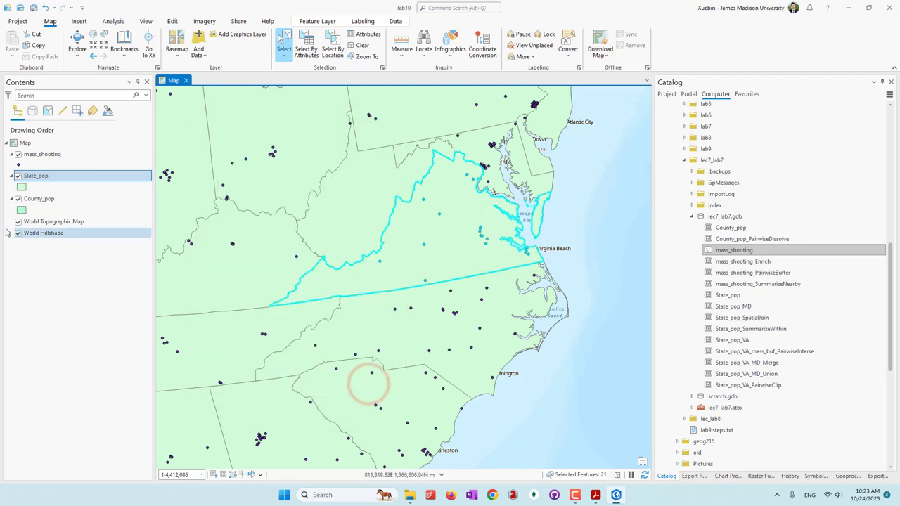
Turn off the visibility of the State_pop and County_pop layers
{"action": "left_click", "coordinate": [18, 177]}
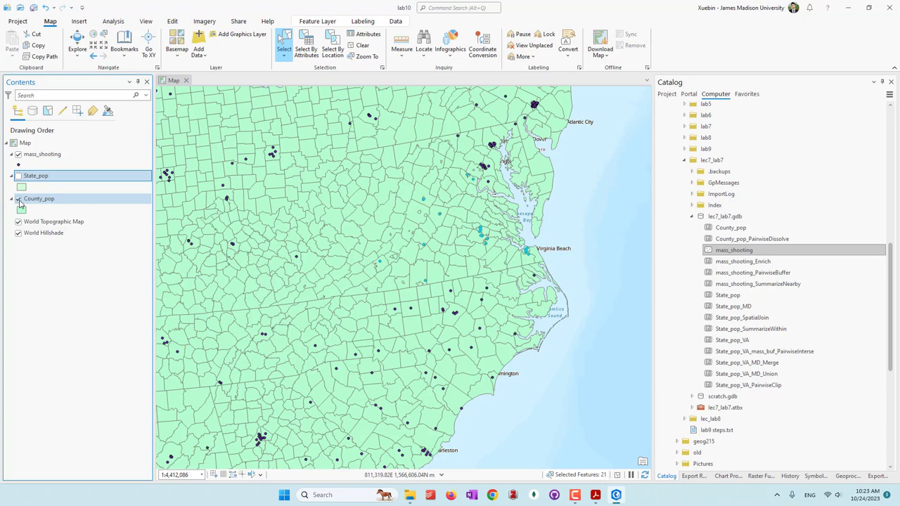
{"action": "left_click", "coordinate": [19, 200]}
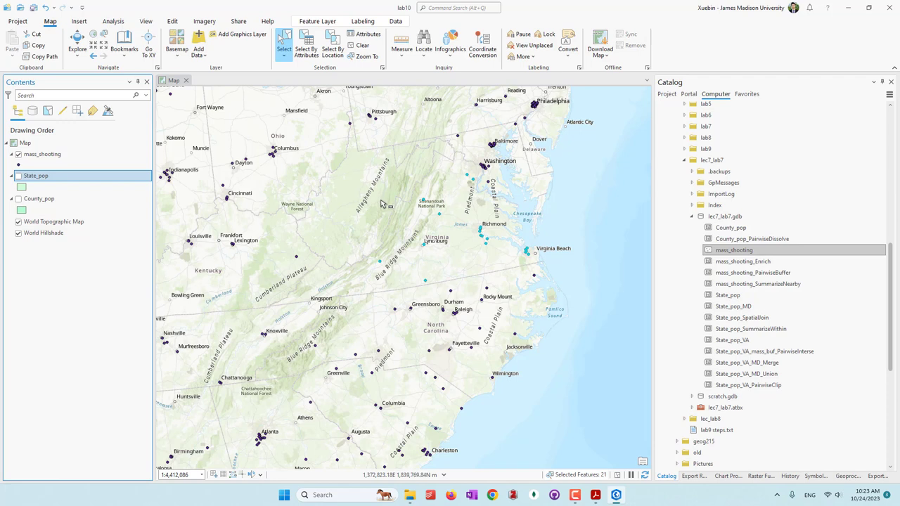
Export the selected mass_shooting points to a new feature class named mass_shooting_VA in lab10.gdb
{"action": "left_click", "coordinate": [60, 155]}
{"action": "right_click", "coordinate": [60, 154]}
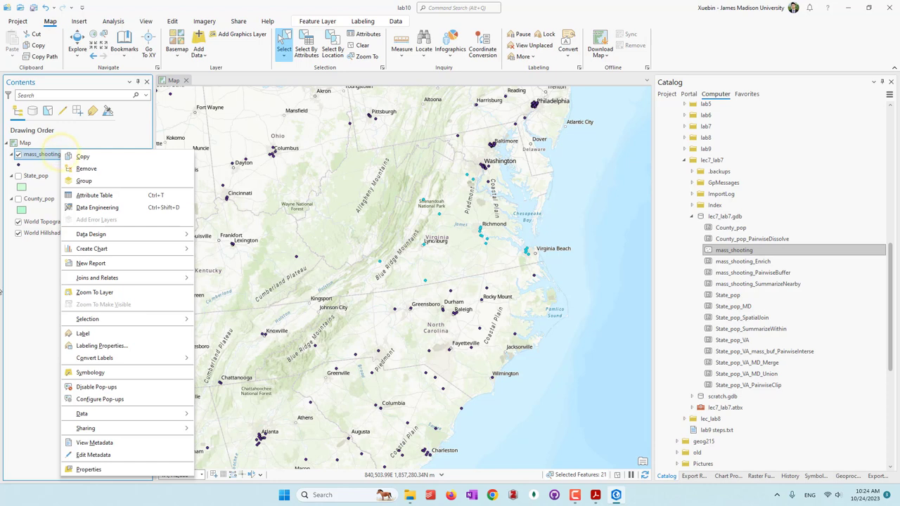
{"action": "left_click", "coordinate": [113, 412]}
{"action": "left_click", "coordinate": [224, 417]}
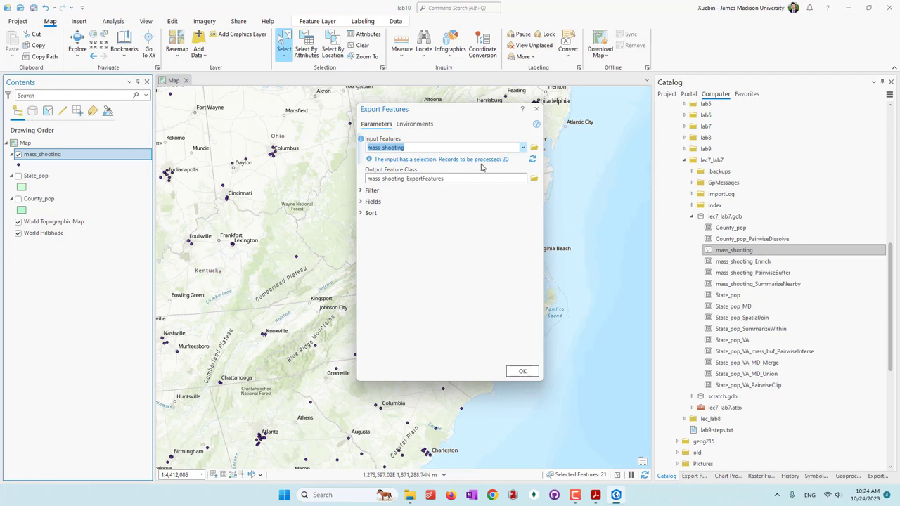
{"action": "left_click", "coordinate": [440, 178]}
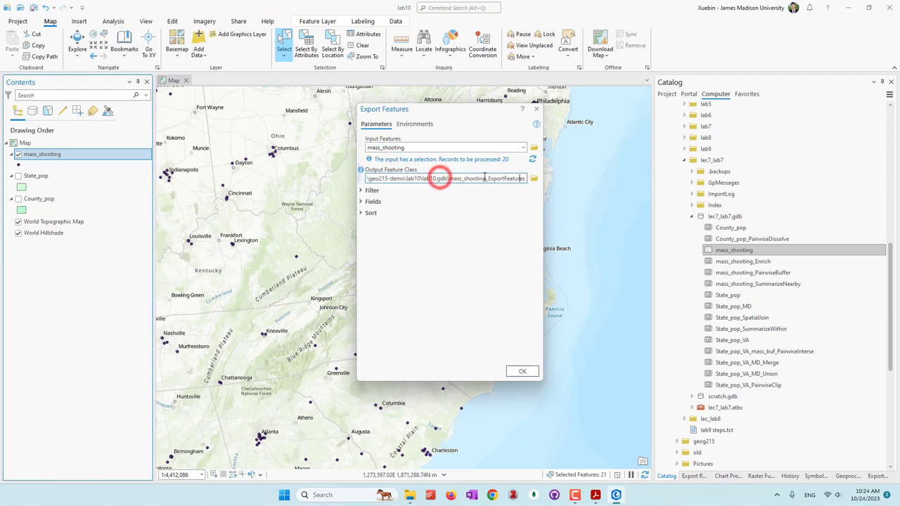
{"action": "left_click_drag", "start_coordinate": [487, 178], "coordinate": [541, 185]}
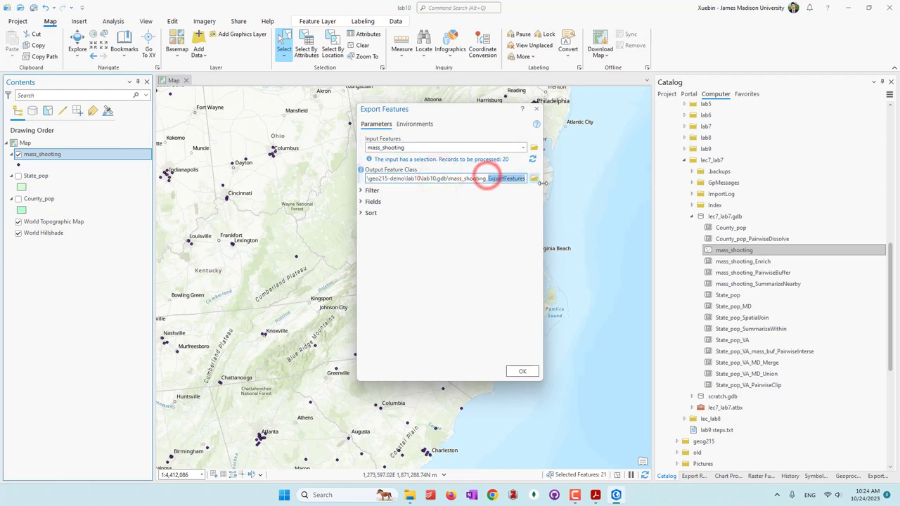
{"action": "type", "text": "VA"}
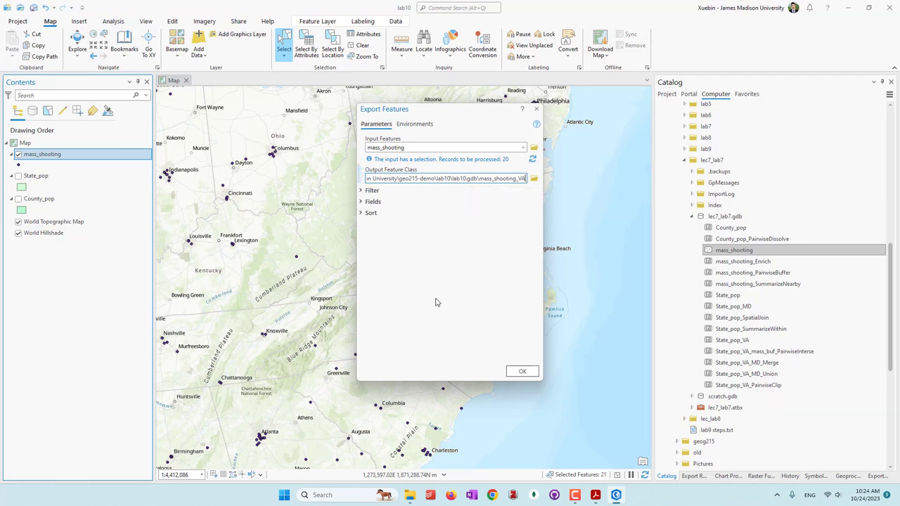
{"action": "left_click", "coordinate": [436, 321]}
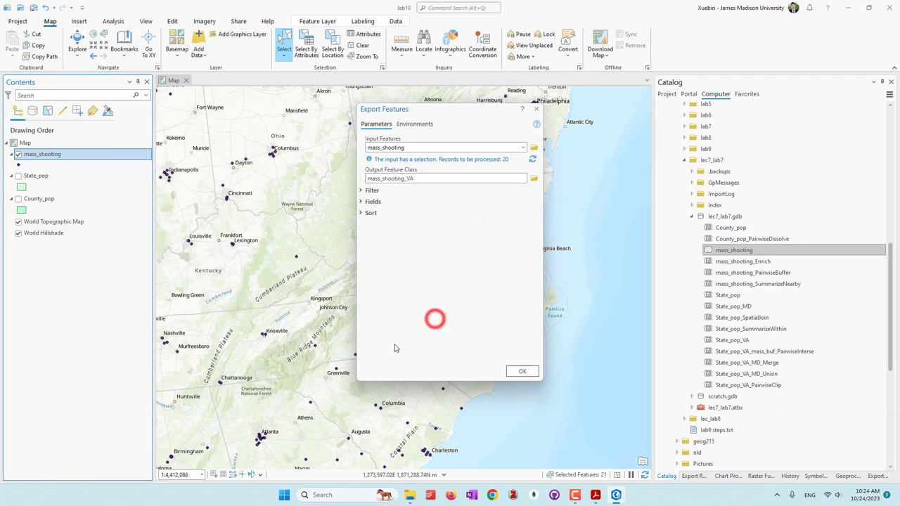
{"action": "left_click", "coordinate": [523, 373]}
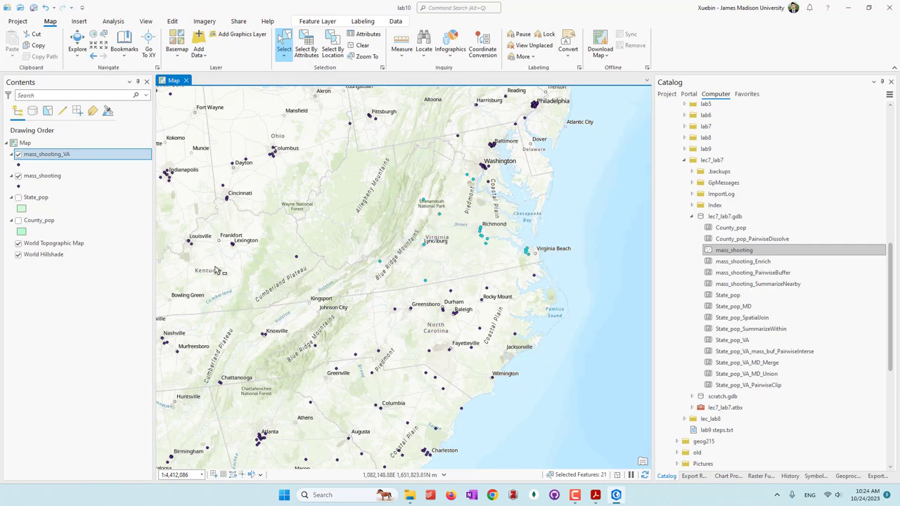
Remove the original mass_shooting layer from the map
{"action": "left_click", "coordinate": [48, 177]}
{"action": "right_click", "coordinate": [48, 179]}
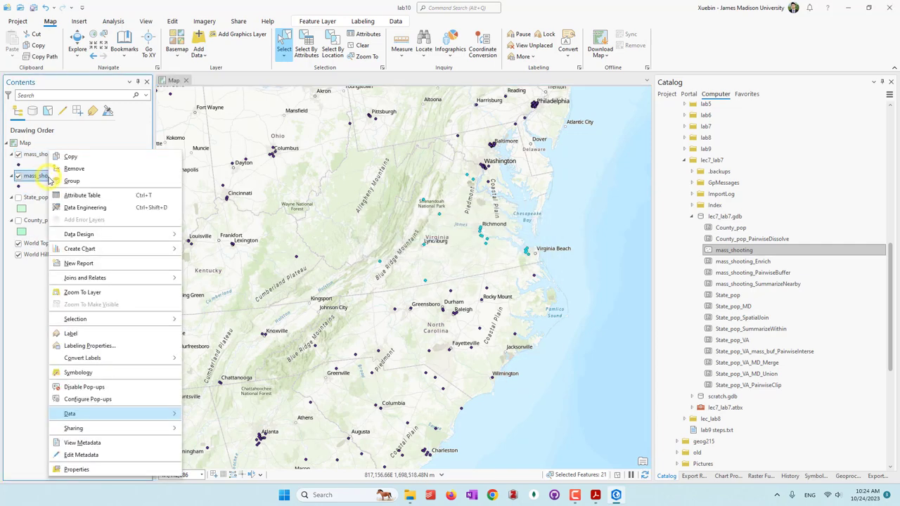
{"action": "left_click", "coordinate": [69, 169]}
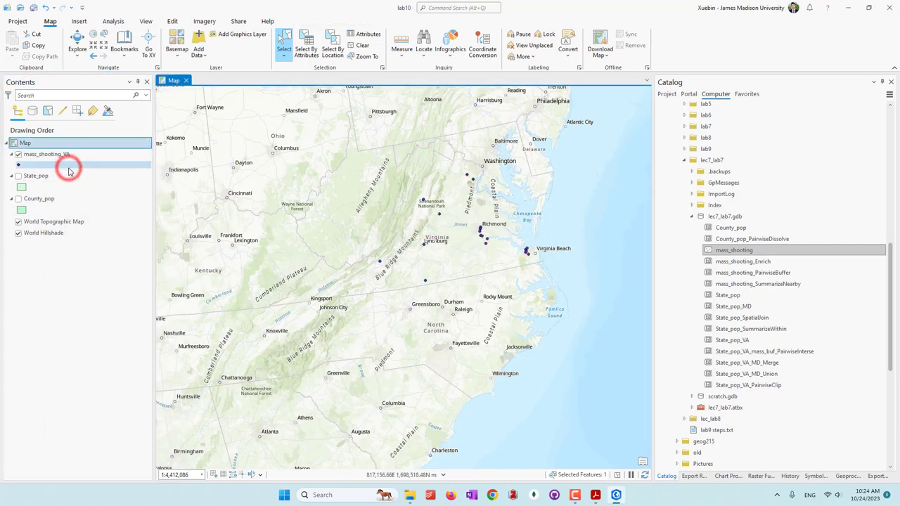
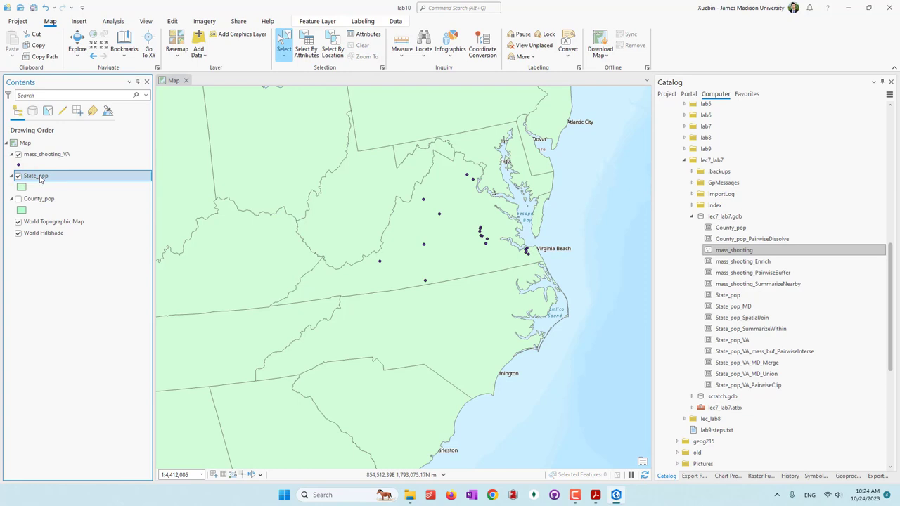
Export all State_pop features to a feature class named State_pop in lab10.gdb
{"action": "right_click", "coordinate": [41, 178]}
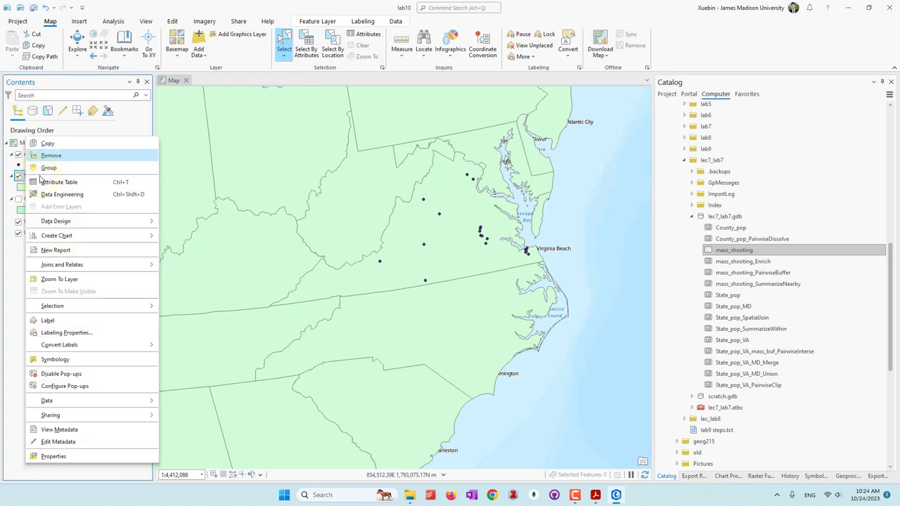
{"action": "left_click", "coordinate": [126, 400]}
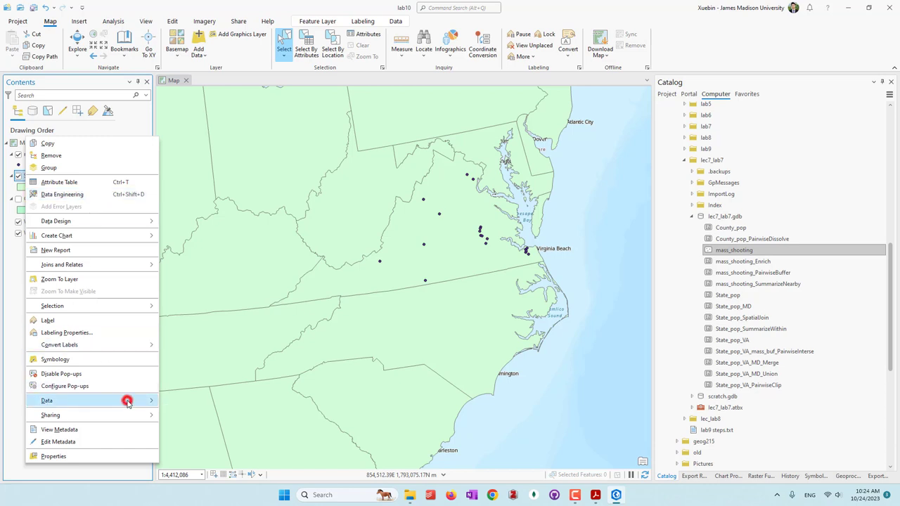
{"action": "left_click", "coordinate": [182, 403]}
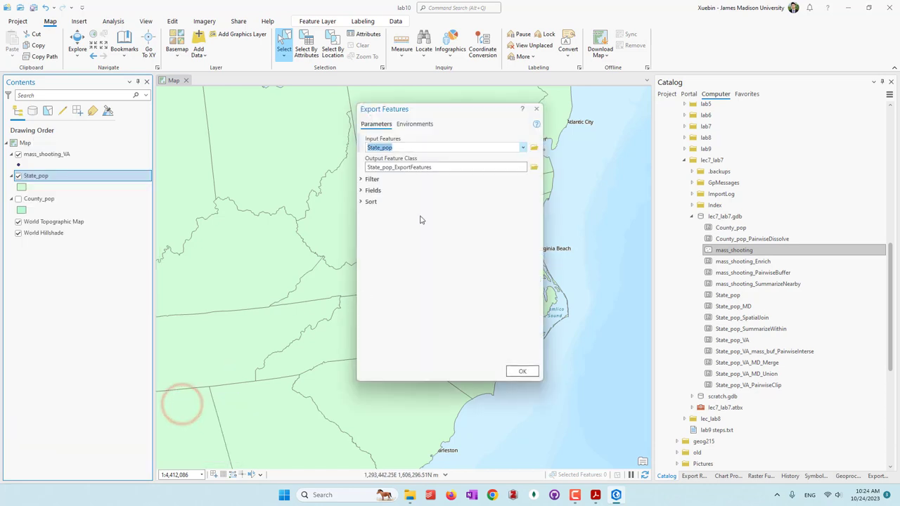
{"action": "left_click", "coordinate": [399, 172]}
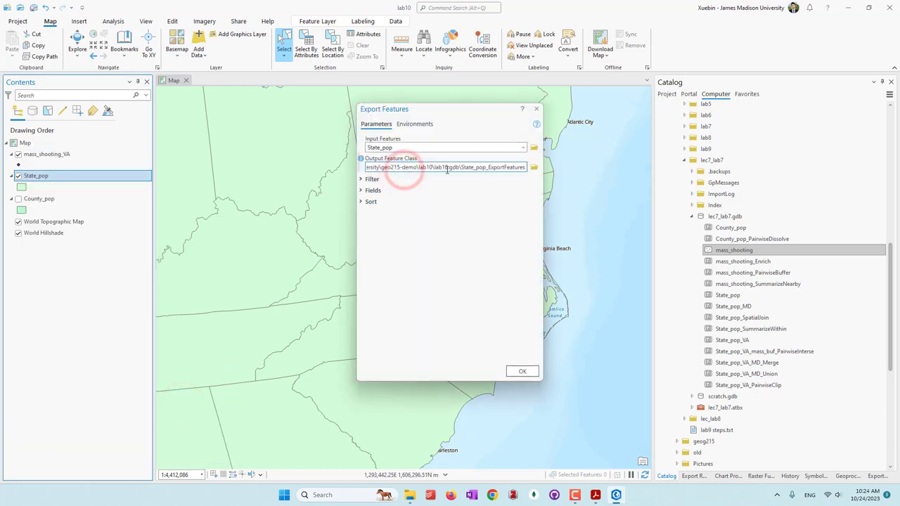
{"action": "left_click", "coordinate": [487, 169]}
{"action": "key", "text": "shift+End"}
{"action": "key", "text": "Delete"}
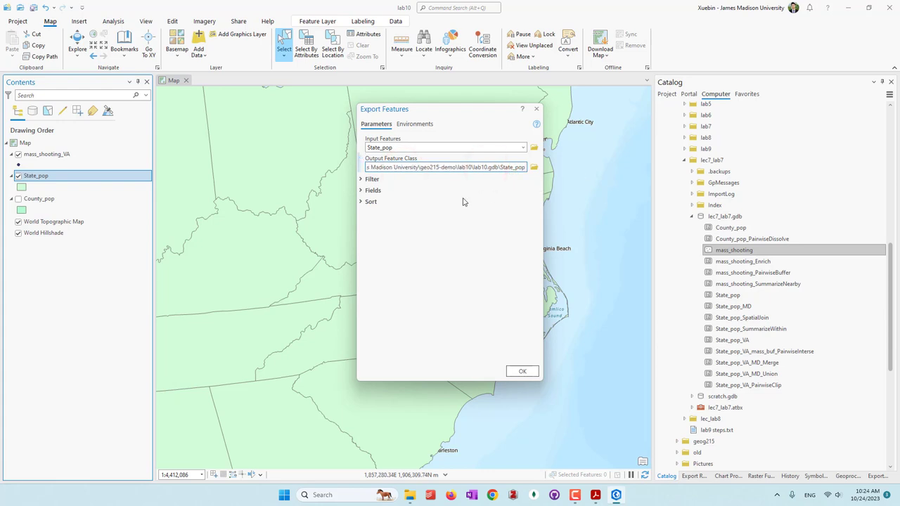
{"action": "left_click", "coordinate": [420, 280]}
{"action": "left_click", "coordinate": [522, 371]}
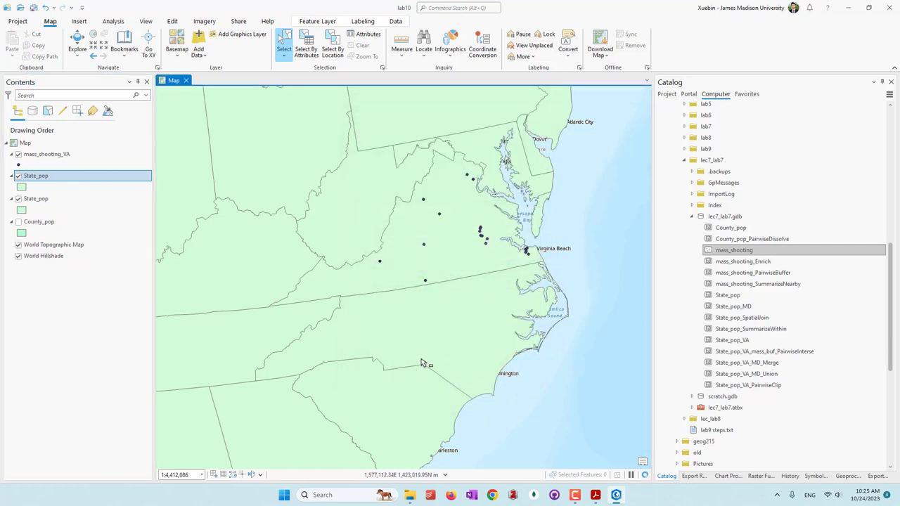
Remove the original State_pop layer, the lower of the two, keeping the newly exported copy
{"action": "right_click", "coordinate": [35, 198]}
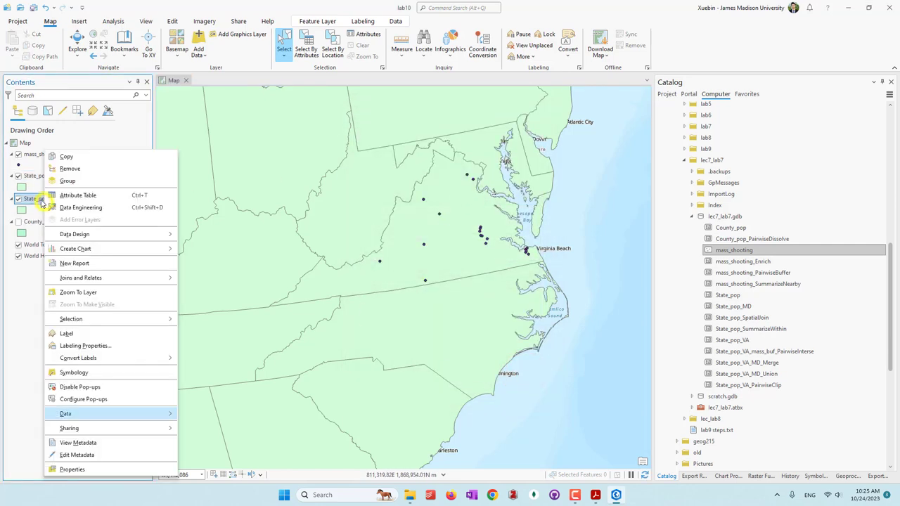
{"action": "left_click", "coordinate": [77, 173]}
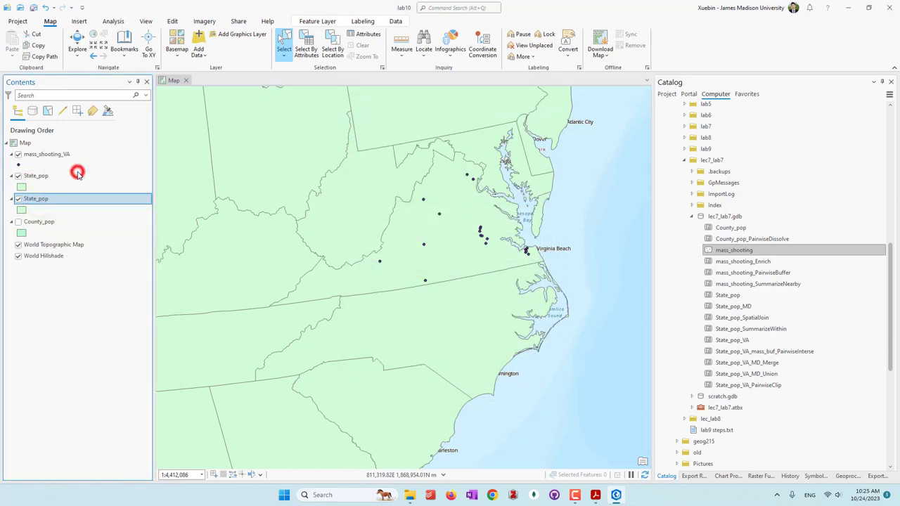
{"action": "left_click", "coordinate": [39, 176]}
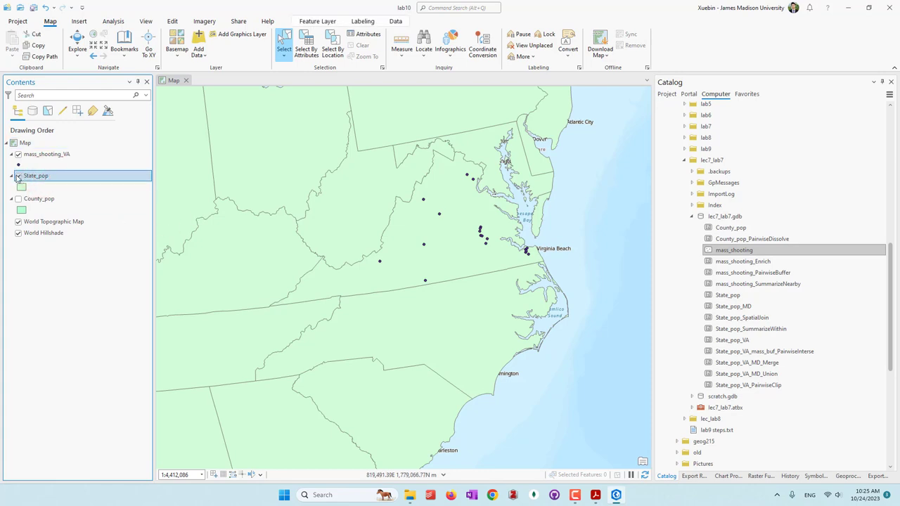
Hide the State_pop and mass_shooting_VA layers and turn on the visibility of County_pop
{"action": "left_click", "coordinate": [18, 176]}
{"action": "left_click", "coordinate": [19, 154]}
{"action": "left_click", "coordinate": [18, 198]}
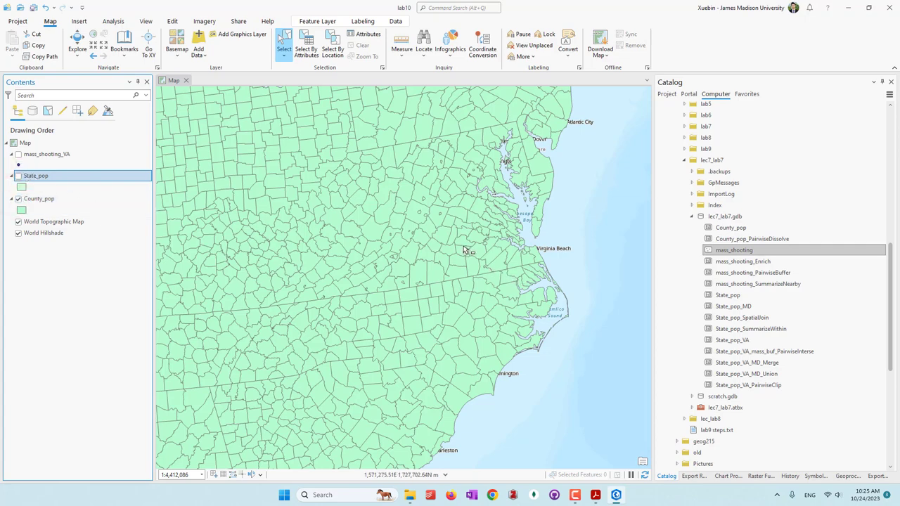
Start exporting the County_pop features with a filter where State is equal to Virginia, and verify the expression
{"action": "right_click", "coordinate": [47, 203]}
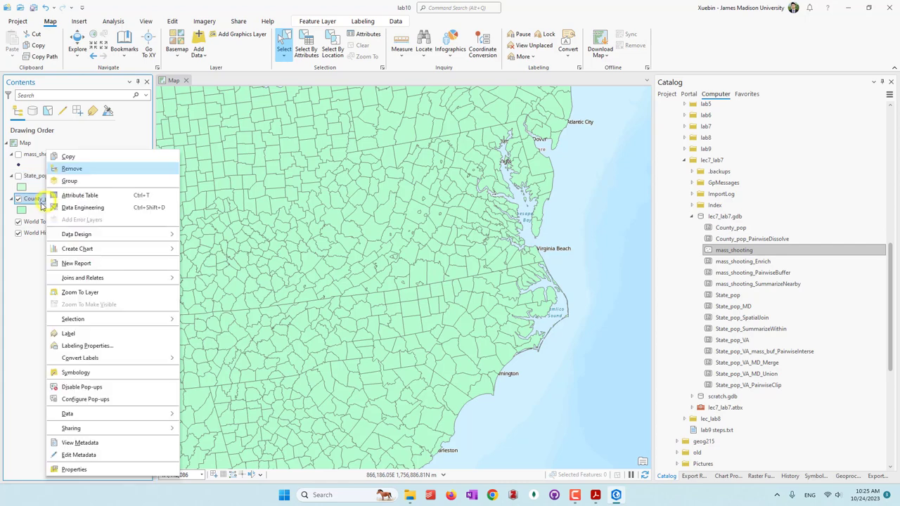
{"action": "left_click", "coordinate": [96, 415]}
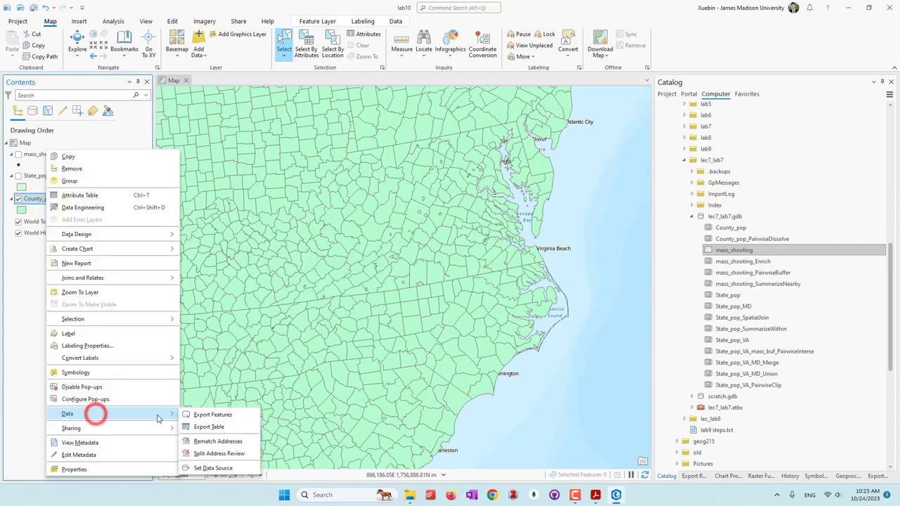
{"action": "left_click", "coordinate": [228, 416]}
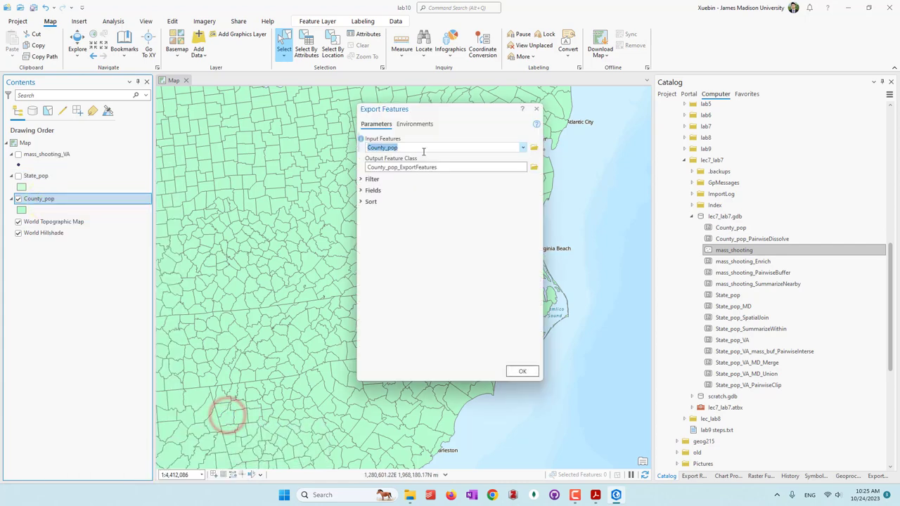
{"action": "left_click", "coordinate": [363, 180]}
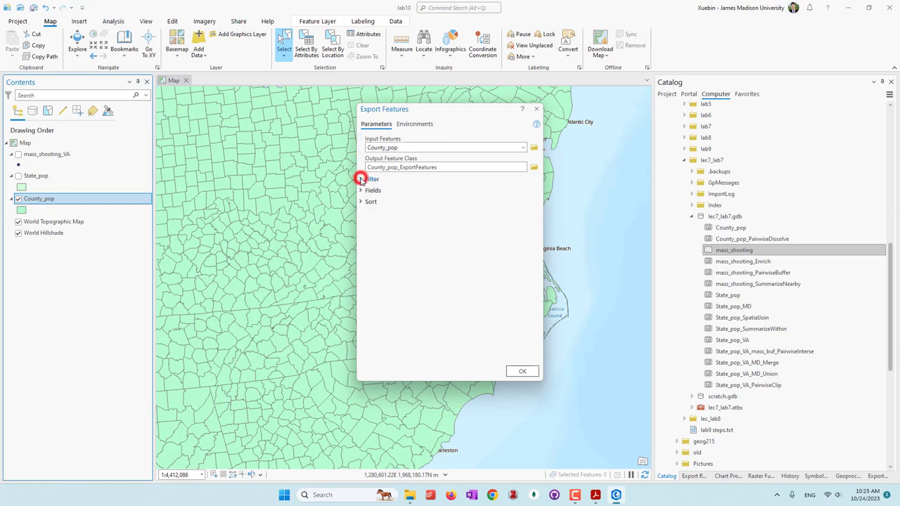
{"action": "left_click", "coordinate": [439, 232]}
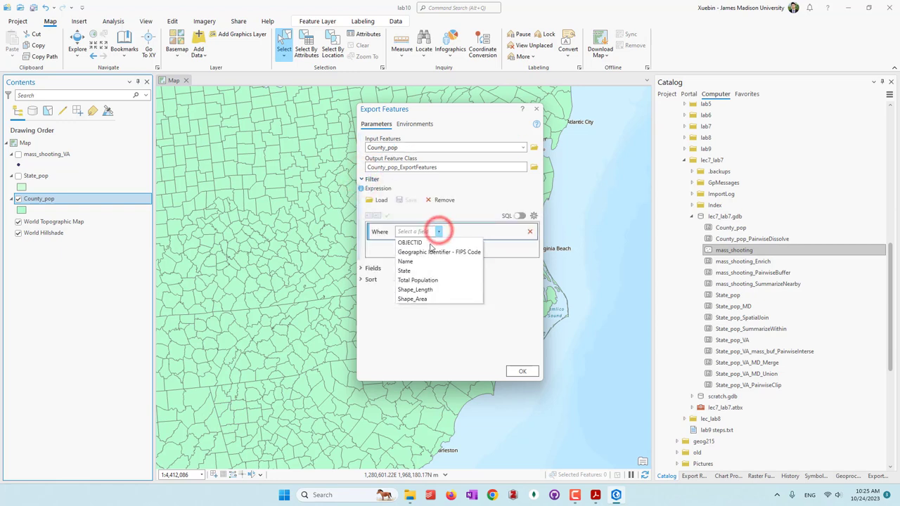
{"action": "left_click", "coordinate": [414, 269]}
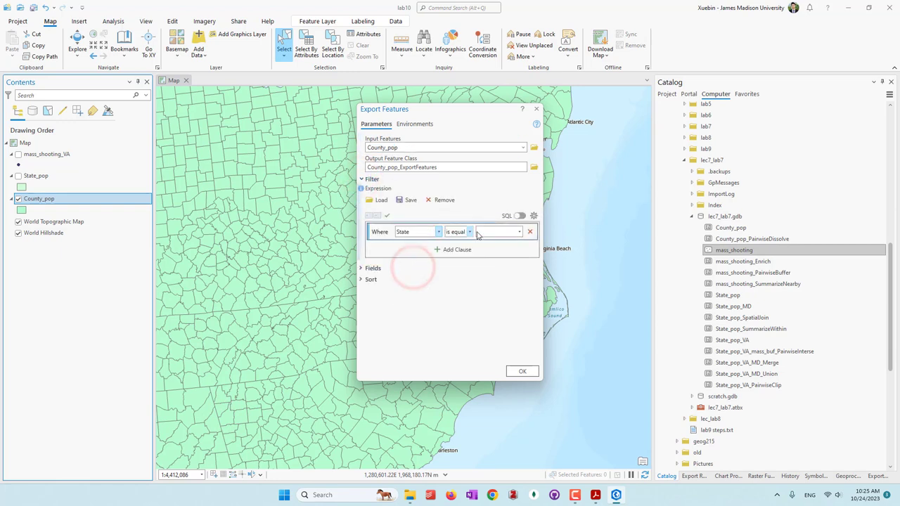
{"action": "left_click", "coordinate": [521, 232]}
{"action": "scroll", "coordinate": [517, 309], "scroll_direction": "down", "scroll_amount": 10}
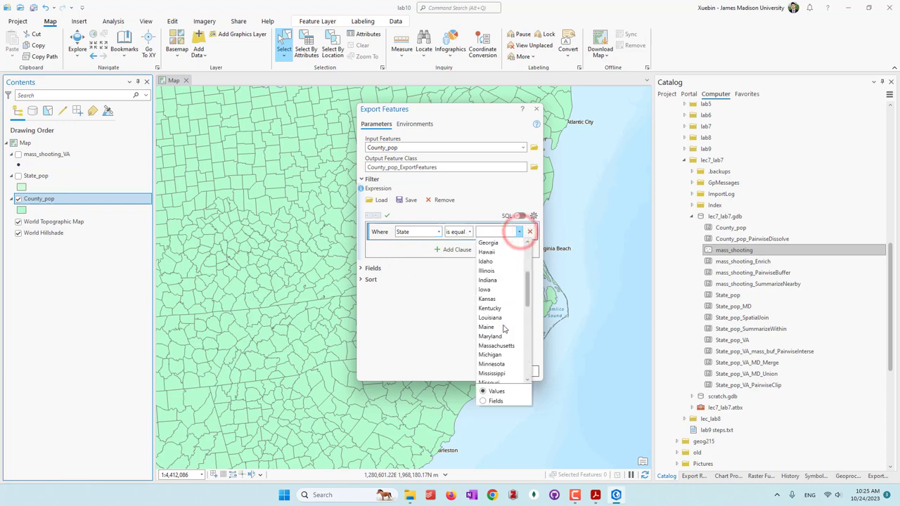
{"action": "left_click", "coordinate": [502, 337]}
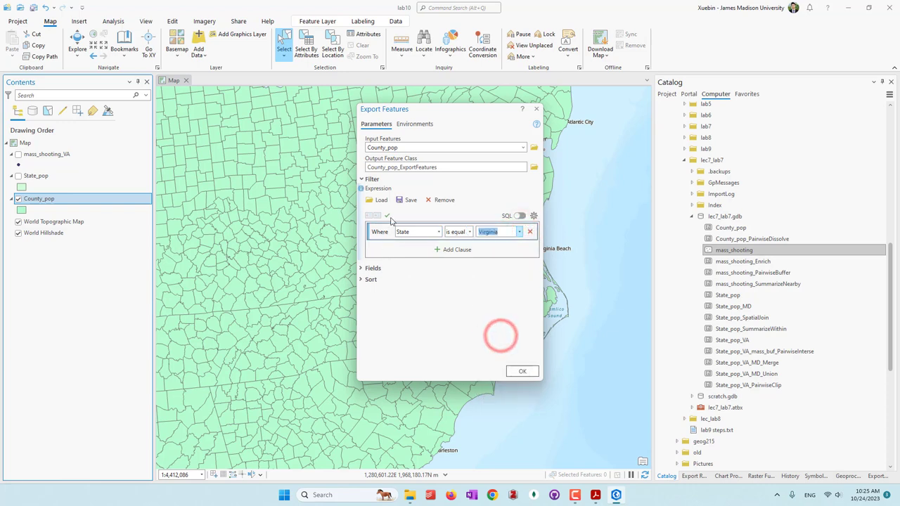
{"action": "left_click", "coordinate": [387, 215]}
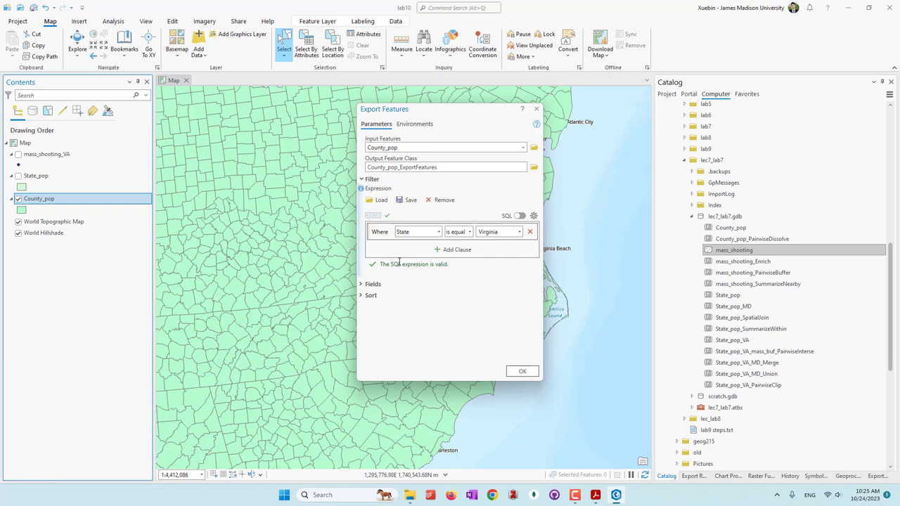
Name the output feature class County_pop_VA in lab10.gdb and run the export
{"action": "left_click", "coordinate": [402, 167]}
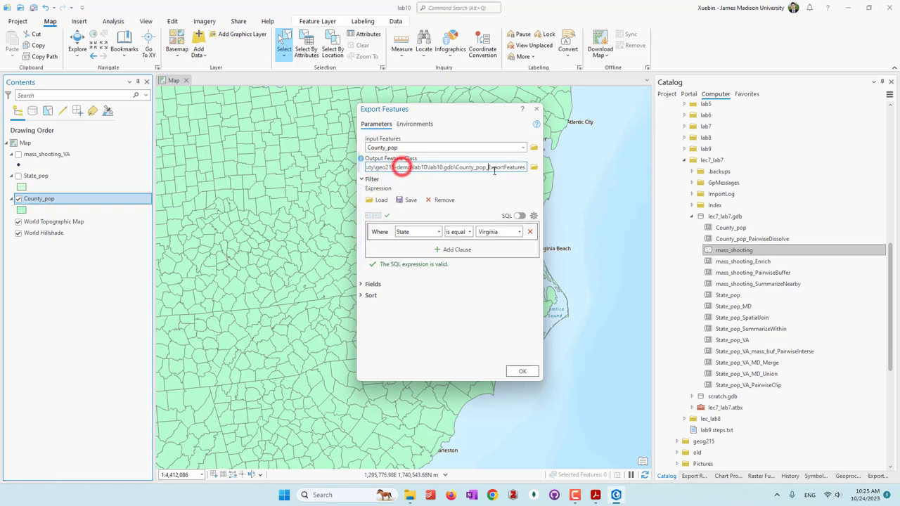
{"action": "left_click_drag", "start_coordinate": [489, 167], "coordinate": [590, 178]}
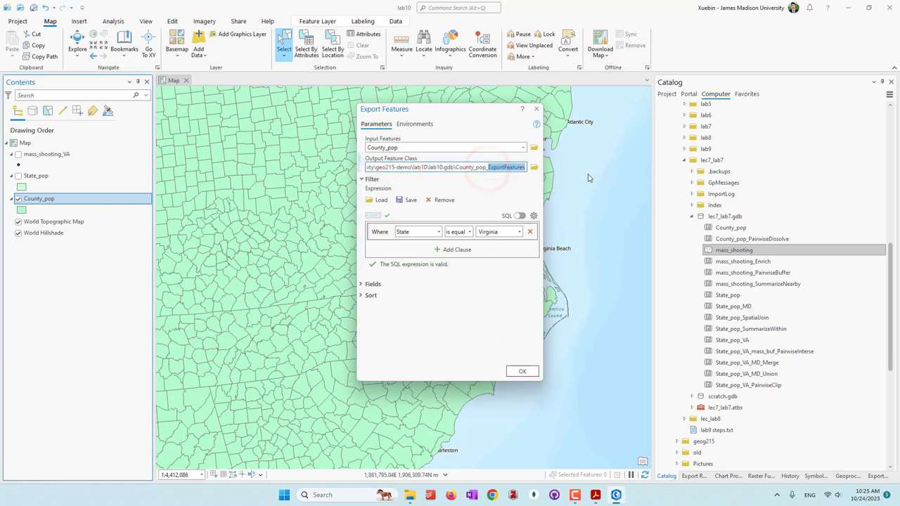
{"action": "key", "text": "BackSpace"}
{"action": "type", "text": "VA"}
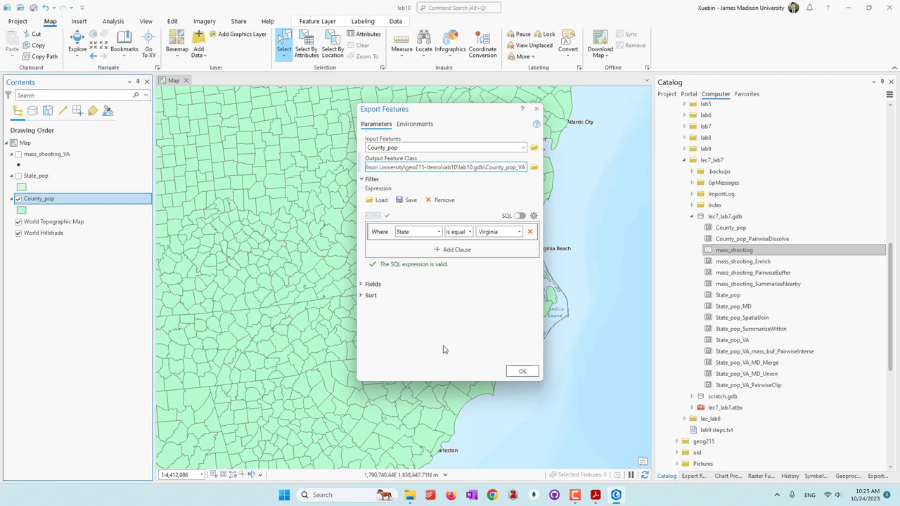
{"action": "left_click", "coordinate": [481, 320]}
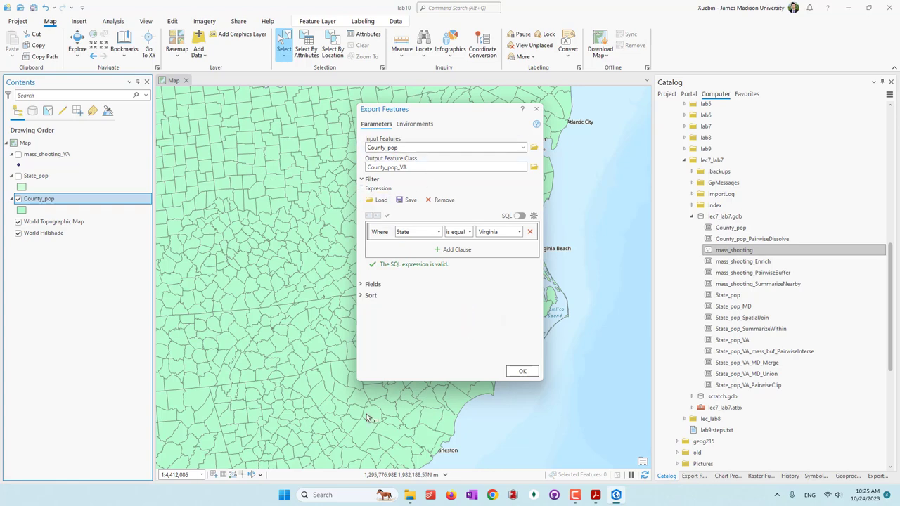
{"action": "left_click", "coordinate": [520, 372]}
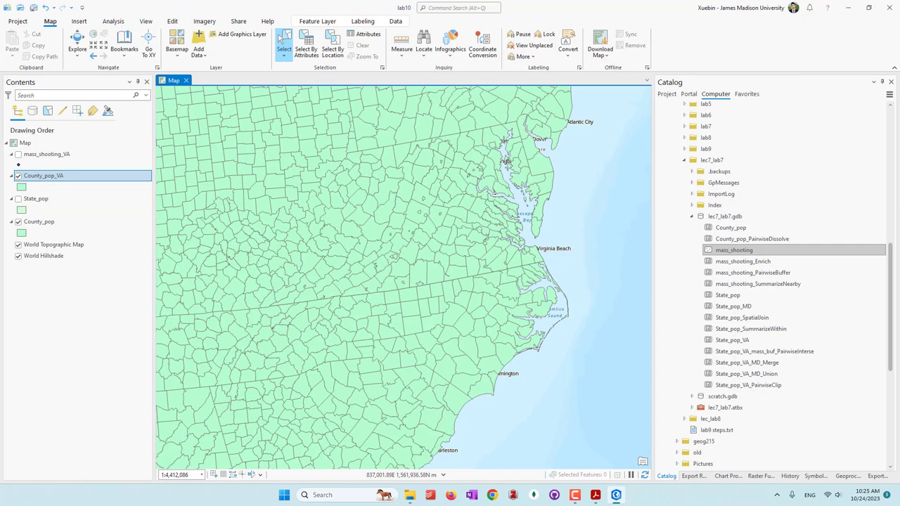
Remove the original County_pop layer from the map
{"action": "right_click", "coordinate": [38, 221]}
{"action": "key", "text": "Escape"}
{"action": "right_click", "coordinate": [42, 222]}
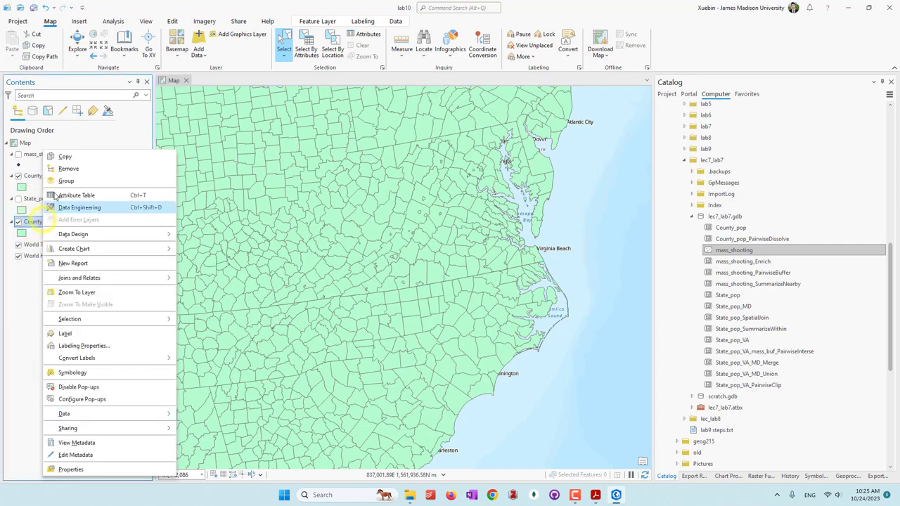
{"action": "left_click", "coordinate": [70, 167]}
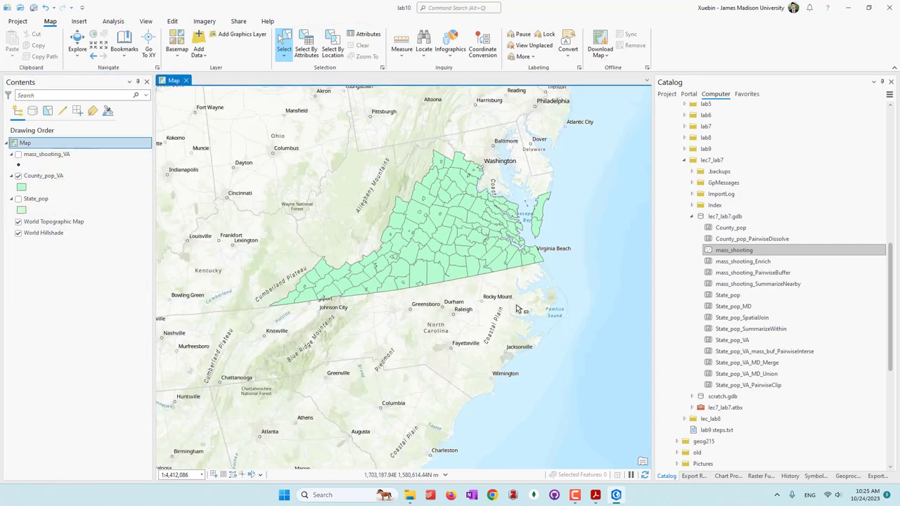
Hide the County_pop_VA layer and show State_pop, leaving mass_shooting_VA hidden
{"action": "scroll", "coordinate": [517, 309], "scroll_direction": "down", "scroll_amount": 4}
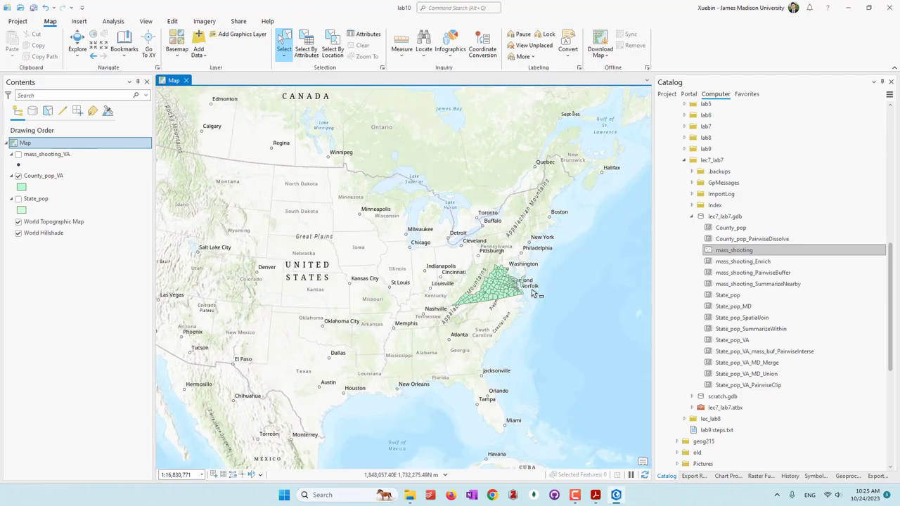
{"action": "left_click", "coordinate": [18, 176]}
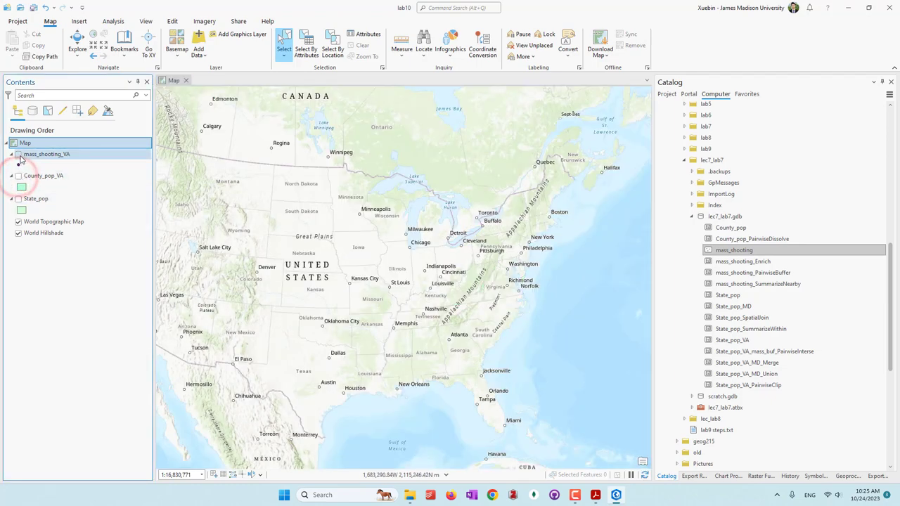
{"action": "left_click", "coordinate": [19, 154]}
{"action": "left_click", "coordinate": [19, 155]}
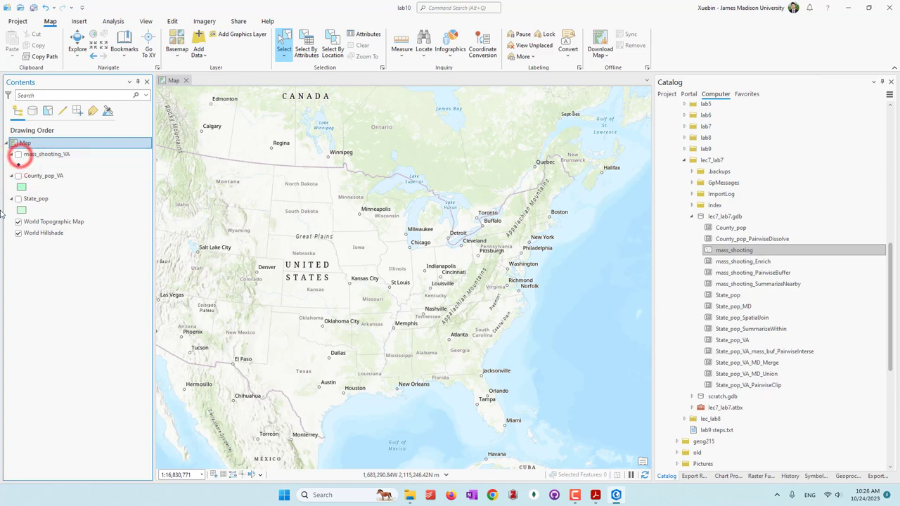
{"action": "left_click", "coordinate": [18, 199]}
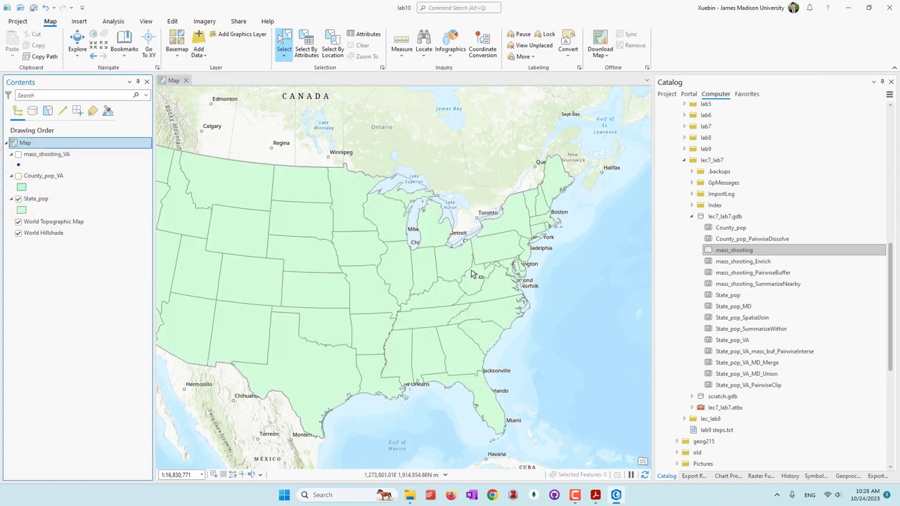
{"action": "scroll", "coordinate": [473, 275], "scroll_direction": "down", "scroll_amount": 2}
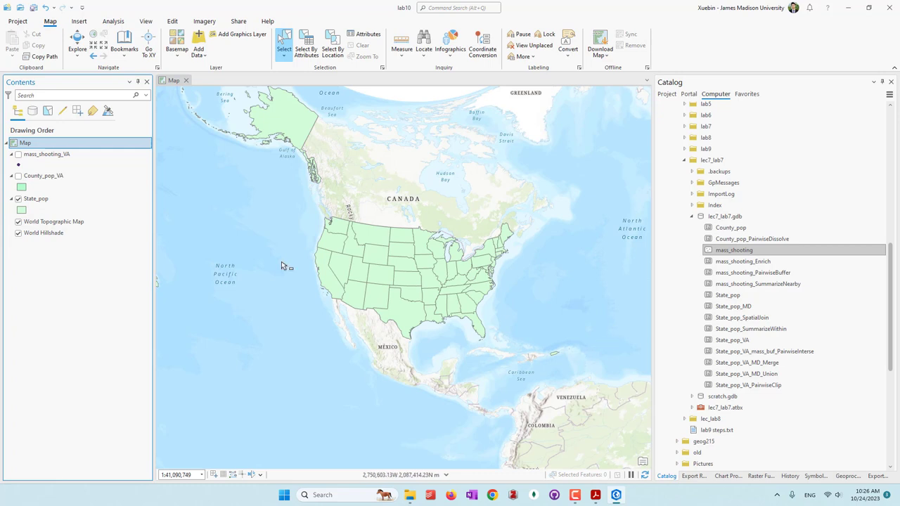
List the feature classes in the project's lab10.gdb database and save the project
{"action": "left_click", "coordinate": [667, 94]}
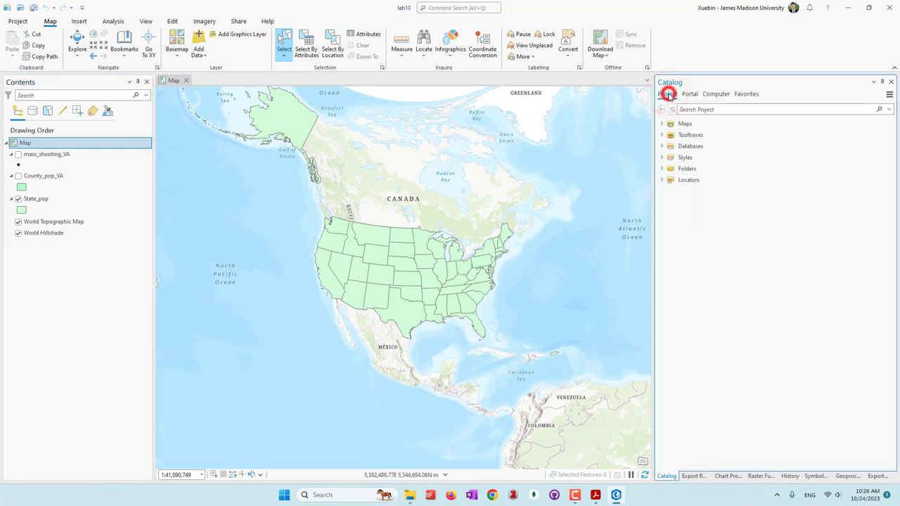
{"action": "left_click", "coordinate": [661, 146]}
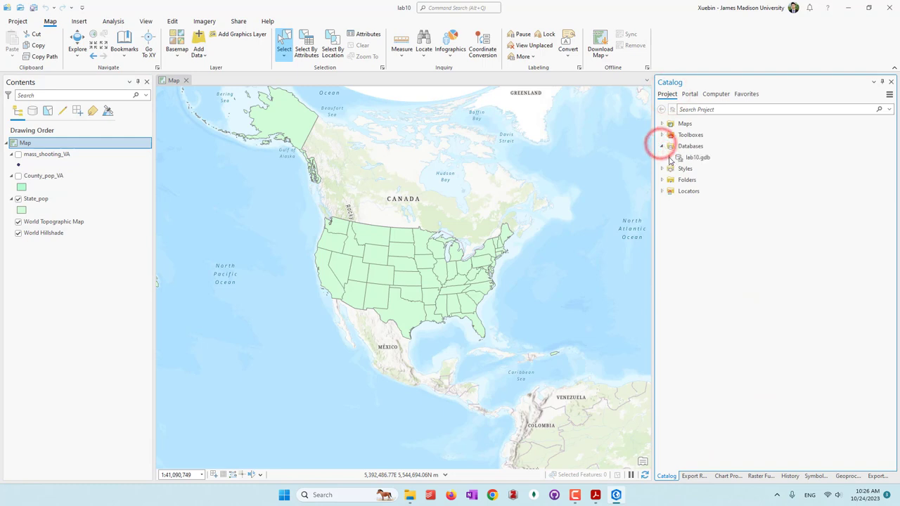
{"action": "left_click", "coordinate": [670, 158]}
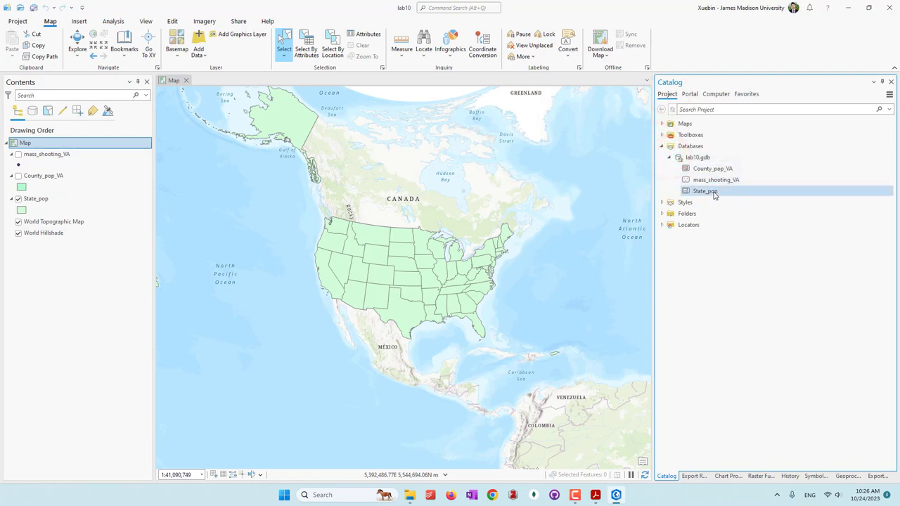
{"action": "left_click", "coordinate": [33, 8]}
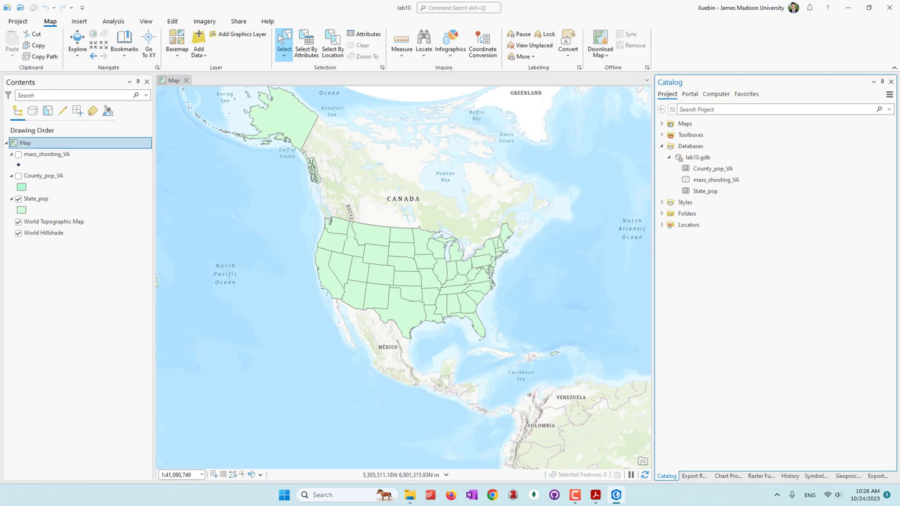
Rename the project's map to "locator map"
{"action": "left_click", "coordinate": [662, 124]}
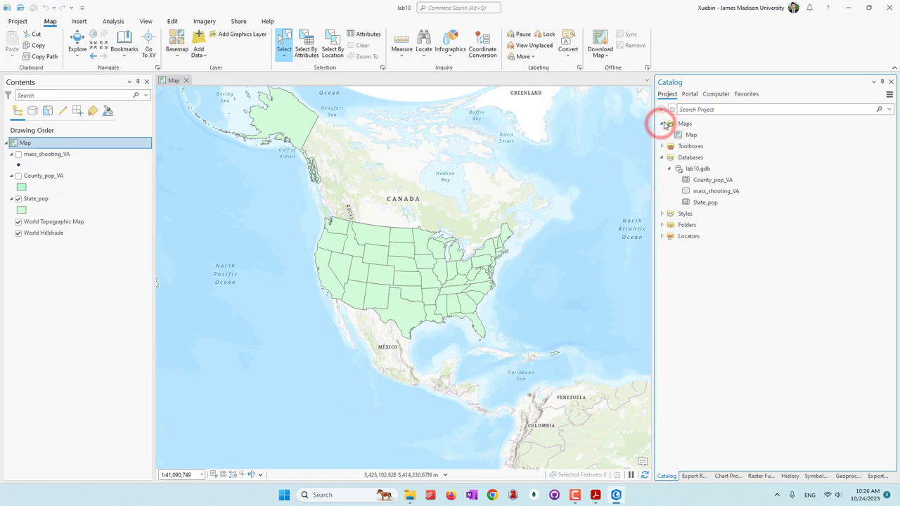
{"action": "left_click", "coordinate": [694, 136]}
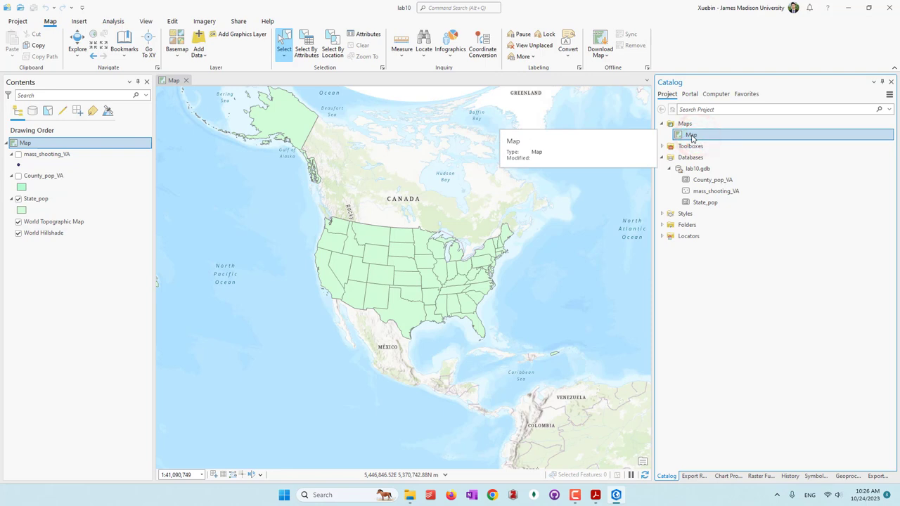
{"action": "right_click", "coordinate": [692, 135]}
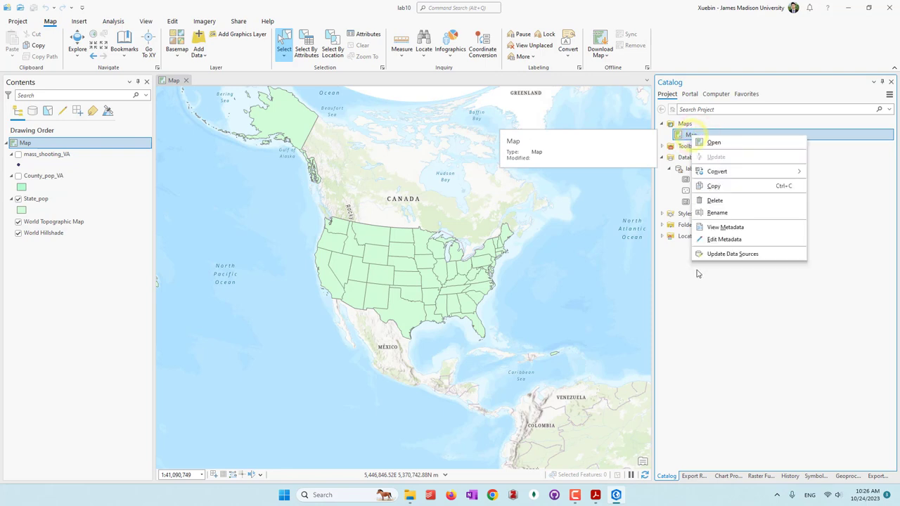
{"action": "left_click", "coordinate": [721, 214]}
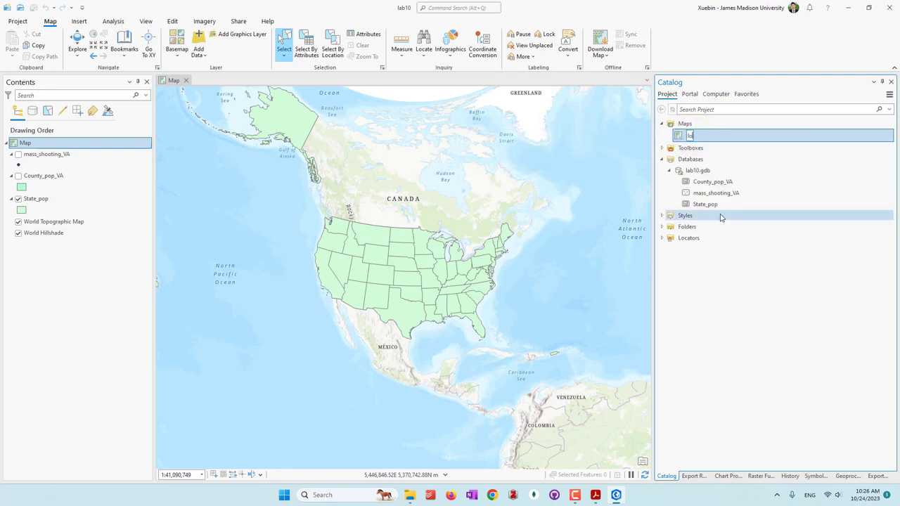
{"action": "type", "text": "locator map"}
{"action": "key", "text": "Return"}
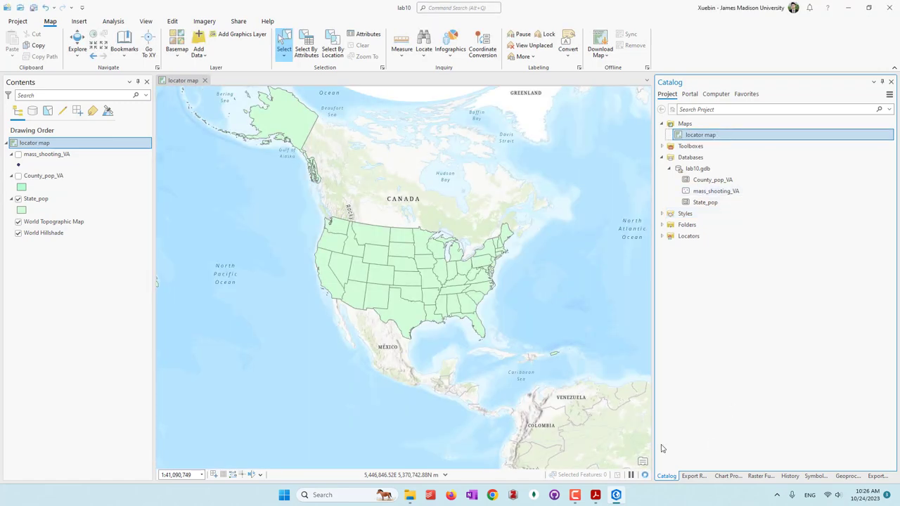
Remove the mass_shooting_VA and County_pop_VA layers from the locator map
{"action": "right_click", "coordinate": [49, 154]}
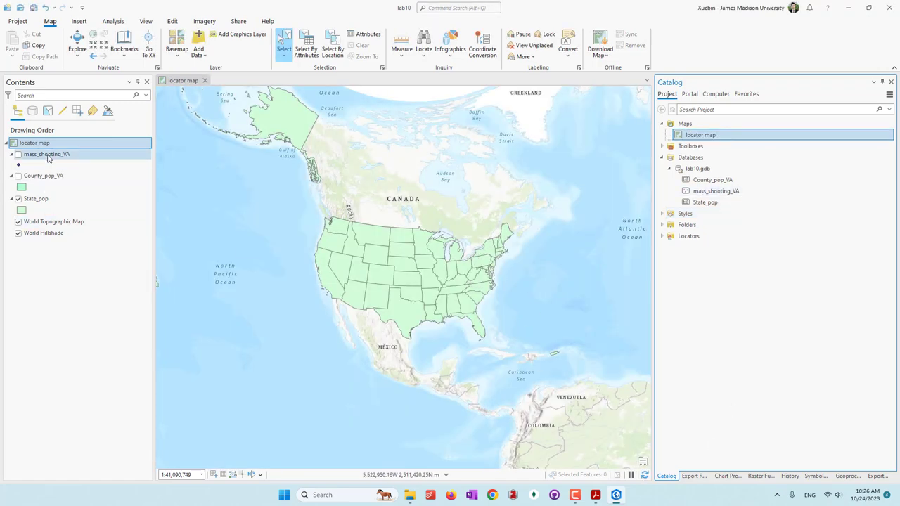
{"action": "left_click", "coordinate": [61, 135]}
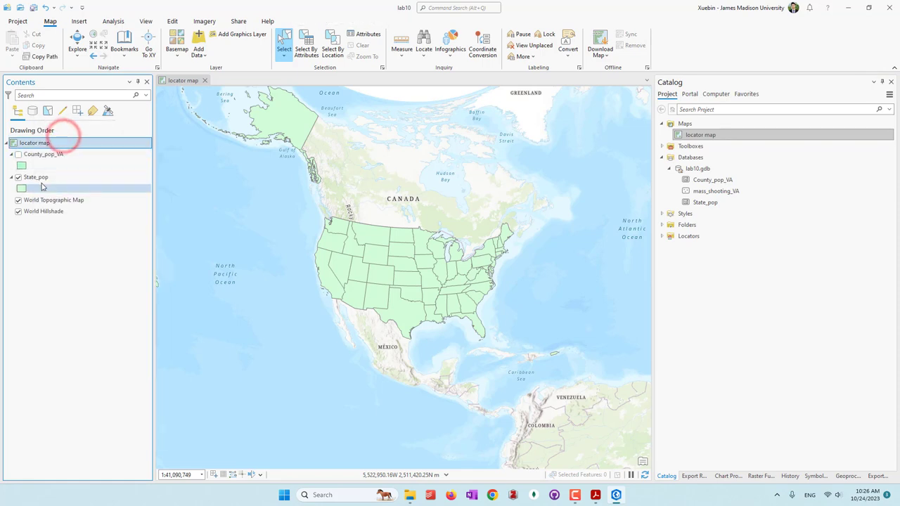
{"action": "left_click", "coordinate": [44, 156]}
{"action": "right_click", "coordinate": [43, 157]}
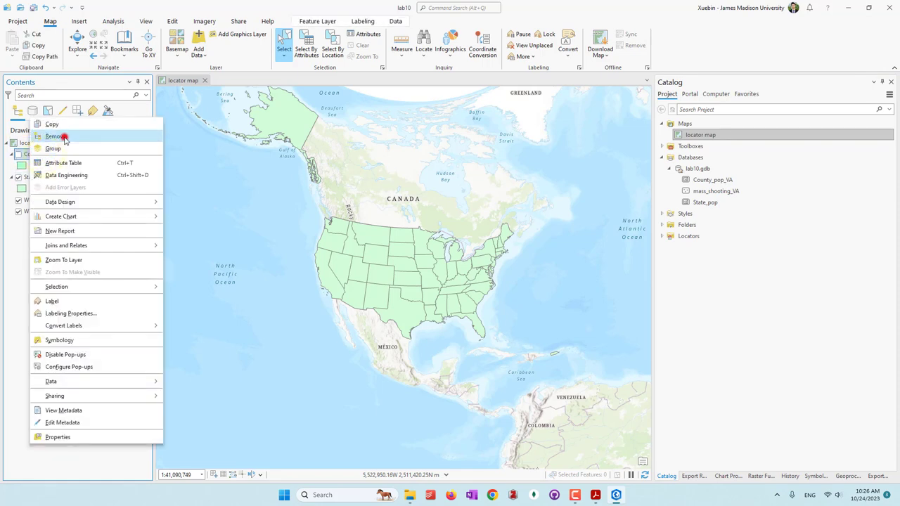
{"action": "left_click", "coordinate": [63, 137]}
Remove the World Topographic Map and World Hillshade basemap layers from the locator map
{"action": "right_click", "coordinate": [54, 177]}
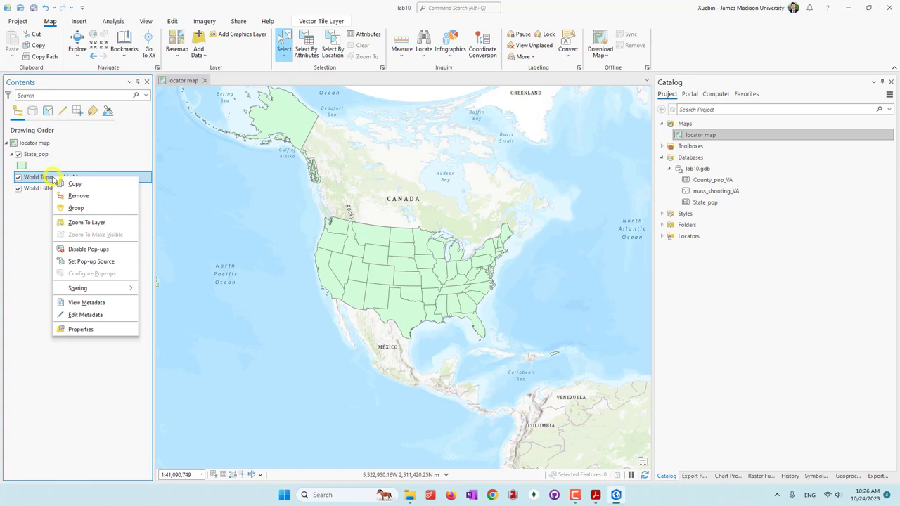
{"action": "left_click", "coordinate": [89, 196]}
{"action": "right_click", "coordinate": [49, 177]}
{"action": "left_click", "coordinate": [86, 197]}
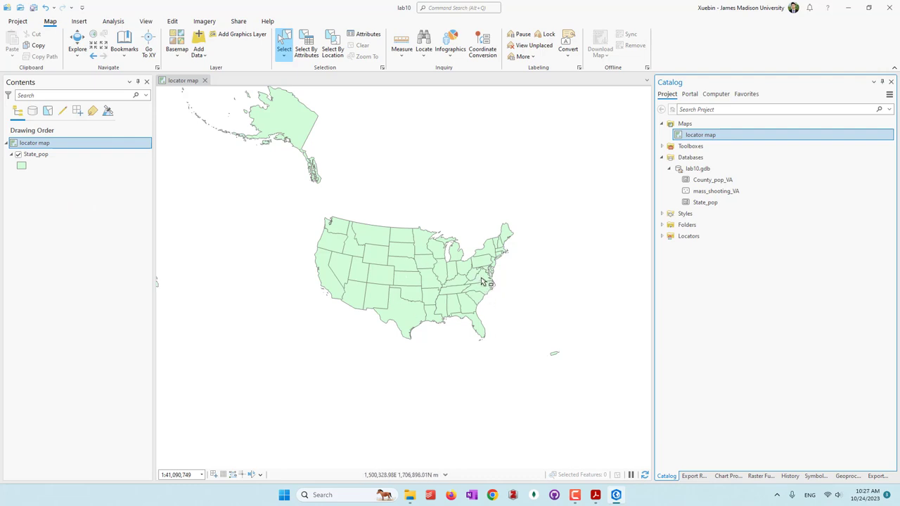
Symbolize the State_pop layer with Unique Values based on the Name field
{"action": "left_click", "coordinate": [56, 156]}
{"action": "left_click_drag", "start_coordinate": [86, 159], "coordinate": [167, 144]}
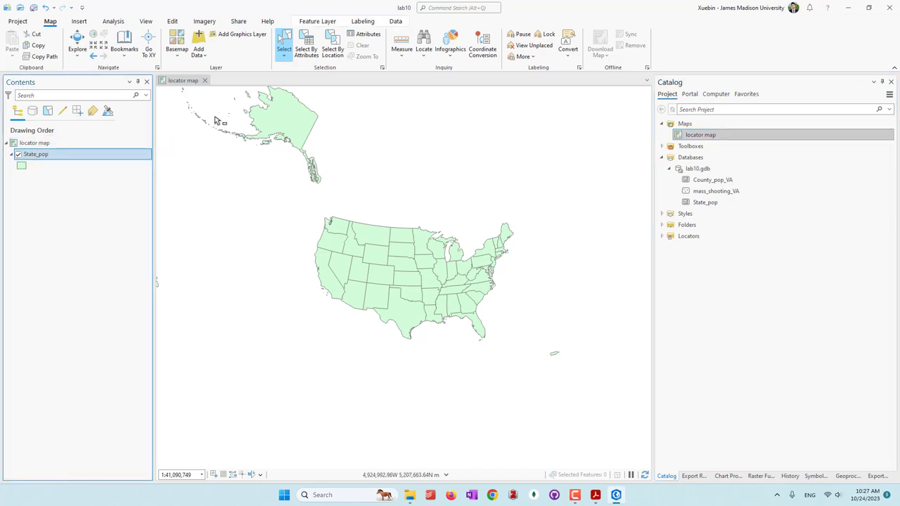
{"action": "left_click", "coordinate": [324, 20]}
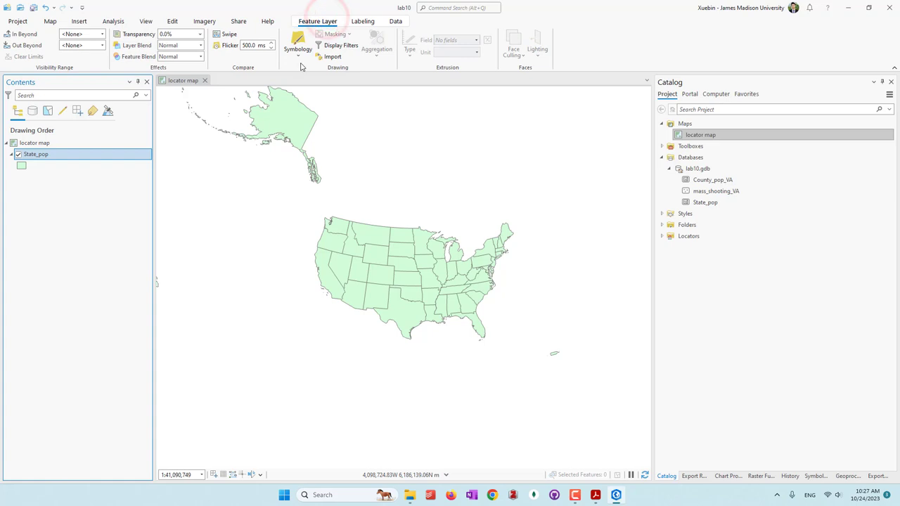
{"action": "left_click", "coordinate": [299, 54]}
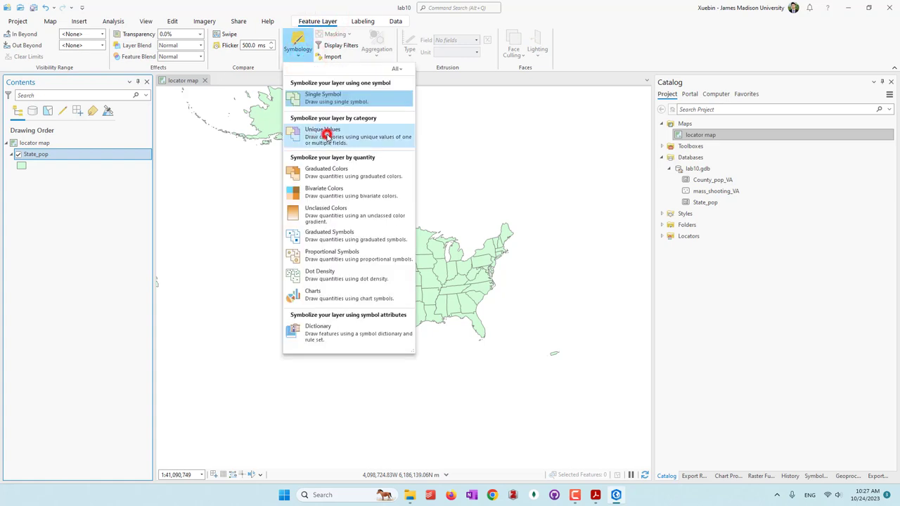
{"action": "left_click", "coordinate": [326, 135]}
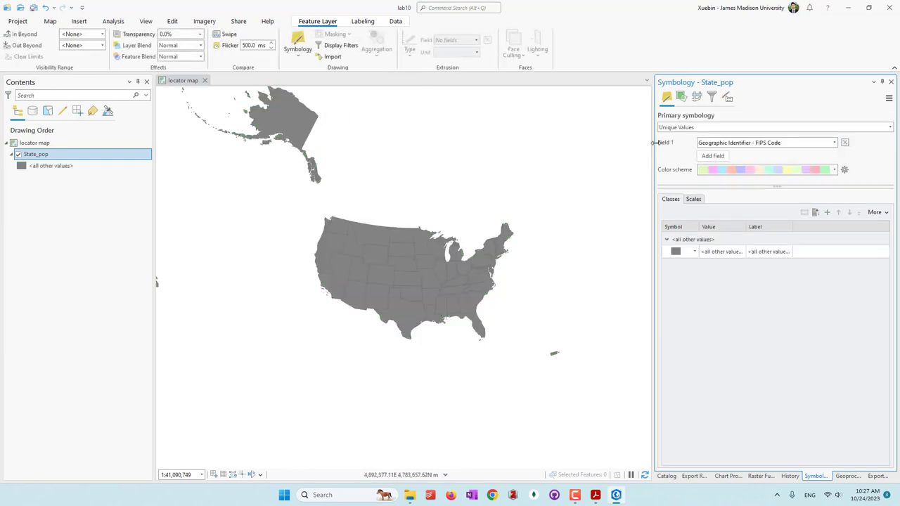
{"action": "left_click", "coordinate": [722, 145]}
{"action": "left_click", "coordinate": [719, 161]}
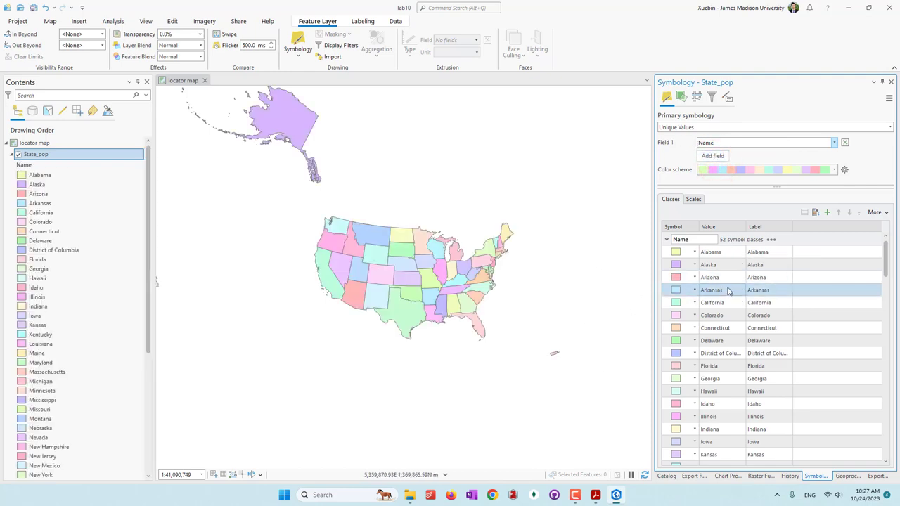
Review the state classes in the State_pop symbology and remove all of them
{"action": "scroll", "coordinate": [767, 359], "scroll_direction": "down", "scroll_amount": 12}
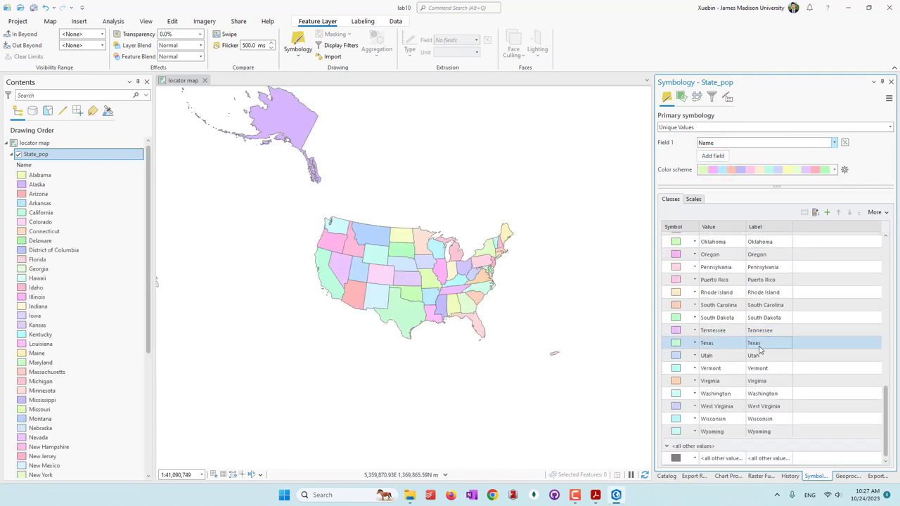
{"action": "scroll", "coordinate": [759, 350], "scroll_direction": "up", "scroll_amount": 15}
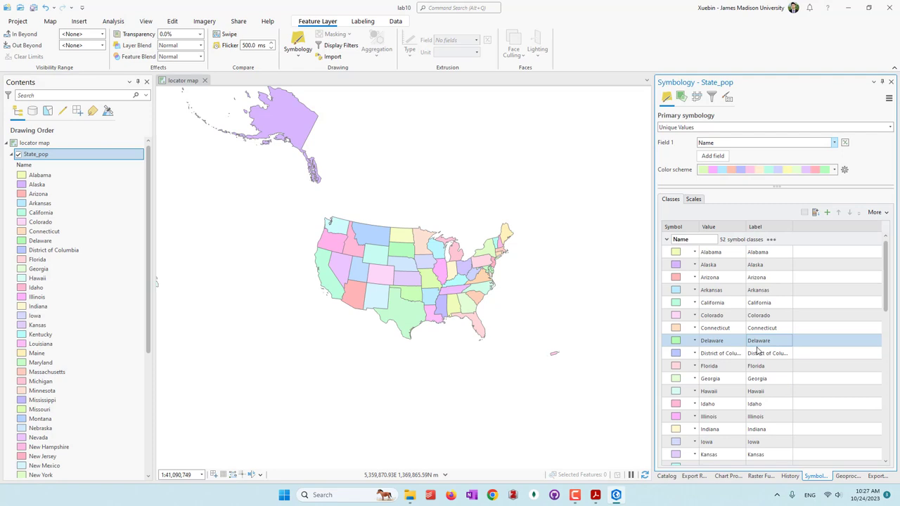
{"action": "left_click", "coordinate": [876, 212]}
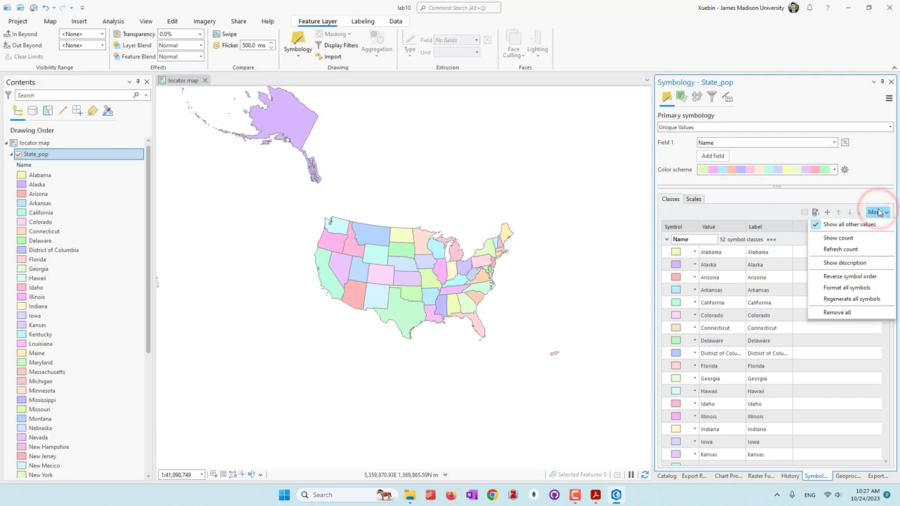
{"action": "left_click", "coordinate": [828, 312]}
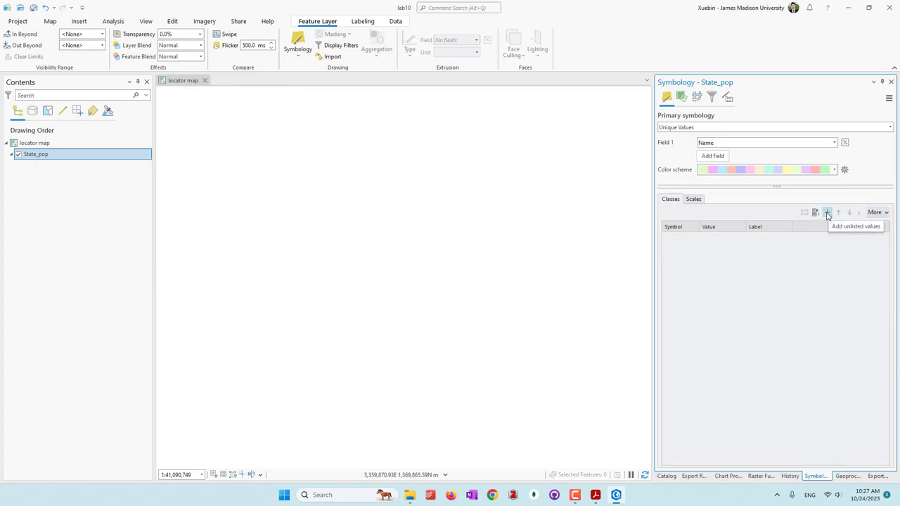
Add the unlisted value Virginia as a symbol class of State_pop
{"action": "left_click", "coordinate": [827, 213]}
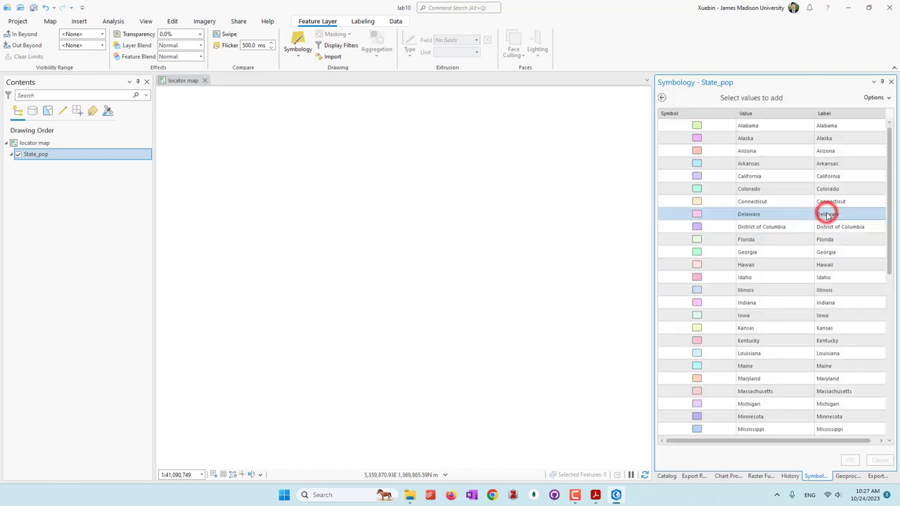
{"action": "scroll", "coordinate": [805, 338], "scroll_direction": "down", "scroll_amount": 8}
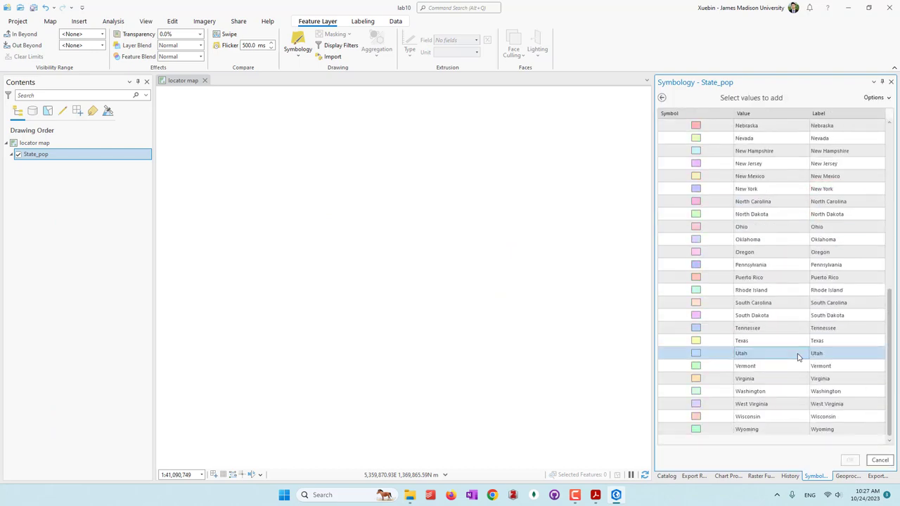
{"action": "left_click", "coordinate": [770, 377]}
{"action": "left_click", "coordinate": [849, 462]}
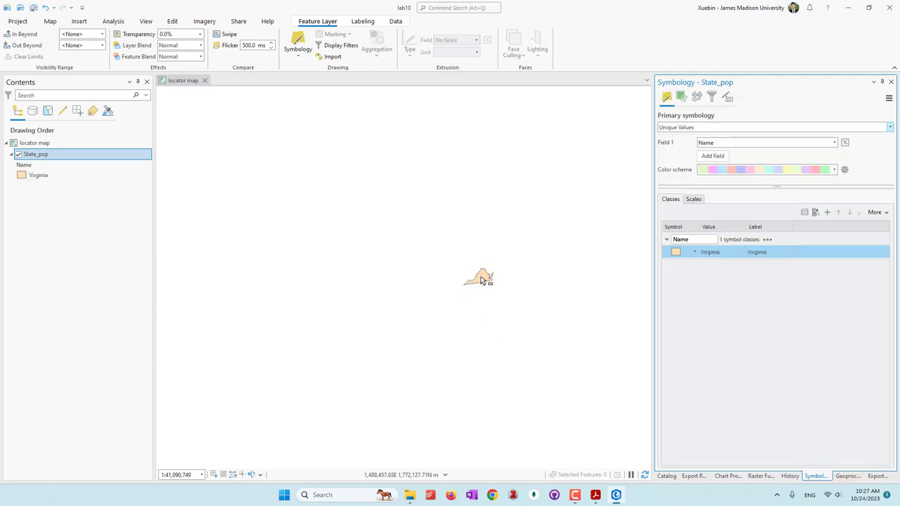
Show all other values in the State_pop symbology so the remaining states are drawn too
{"action": "left_click", "coordinate": [877, 212]}
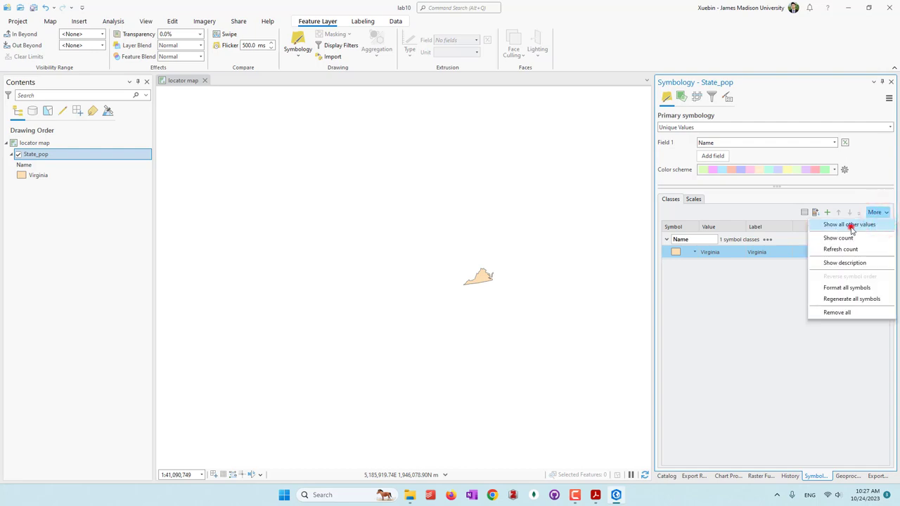
{"action": "left_click", "coordinate": [850, 225]}
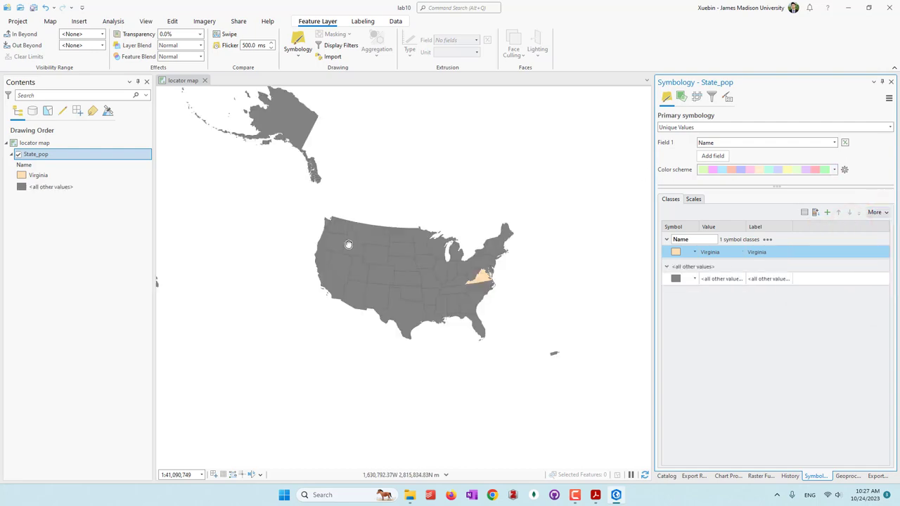
{"action": "left_click_drag", "start_coordinate": [349, 245], "coordinate": [353, 288]}
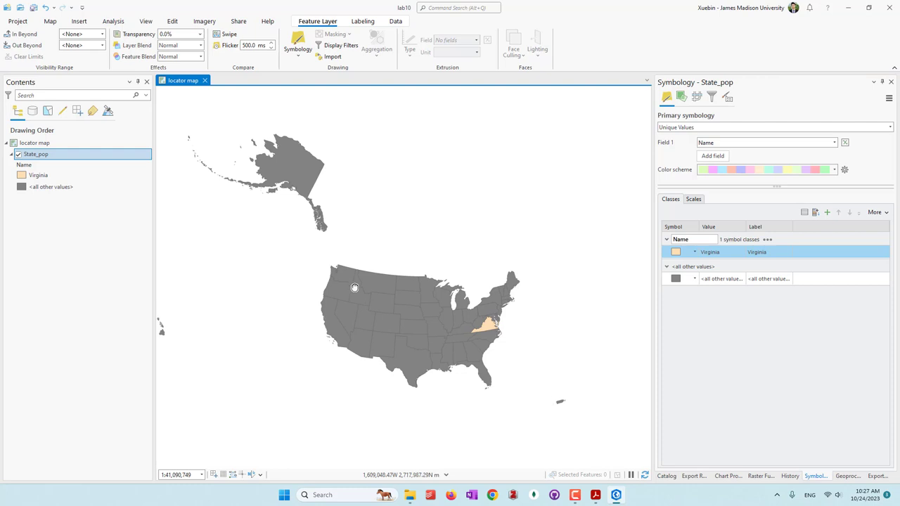
Apply the light grey Industrial symbol from the ArcGIS 2D gallery to the <all other values> class
{"action": "left_click", "coordinate": [677, 279]}
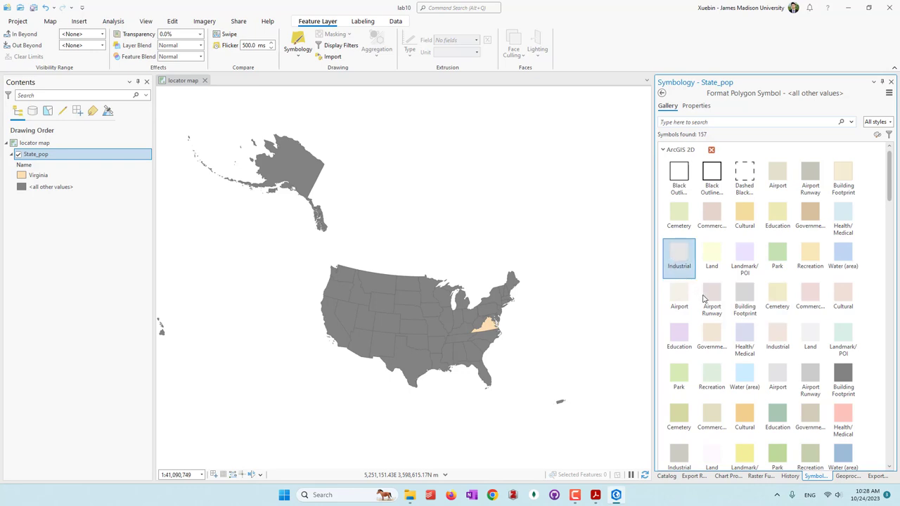
{"action": "left_click", "coordinate": [811, 338]}
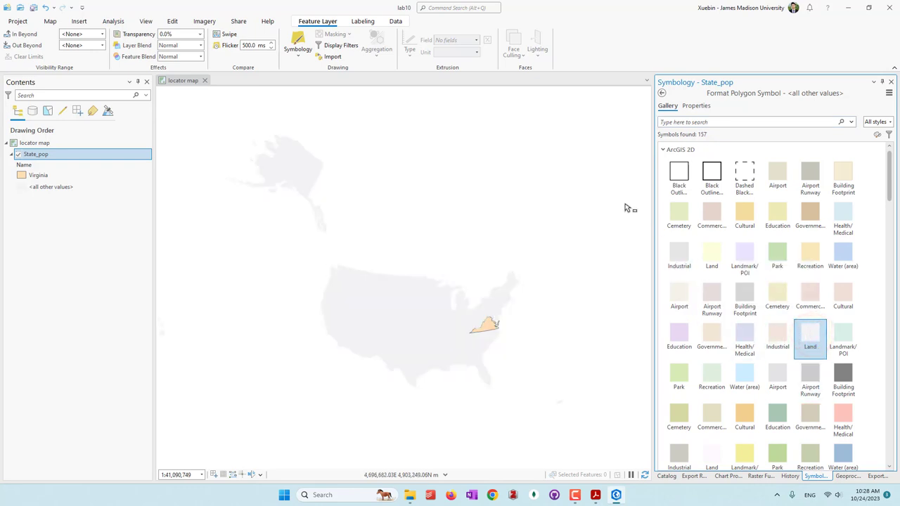
{"action": "left_click", "coordinate": [679, 251]}
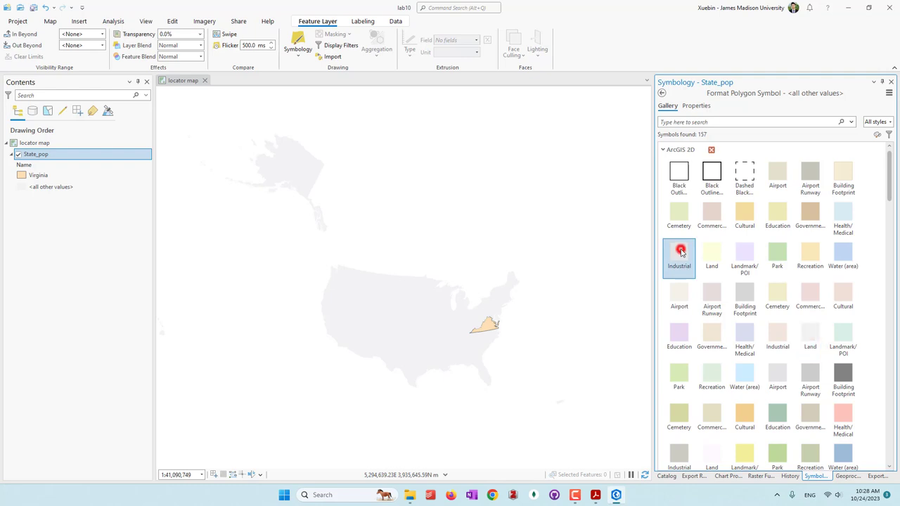
{"action": "left_click", "coordinate": [661, 94]}
Apply the Pink (Muted) gallery symbol to the Virginia class
{"action": "left_click", "coordinate": [678, 251]}
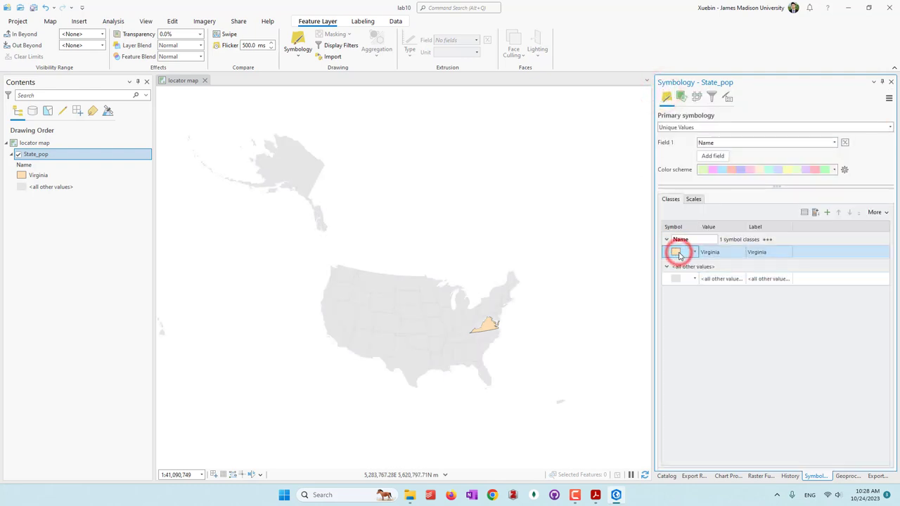
{"action": "scroll", "coordinate": [819, 352], "scroll_direction": "down", "scroll_amount": 3}
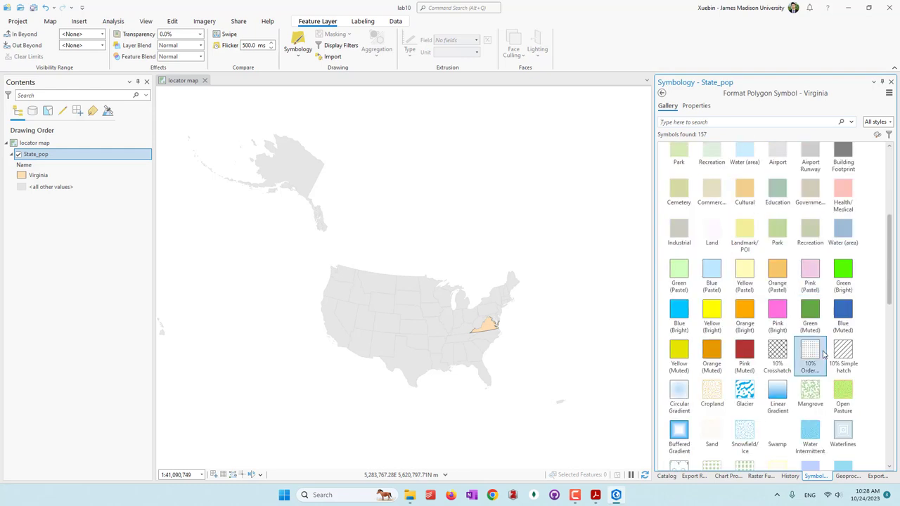
{"action": "left_click", "coordinate": [745, 352]}
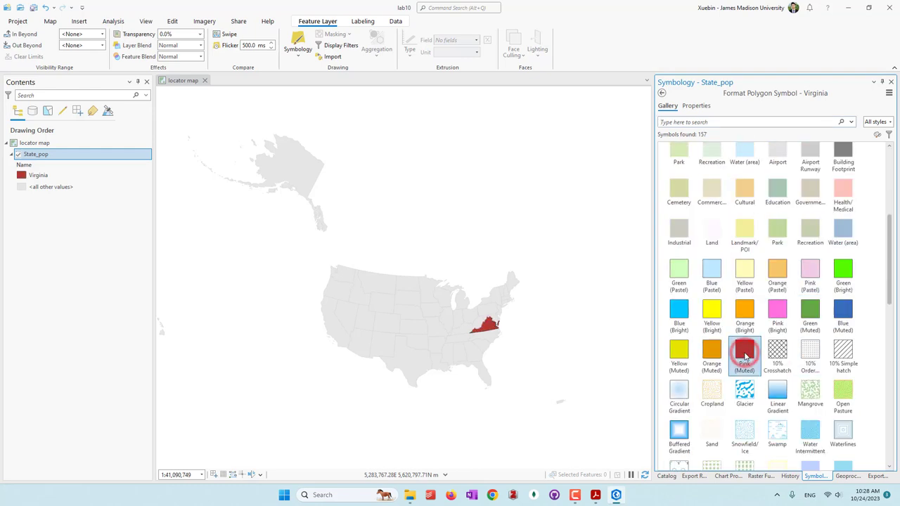
Return from the Virginia symbol settings to the project catalog and save the lab10 project
{"action": "left_click", "coordinate": [662, 94]}
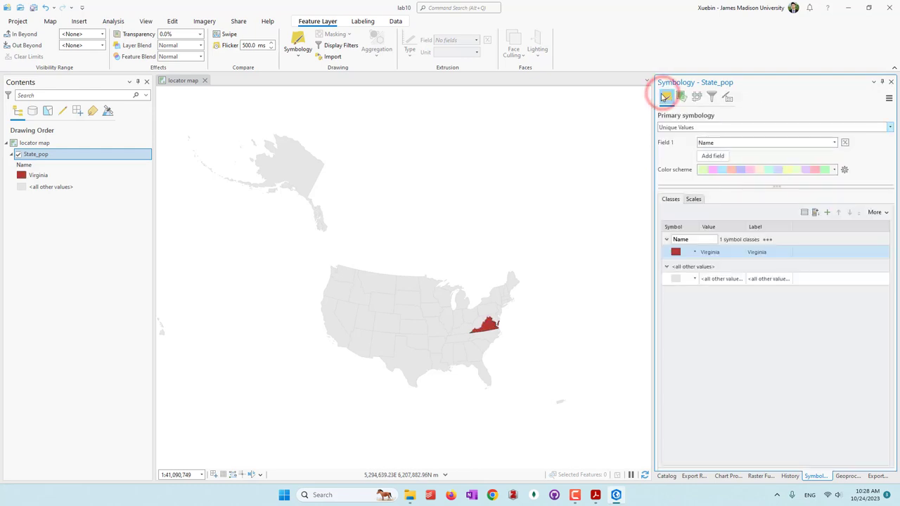
{"action": "left_click", "coordinate": [666, 476]}
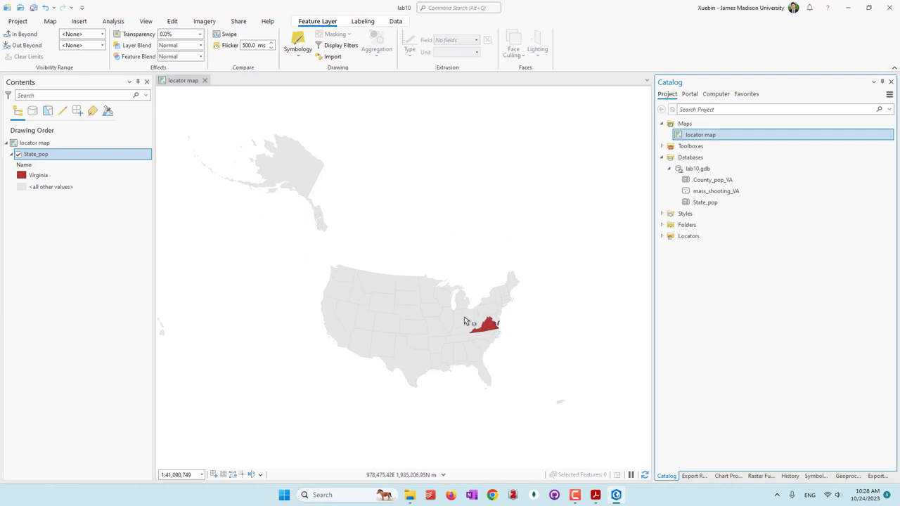
{"action": "scroll", "coordinate": [488, 276], "scroll_direction": "down", "scroll_amount": 2}
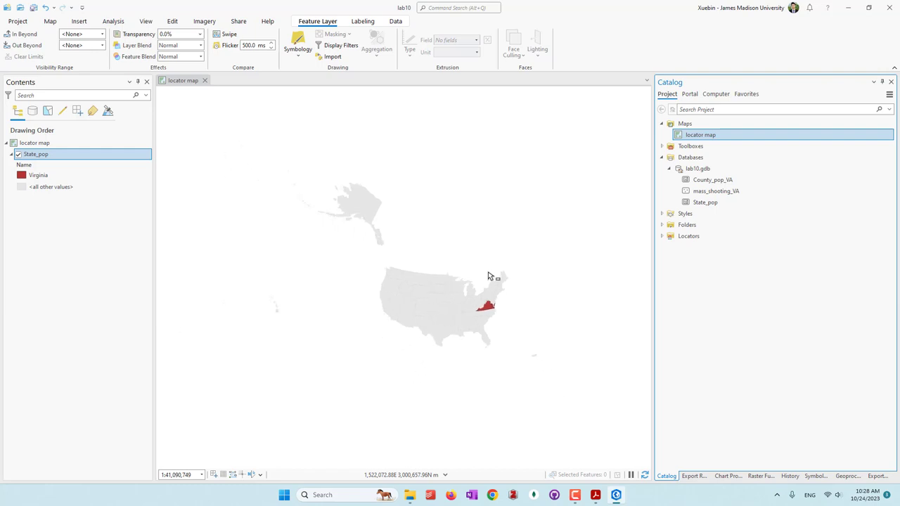
{"action": "scroll", "coordinate": [459, 264], "scroll_direction": "up", "scroll_amount": 2}
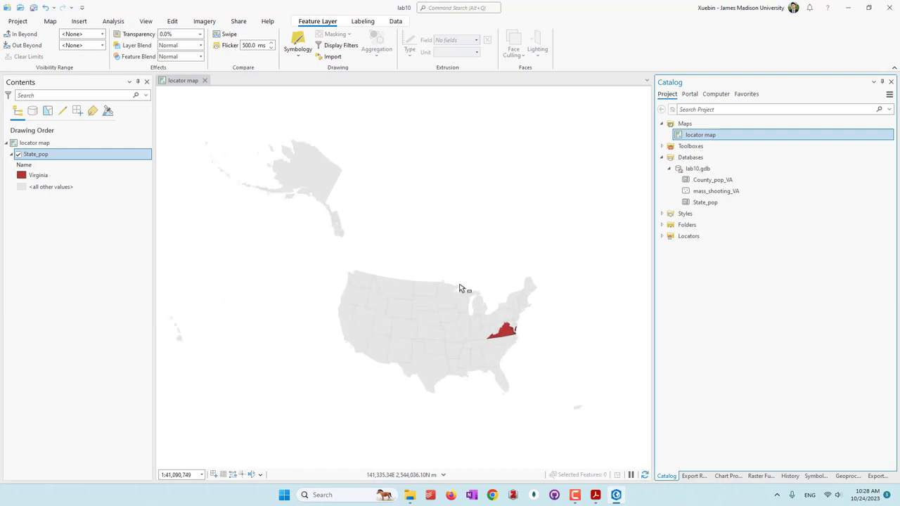
{"action": "left_click", "coordinate": [34, 8]}
Create a new map named thematic and add the County_pop_VA and mass_shooting_VA feature classes from lab10.gdb to it
{"action": "right_click", "coordinate": [686, 125]}
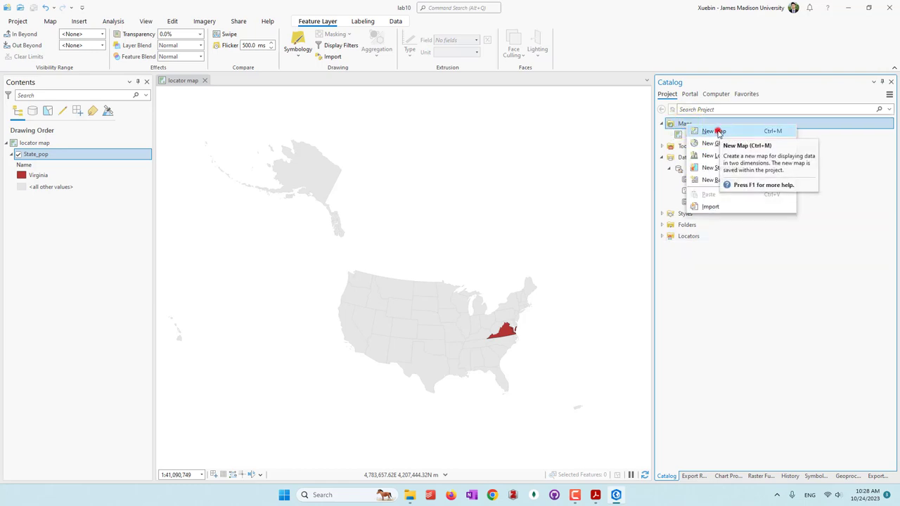
{"action": "left_click", "coordinate": [716, 131]}
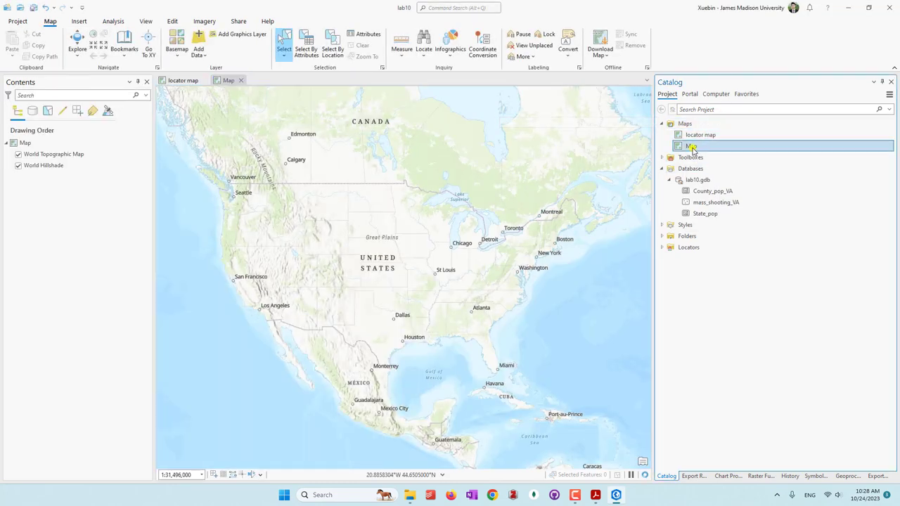
{"action": "right_click", "coordinate": [692, 145]}
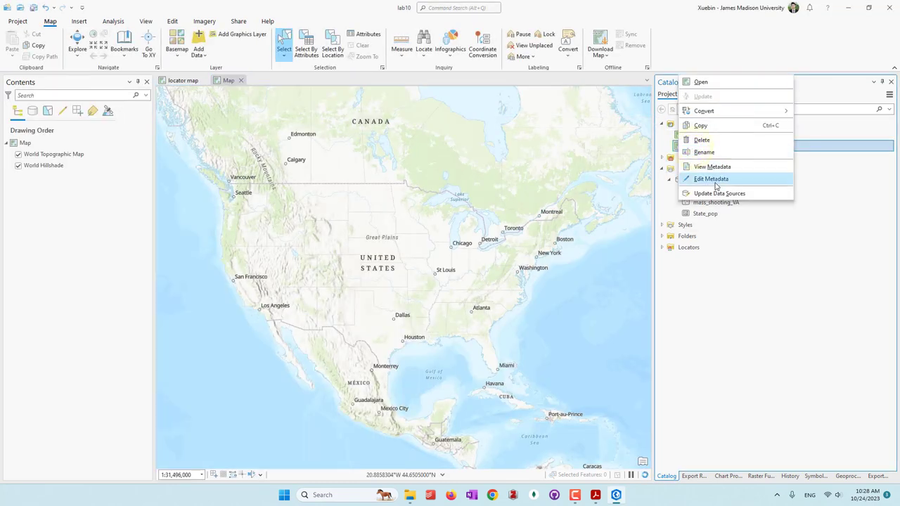
{"action": "left_click", "coordinate": [704, 152]}
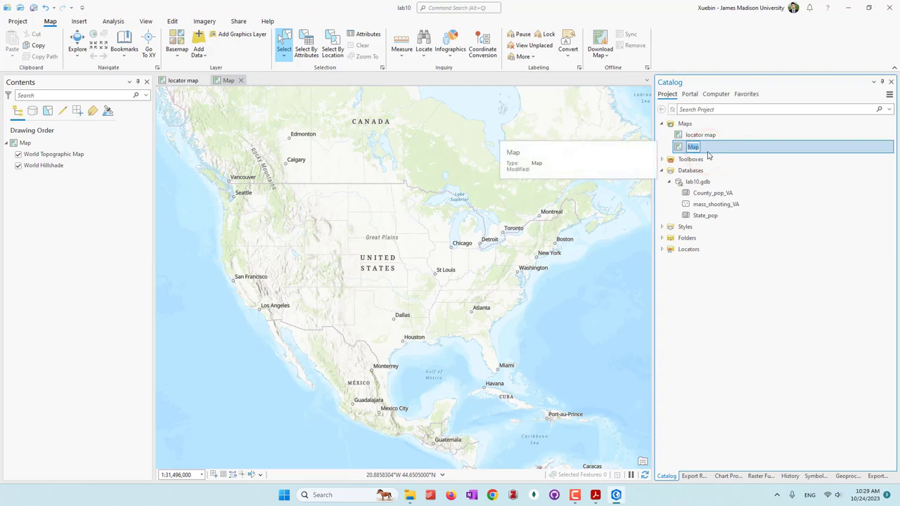
{"action": "type", "text": "thematic"}
{"action": "key", "text": "Return"}
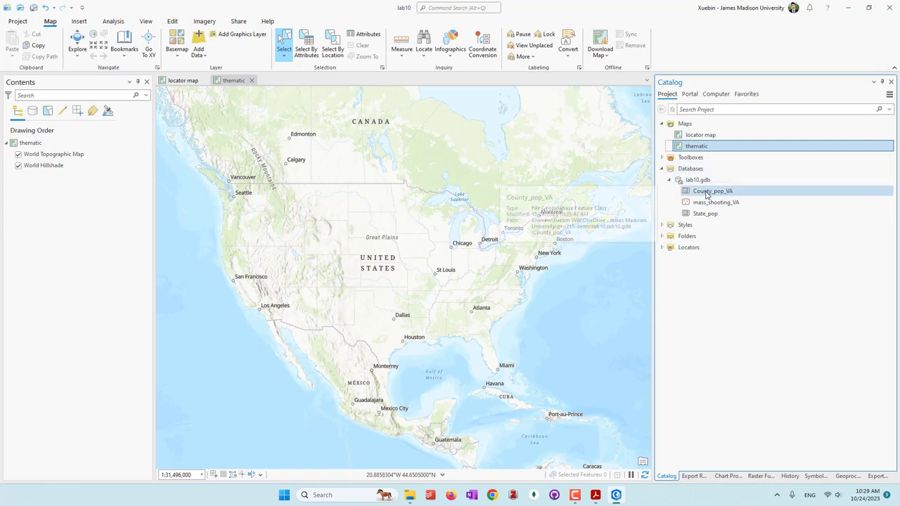
{"action": "left_click_drag", "start_coordinate": [707, 193], "coordinate": [519, 225]}
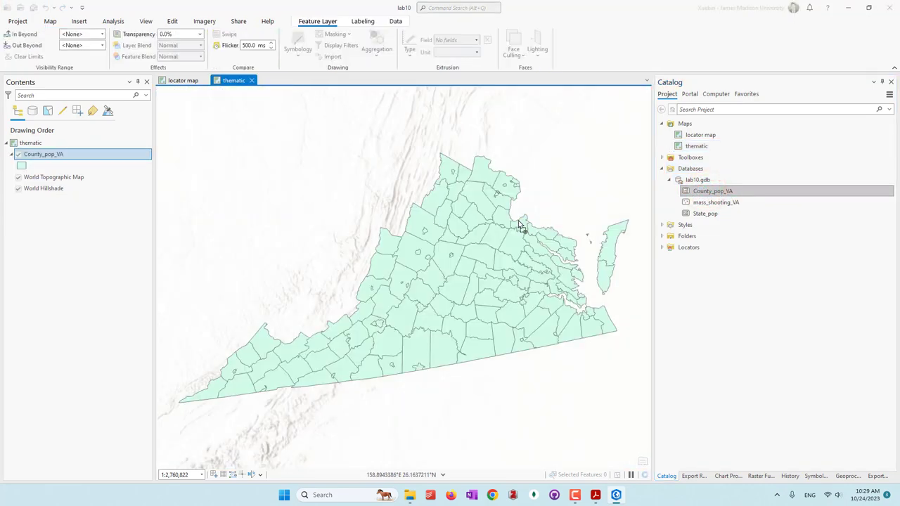
{"action": "left_click_drag", "start_coordinate": [711, 203], "coordinate": [512, 220]}
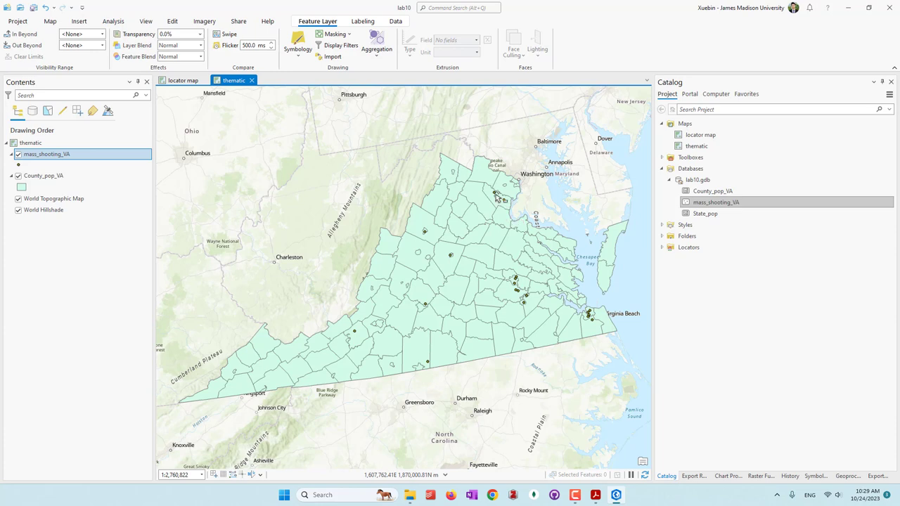
Set the thematic map's coordinate system to the projected system NAD 1983 UTM Zone 17N
{"action": "right_click", "coordinate": [23, 144]}
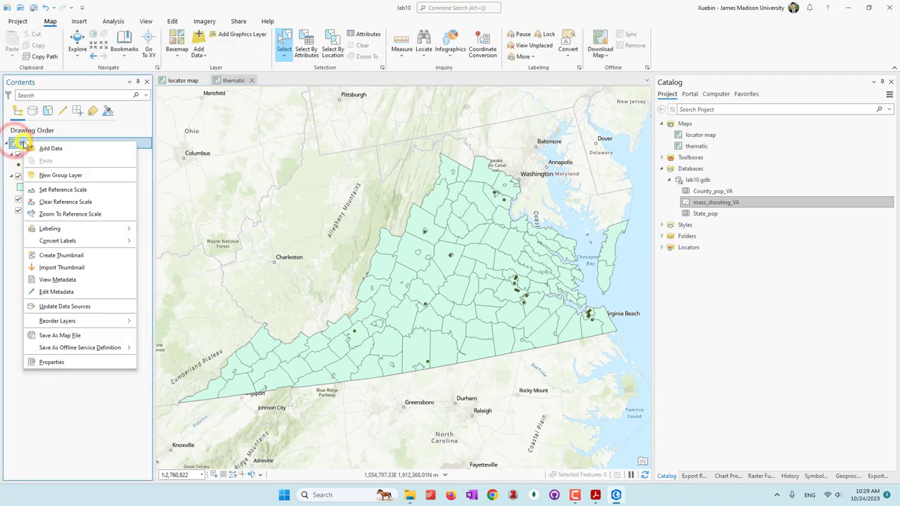
{"action": "left_click", "coordinate": [62, 363]}
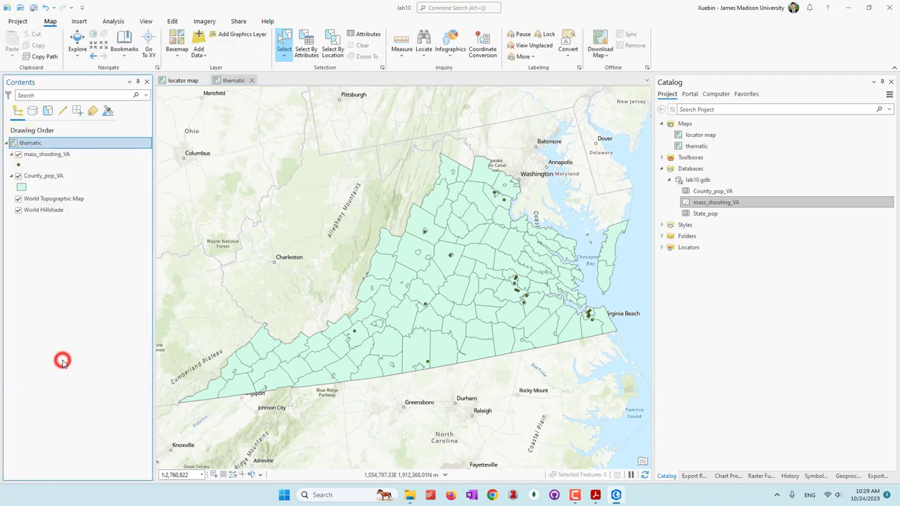
{"action": "left_click", "coordinate": [305, 189]}
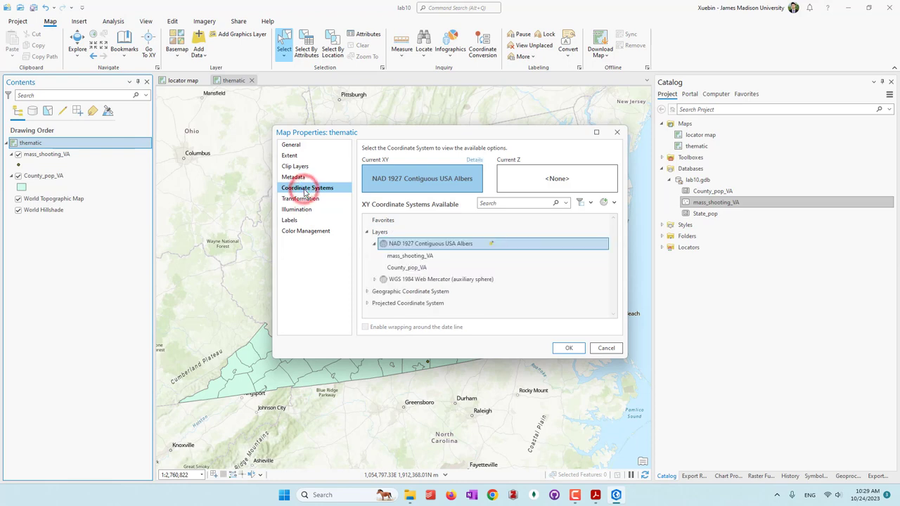
{"action": "left_click", "coordinate": [366, 303]}
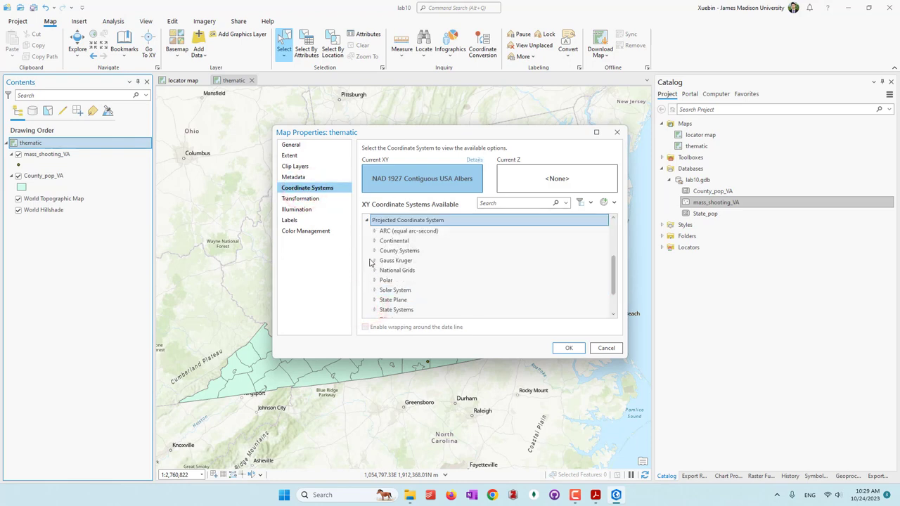
{"action": "scroll", "coordinate": [369, 276], "scroll_direction": "down", "scroll_amount": 1}
{"action": "left_click", "coordinate": [374, 307]}
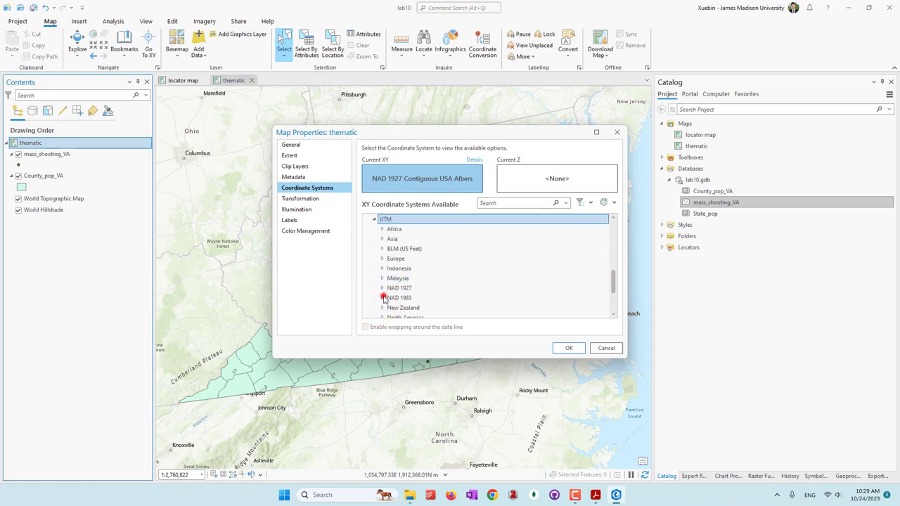
{"action": "left_click", "coordinate": [383, 299]}
{"action": "scroll", "coordinate": [500, 305], "scroll_direction": "down", "scroll_amount": 2}
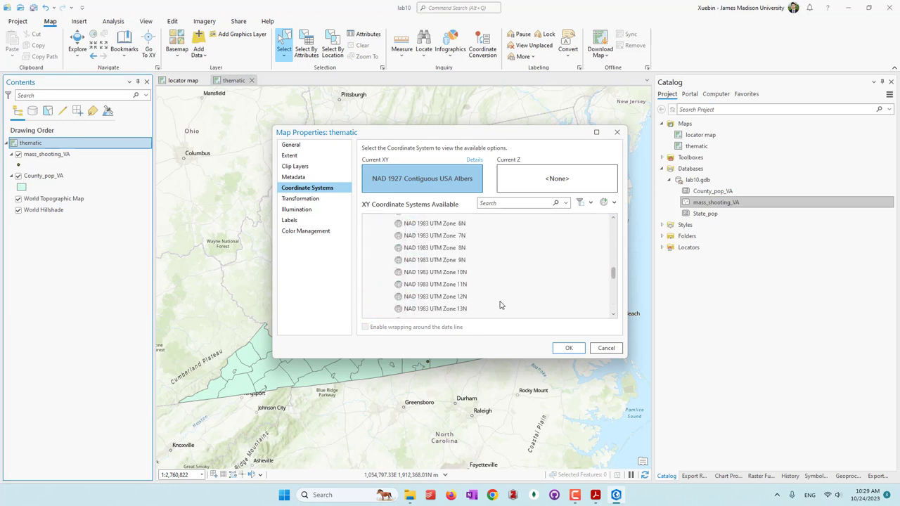
{"action": "scroll", "coordinate": [500, 305], "scroll_direction": "down", "scroll_amount": 1}
{"action": "left_click", "coordinate": [461, 312]}
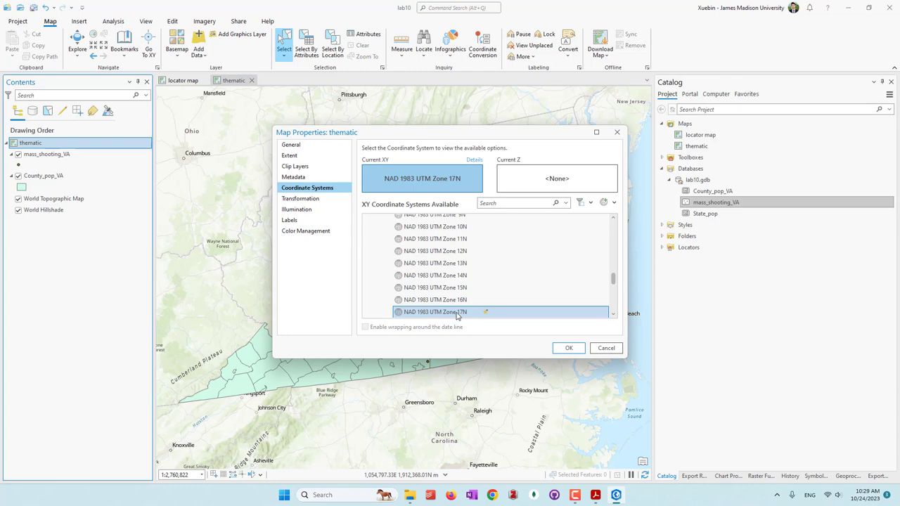
{"action": "left_click", "coordinate": [566, 347]}
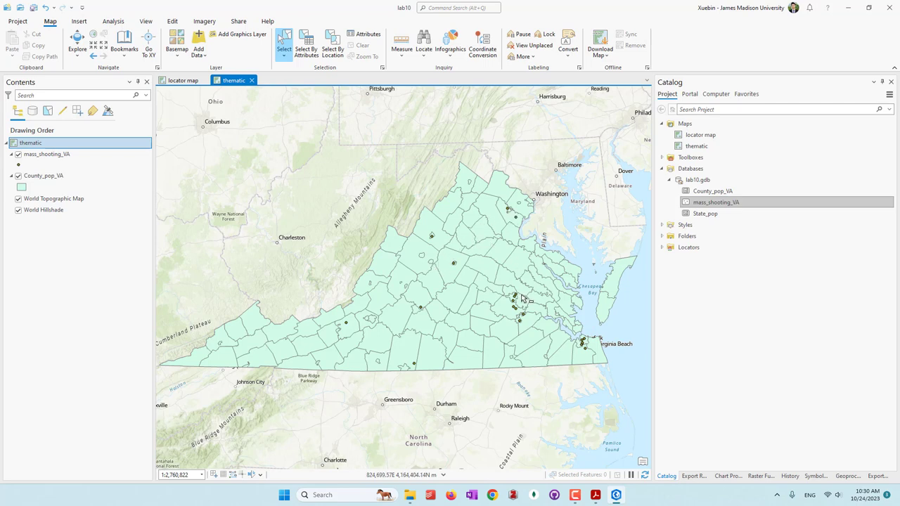
Symbolize the mass_shooting_VA layer with graduated symbols based on the Victims Injured field
{"action": "left_click", "coordinate": [60, 155]}
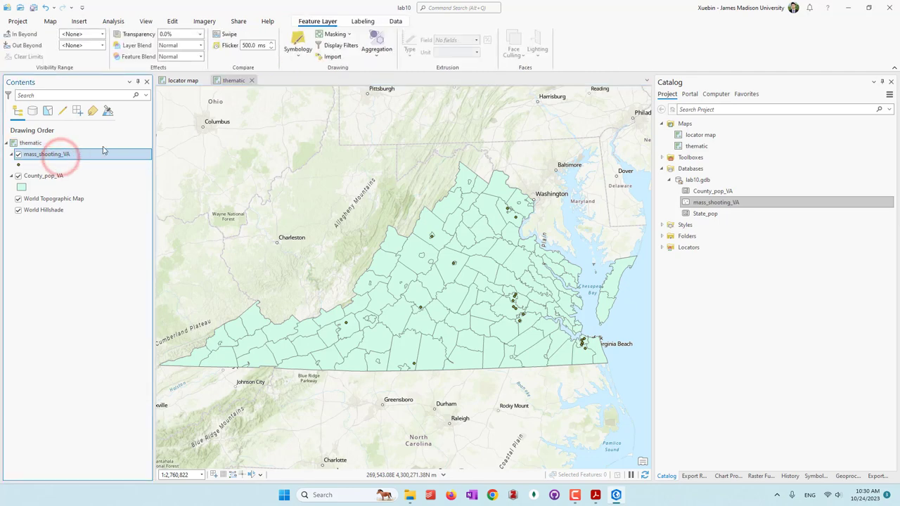
{"action": "left_click", "coordinate": [288, 62]}
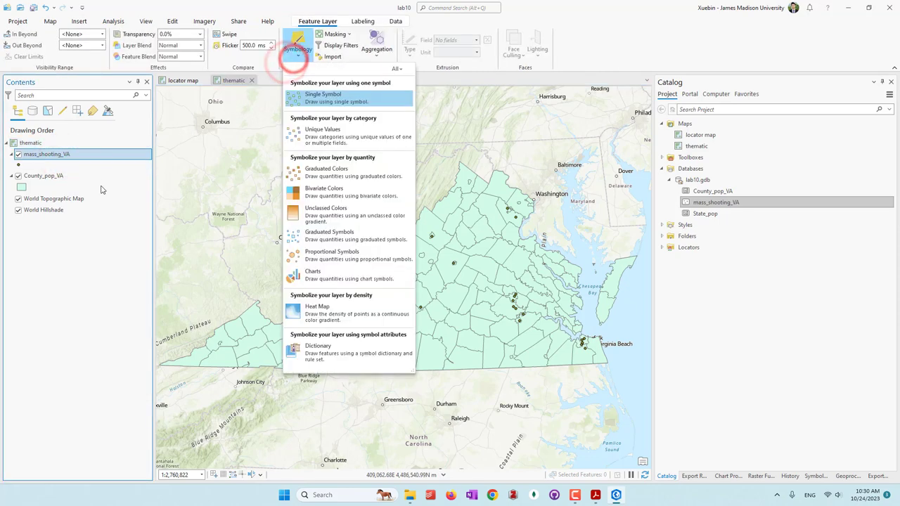
{"action": "left_click", "coordinate": [327, 239]}
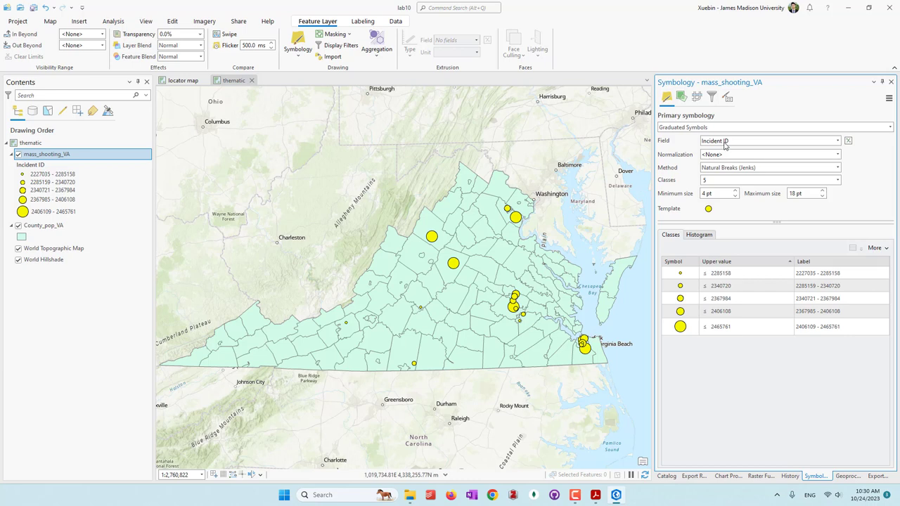
{"action": "left_click", "coordinate": [724, 143]}
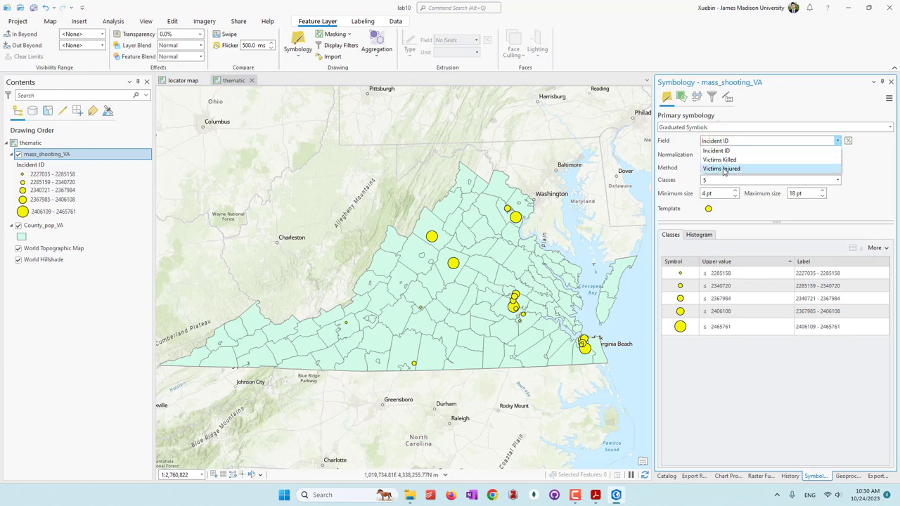
{"action": "left_click", "coordinate": [728, 169]}
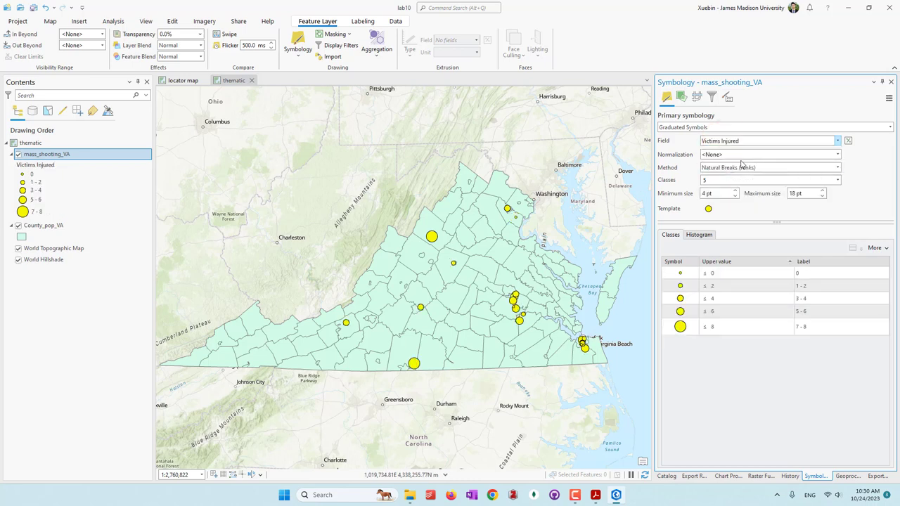
Group the Victims Injured graduated symbols into 3 classes, keeping the Natural Breaks (Jenks) method
{"action": "left_click", "coordinate": [839, 181]}
{"action": "left_click_drag", "start_coordinate": [839, 250], "coordinate": [837, 231]}
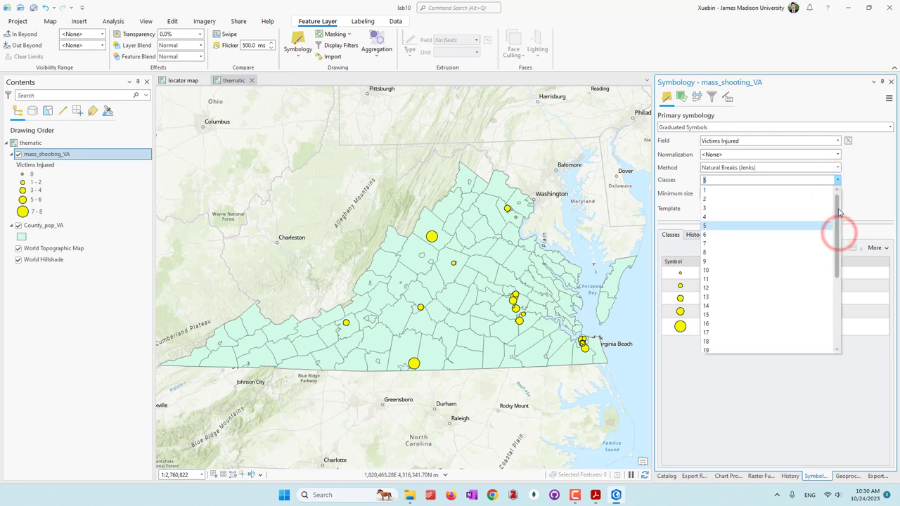
{"action": "left_click", "coordinate": [767, 208]}
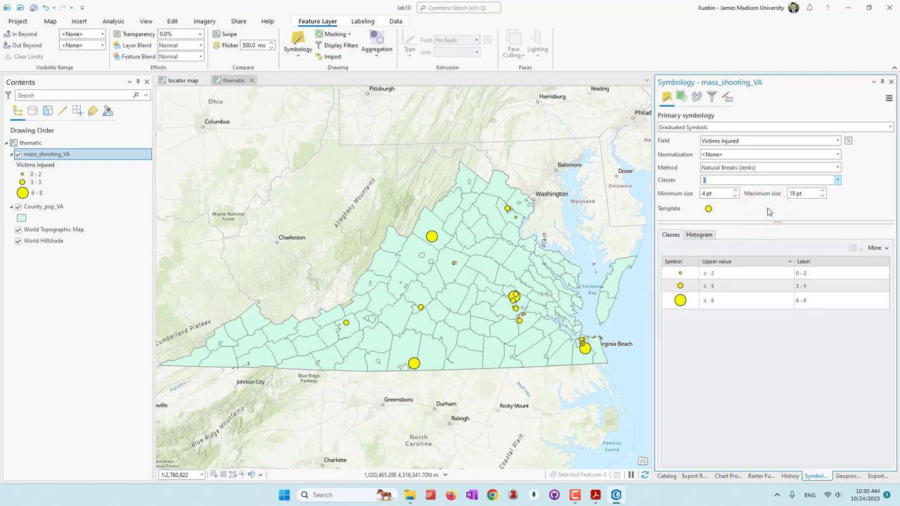
{"action": "left_click", "coordinate": [837, 169]}
{"action": "left_click", "coordinate": [869, 174]}
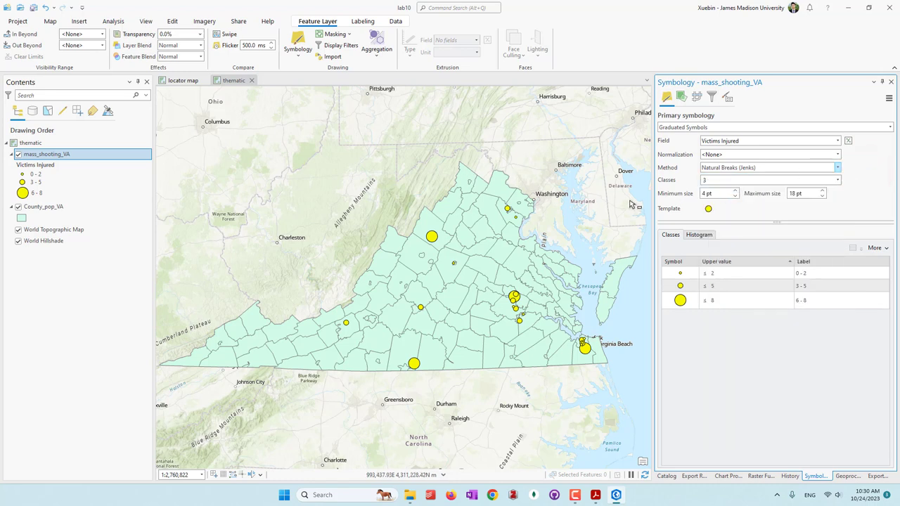
Set the graduated symbols' maximum size to 15 pt and minimum size to 5 pt
{"action": "left_click", "coordinate": [823, 198]}
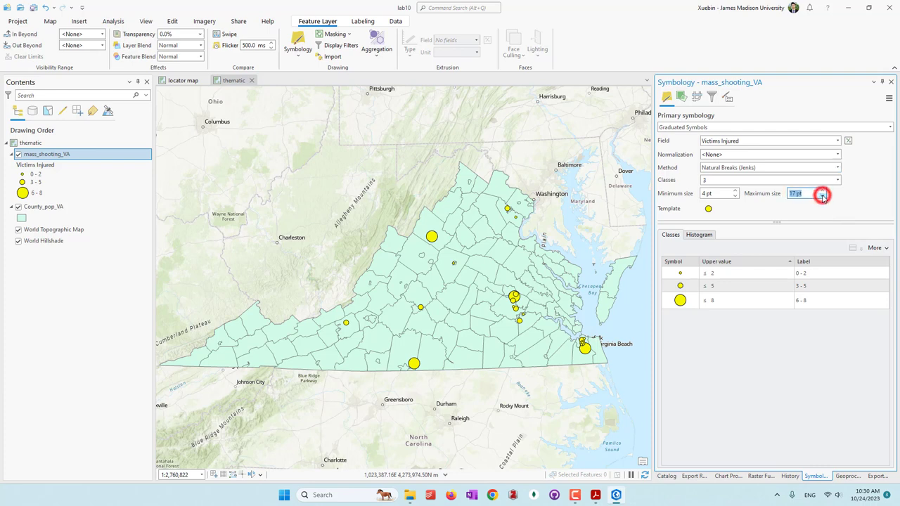
{"action": "left_click", "coordinate": [823, 197]}
{"action": "left_click", "coordinate": [823, 198]}
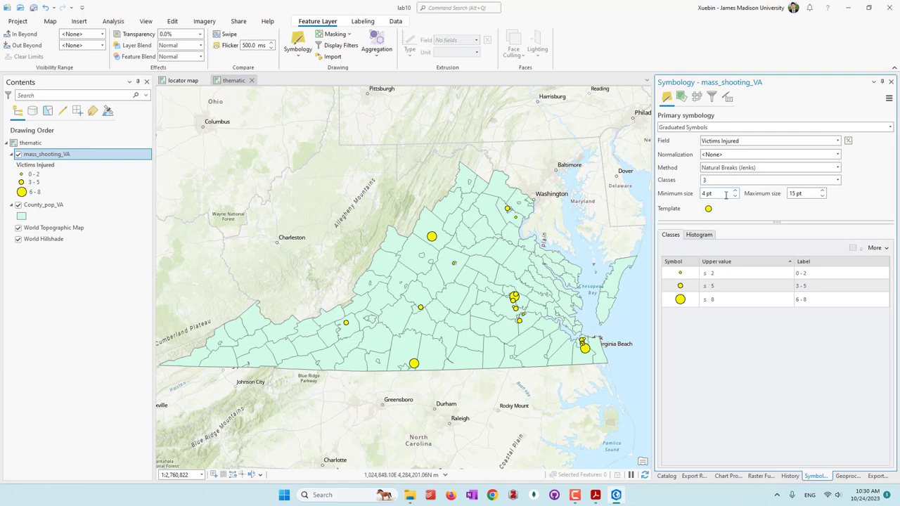
{"action": "left_click", "coordinate": [735, 191]}
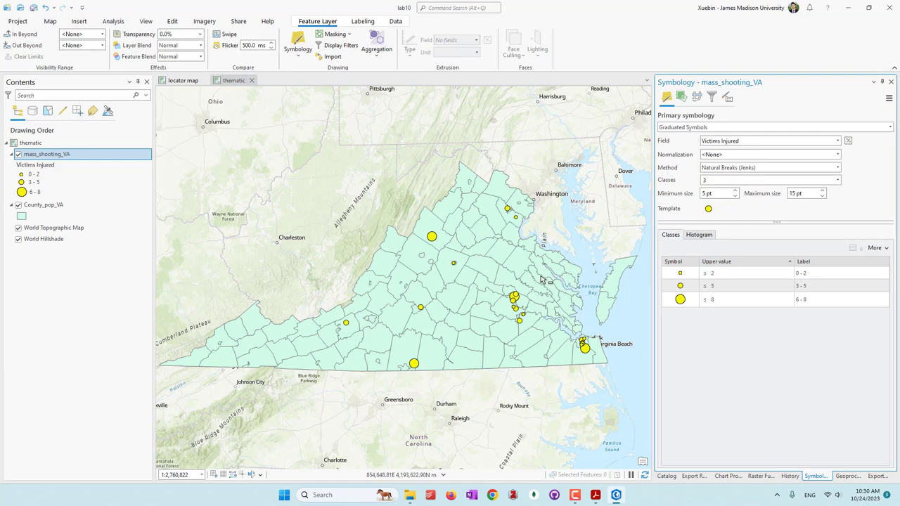
Change the fill color of the mass_shooting_VA graduated symbols' template to orange and apply it
{"action": "left_click", "coordinate": [709, 210]}
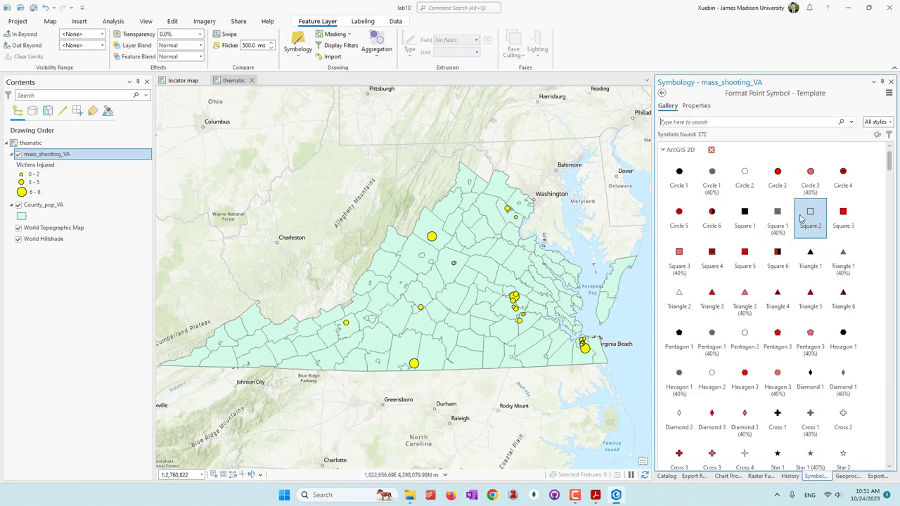
{"action": "scroll", "coordinate": [801, 222], "scroll_direction": "down", "scroll_amount": 5}
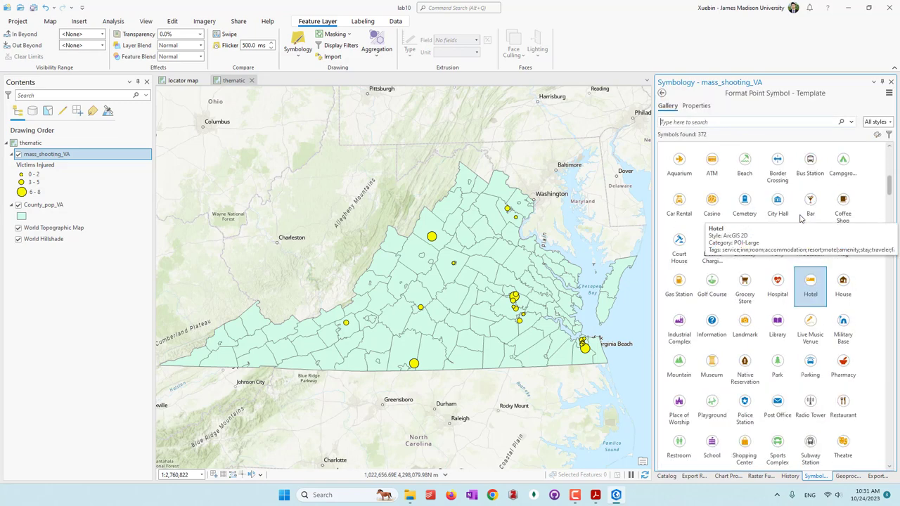
{"action": "scroll", "coordinate": [809, 225], "scroll_direction": "up", "scroll_amount": 5}
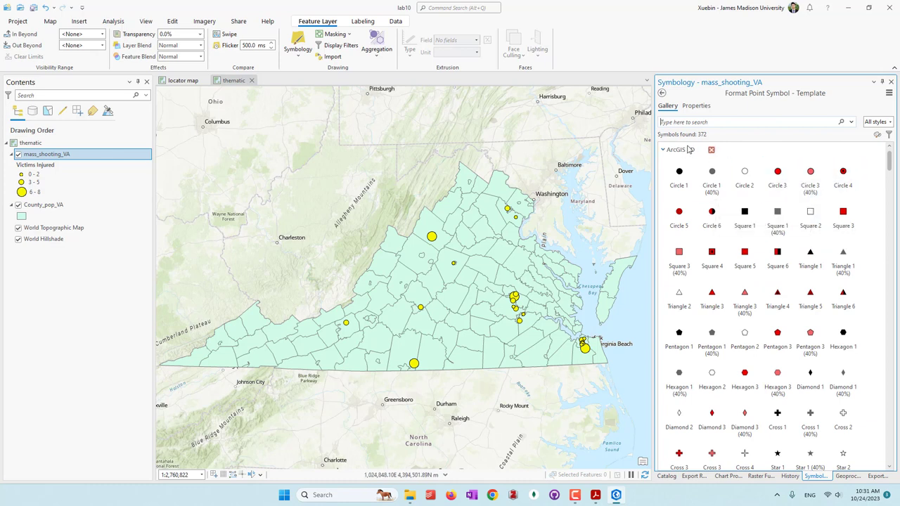
{"action": "left_click", "coordinate": [696, 106]}
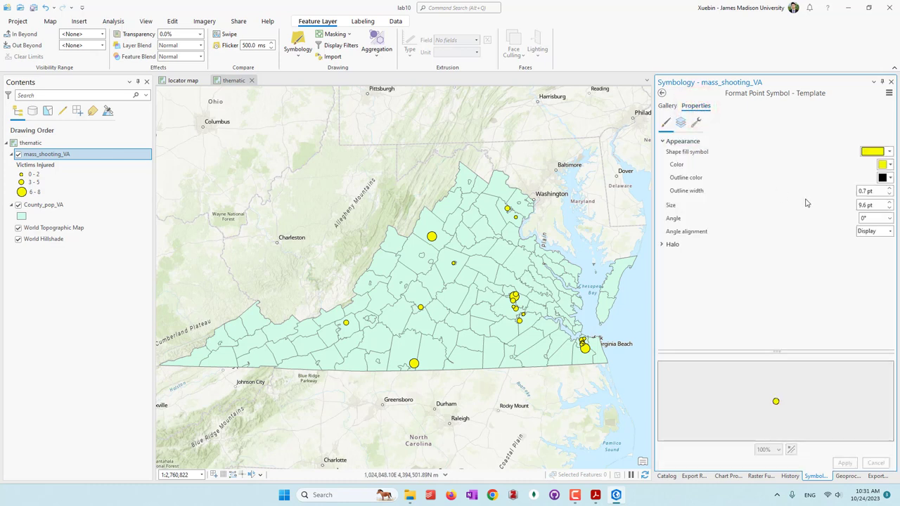
{"action": "left_click", "coordinate": [888, 165]}
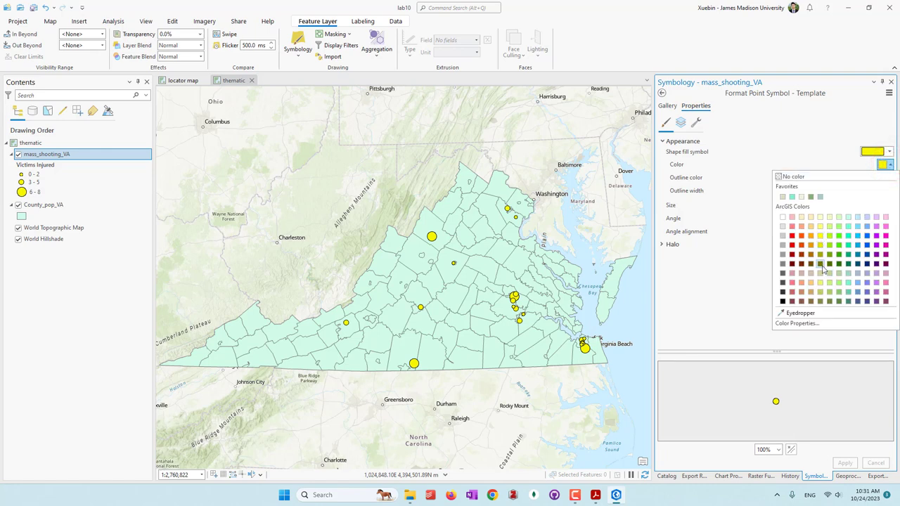
{"action": "left_click", "coordinate": [811, 239]}
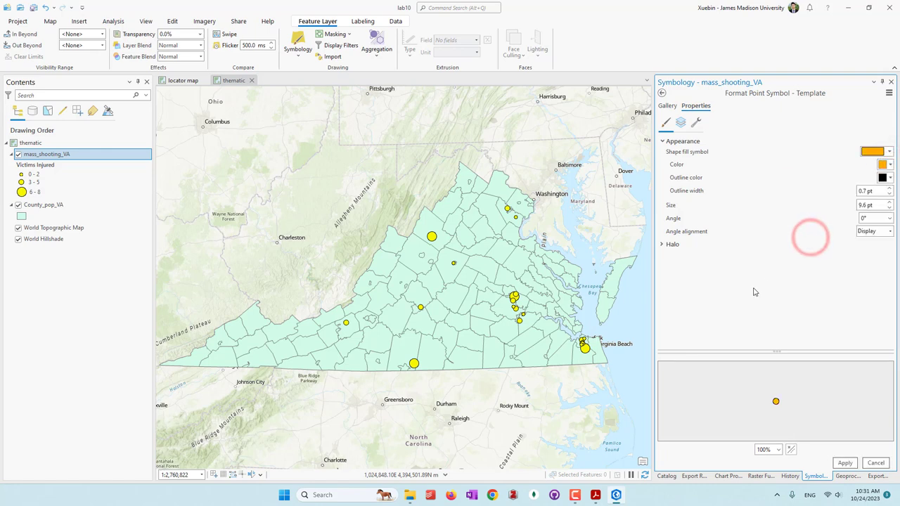
{"action": "left_click", "coordinate": [846, 464]}
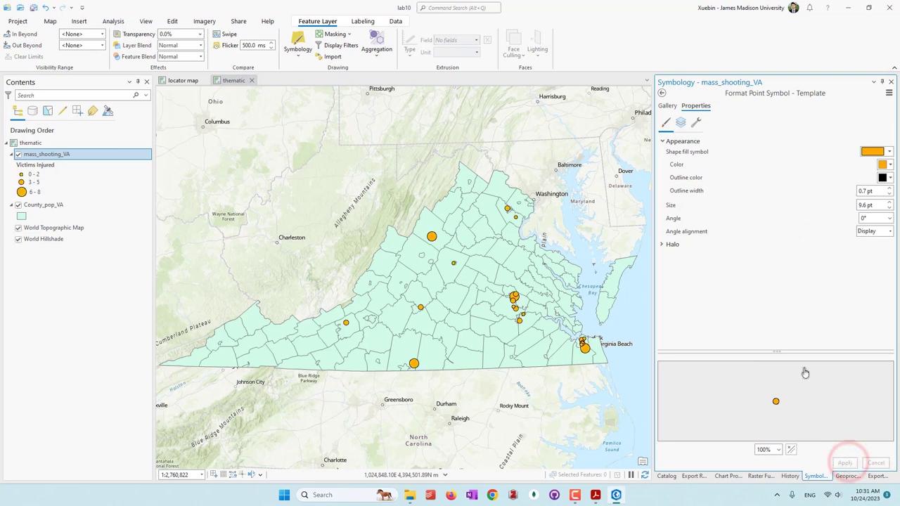
{"action": "left_click", "coordinate": [664, 95]}
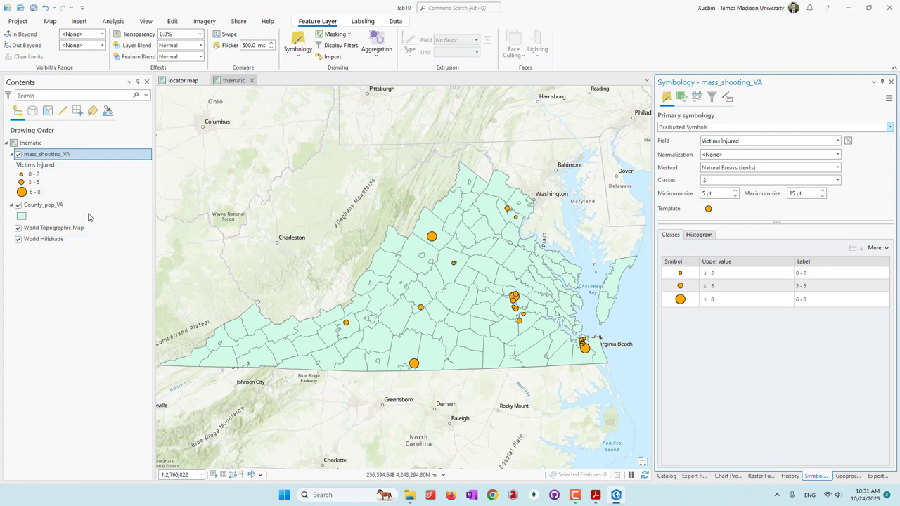
Symbolize the County_pop_VA layer with graduated colors based on Total Population, normalized by Shape_Area
{"action": "left_click", "coordinate": [46, 205]}
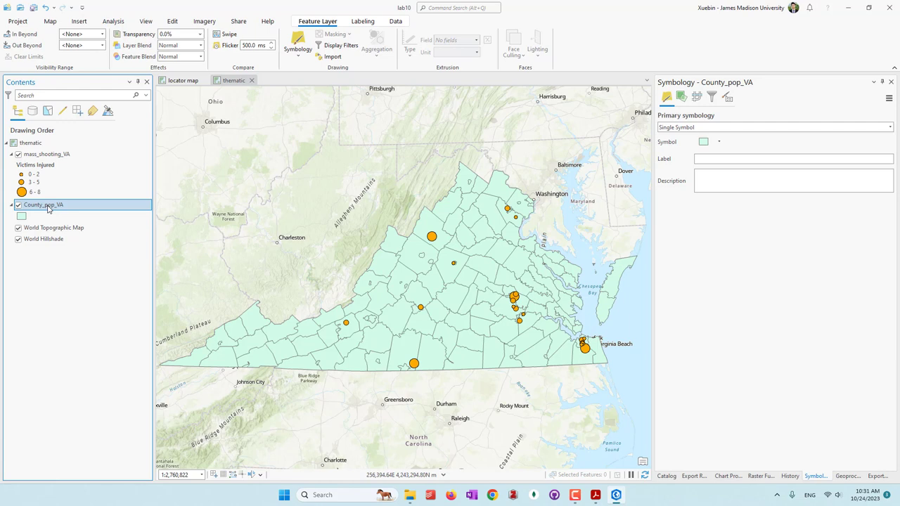
{"action": "left_click", "coordinate": [676, 127]}
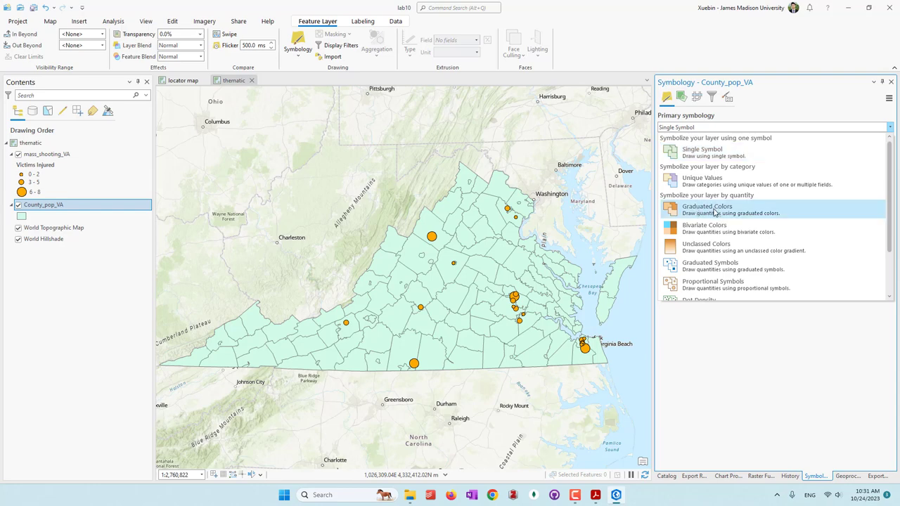
{"action": "left_click", "coordinate": [715, 211]}
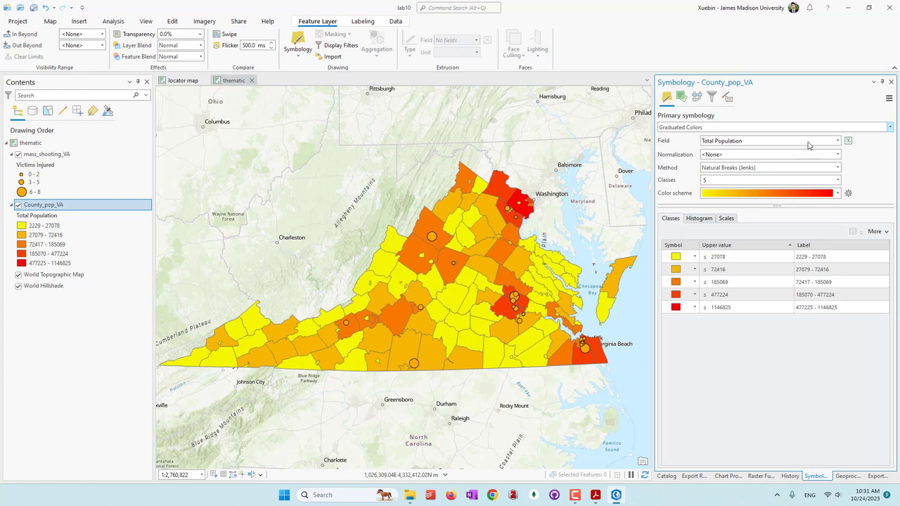
{"action": "left_click", "coordinate": [837, 141]}
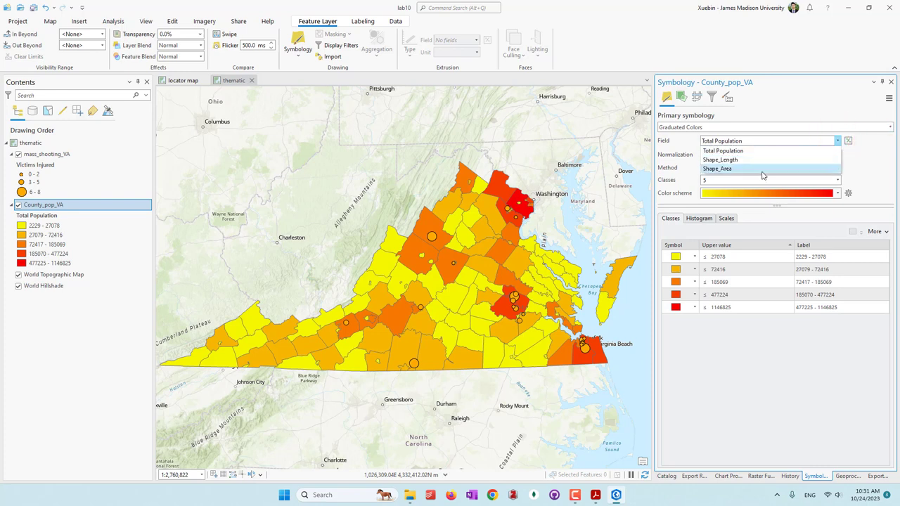
{"action": "left_click", "coordinate": [875, 170]}
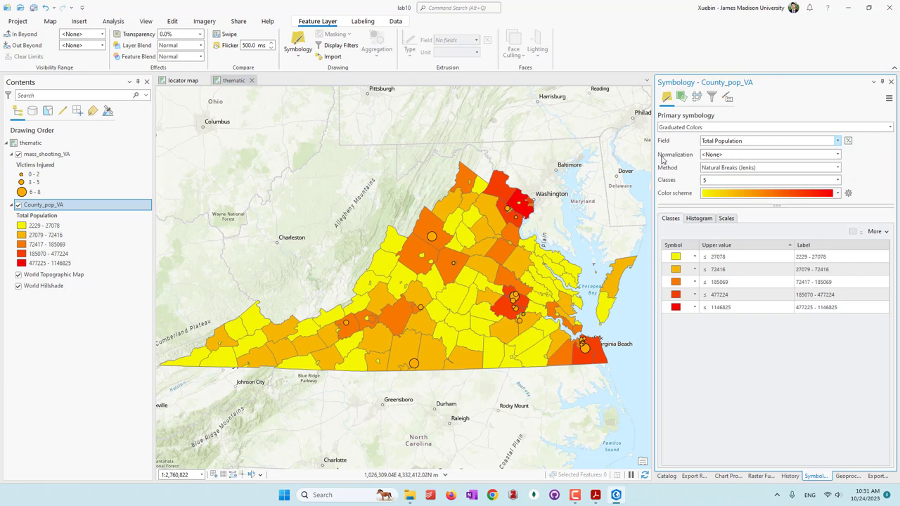
{"action": "left_click", "coordinate": [841, 154]}
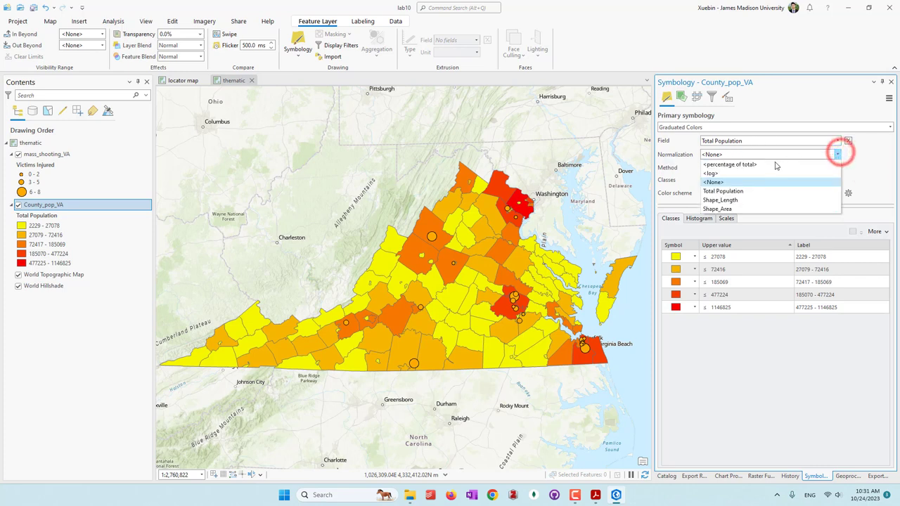
{"action": "left_click", "coordinate": [720, 210]}
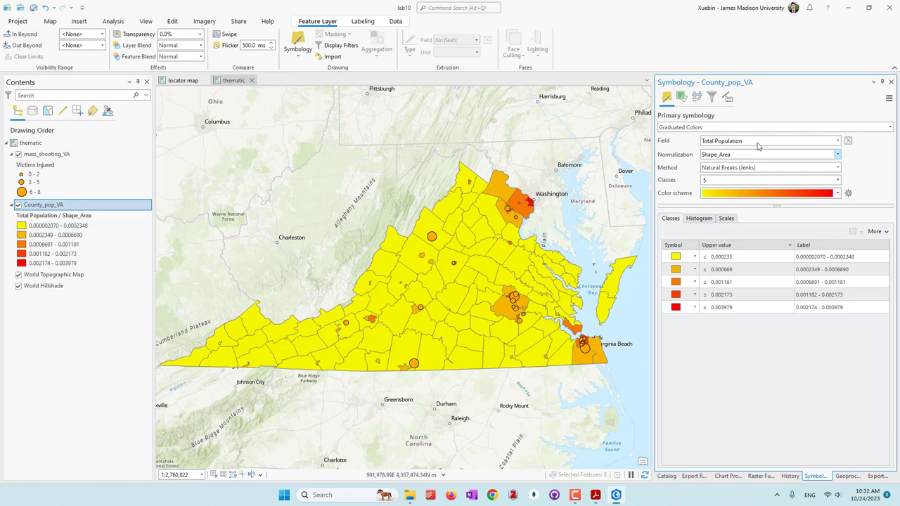
Start a custom expression for the county symbology field, title it Population Density, and clear its default expression
{"action": "left_click", "coordinate": [849, 143]}
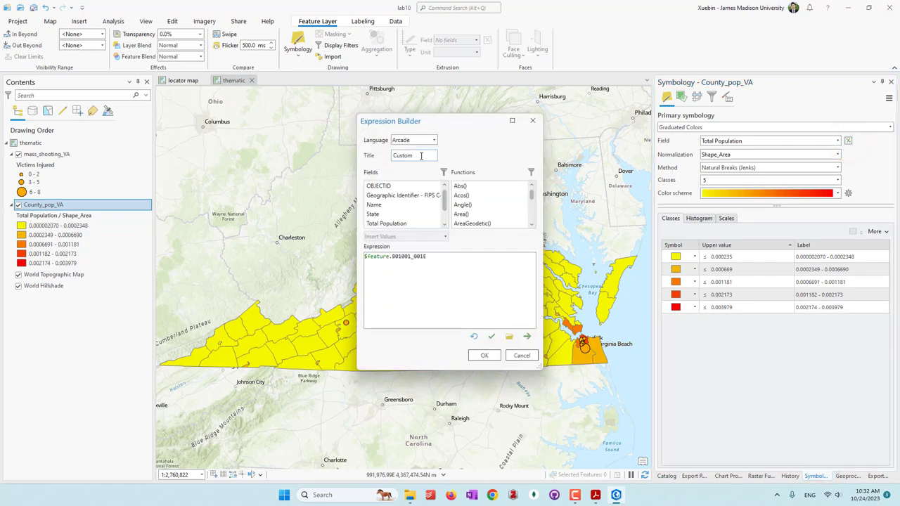
{"action": "double_click", "coordinate": [421, 155]}
{"action": "type", "text": "Population Density"}
{"action": "left_click", "coordinate": [469, 256]}
{"action": "triple_click", "coordinate": [463, 265]}
{"action": "key", "text": "BackSpace"}
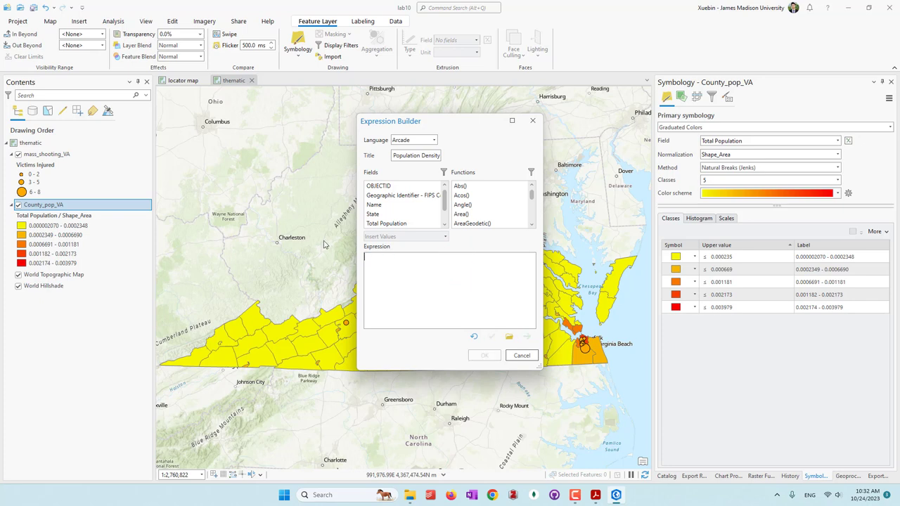
Build the expression $feature.B01001_001E/$feature.Shape_Area*1000000 and apply it as the county symbology field
{"action": "double_click", "coordinate": [387, 223]}
{"action": "left_click", "coordinate": [459, 261]}
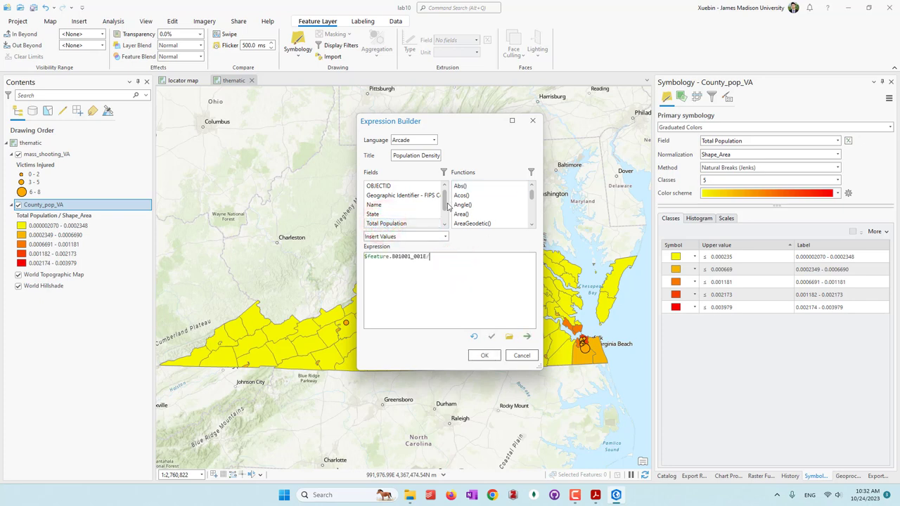
{"action": "left_click_drag", "start_coordinate": [444, 202], "coordinate": [444, 225]}
{"action": "double_click", "coordinate": [391, 223]}
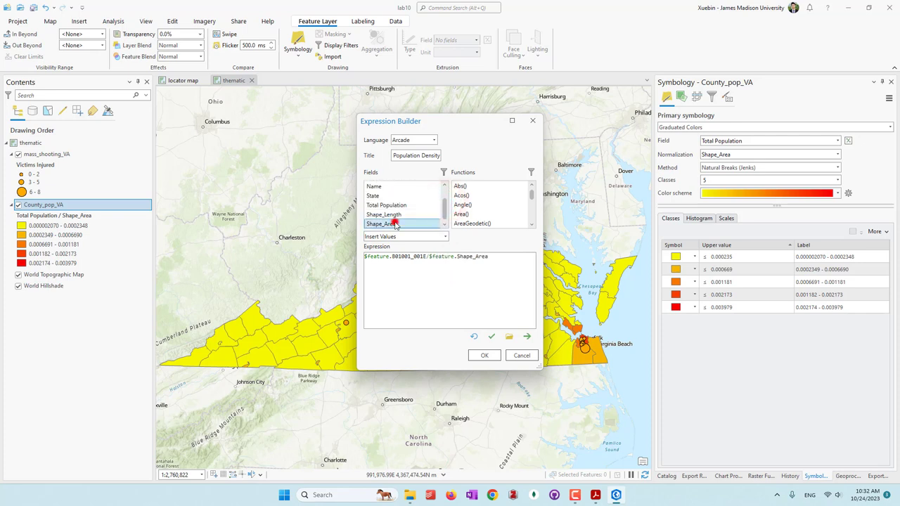
{"action": "left_click", "coordinate": [510, 258]}
{"action": "type", "text": "*"}
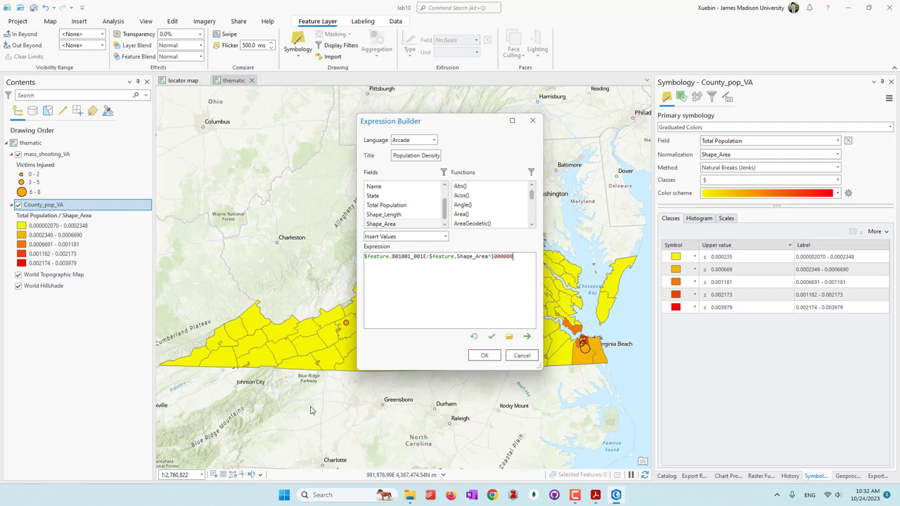
{"action": "left_click", "coordinate": [485, 357]}
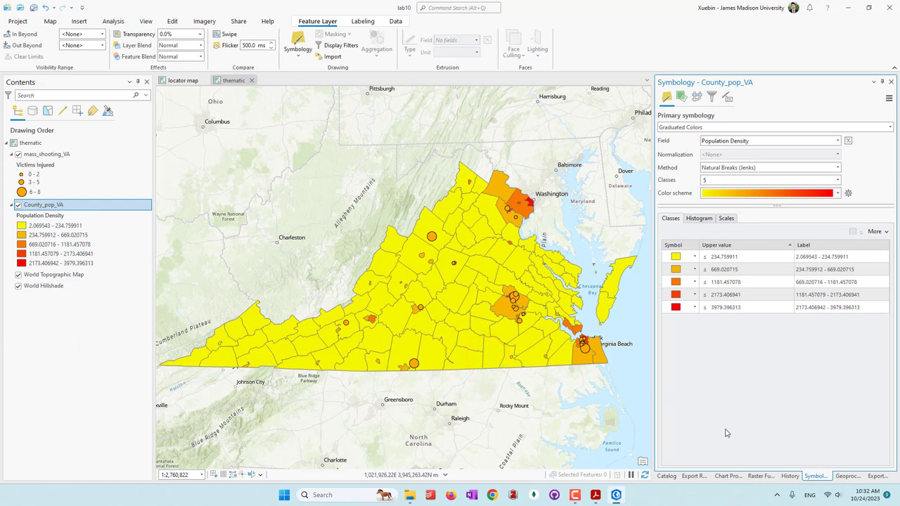
Apply a five-class light-to-dark blue color scheme to the county population density classes
{"action": "left_click", "coordinate": [838, 167]}
{"action": "left_click", "coordinate": [838, 168]}
{"action": "left_click", "coordinate": [838, 180]}
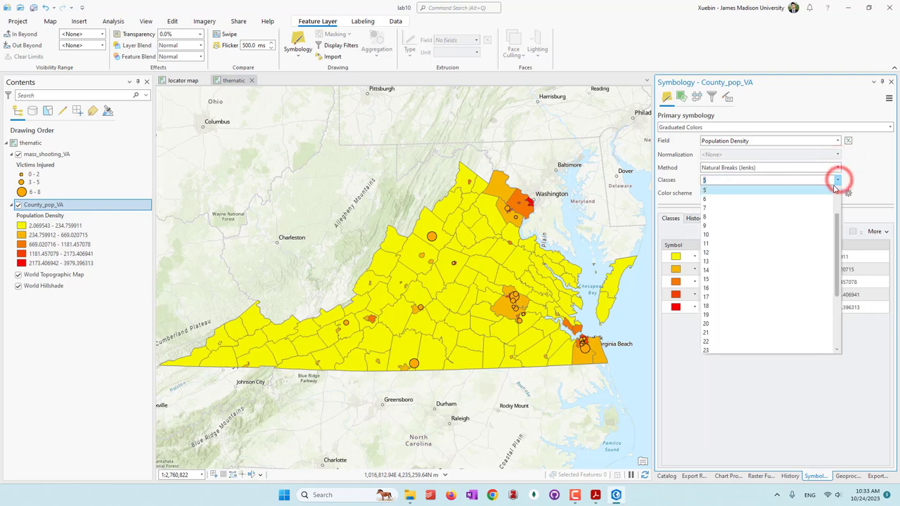
{"action": "left_click", "coordinate": [885, 179]}
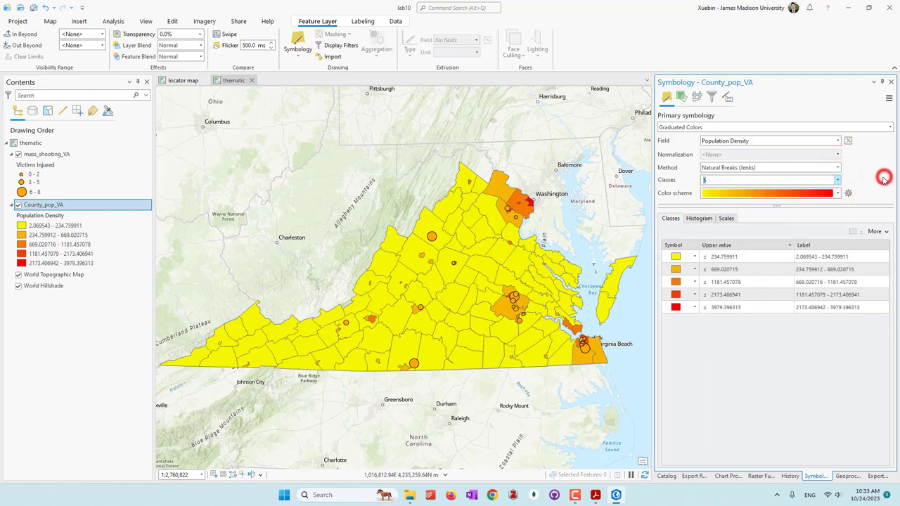
{"action": "left_click", "coordinate": [839, 196]}
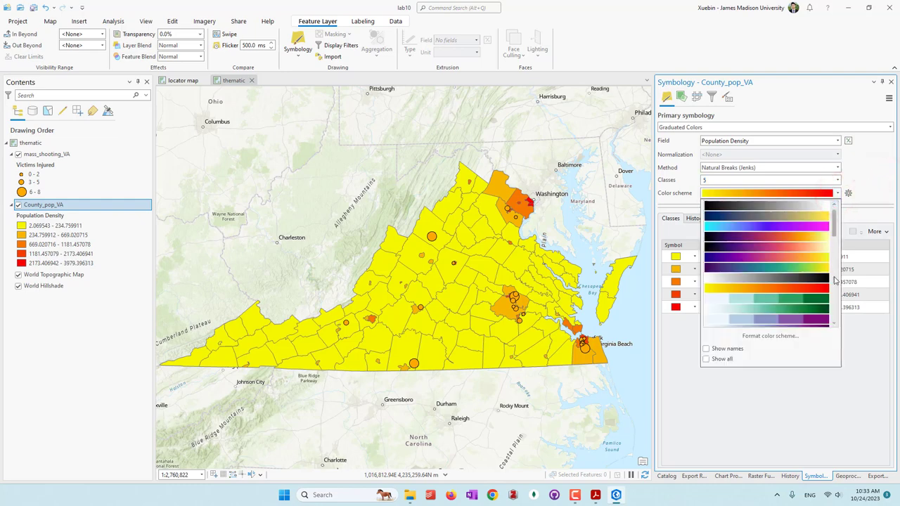
{"action": "left_click", "coordinate": [836, 232]}
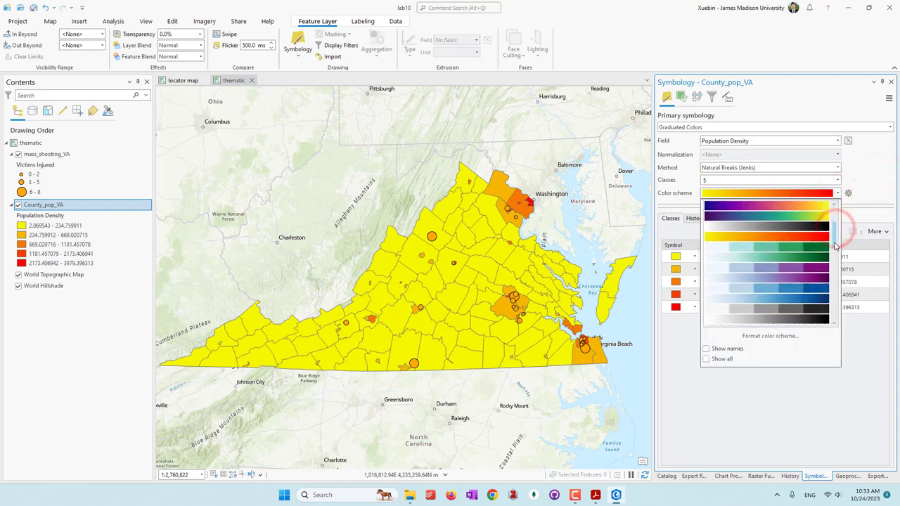
{"action": "left_click", "coordinate": [818, 282]}
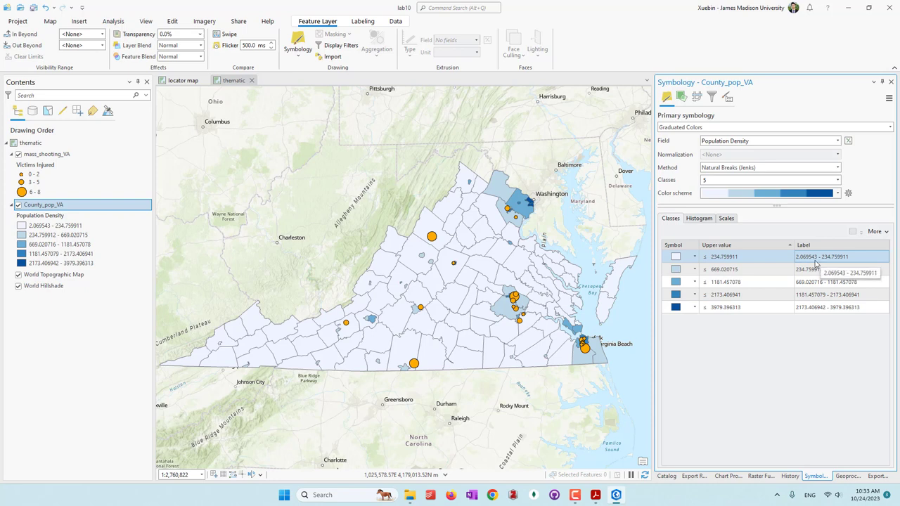
Round the population density class labels to 2 decimal places in the advanced symbology options
{"action": "left_click", "coordinate": [729, 98]}
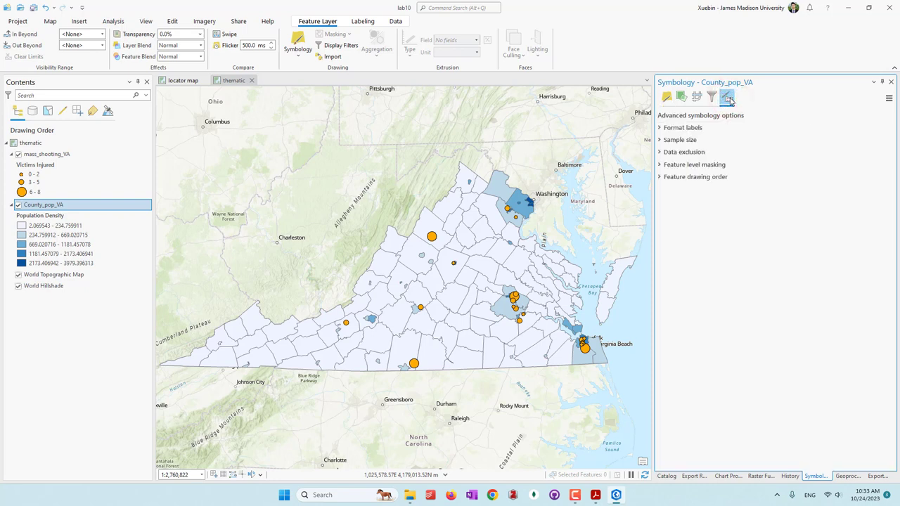
{"action": "left_click", "coordinate": [661, 128]}
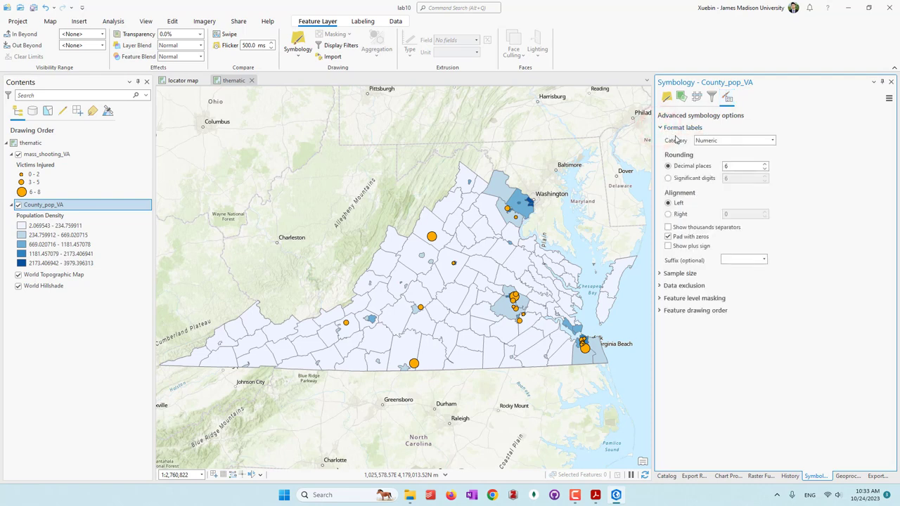
{"action": "double_click", "coordinate": [744, 166]}
{"action": "type", "text": "2"}
{"action": "key", "text": "Return"}
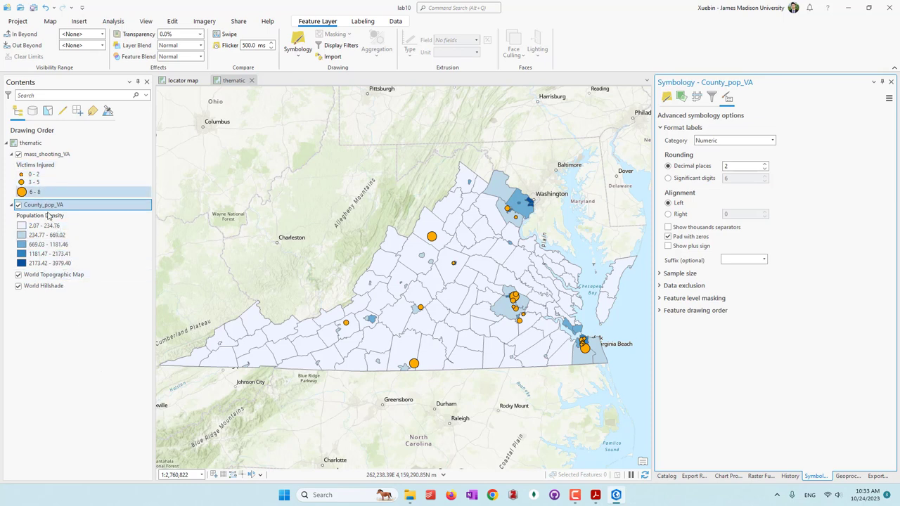
Rename the mass_shooting_VA layer as Mass Shooting in VA
{"action": "left_click", "coordinate": [42, 155]}
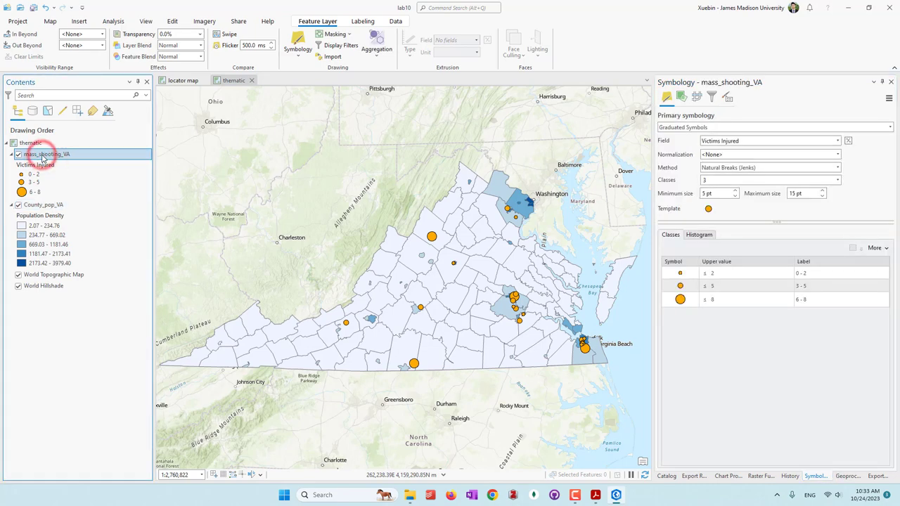
{"action": "type", "text": "Ma"}
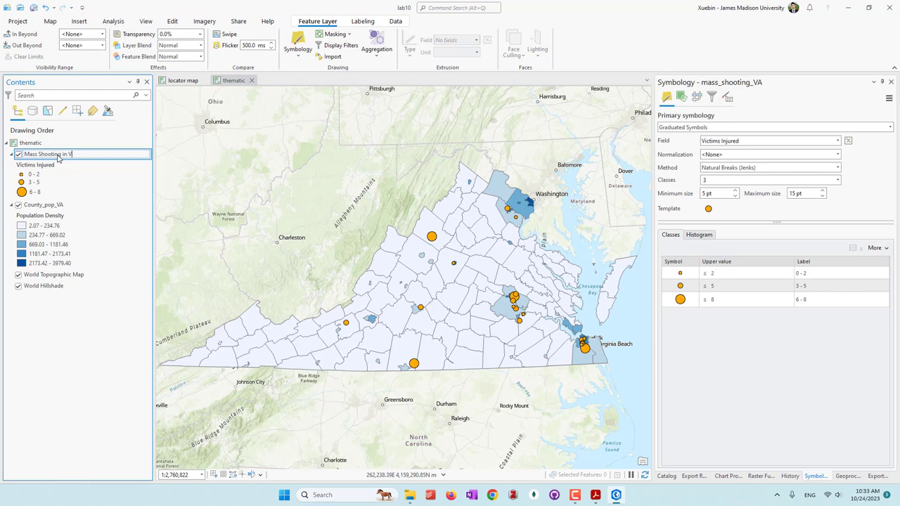
{"action": "key", "text": "Return"}
Rename the County_pop_VA layer as County VA
{"action": "left_click", "coordinate": [50, 206]}
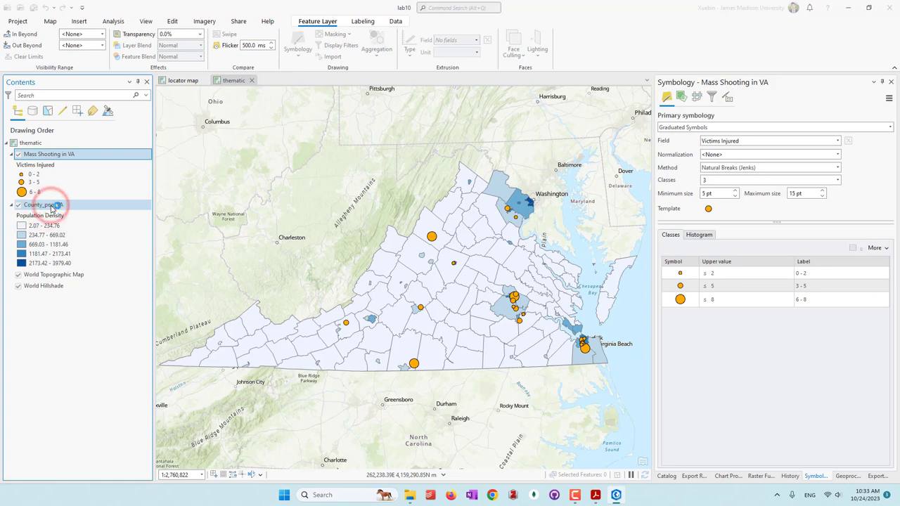
{"action": "left_click", "coordinate": [56, 206]}
{"action": "left_click", "coordinate": [45, 205]}
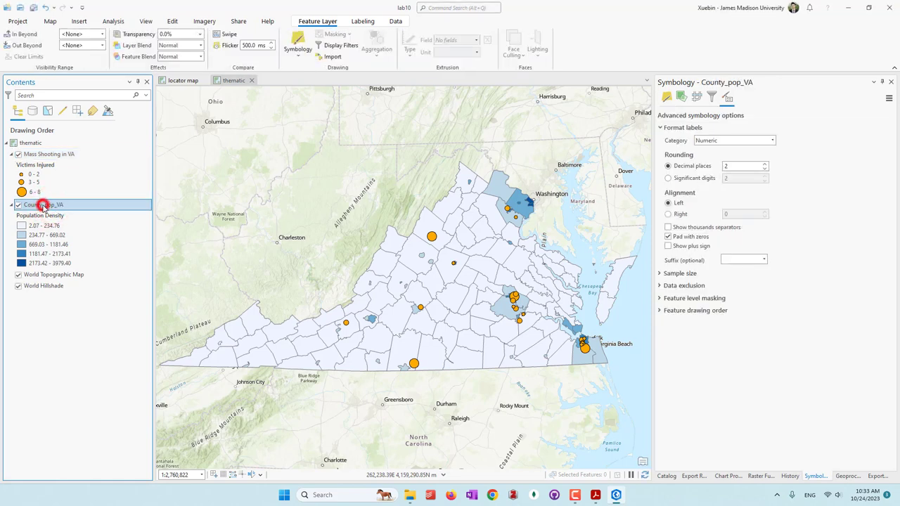
{"action": "left_click", "coordinate": [44, 204]}
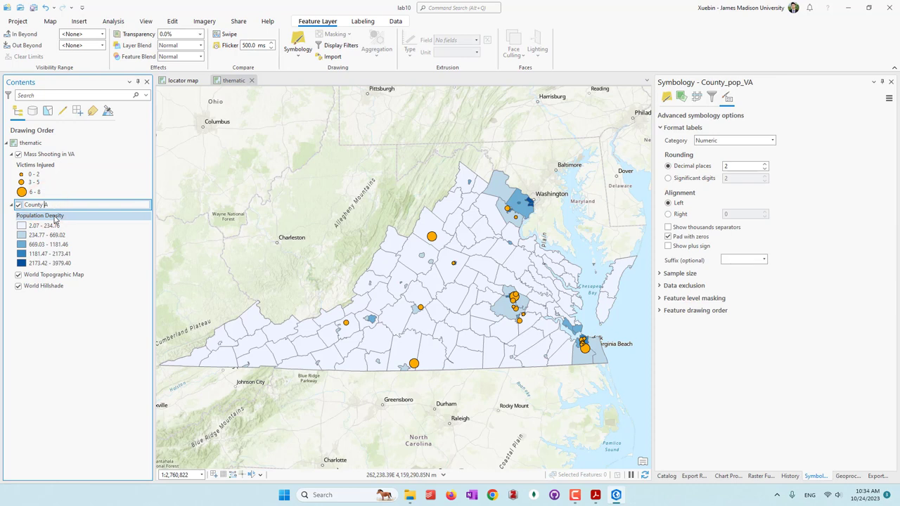
{"action": "key", "text": "Return"}
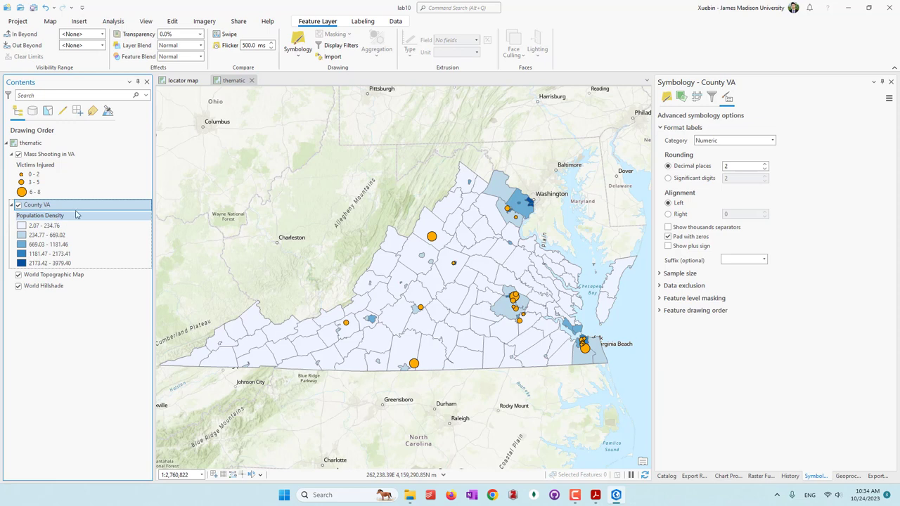
Change the thematic map's basemap to Dark Gray Canvas
{"action": "left_click", "coordinate": [91, 392]}
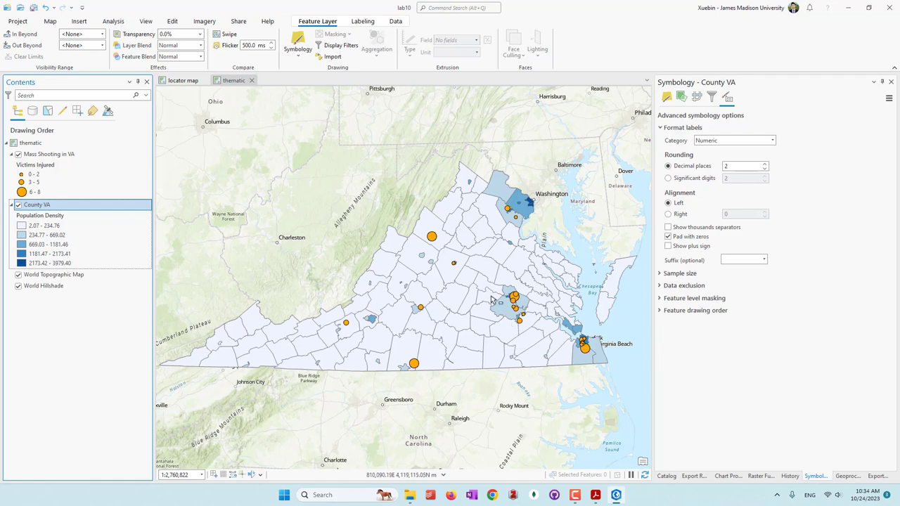
{"action": "scroll", "coordinate": [489, 288], "scroll_direction": "down", "scroll_amount": 2}
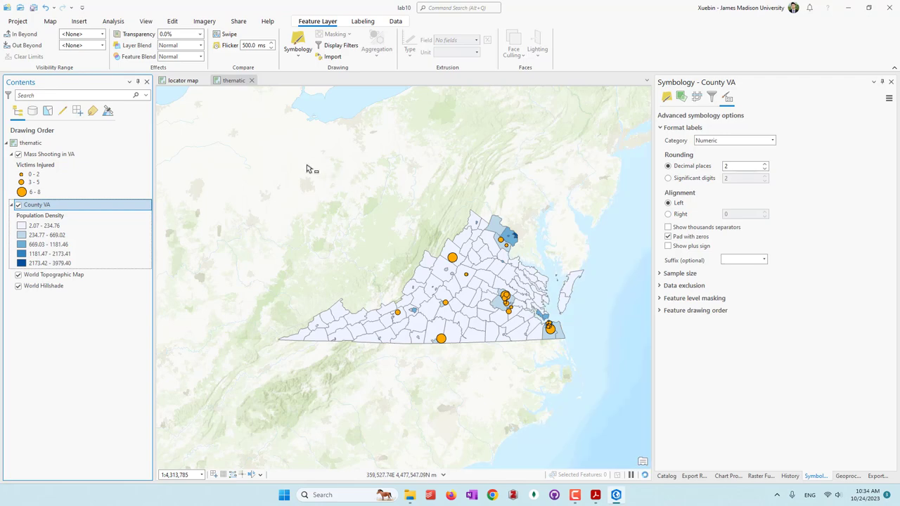
{"action": "left_click", "coordinate": [50, 21]}
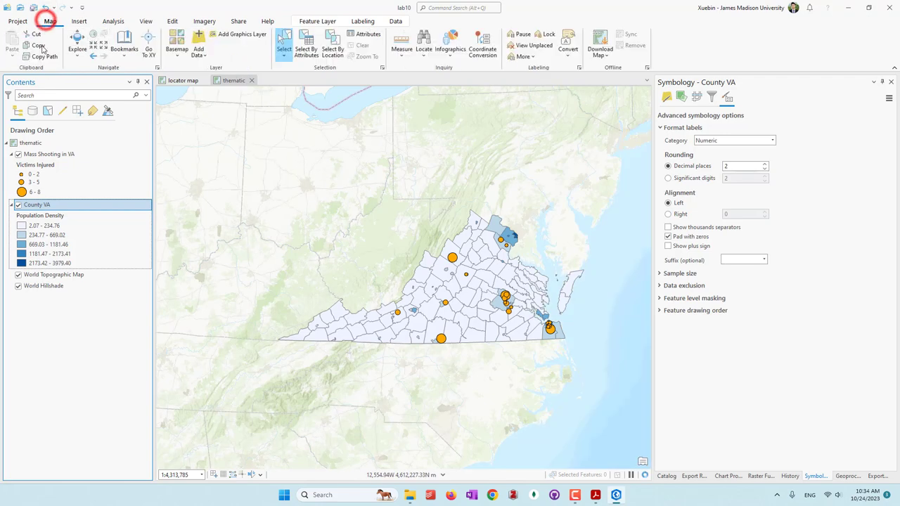
{"action": "left_click", "coordinate": [177, 46]}
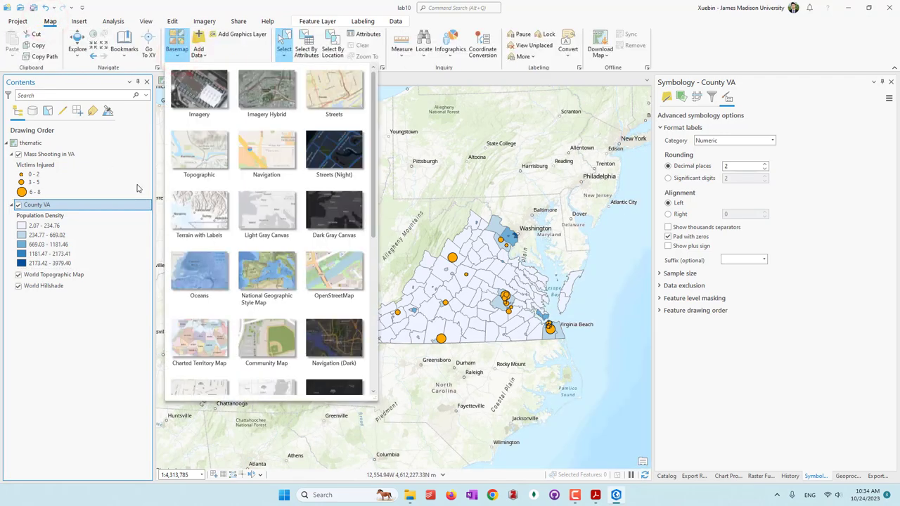
{"action": "left_click", "coordinate": [336, 222]}
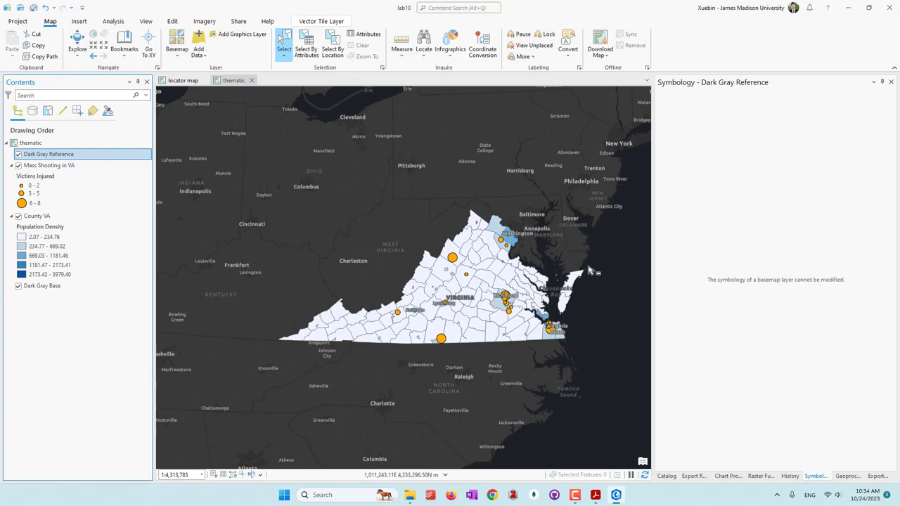
Turn off the Dark Gray Reference layer in the thematic map and save the project
{"action": "scroll", "coordinate": [506, 264], "scroll_direction": "up", "scroll_amount": 1}
{"action": "scroll", "coordinate": [505, 266], "scroll_direction": "up", "scroll_amount": 2}
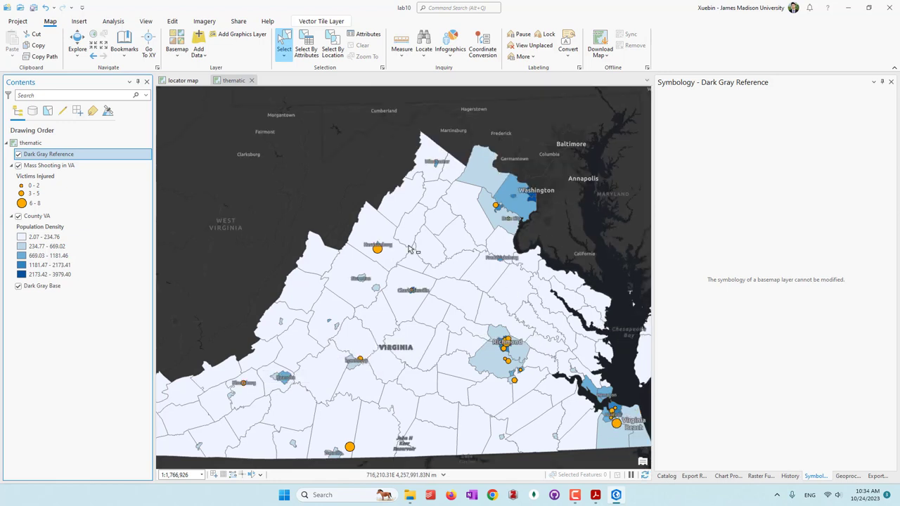
{"action": "scroll", "coordinate": [450, 283], "scroll_direction": "down", "scroll_amount": 1}
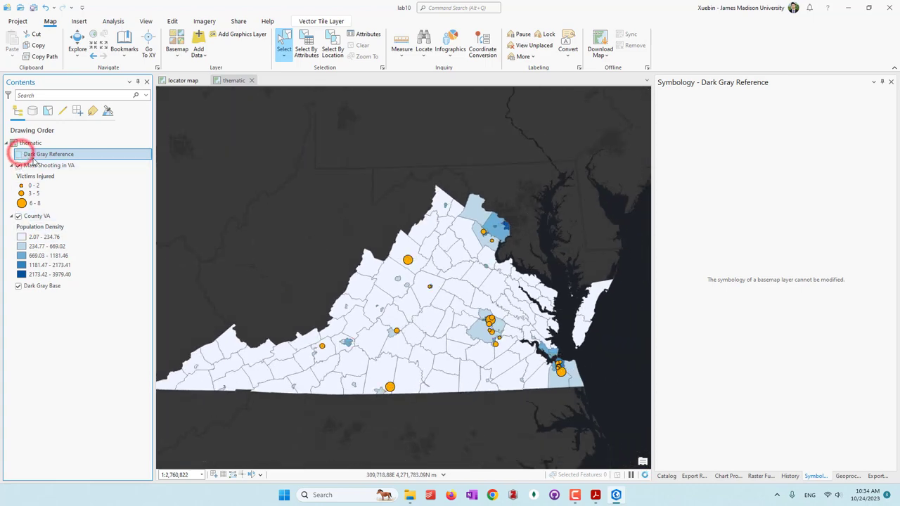
{"action": "scroll", "coordinate": [447, 206], "scroll_direction": "down", "scroll_amount": 2}
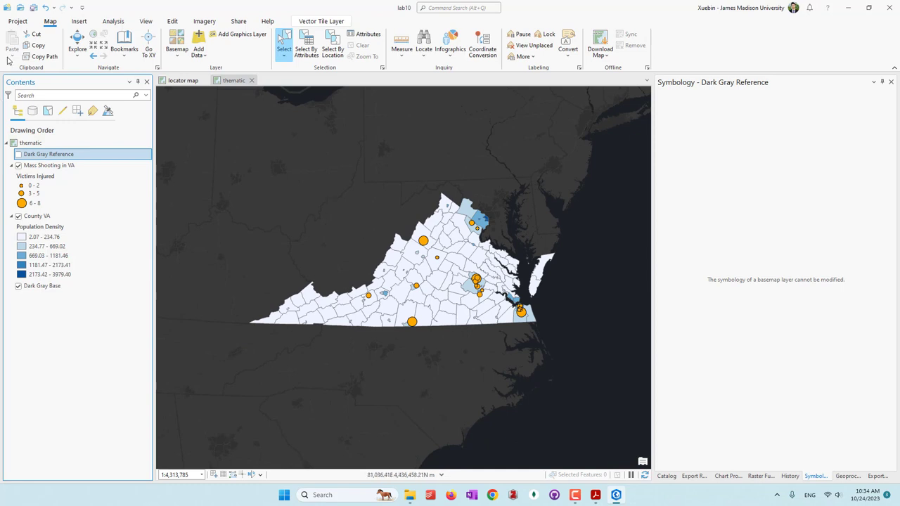
{"action": "left_click", "coordinate": [33, 7]}
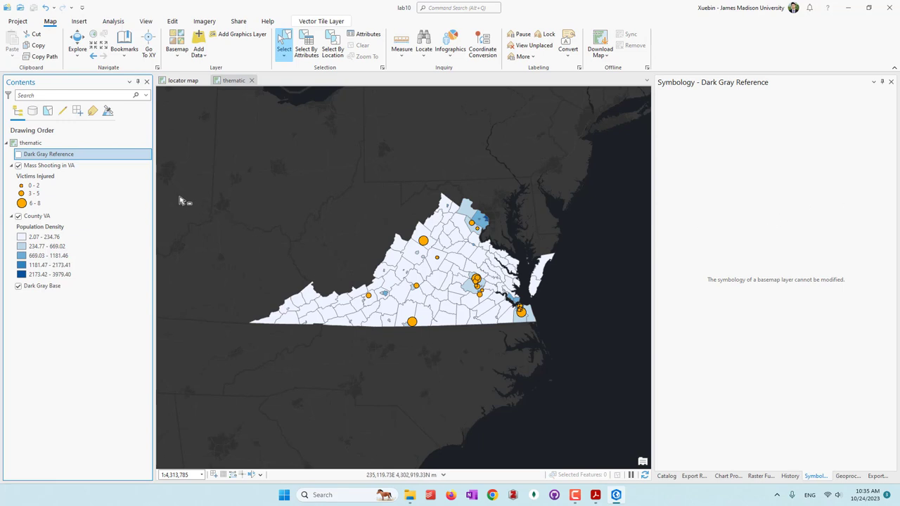
Create a calendar heat chart from the Mass Shooting in VA layer, using Incident Date as the date variable
{"action": "left_click", "coordinate": [53, 165]}
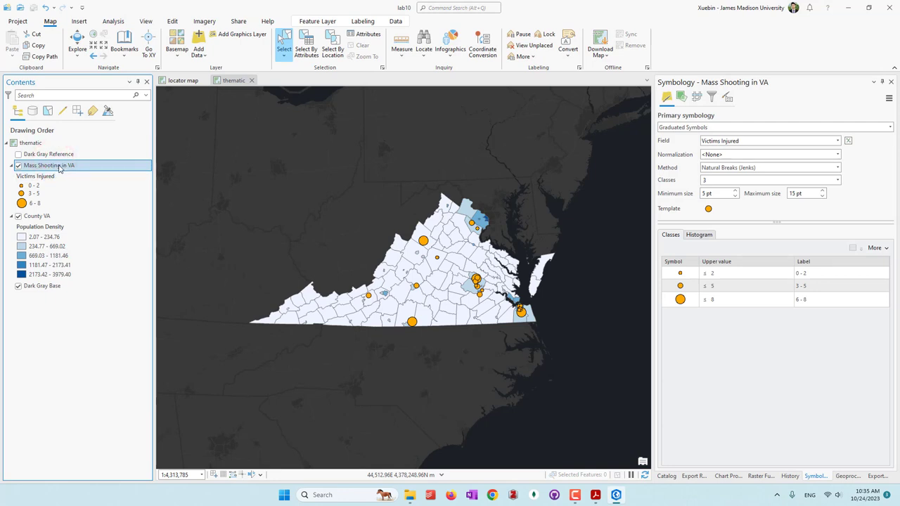
{"action": "right_click", "coordinate": [59, 167]}
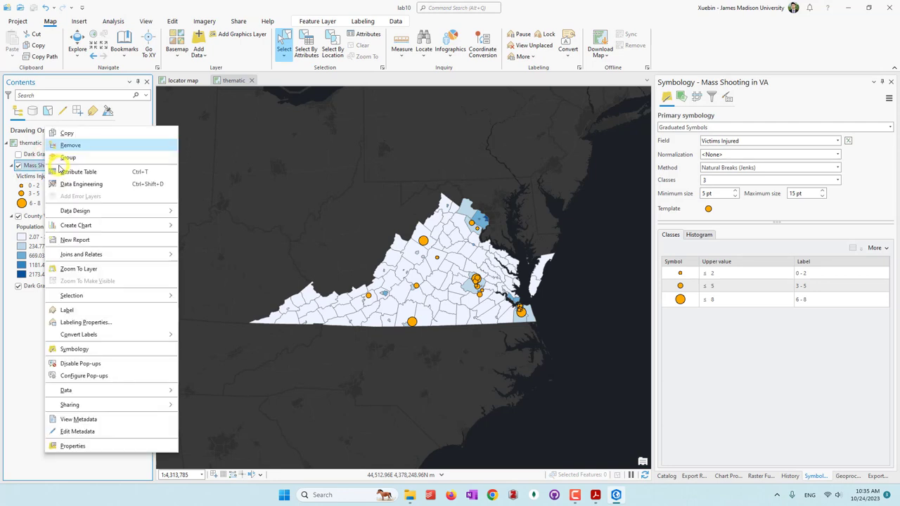
{"action": "left_click", "coordinate": [119, 226]}
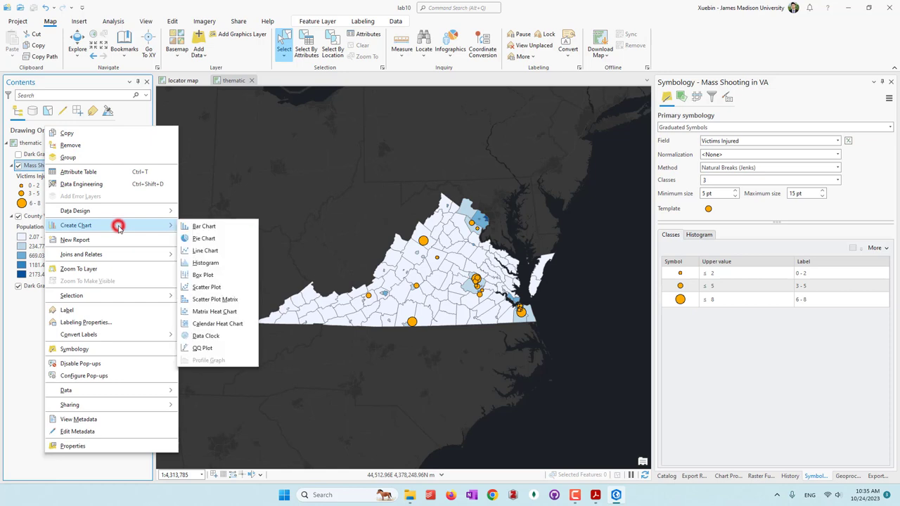
{"action": "left_click", "coordinate": [225, 325]}
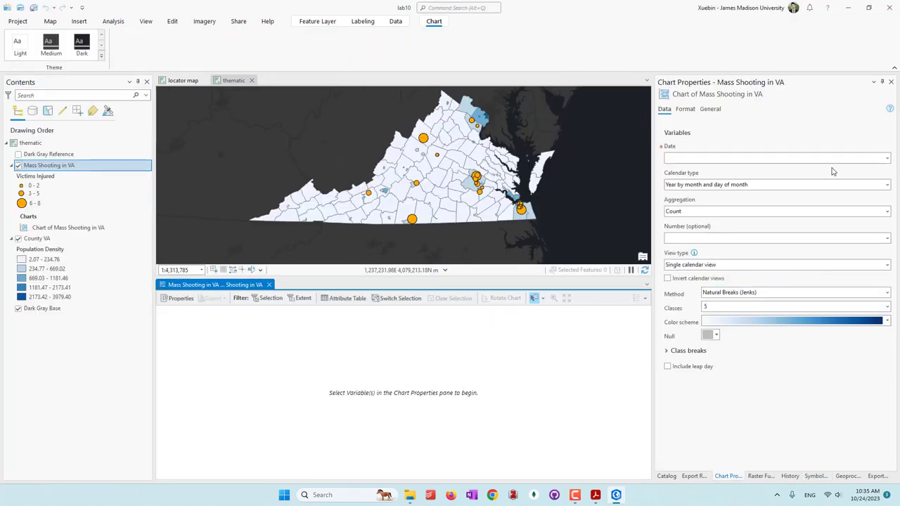
{"action": "left_click", "coordinate": [886, 158]}
{"action": "left_click", "coordinate": [690, 177]}
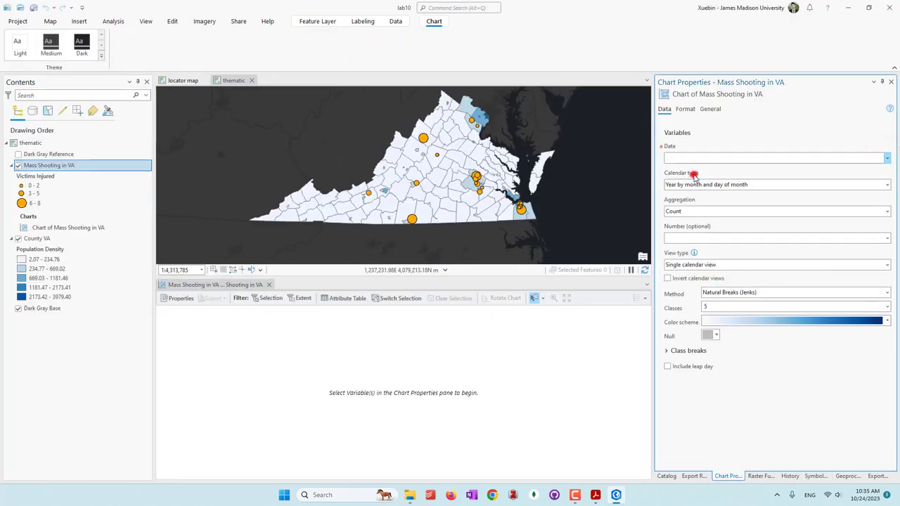
Set the calendar heat chart to aggregate by Sum of the Victims Injured field
{"action": "left_click", "coordinate": [887, 213]}
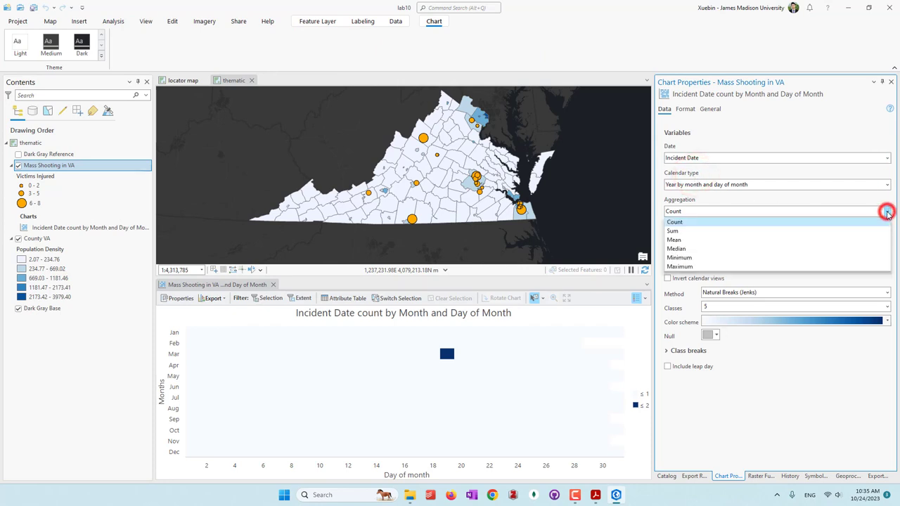
{"action": "left_click", "coordinate": [756, 227]}
{"action": "left_click", "coordinate": [887, 238]}
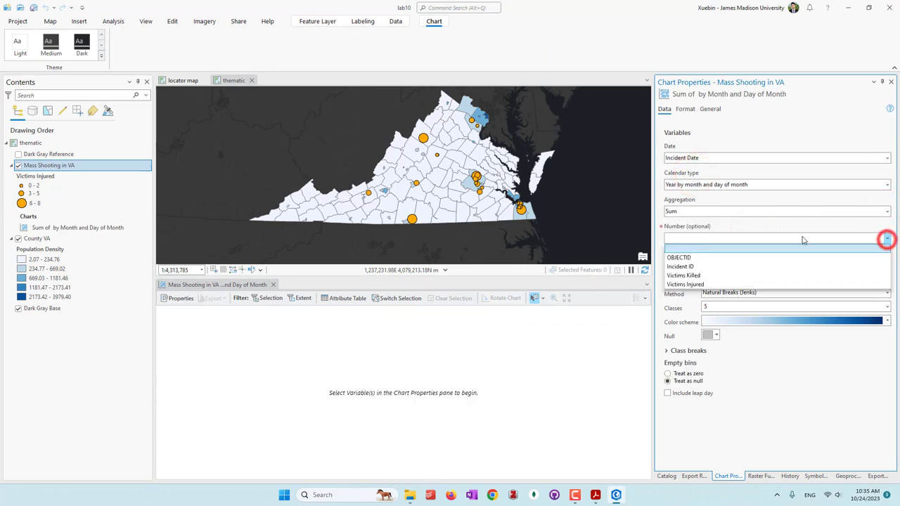
{"action": "left_click", "coordinate": [704, 284]}
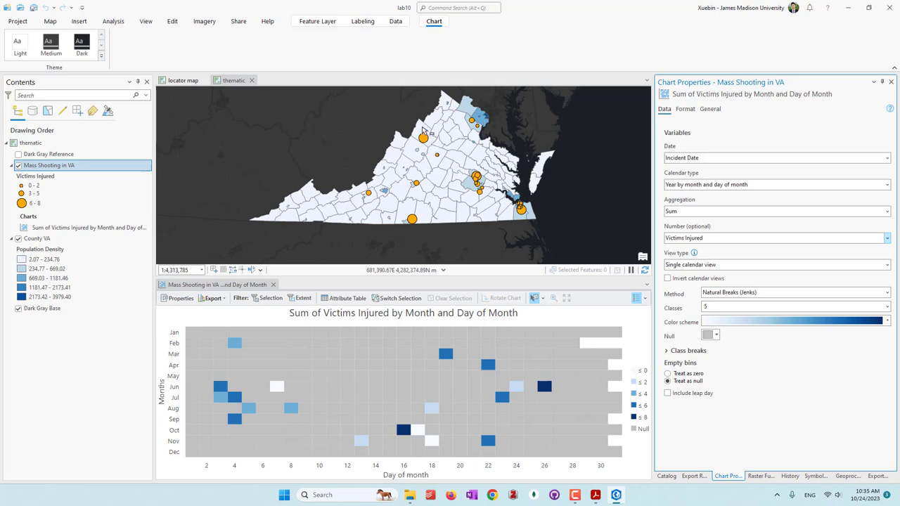
Apply a five-class light-to-dark orange color scheme to the calendar heat chart
{"action": "left_click", "coordinate": [886, 321]}
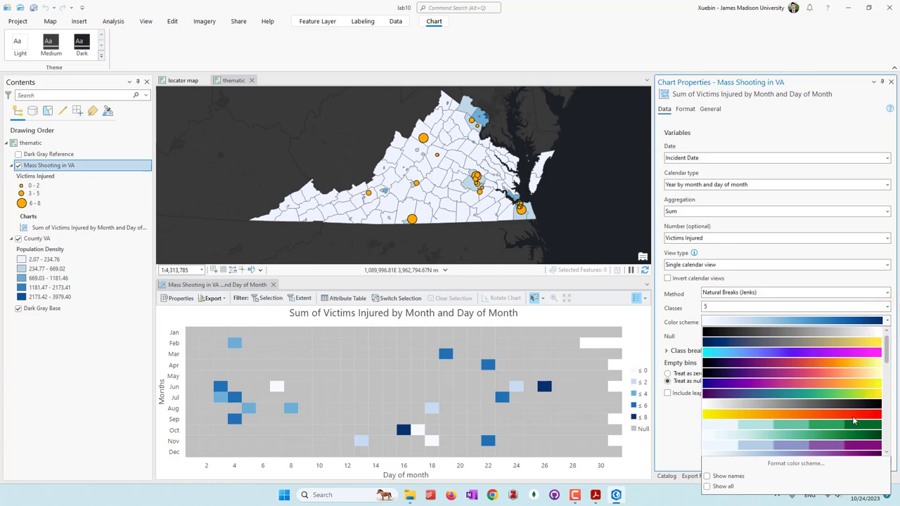
{"action": "scroll", "coordinate": [855, 418], "scroll_direction": "down", "scroll_amount": 5}
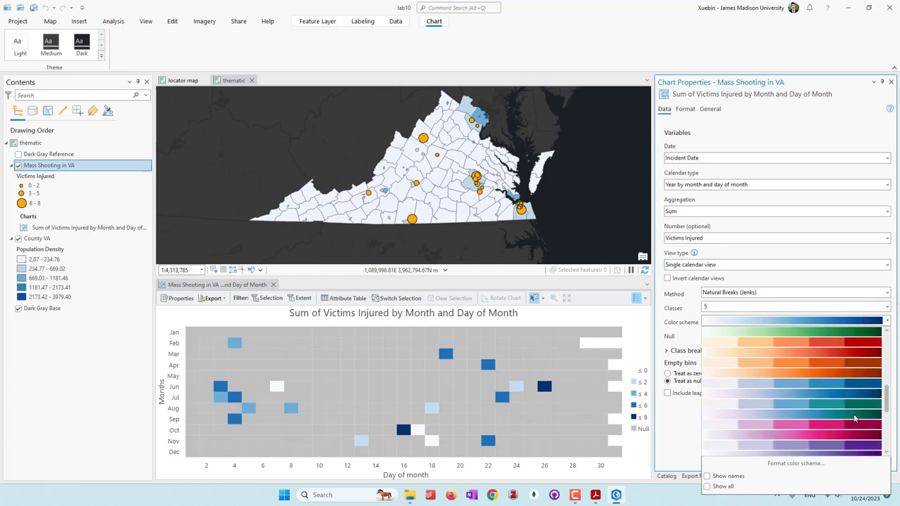
{"action": "left_click", "coordinate": [870, 367]}
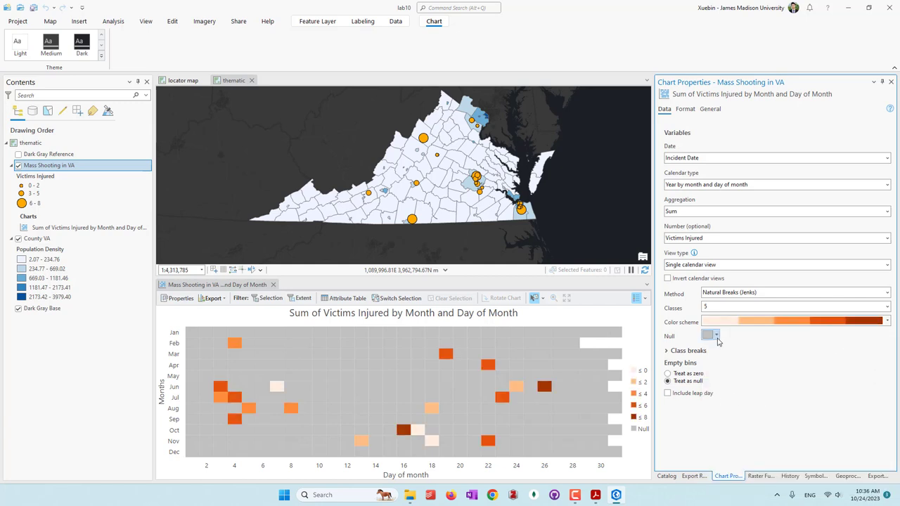
Set the chart's null cells to No color and save the project
{"action": "left_click", "coordinate": [717, 336]}
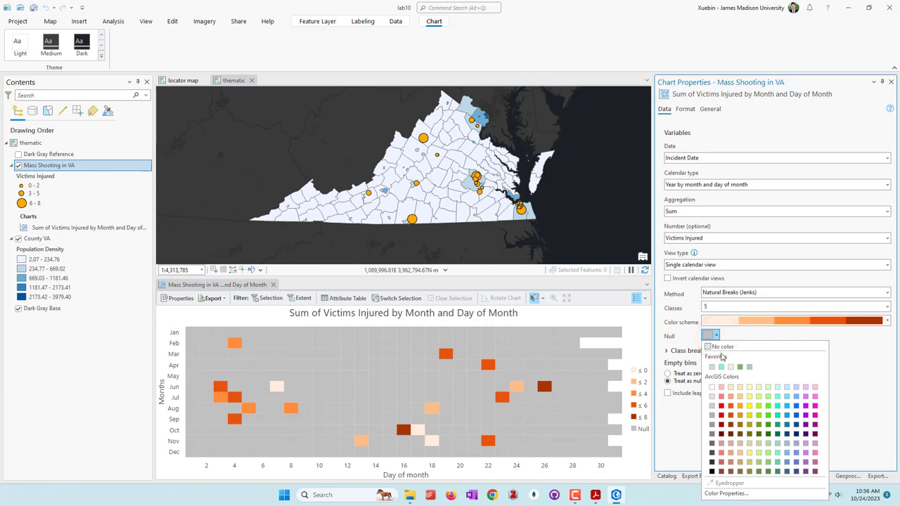
{"action": "left_click", "coordinate": [724, 350]}
{"action": "left_click", "coordinate": [819, 403]}
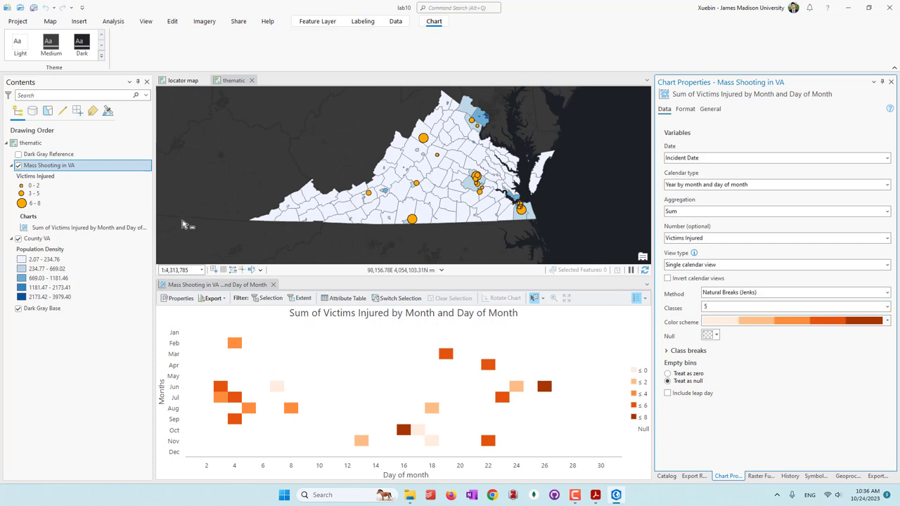
{"action": "left_click", "coordinate": [32, 9]}
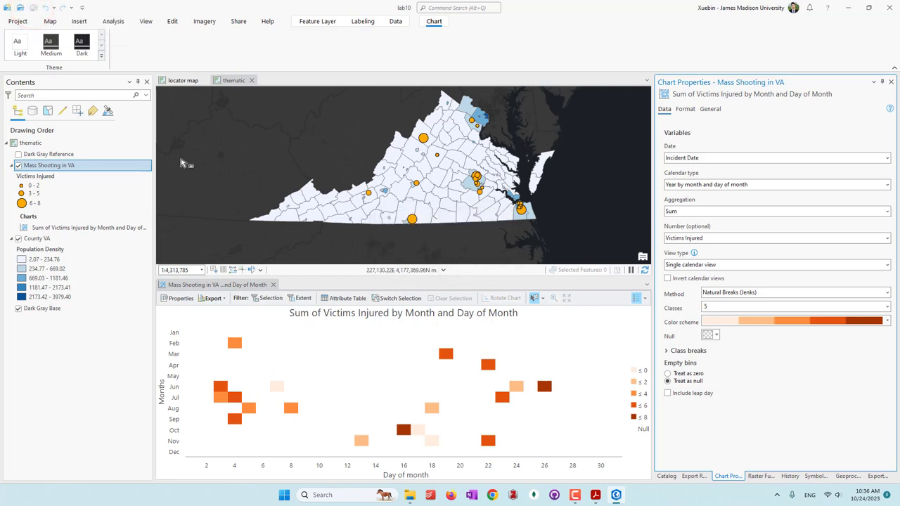
Review the locator map, the mass shooting locations across Virginia on the thematic map, and the calendar heat chart's dates
{"action": "left_click", "coordinate": [183, 80]}
{"action": "scroll", "coordinate": [510, 159], "scroll_direction": "down", "scroll_amount": 2}
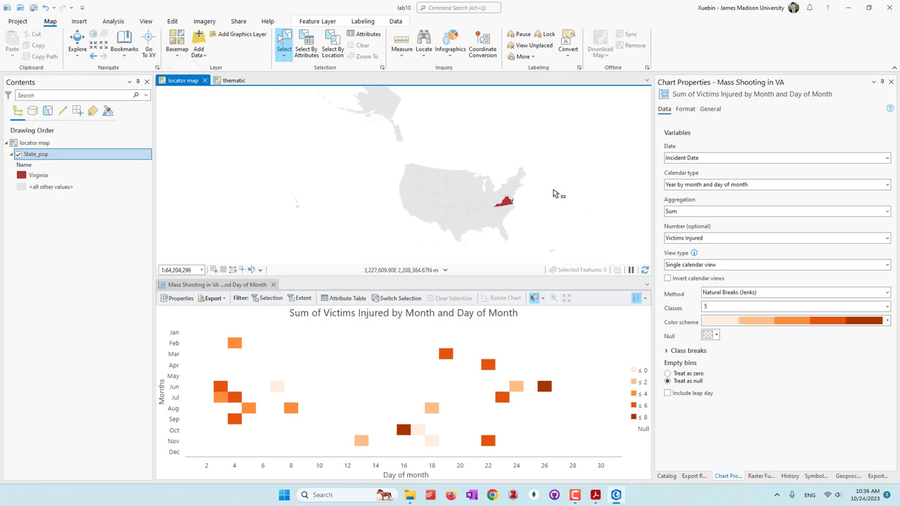
{"action": "left_click", "coordinate": [234, 80]}
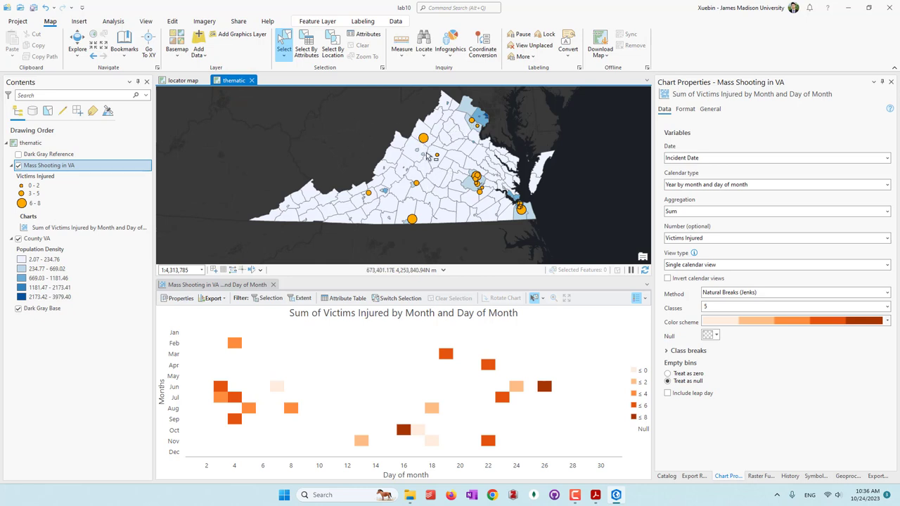
{"action": "left_click_drag", "start_coordinate": [372, 278], "coordinate": [393, 349]}
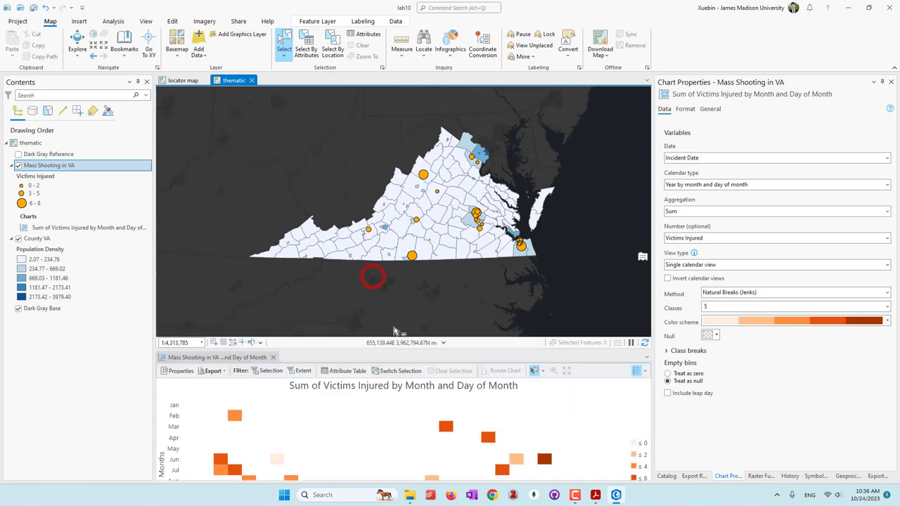
{"action": "scroll", "coordinate": [468, 152], "scroll_direction": "up", "scroll_amount": 4}
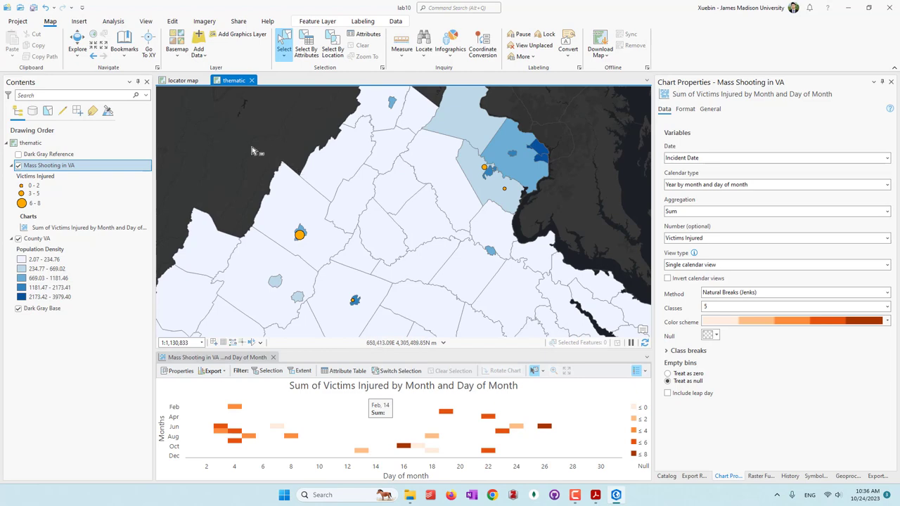
{"action": "scroll", "coordinate": [278, 152], "scroll_direction": "down", "scroll_amount": 4}
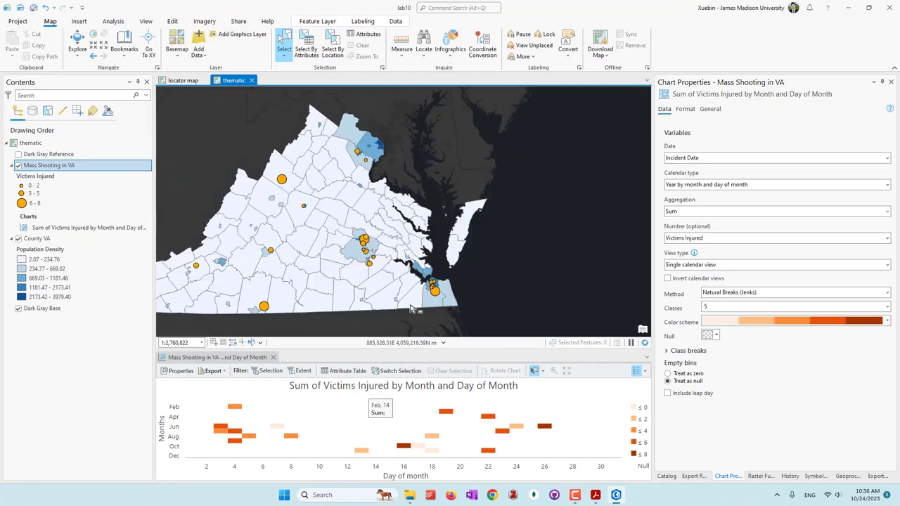
{"action": "scroll", "coordinate": [415, 287], "scroll_direction": "up", "scroll_amount": 4}
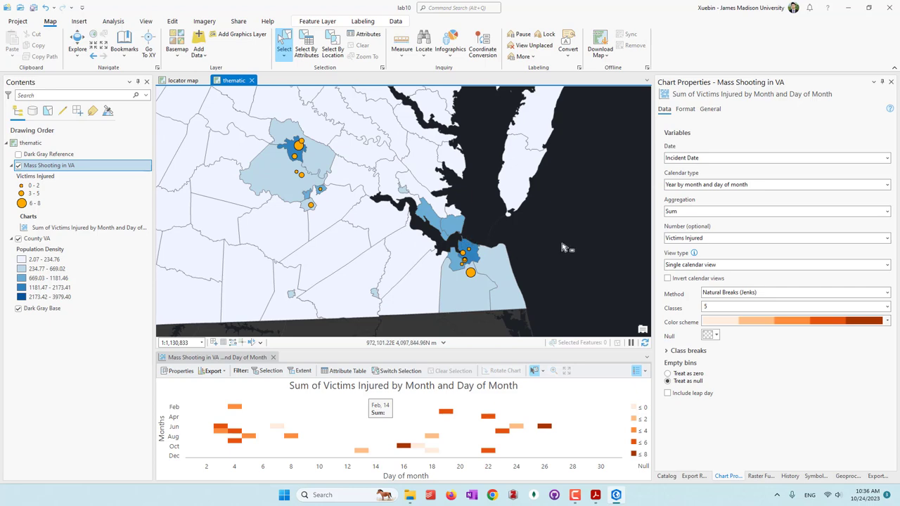
{"action": "scroll", "coordinate": [562, 247], "scroll_direction": "down", "scroll_amount": 4}
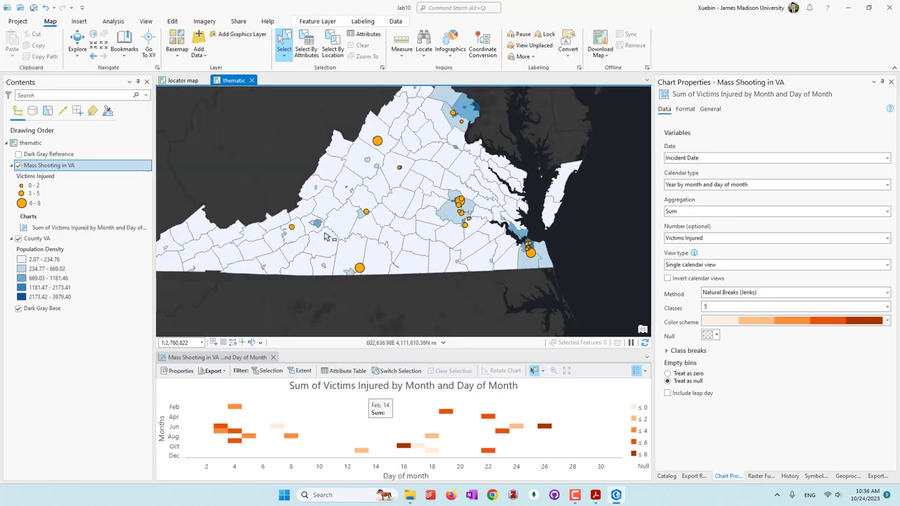
{"action": "scroll", "coordinate": [327, 232], "scroll_direction": "up", "scroll_amount": 4}
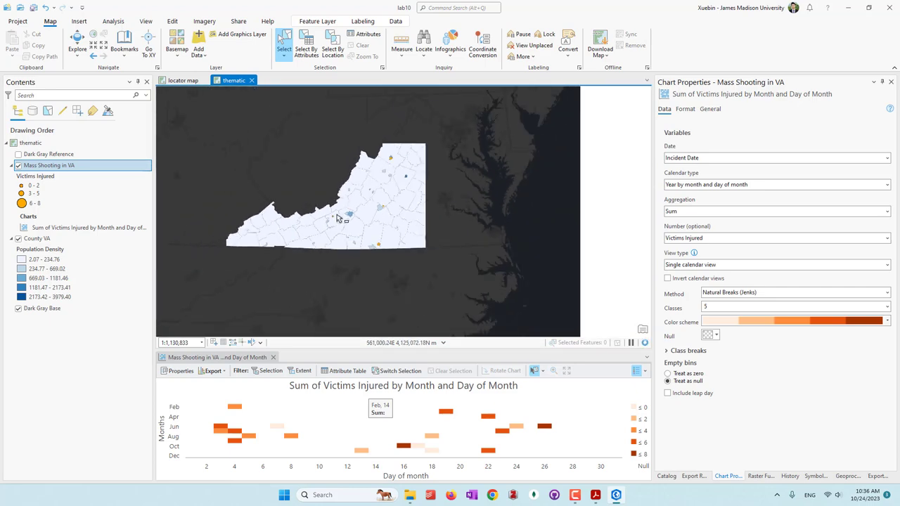
{"action": "scroll", "coordinate": [337, 218], "scroll_direction": "down", "scroll_amount": 5}
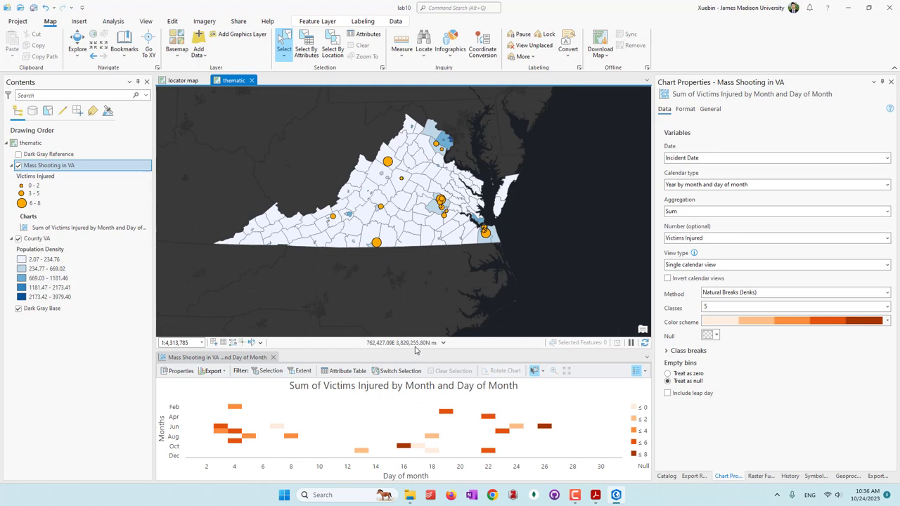
{"action": "left_click_drag", "start_coordinate": [415, 352], "coordinate": [415, 266]}
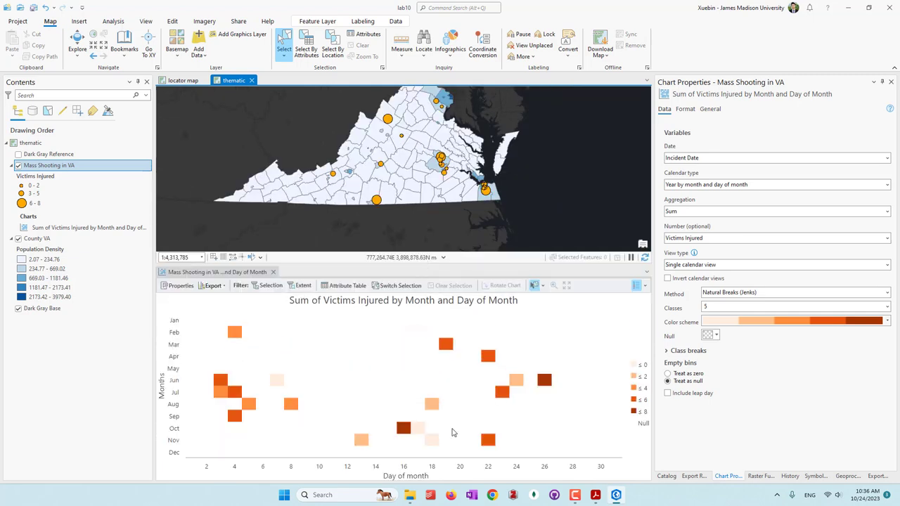
{"action": "mouse_move", "coordinate": [550, 384]}
Create a new layout with the ANSI Landscape Letter page size, 8.5 by 11 inches
{"action": "left_click", "coordinate": [78, 21]}
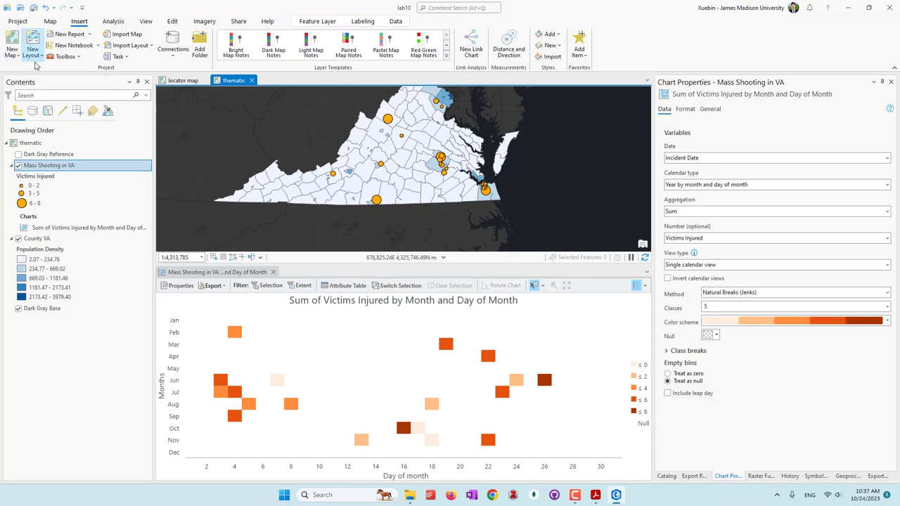
{"action": "left_click", "coordinate": [36, 59]}
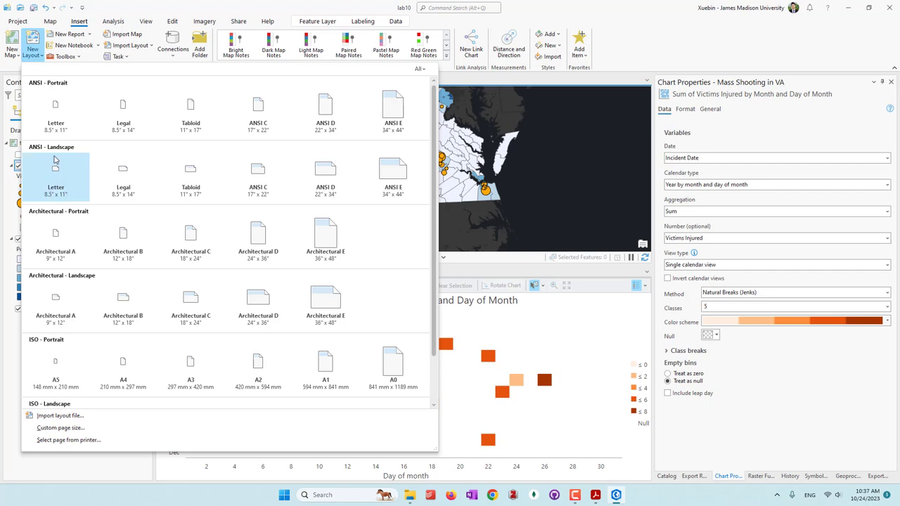
{"action": "left_click", "coordinate": [61, 181]}
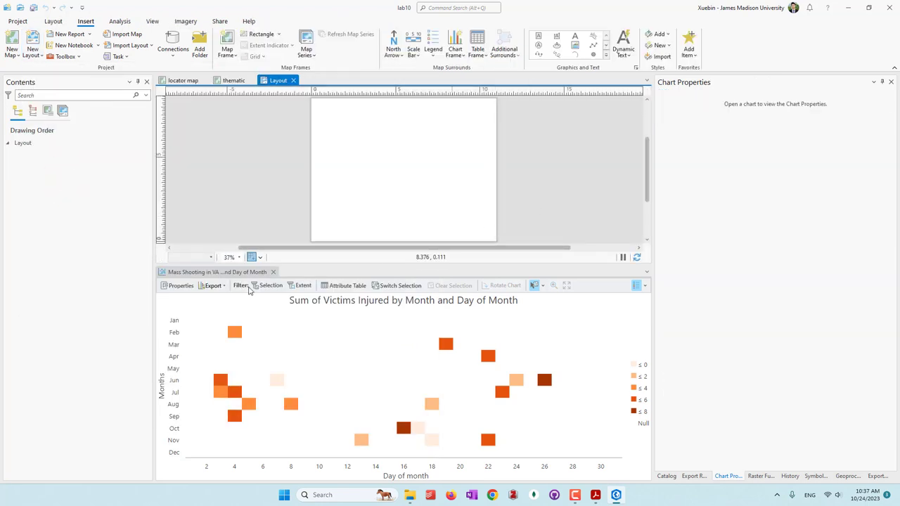
Close the mass shooting chart view and enlarge the layout view so the whole page shows
{"action": "left_click", "coordinate": [273, 273]}
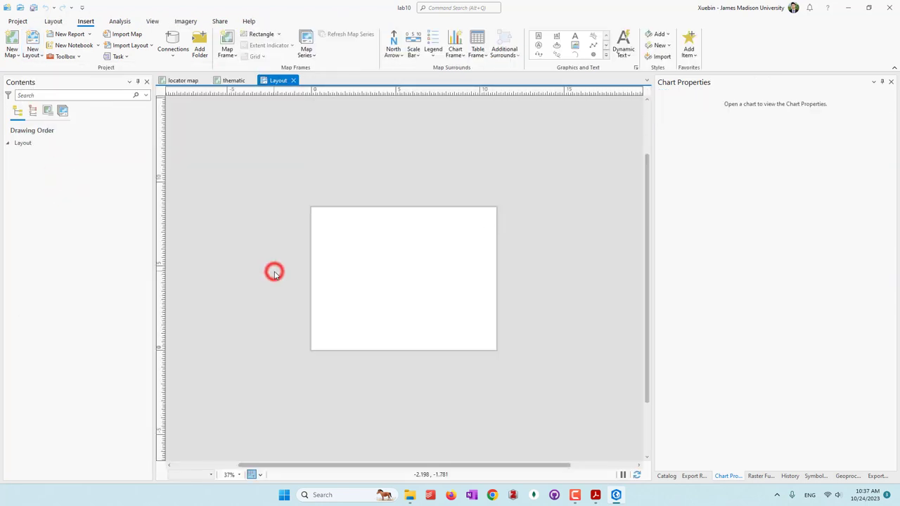
{"action": "scroll", "coordinate": [388, 317], "scroll_direction": "up", "scroll_amount": 2}
{"action": "scroll", "coordinate": [389, 317], "scroll_direction": "up", "scroll_amount": 2}
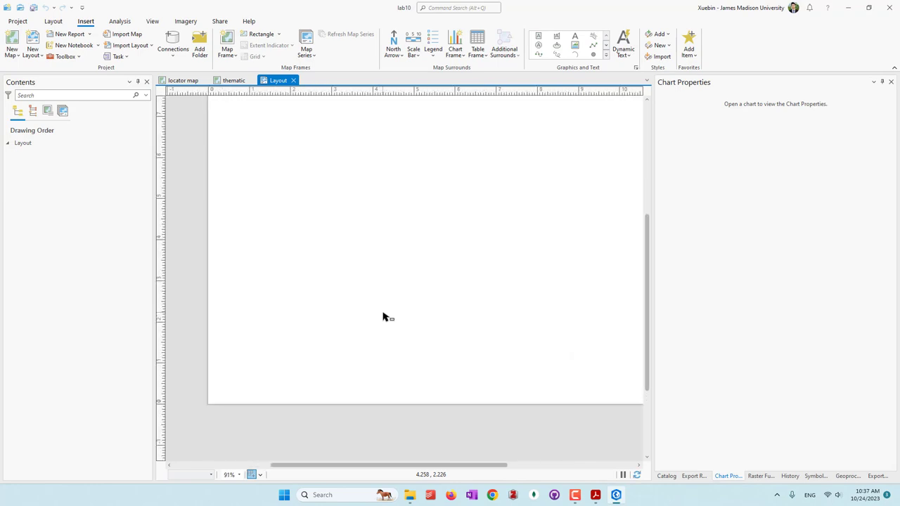
{"action": "left_click_drag", "start_coordinate": [414, 462], "coordinate": [436, 466]}
{"action": "left_click_drag", "start_coordinate": [653, 373], "coordinate": [804, 330]}
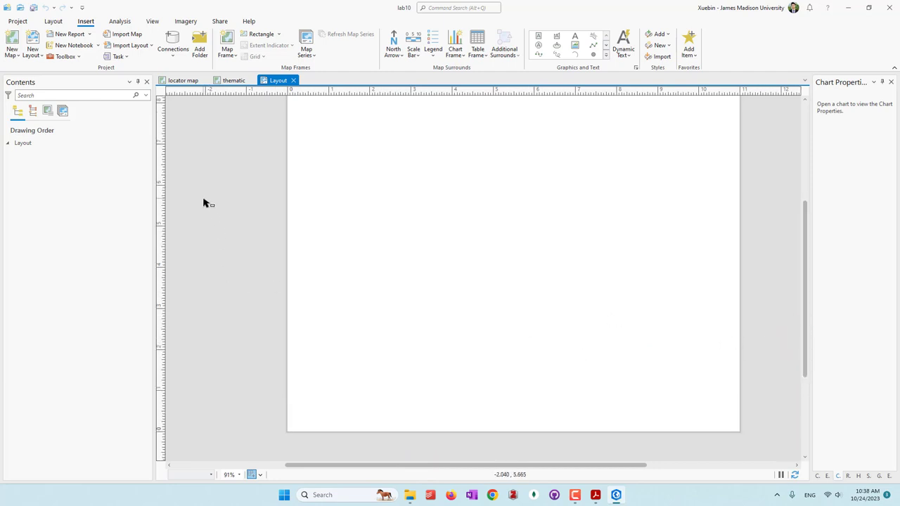
{"action": "scroll", "coordinate": [231, 204], "scroll_direction": "down", "scroll_amount": 3}
{"action": "left_click_drag", "start_coordinate": [258, 231], "coordinate": [283, 227]}
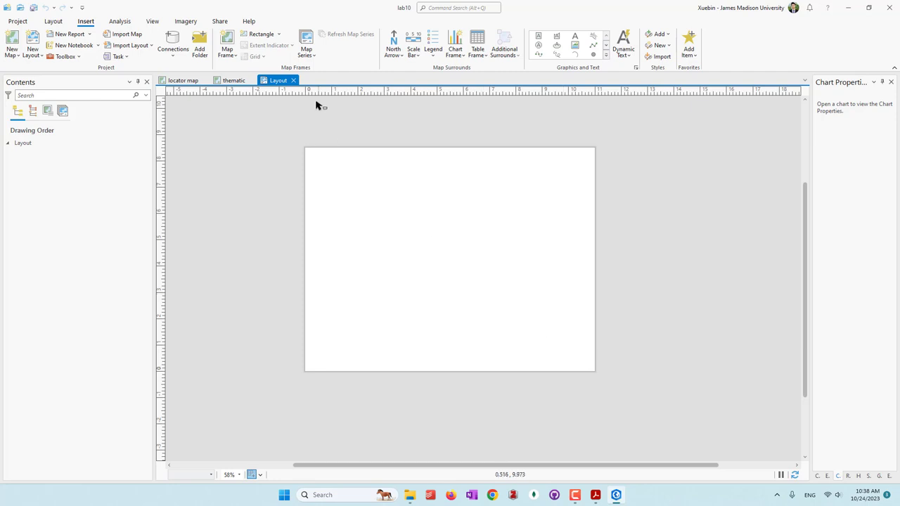
Add vertical guides just inside the page's side edges, at 0.25 and about 10.75 inches
{"action": "right_click", "coordinate": [345, 94]}
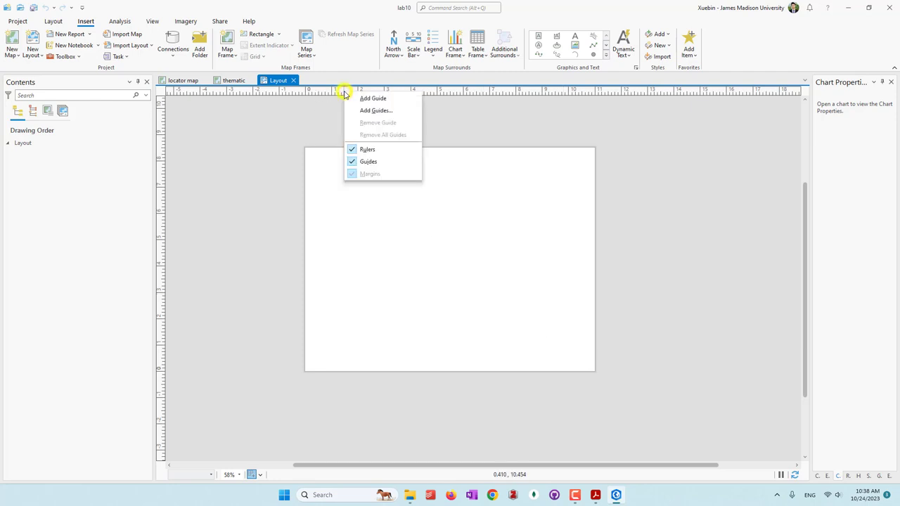
{"action": "left_click", "coordinate": [375, 99]}
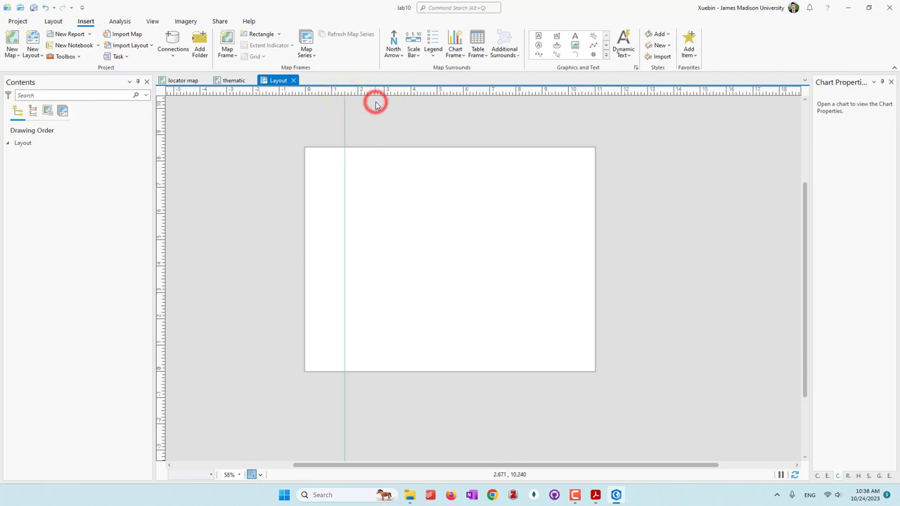
{"action": "left_click_drag", "start_coordinate": [345, 95], "coordinate": [312, 94]}
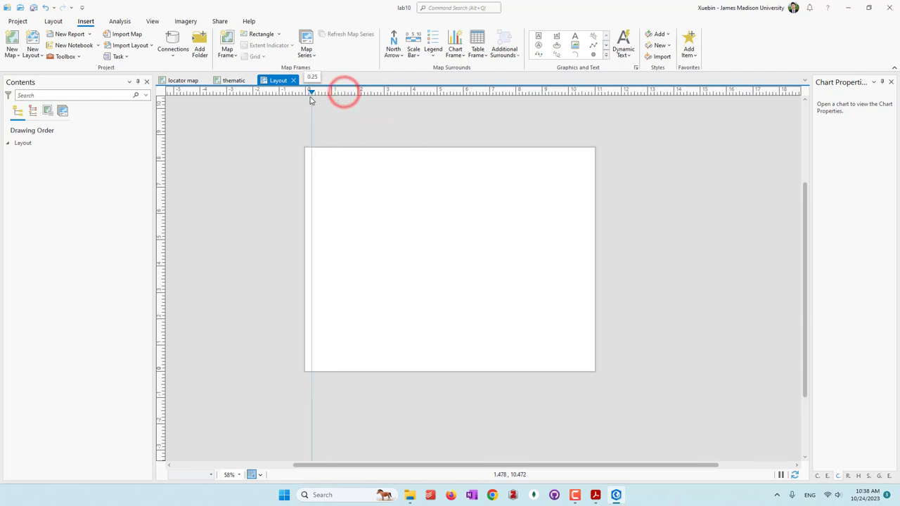
{"action": "right_click", "coordinate": [545, 91]}
{"action": "left_click", "coordinate": [548, 94]}
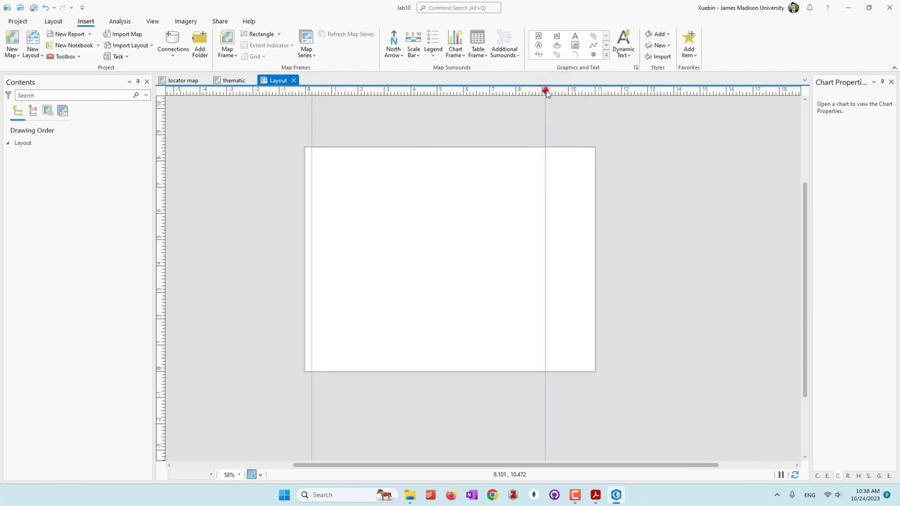
{"action": "left_click_drag", "start_coordinate": [545, 92], "coordinate": [588, 93]}
Add a vertical guide at about 8.5 inches to separate a narrow right column
{"action": "right_click", "coordinate": [498, 91]}
{"action": "left_click", "coordinate": [502, 92]}
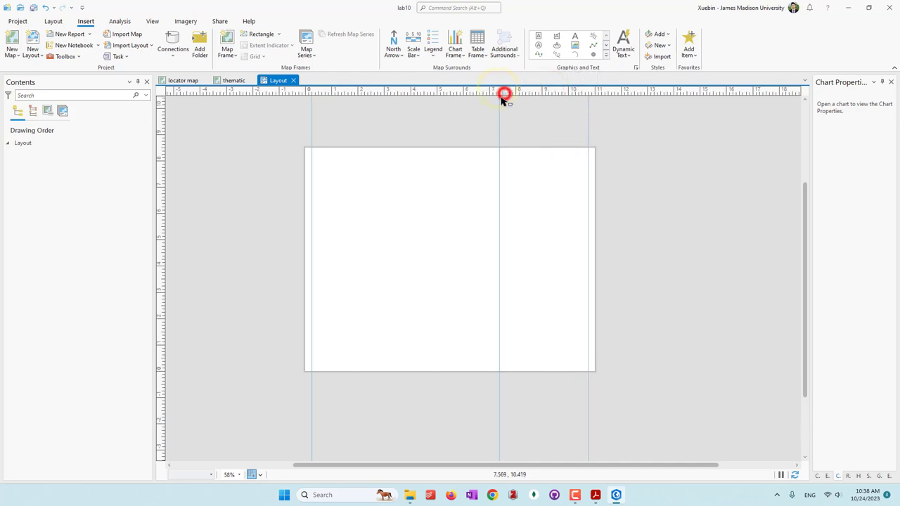
{"action": "left_click_drag", "start_coordinate": [500, 91], "coordinate": [530, 93]}
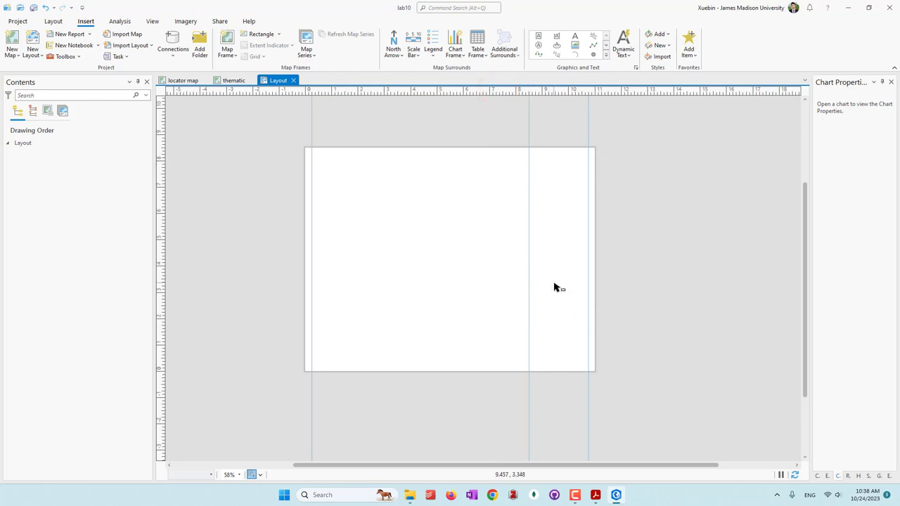
Add horizontal guides just inside the page's upper and lower edges, at about 8.25 and 0.25 inches
{"action": "right_click", "coordinate": [160, 153]}
{"action": "left_click", "coordinate": [169, 156]}
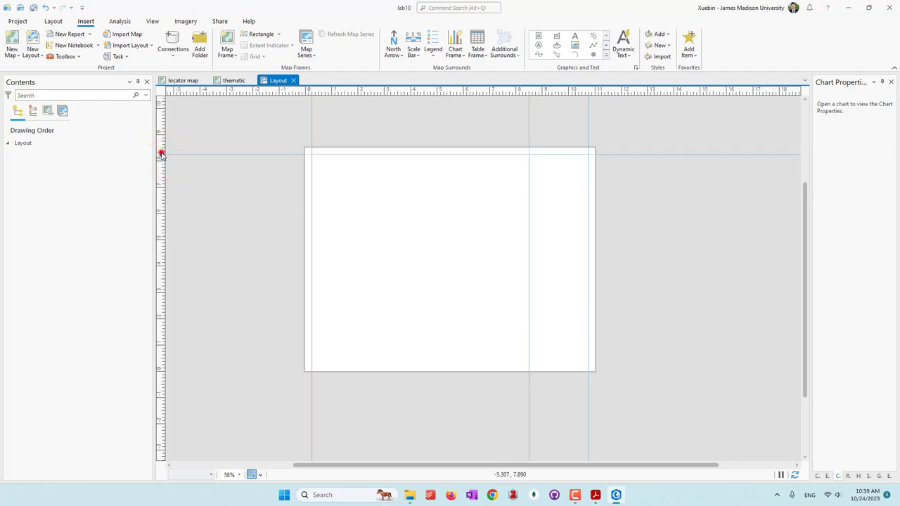
{"action": "right_click", "coordinate": [161, 325]}
{"action": "left_click", "coordinate": [166, 327]}
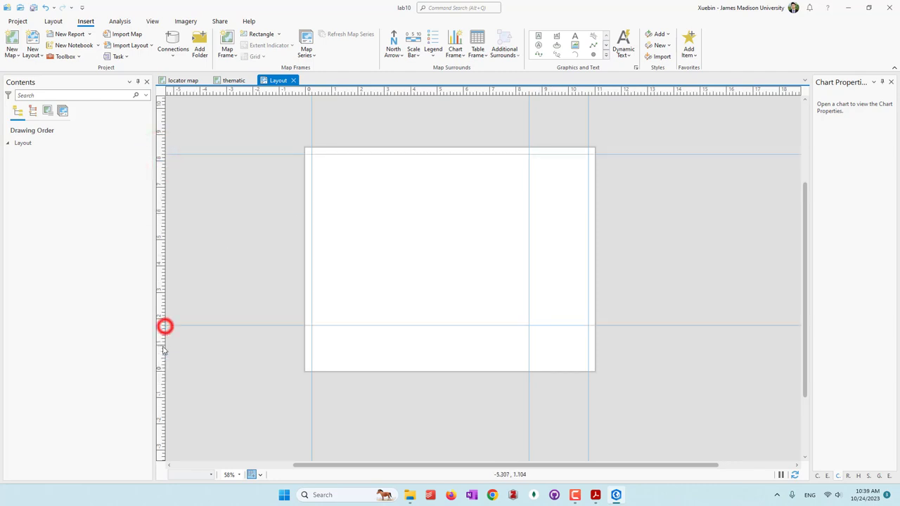
{"action": "left_click_drag", "start_coordinate": [161, 328], "coordinate": [161, 365]}
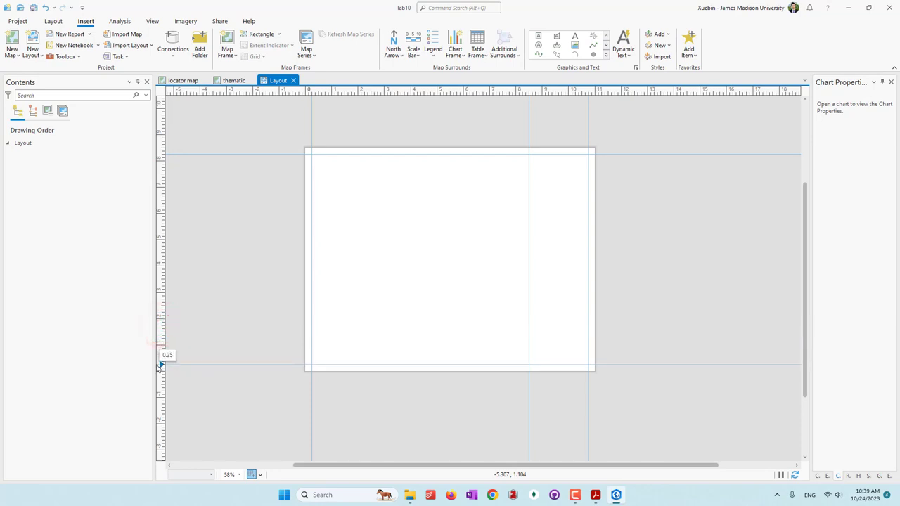
Add two horizontal guides across the upper part of the page, at about 7.4 and 6 inches
{"action": "right_click", "coordinate": [158, 249]}
{"action": "left_click", "coordinate": [166, 249]}
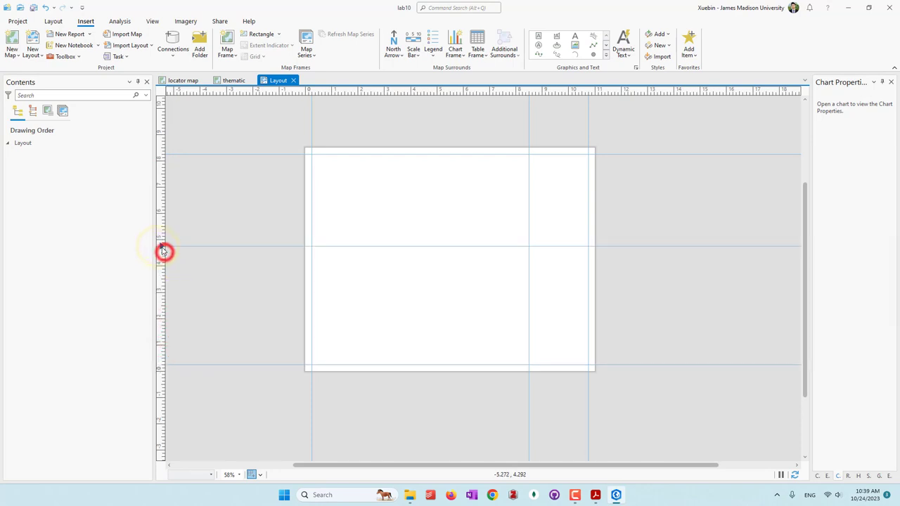
{"action": "left_click_drag", "start_coordinate": [163, 248], "coordinate": [169, 182]}
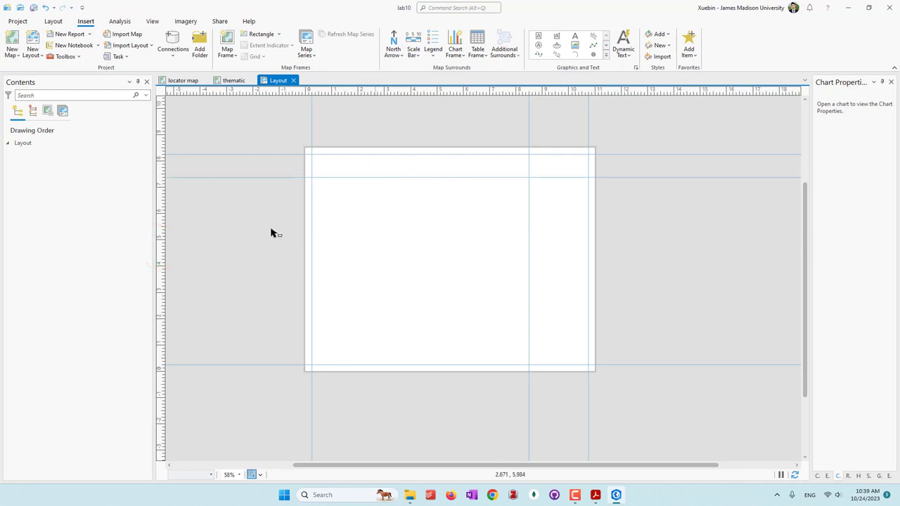
{"action": "right_click", "coordinate": [164, 221]}
{"action": "left_click", "coordinate": [164, 222]}
{"action": "left_click_drag", "start_coordinate": [164, 223], "coordinate": [161, 213]}
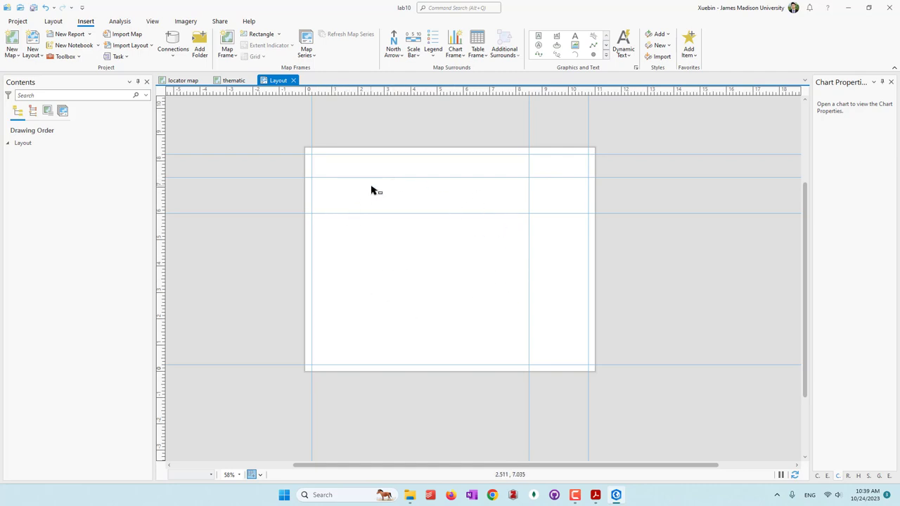
Add a horizontal guide at about 3.9 inches and shift the right column's vertical guide to about 8.25 inches
{"action": "right_click", "coordinate": [161, 280]}
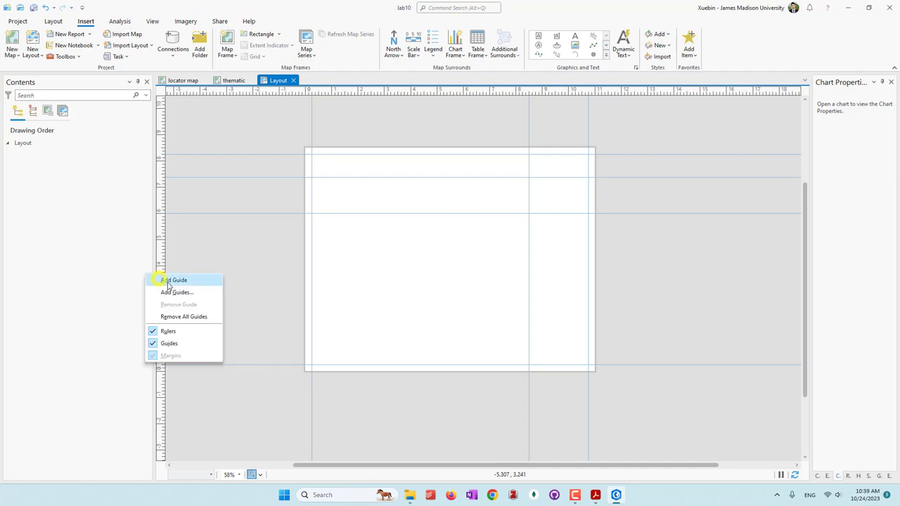
{"action": "left_click", "coordinate": [167, 283]}
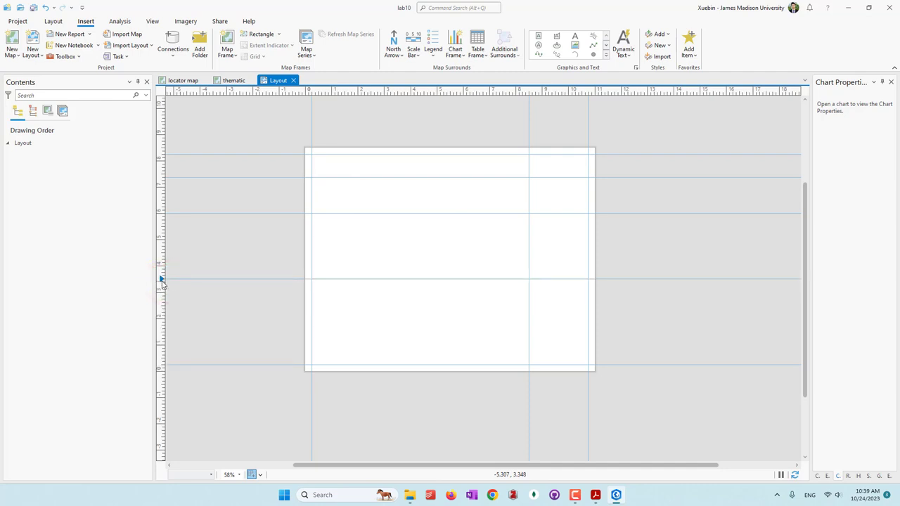
{"action": "mouse_move", "coordinate": [160, 280]}
{"action": "left_mouse_down"}
{"action": "mouse_move", "coordinate": [161, 316]}
{"action": "mouse_move", "coordinate": [169, 271]}
{"action": "left_mouse_up"}
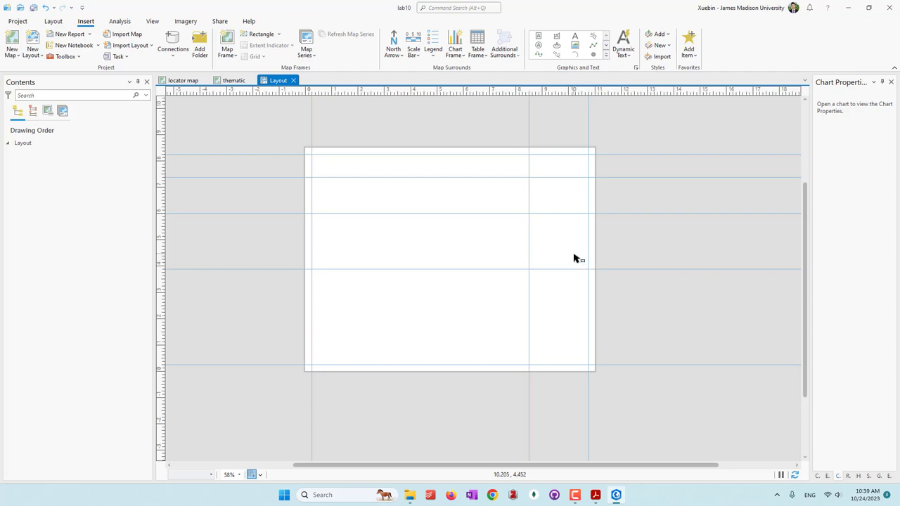
{"action": "left_click_drag", "start_coordinate": [528, 93], "coordinate": [522, 92]}
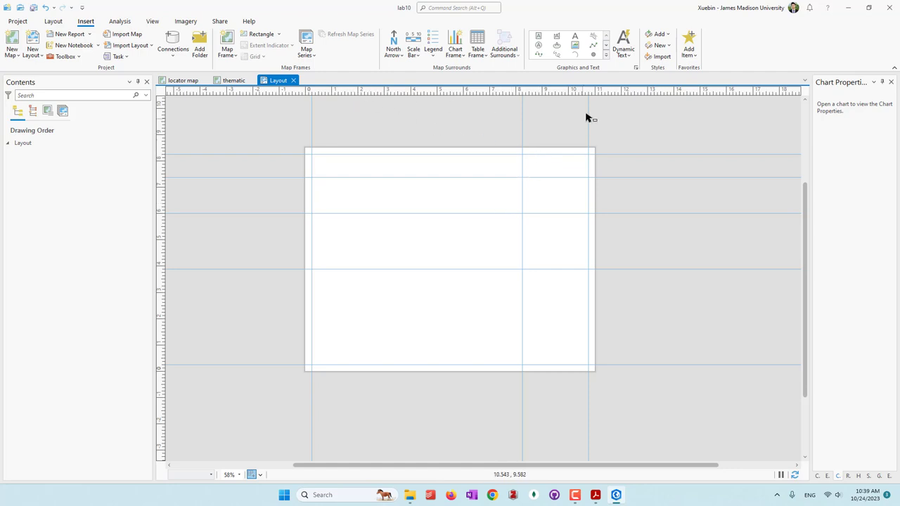
Insert the straight text title "Mass Shooting in VA" in the upper-left guide band of the page
{"action": "left_click", "coordinate": [607, 56]}
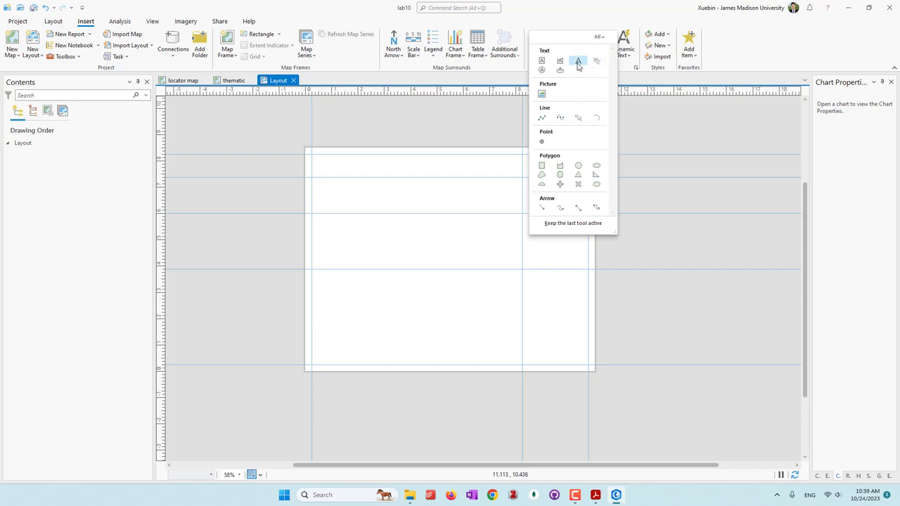
{"action": "left_click", "coordinate": [578, 62]}
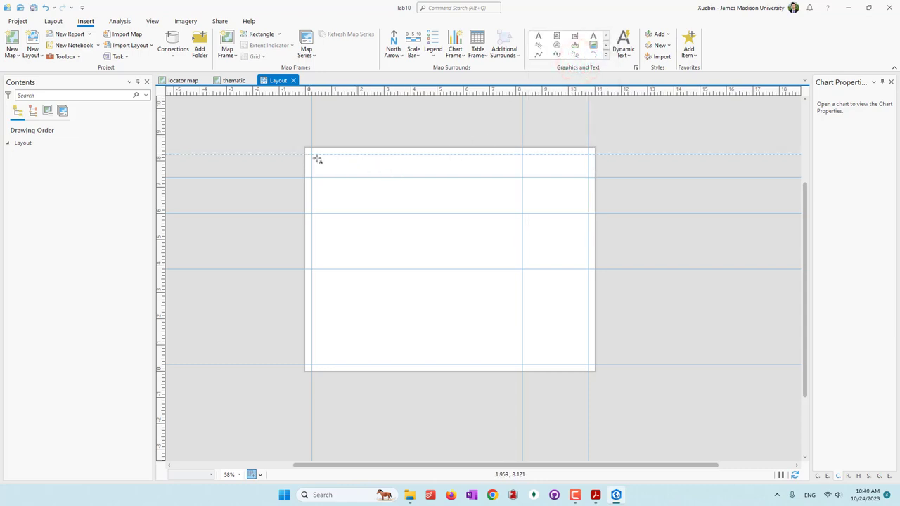
{"action": "left_click_drag", "start_coordinate": [312, 157], "coordinate": [522, 183]}
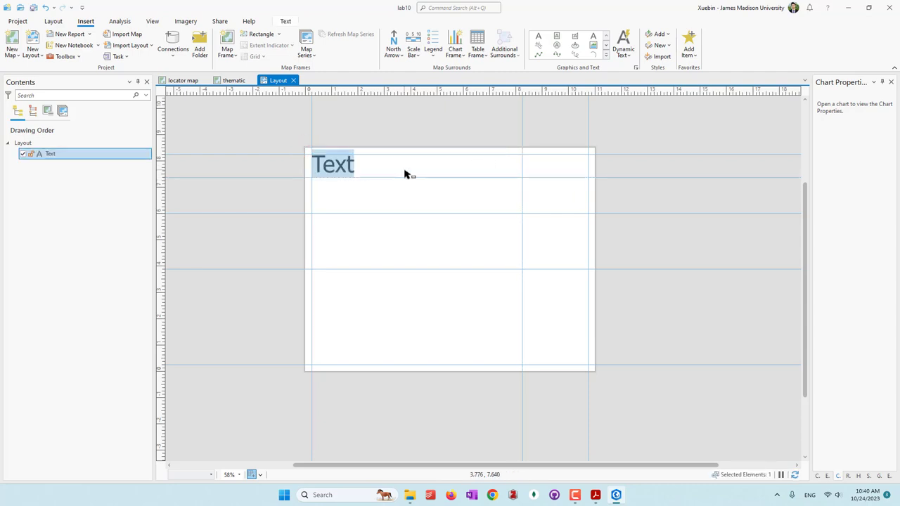
{"action": "type", "text": "MA"}
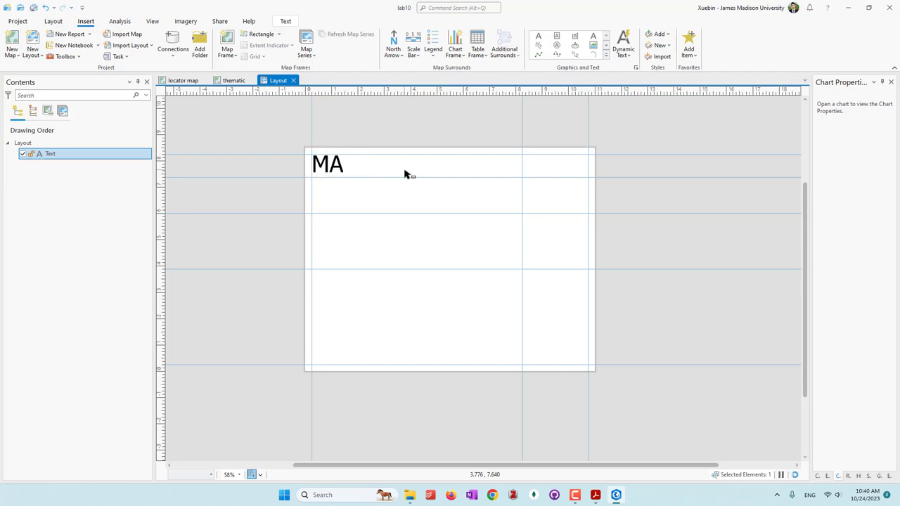
{"action": "key", "text": "BackSpace"}
{"action": "type", "text": "ass Shooti"}
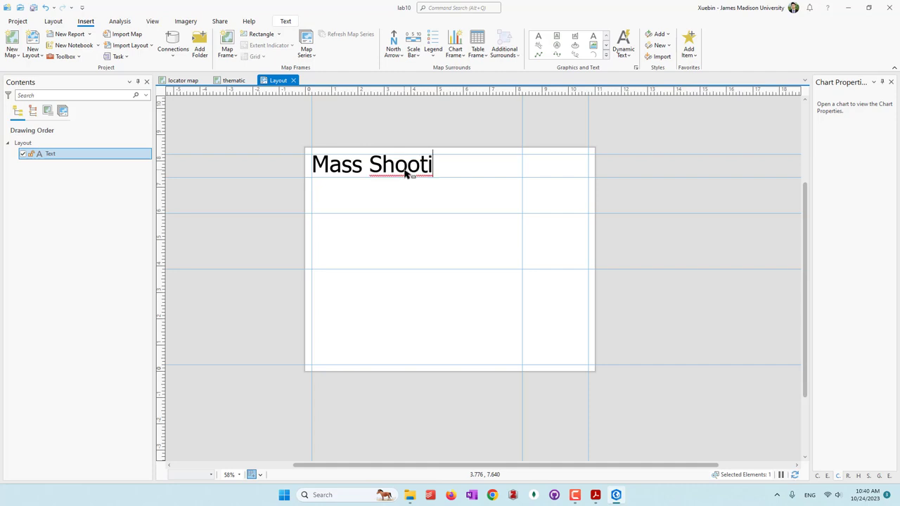
{"action": "type", "text": "ng in VA"}
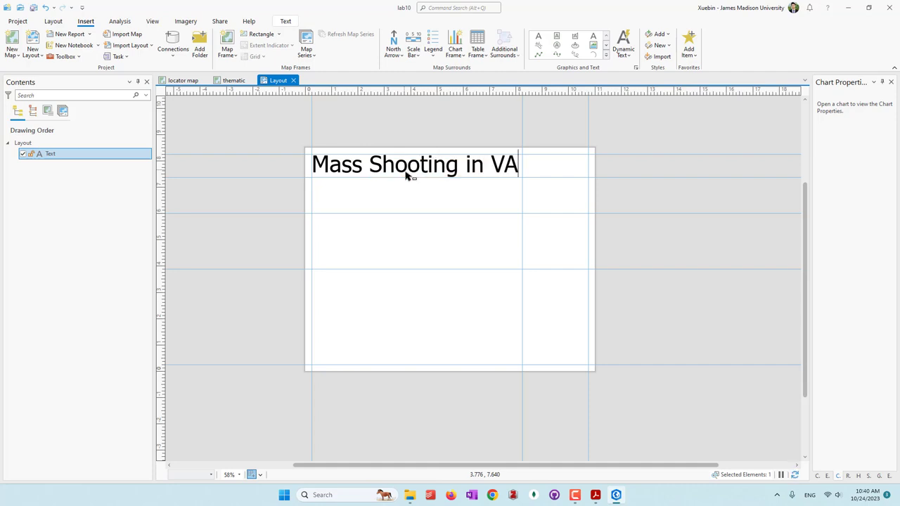
{"action": "left_click", "coordinate": [422, 197]}
Reduce the title's font size to 48 pt and apply centre alignment, keeping the Tahoma font
{"action": "left_click", "coordinate": [436, 166]}
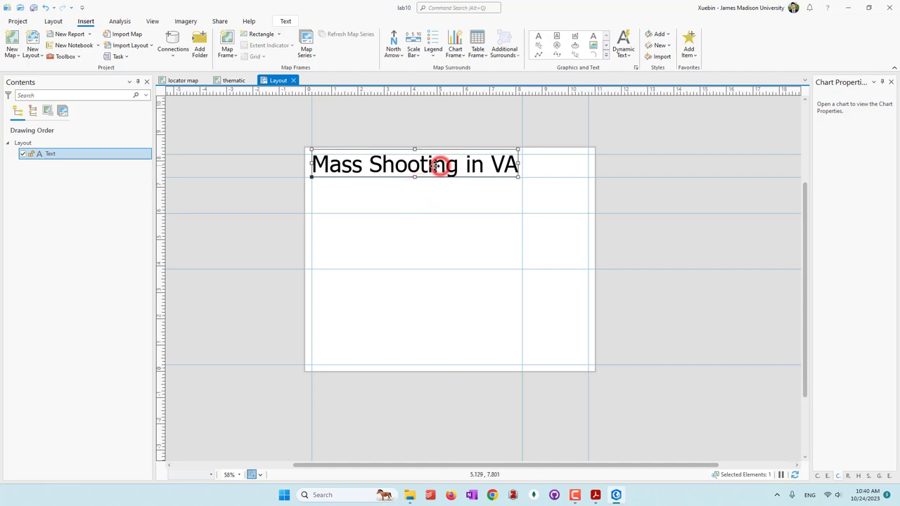
{"action": "left_click", "coordinate": [286, 21]}
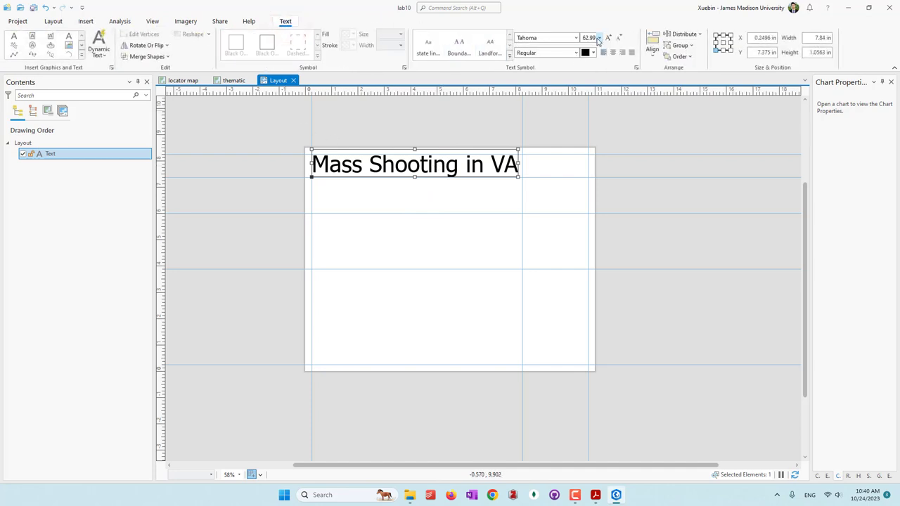
{"action": "left_click", "coordinate": [578, 38]}
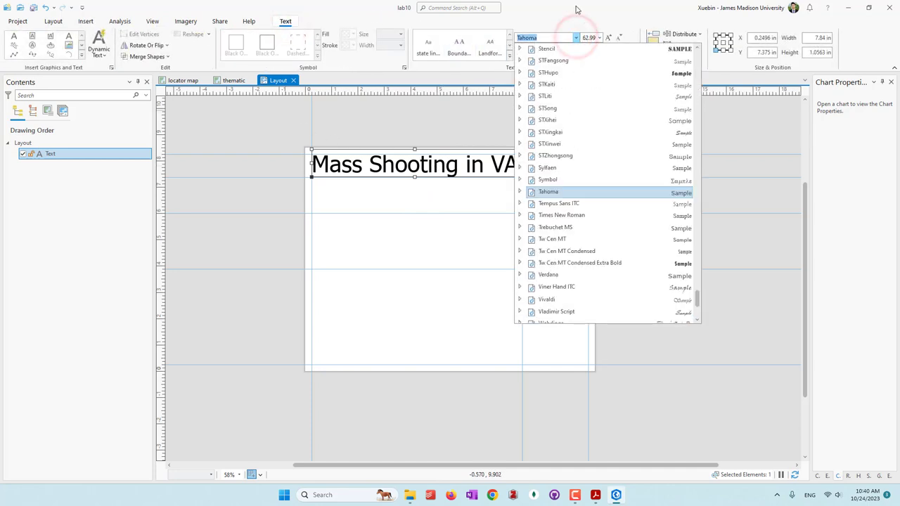
{"action": "left_click", "coordinate": [576, 14]}
{"action": "left_click", "coordinate": [616, 38]}
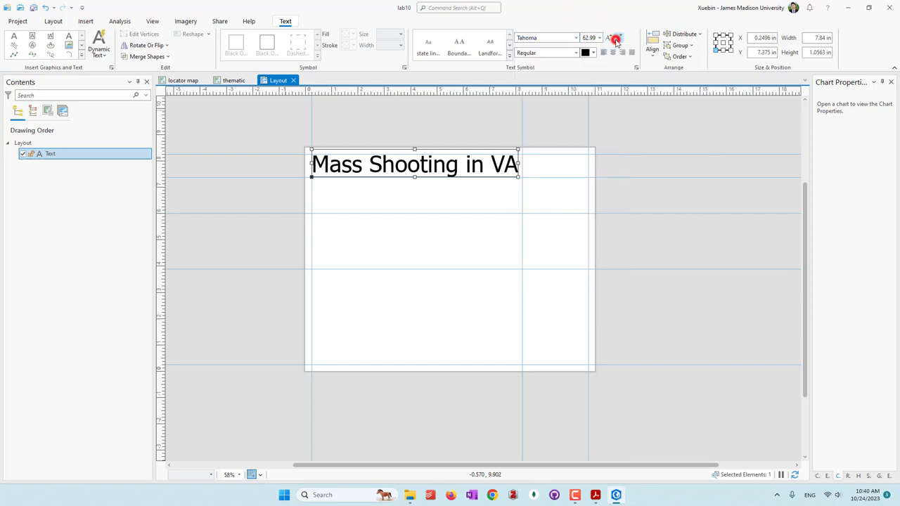
{"action": "left_click", "coordinate": [609, 38]}
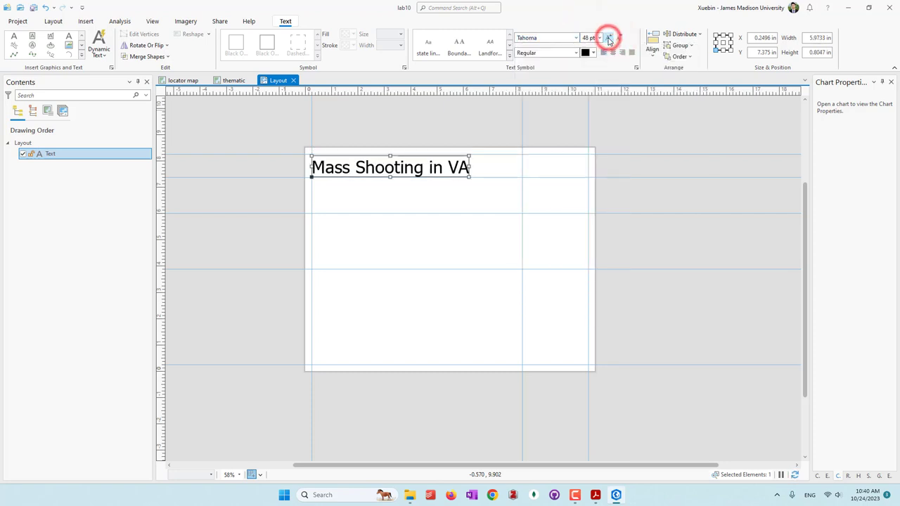
{"action": "left_click", "coordinate": [612, 52]}
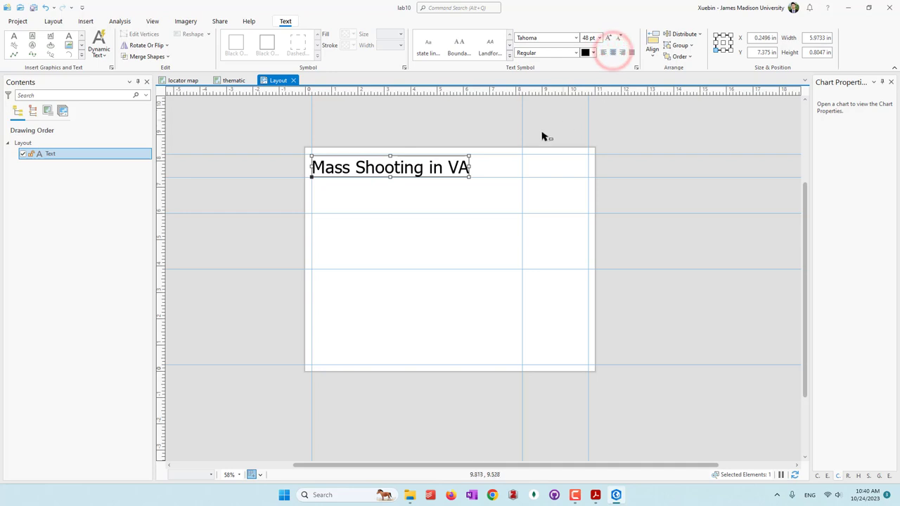
Stretch the title to the right column's vertical guide, reapply centre alignment and set its font size to 48 pt
{"action": "left_click_drag", "start_coordinate": [466, 166], "coordinate": [528, 167]}
{"action": "left_click", "coordinate": [613, 54]}
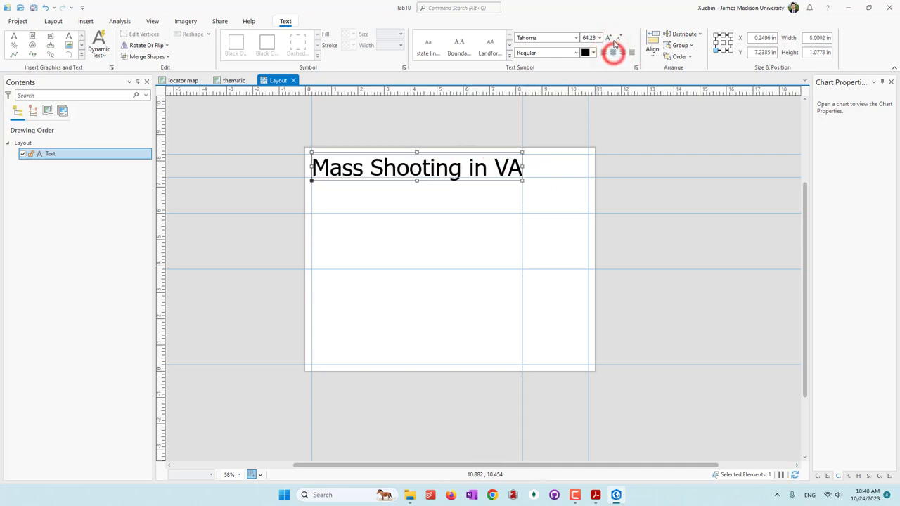
{"action": "left_click", "coordinate": [599, 37]}
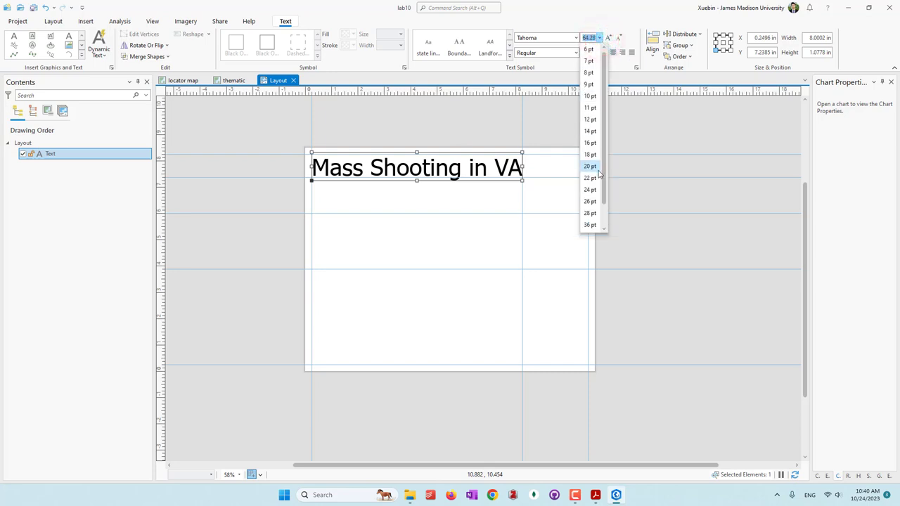
{"action": "scroll", "coordinate": [598, 195], "scroll_direction": "down", "scroll_amount": 1}
{"action": "left_click", "coordinate": [589, 214]}
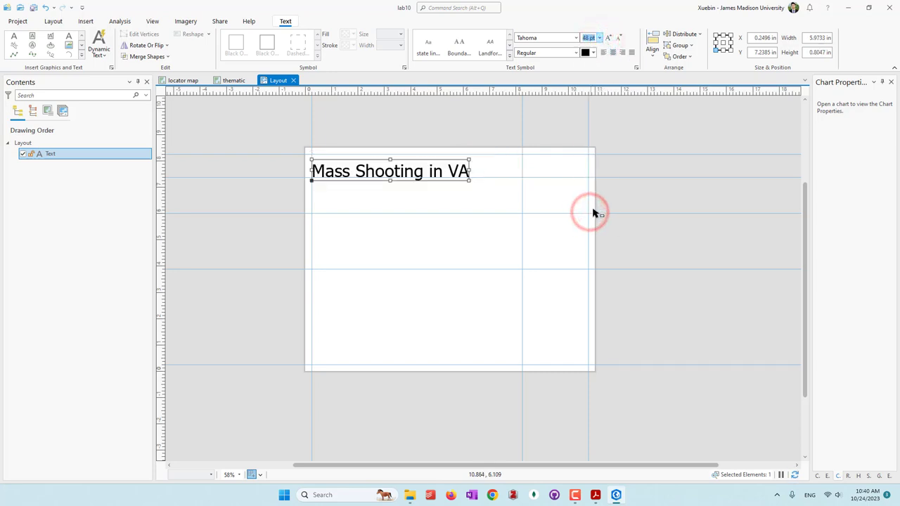
Move the title to the middle of the band between the left margin guide and the right column guide, and save the project
{"action": "left_click_drag", "start_coordinate": [429, 169], "coordinate": [456, 172]}
{"action": "left_click", "coordinate": [654, 132]}
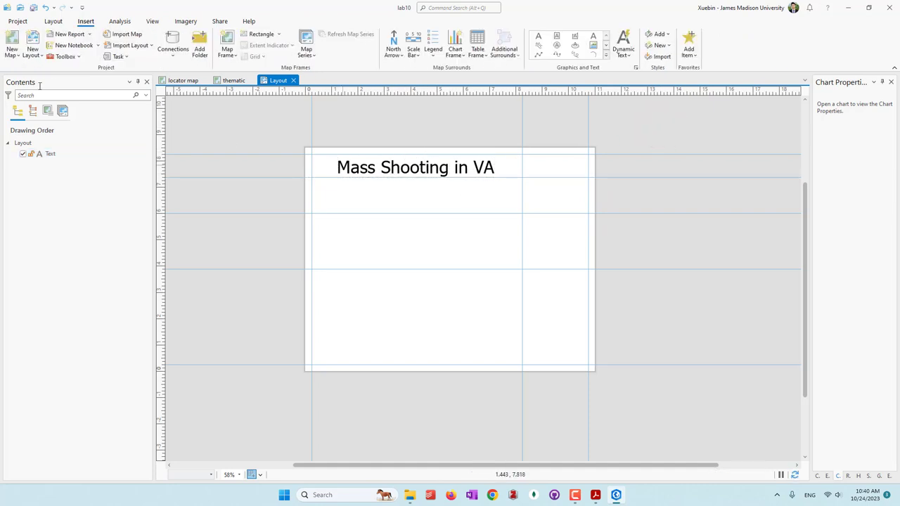
{"action": "left_click", "coordinate": [34, 8]}
Insert the locator map view at 1:64,204,296 as a circular map frame about 2.2 inches across in the page's upper-right guide cell
{"action": "left_click", "coordinate": [227, 49]}
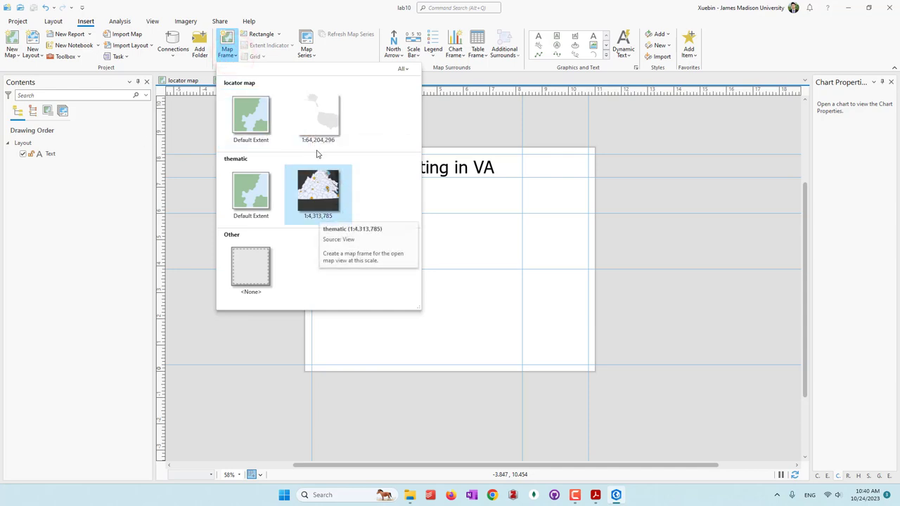
{"action": "left_click", "coordinate": [317, 126]}
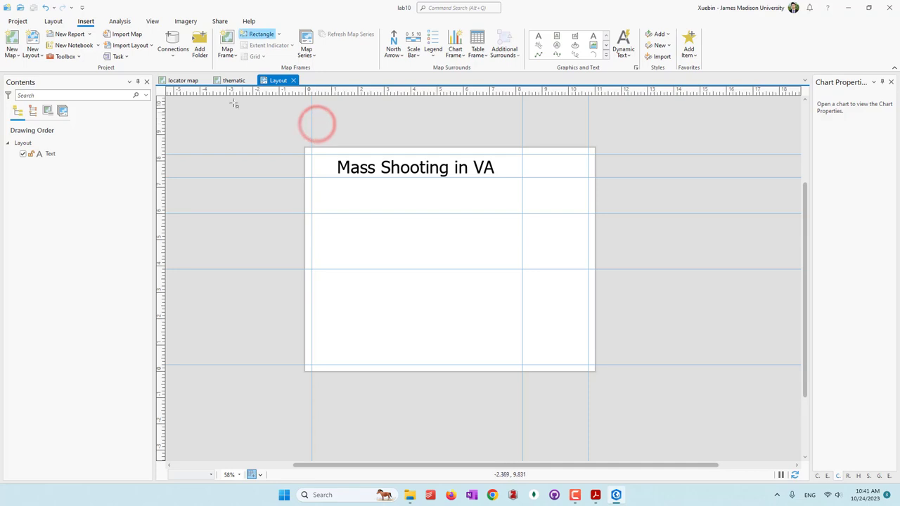
{"action": "left_click", "coordinate": [280, 34]}
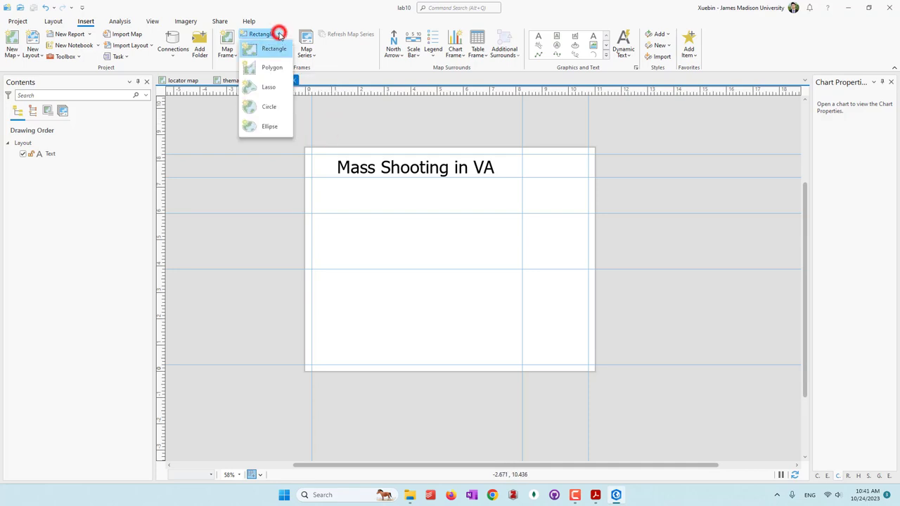
{"action": "left_click", "coordinate": [271, 106]}
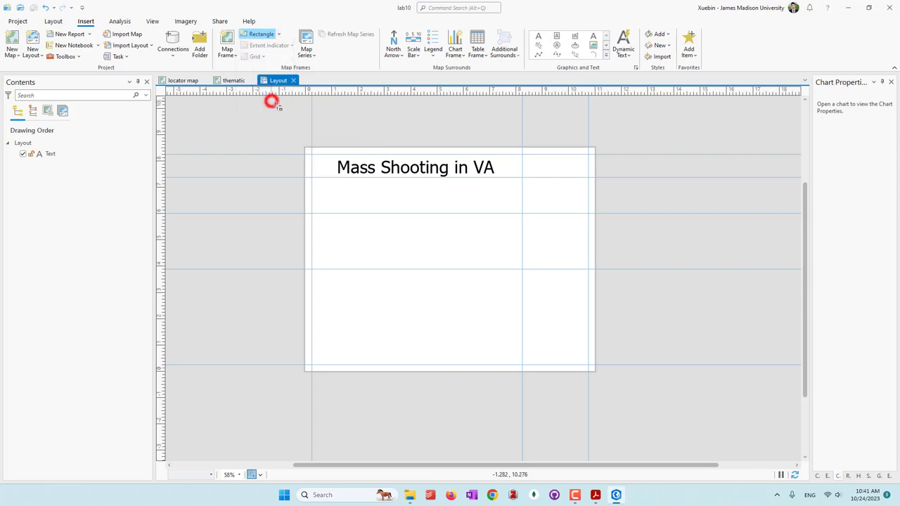
{"action": "left_click_drag", "start_coordinate": [555, 190], "coordinate": [529, 184]}
{"action": "left_click", "coordinate": [558, 193]}
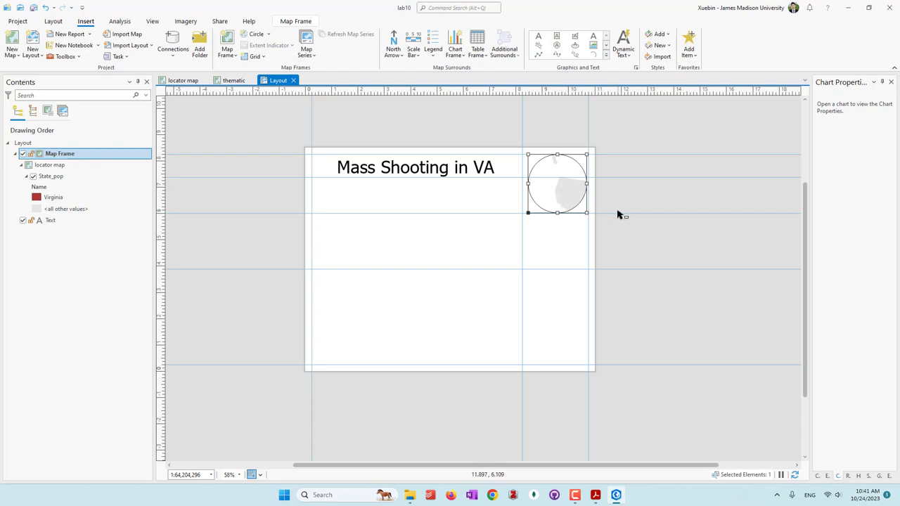
Activate the locator map frame, zoom out to 1:100,319,212, centre the contiguous United States in the circle, and close the activation
{"action": "right_click", "coordinate": [555, 190]}
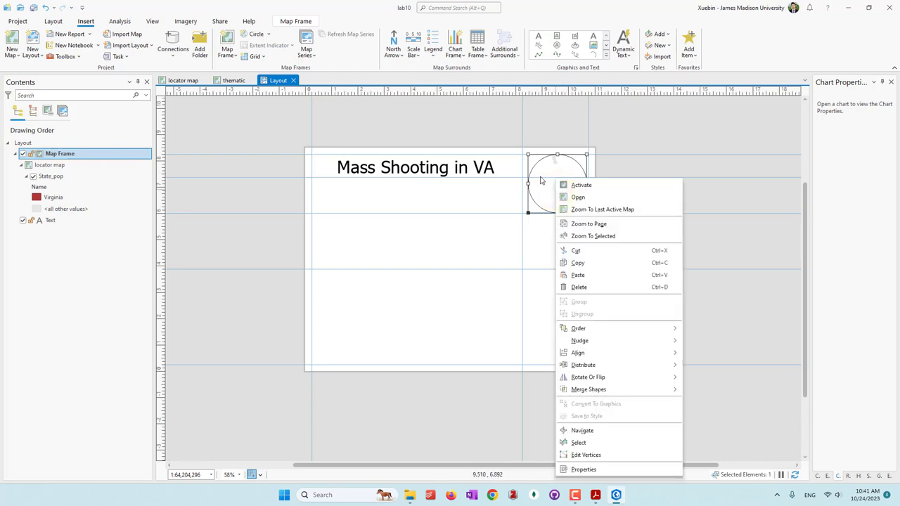
{"action": "left_click", "coordinate": [578, 187]}
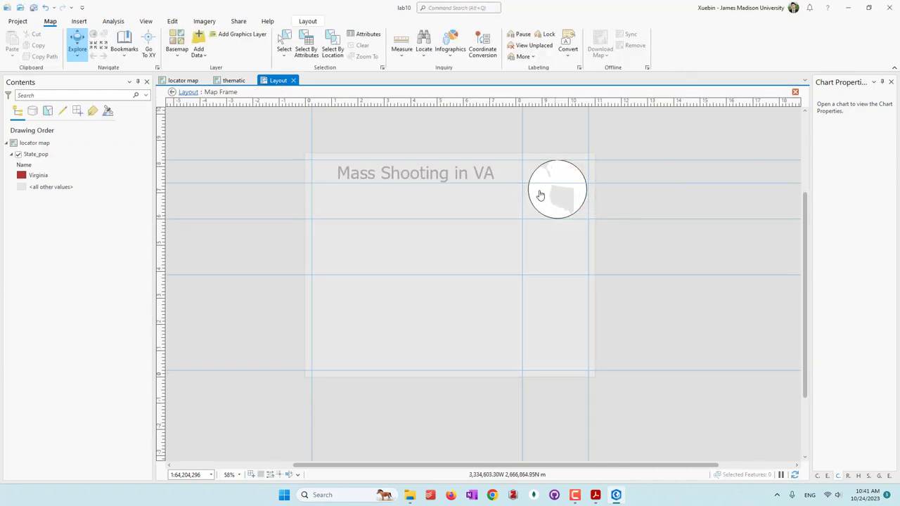
{"action": "scroll", "coordinate": [543, 195], "scroll_direction": "down", "scroll_amount": 3}
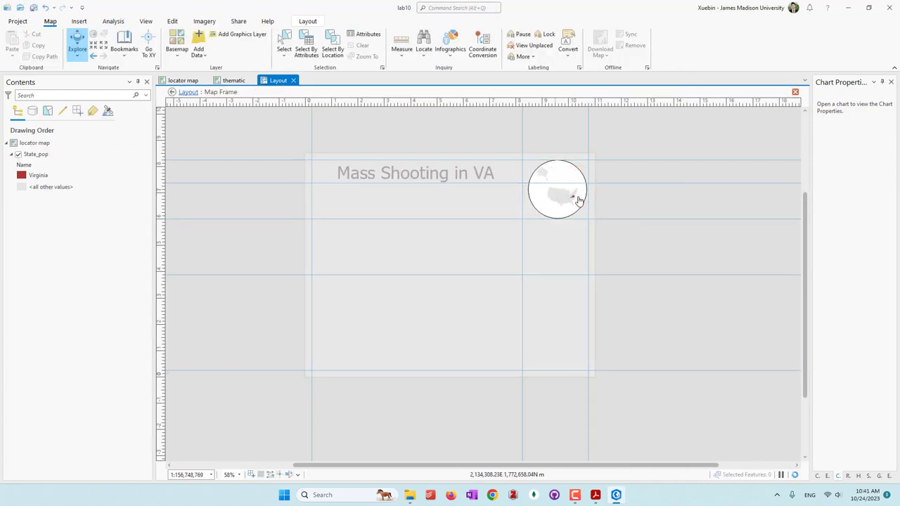
{"action": "scroll", "coordinate": [580, 199], "scroll_direction": "up", "scroll_amount": 2}
{"action": "left_click_drag", "start_coordinate": [563, 197], "coordinate": [571, 198]}
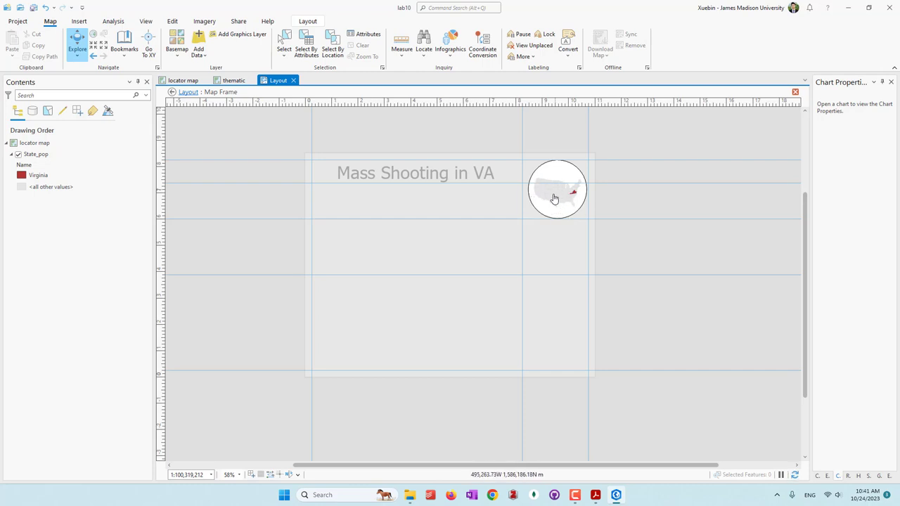
{"action": "left_click", "coordinate": [307, 21]}
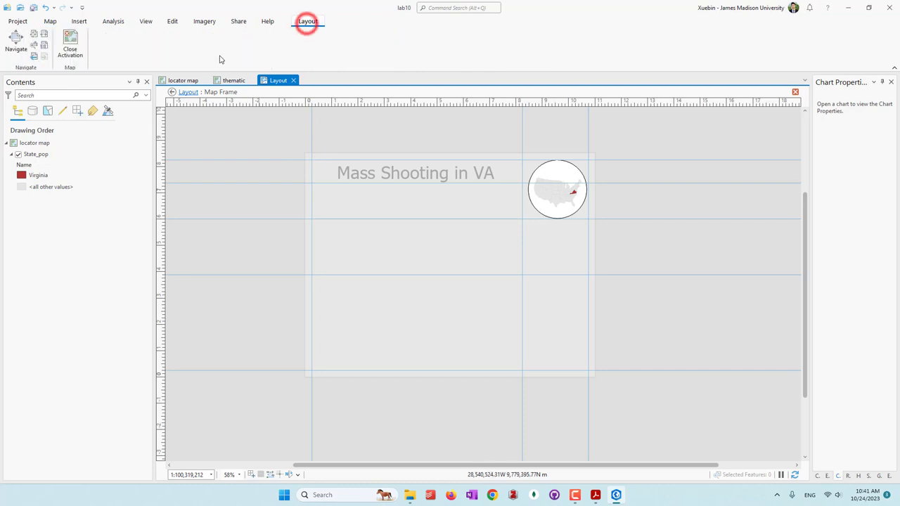
{"action": "left_click", "coordinate": [76, 59]}
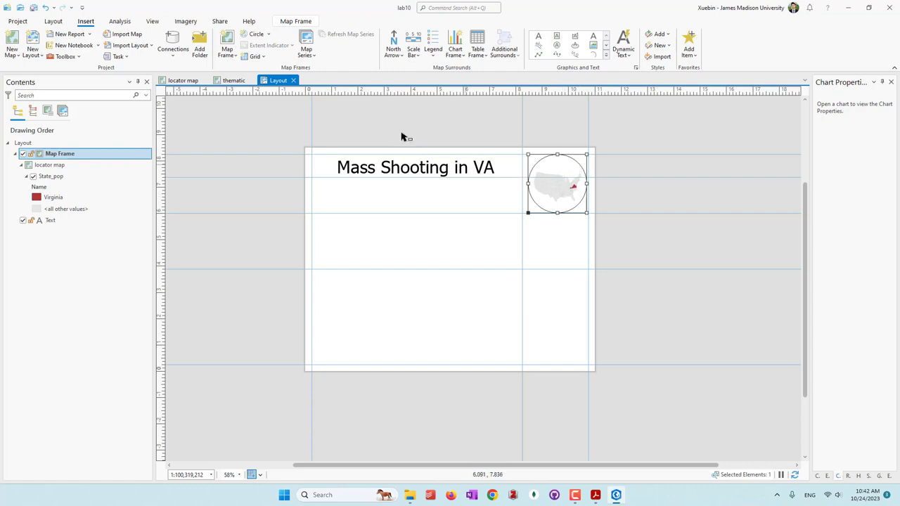
Add a Gray Horizontal Label Graticule to the locator map frame and save the project
{"action": "left_click", "coordinate": [394, 56]}
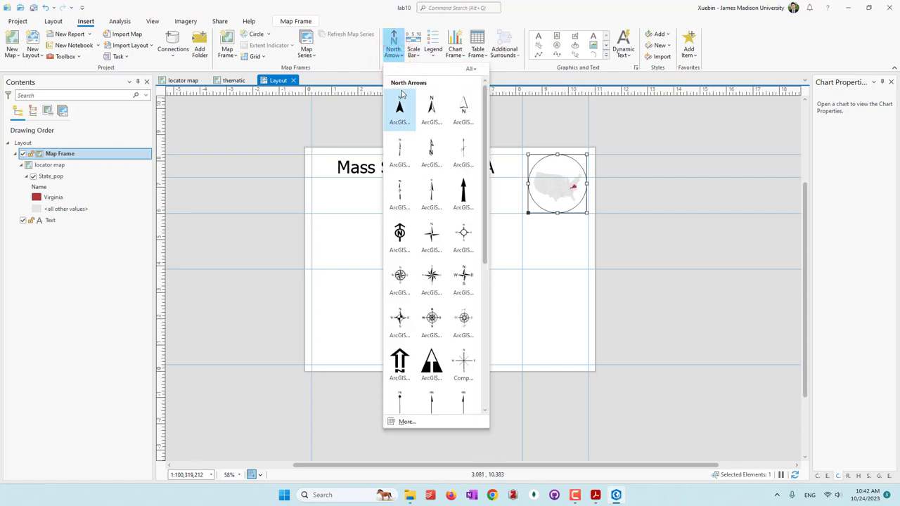
{"action": "left_click", "coordinate": [783, 58]}
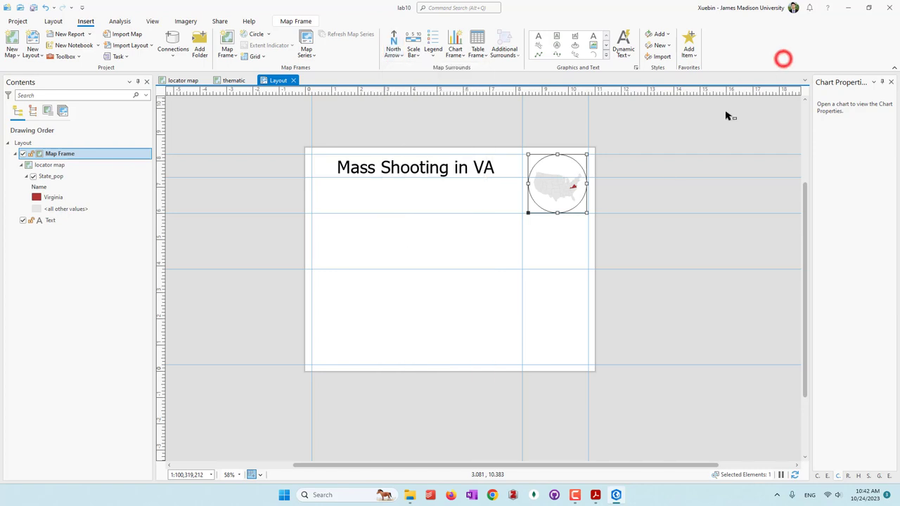
{"action": "left_click", "coordinate": [263, 56]}
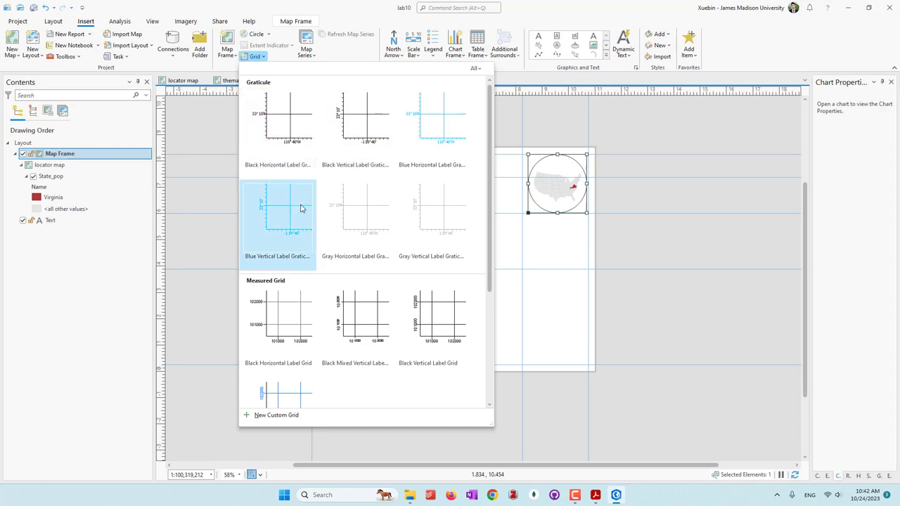
{"action": "left_click", "coordinate": [373, 222]}
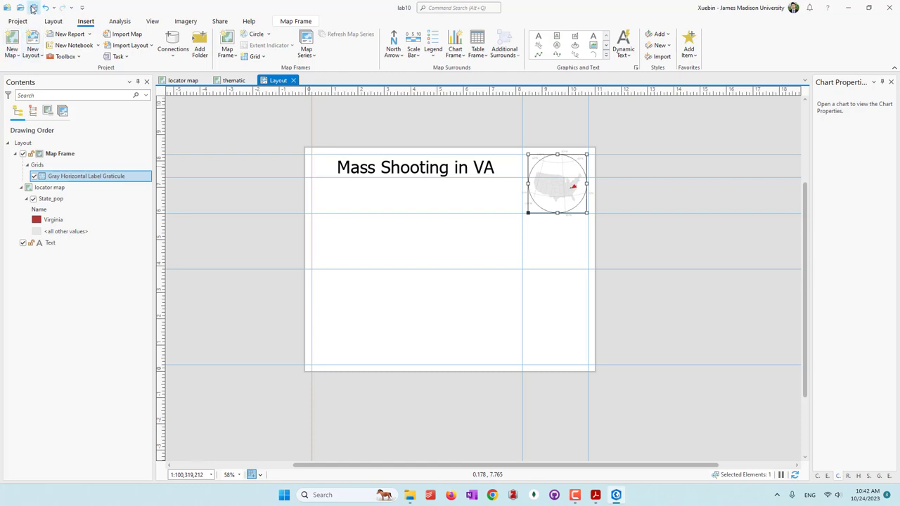
{"action": "key", "text": "ctrl+s"}
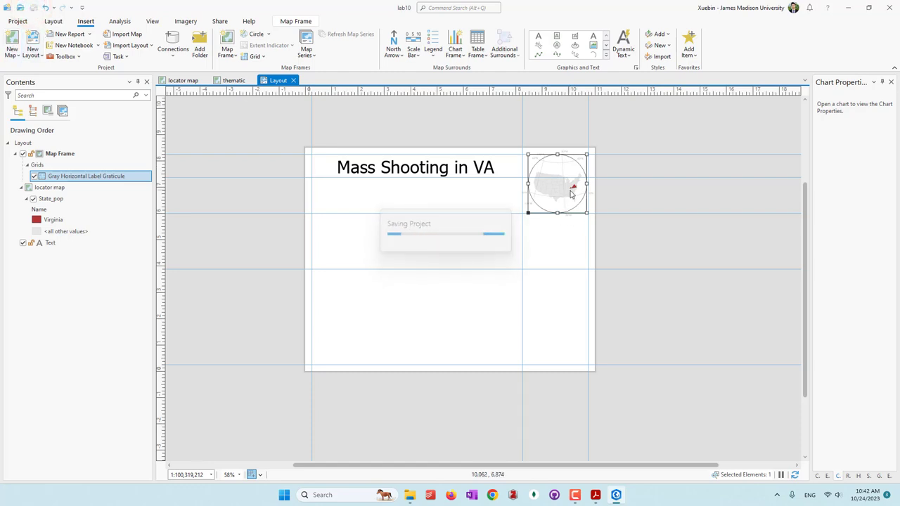
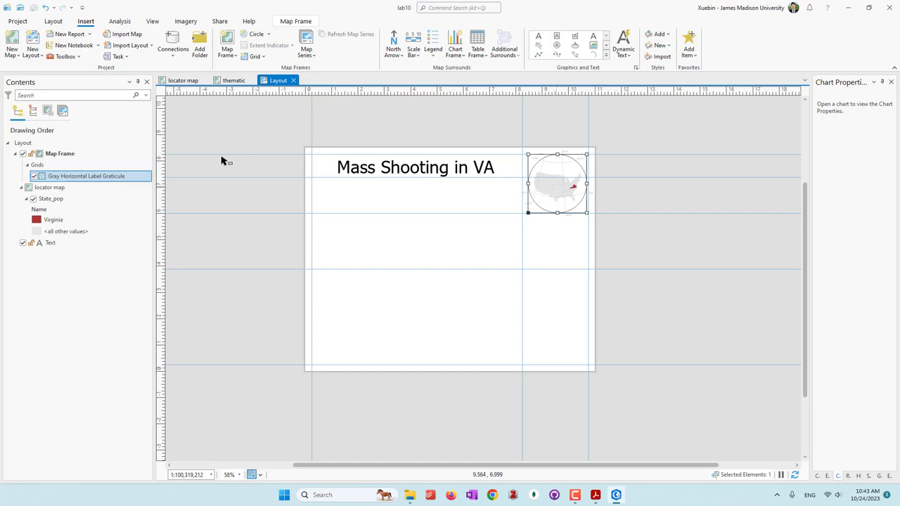
Insert the thematic view at 1:4,313,785 as a rectangular map frame filling the guide area below the title, about 8 by 7.1 inches
{"action": "left_click", "coordinate": [227, 55]}
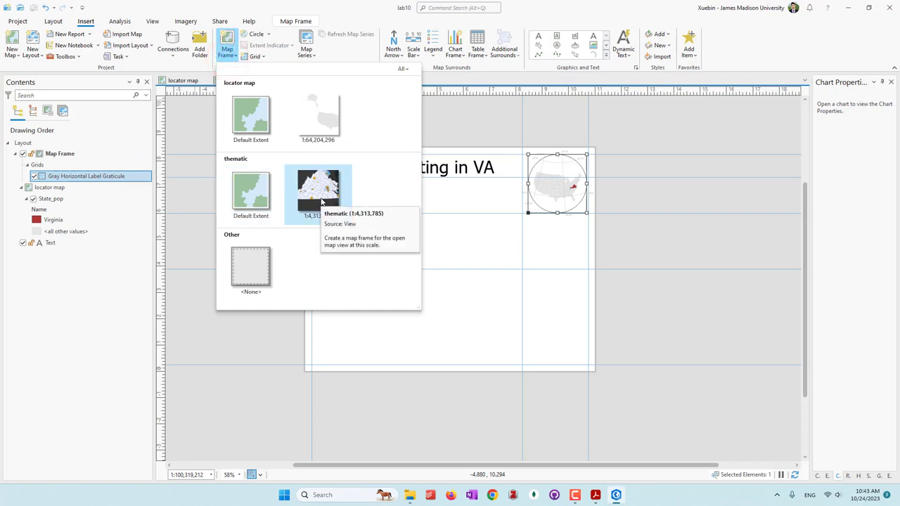
{"action": "left_click", "coordinate": [322, 202]}
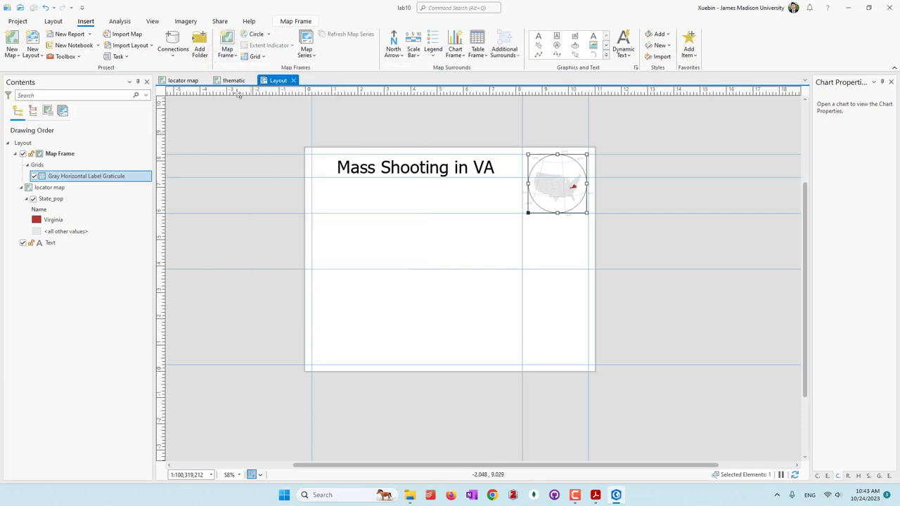
{"action": "left_click", "coordinate": [268, 35]}
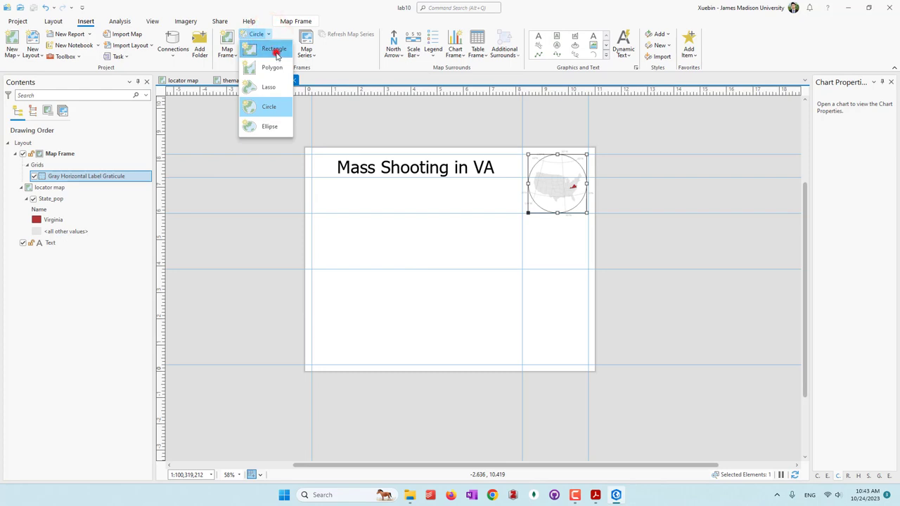
{"action": "left_click", "coordinate": [276, 51]}
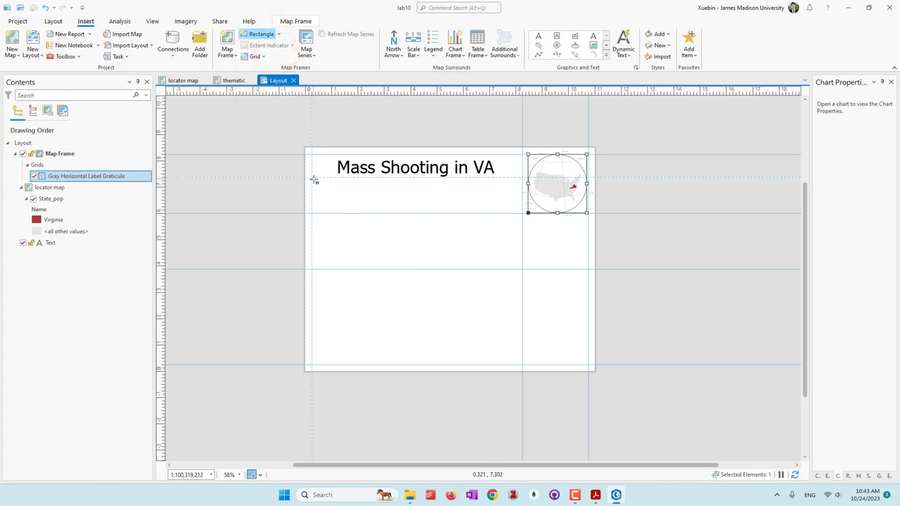
{"action": "left_click_drag", "start_coordinate": [313, 179], "coordinate": [524, 366]}
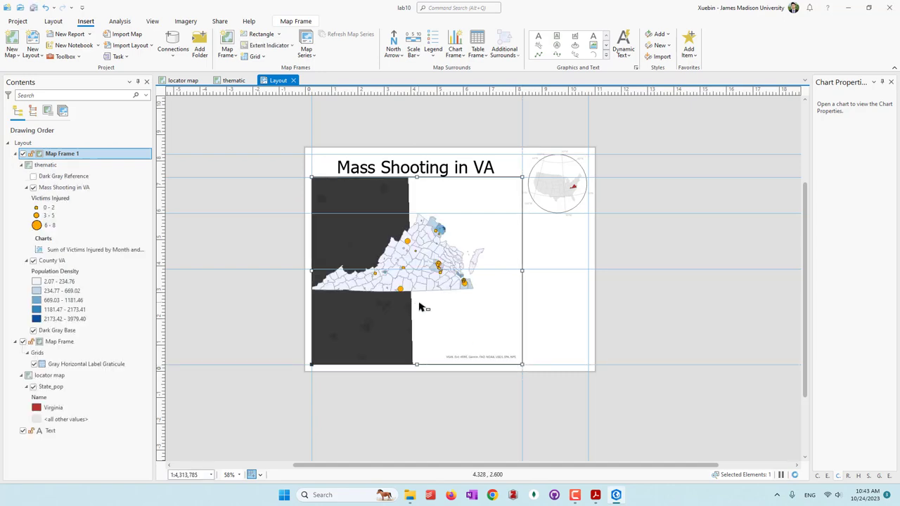
Activate the thematic map frame, pan Virginia down and right, clear of the frame's left edge, and close the activation
{"action": "right_click", "coordinate": [425, 246]}
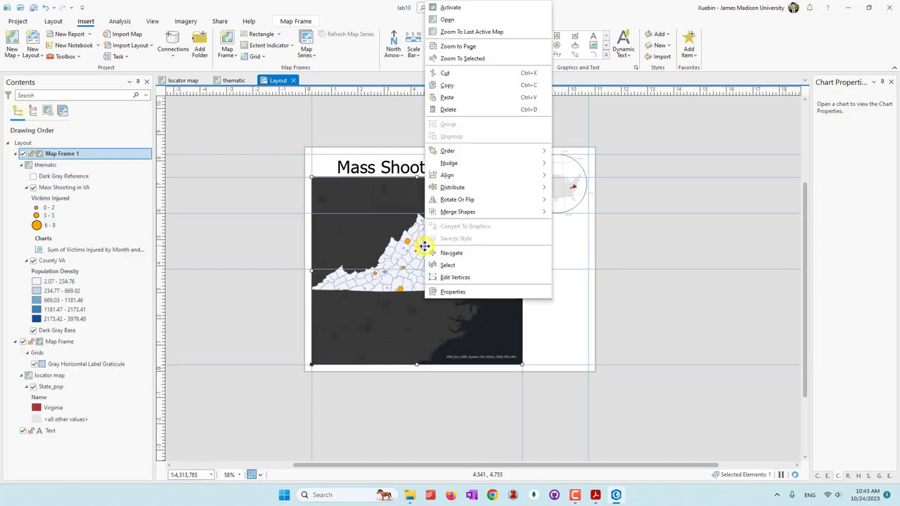
{"action": "left_click", "coordinate": [451, 8]}
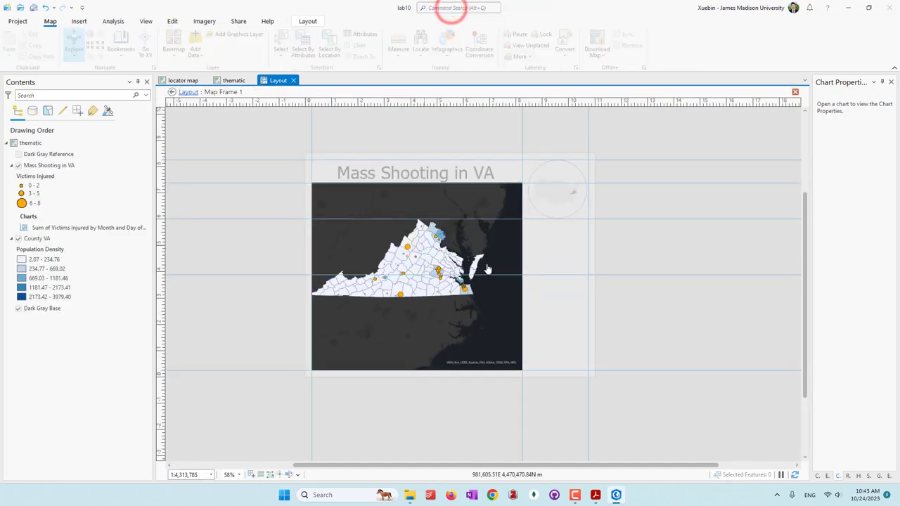
{"action": "left_click_drag", "start_coordinate": [415, 252], "coordinate": [451, 281]}
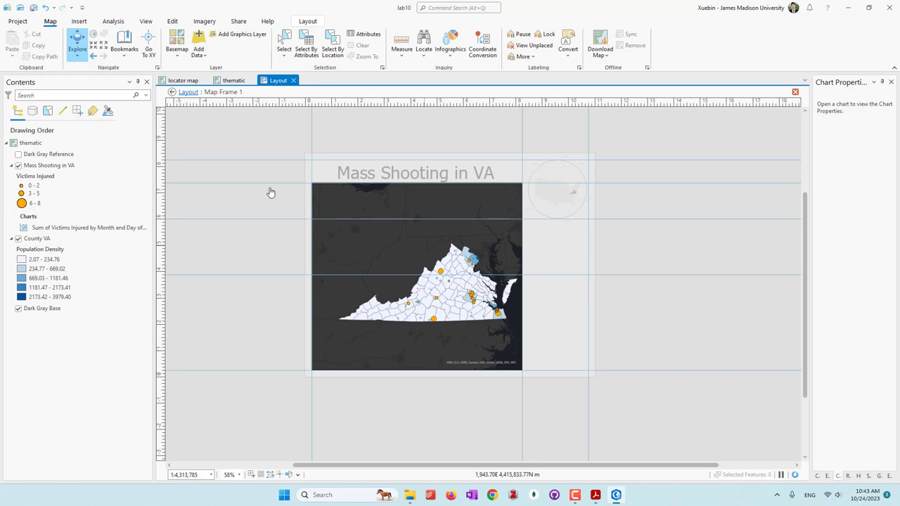
{"action": "left_click", "coordinate": [309, 21]}
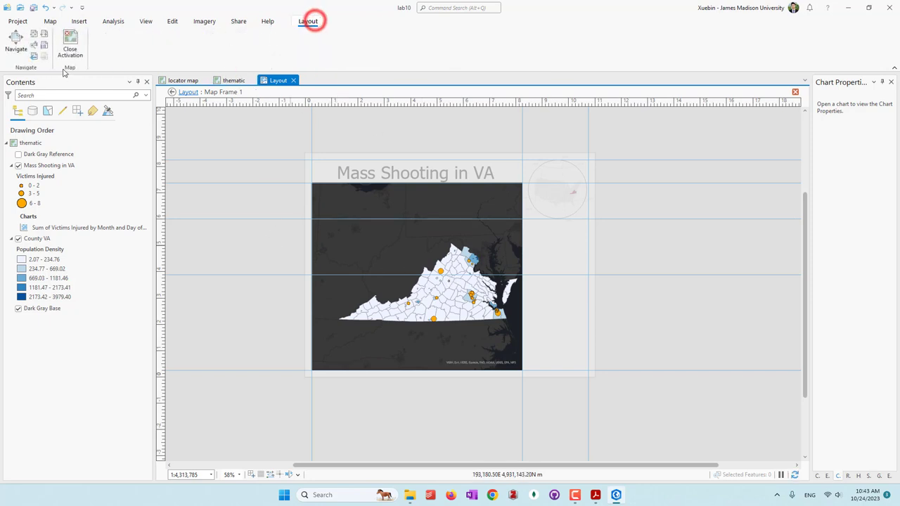
{"action": "left_click", "coordinate": [75, 41]}
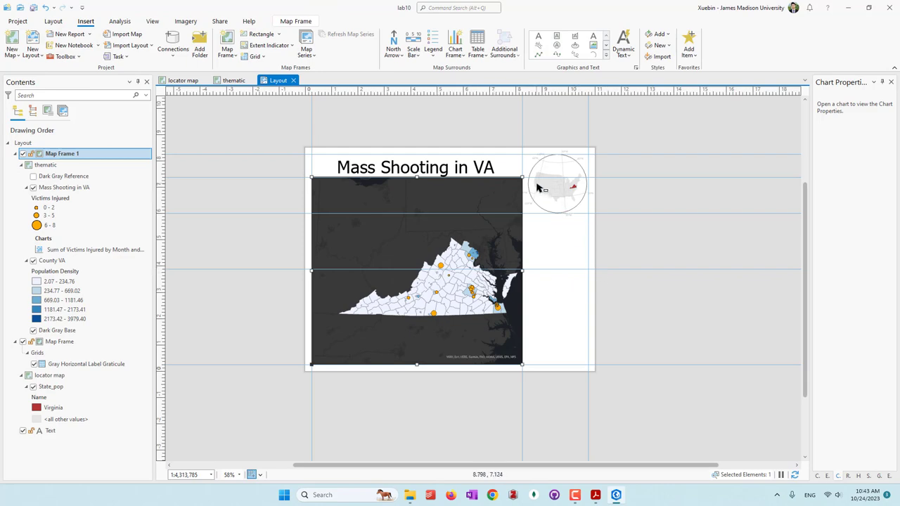
Shrink the circular locator map frame from its left side to about 2.1 inches across, giving the graticule labels more room, and deselect it
{"action": "scroll", "coordinate": [540, 190], "scroll_direction": "up", "scroll_amount": 4}
{"action": "scroll", "coordinate": [538, 191], "scroll_direction": "up", "scroll_amount": 2}
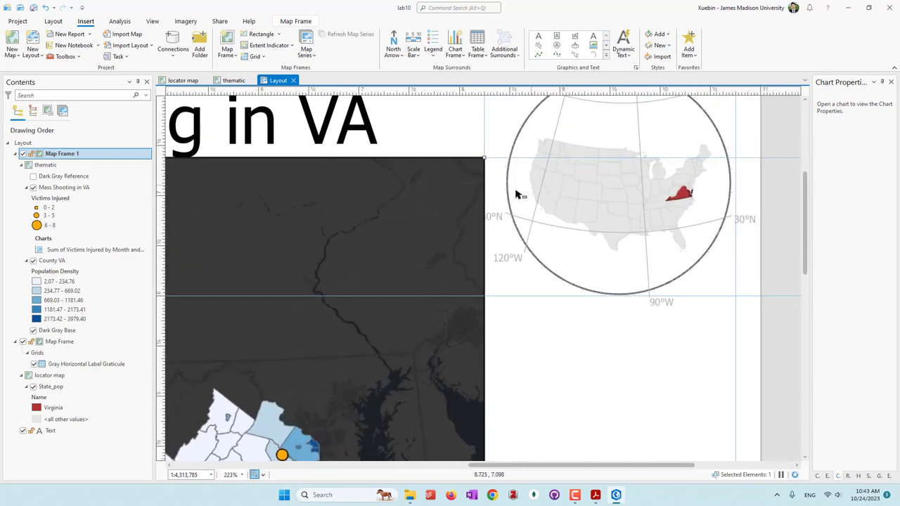
{"action": "left_click", "coordinate": [548, 204]}
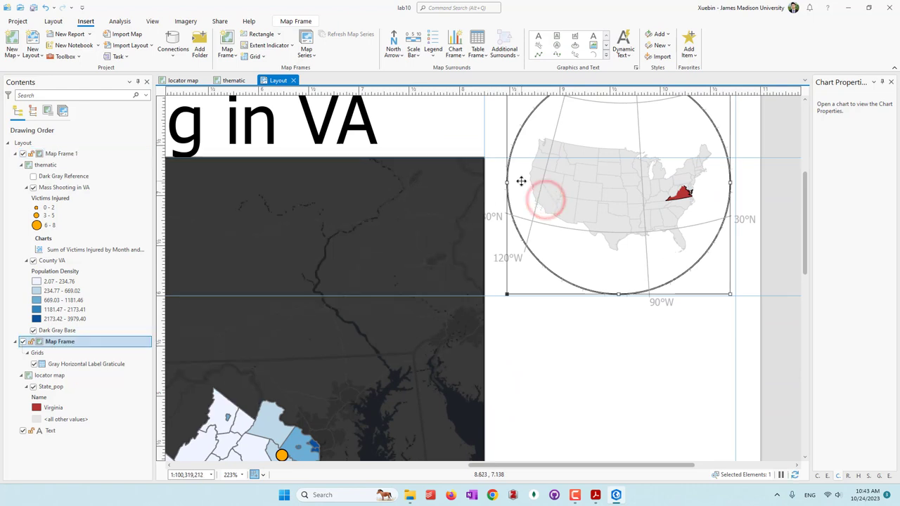
{"action": "left_click_drag", "start_coordinate": [508, 183], "coordinate": [515, 183]}
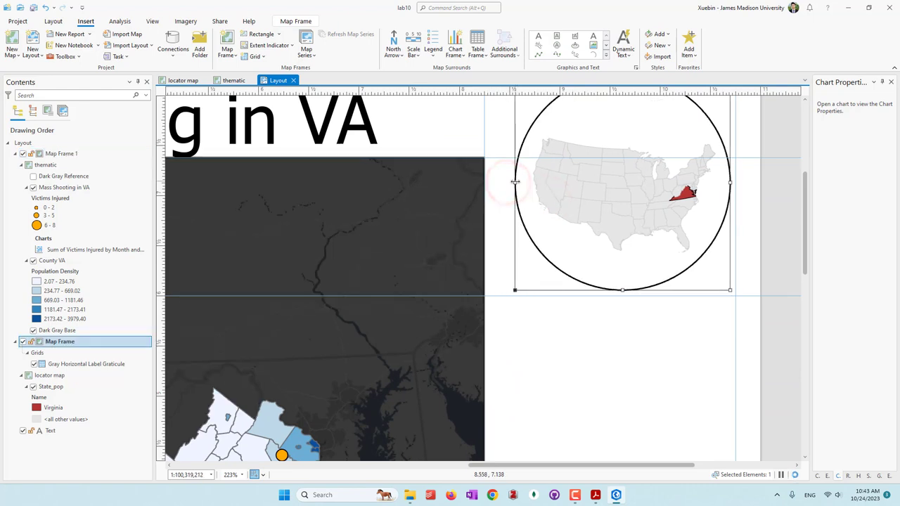
{"action": "scroll", "coordinate": [617, 199], "scroll_direction": "down", "scroll_amount": 2}
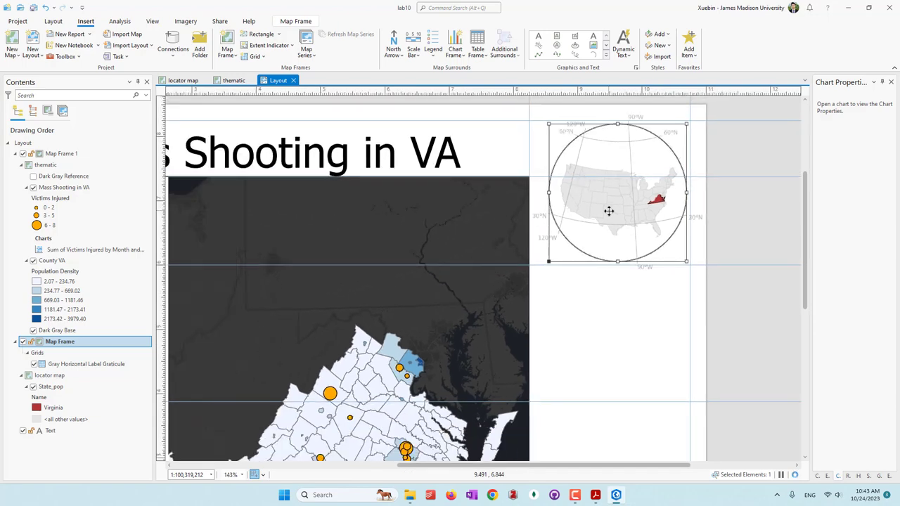
{"action": "left_click", "coordinate": [740, 210]}
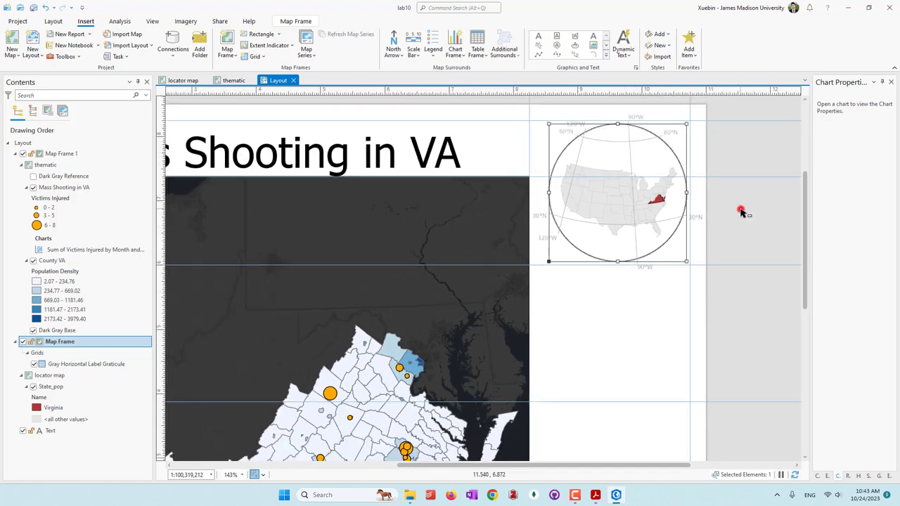
{"action": "scroll", "coordinate": [789, 188], "scroll_direction": "down", "scroll_amount": 1}
{"action": "scroll", "coordinate": [789, 189], "scroll_direction": "down", "scroll_amount": 2}
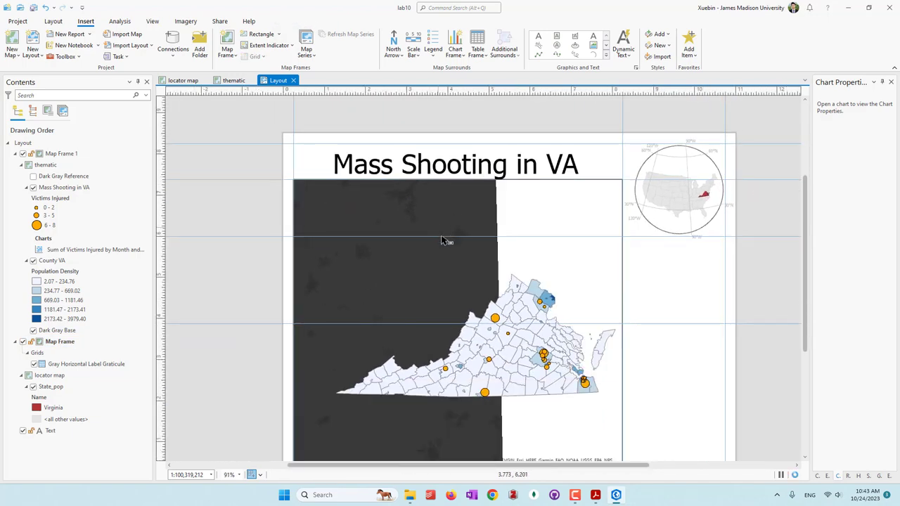
{"action": "left_click_drag", "start_coordinate": [450, 235], "coordinate": [450, 222]}
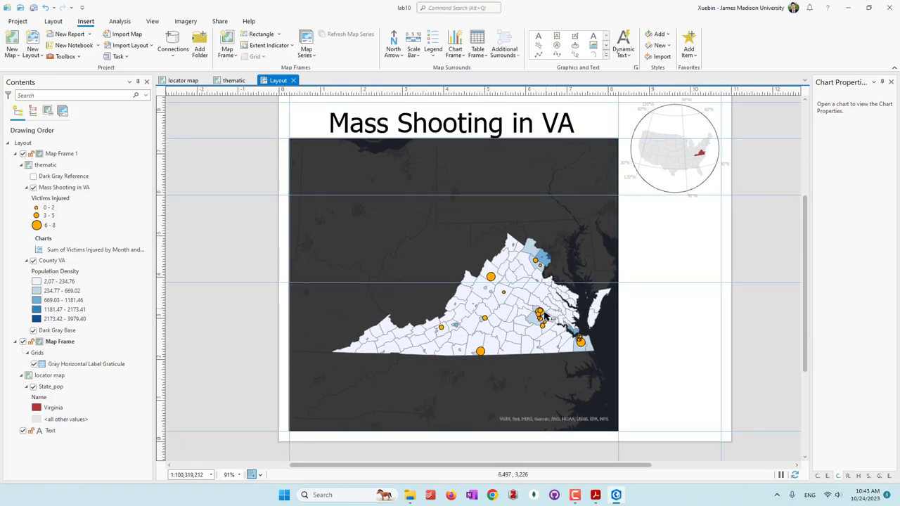
Lower the thematic map frame's top edge slightly away from the title, making the frame about 7 inches high, and deselect it
{"action": "left_click", "coordinate": [491, 167]}
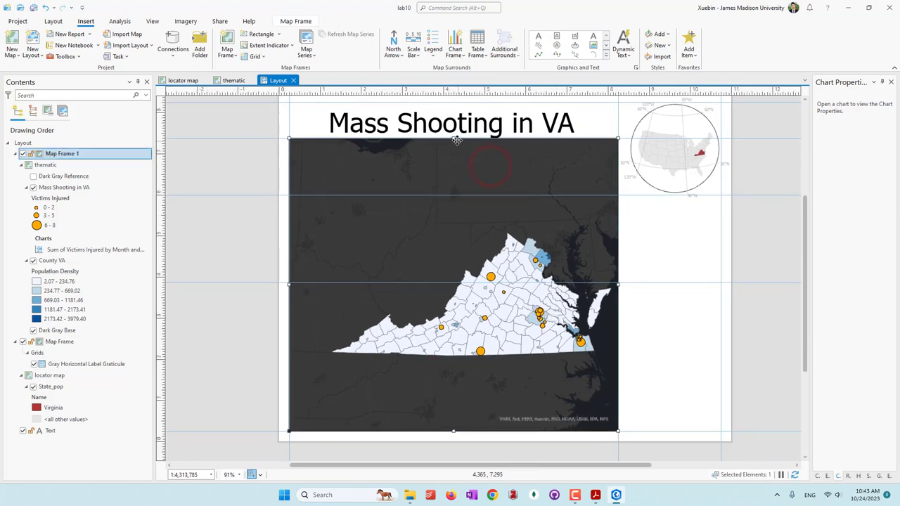
{"action": "mouse_move", "coordinate": [455, 138]}
{"action": "left_mouse_down"}
{"action": "mouse_move", "coordinate": [454, 128]}
{"action": "mouse_move", "coordinate": [455, 145]}
{"action": "left_mouse_up"}
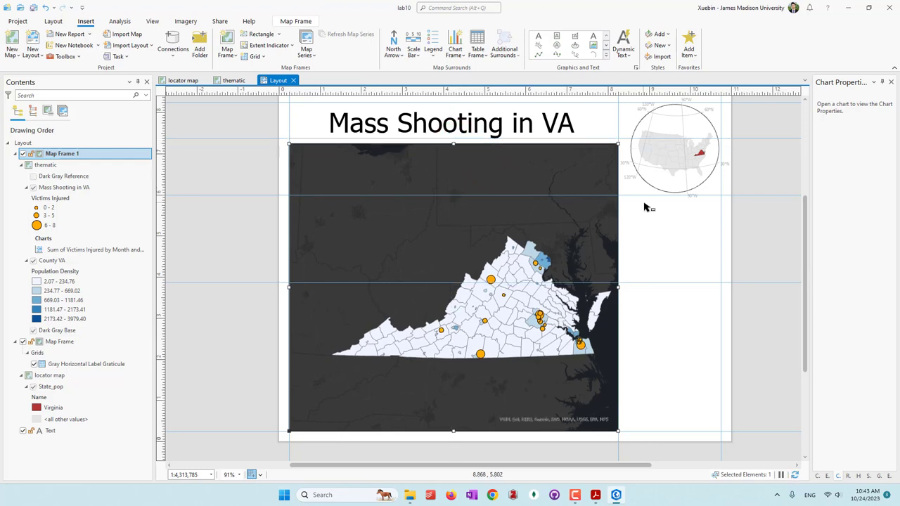
{"action": "left_click", "coordinate": [649, 236]}
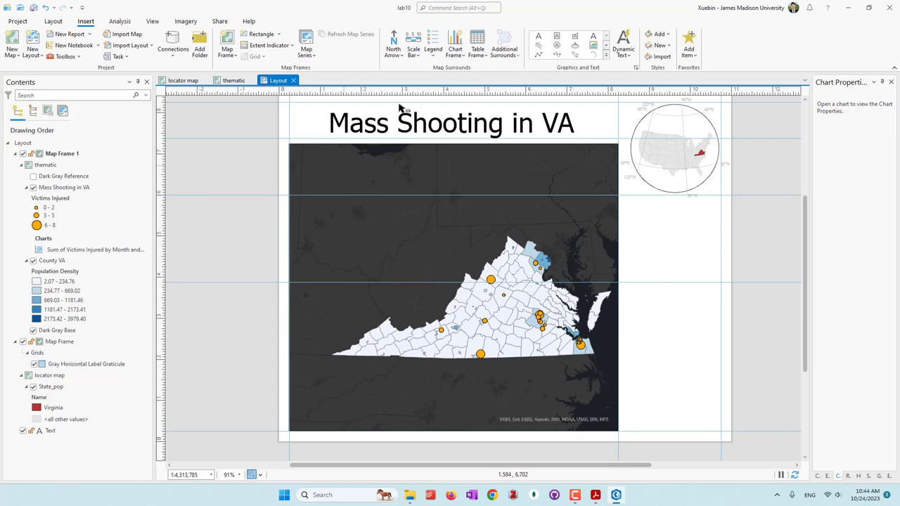
Insert the third ArcGIS north arrow style in the thematic map's upper-left corner, about 0.46 by 0.92 inches
{"action": "left_click", "coordinate": [396, 55]}
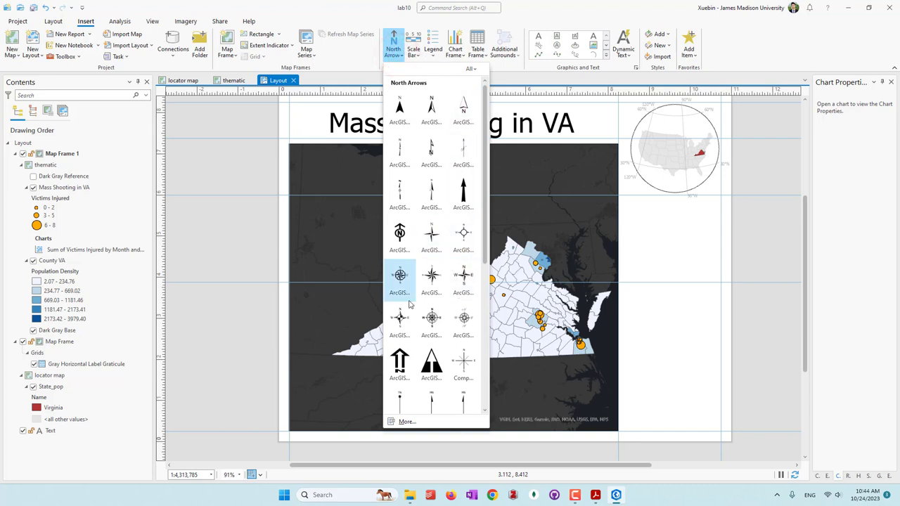
{"action": "left_click", "coordinate": [461, 111]}
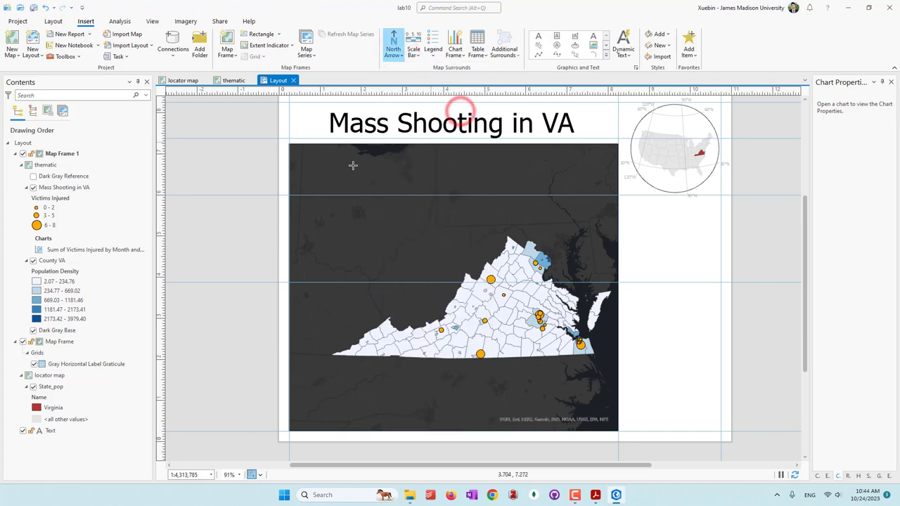
{"action": "left_click_drag", "start_coordinate": [307, 158], "coordinate": [322, 177]}
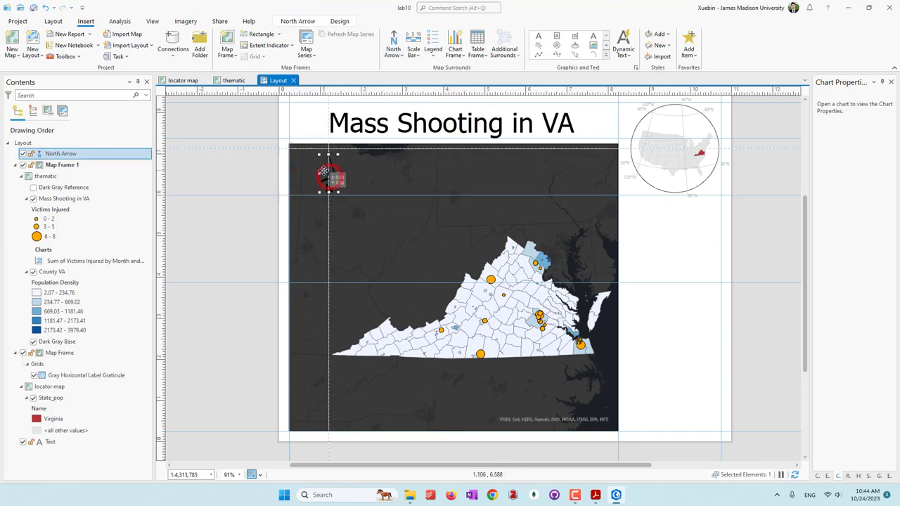
Set the north arrow's fill color to white
{"action": "left_click", "coordinate": [298, 22]}
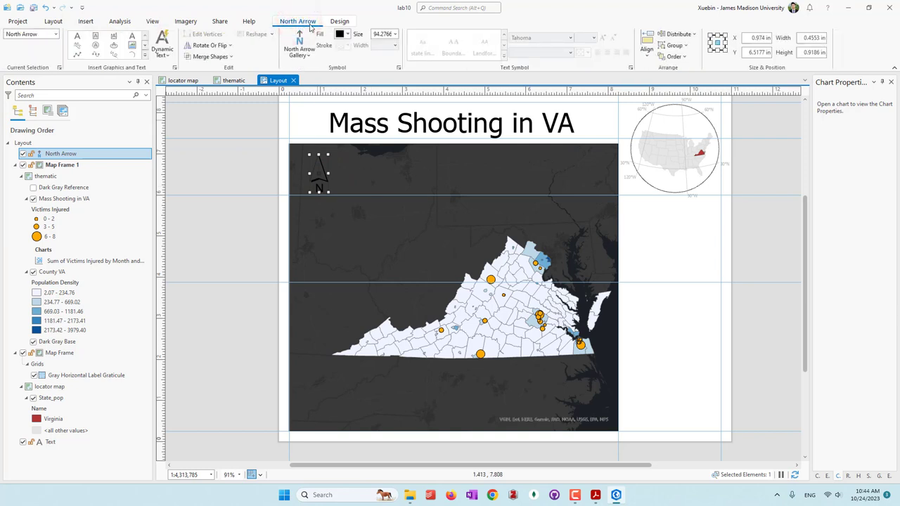
{"action": "left_click", "coordinate": [348, 34]}
{"action": "left_click", "coordinate": [344, 56]}
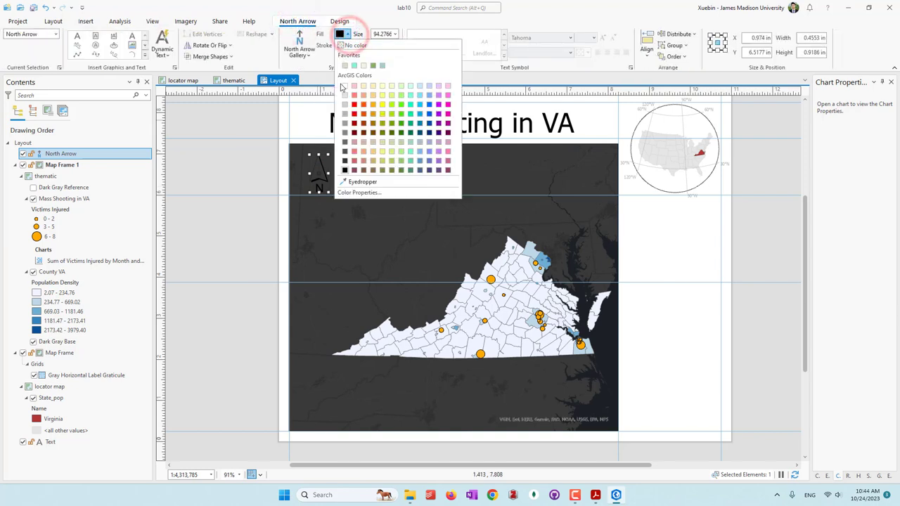
{"action": "left_click", "coordinate": [343, 86]}
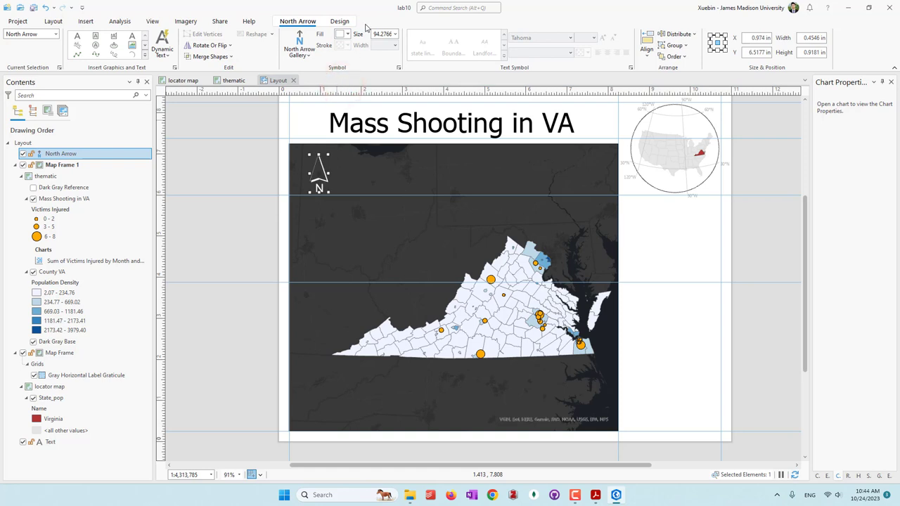
Examine the north type options available for the north arrow, leaving the type at True North
{"action": "left_click", "coordinate": [368, 19]}
{"action": "left_click", "coordinate": [340, 22]}
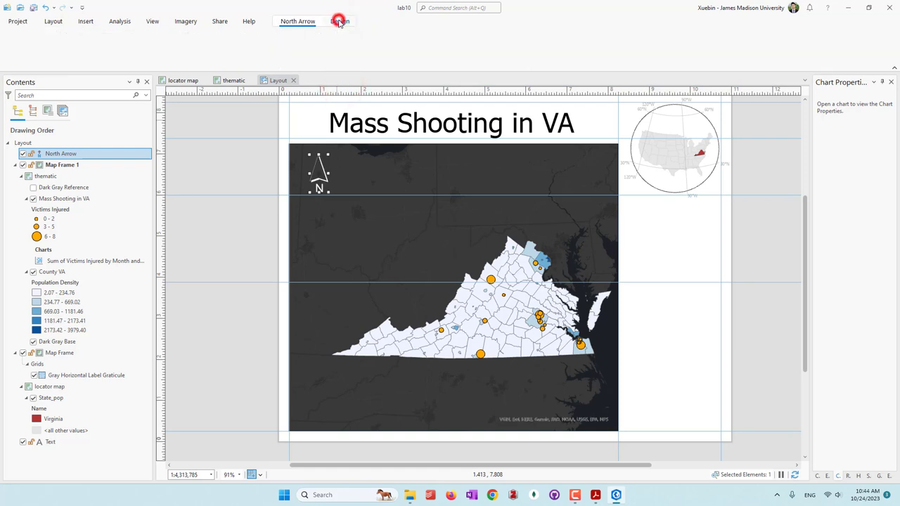
{"action": "left_click", "coordinate": [155, 35]}
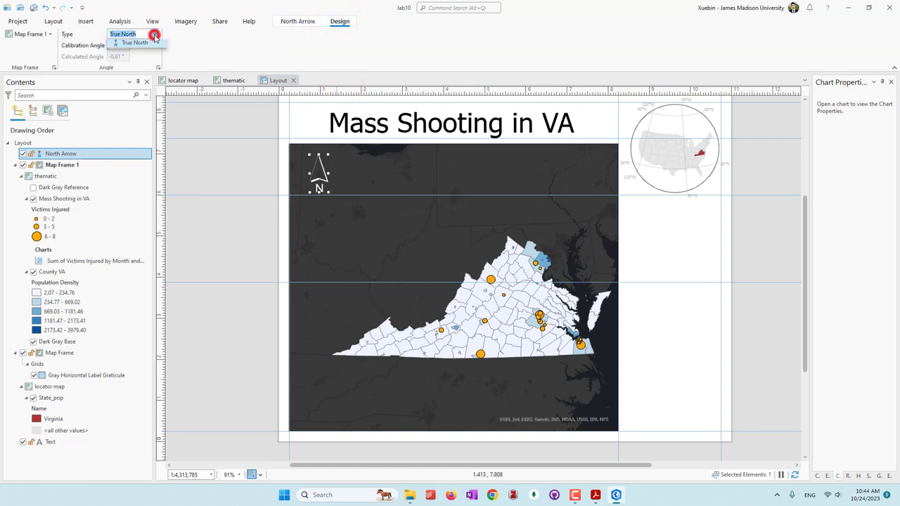
{"action": "left_click", "coordinate": [155, 34]}
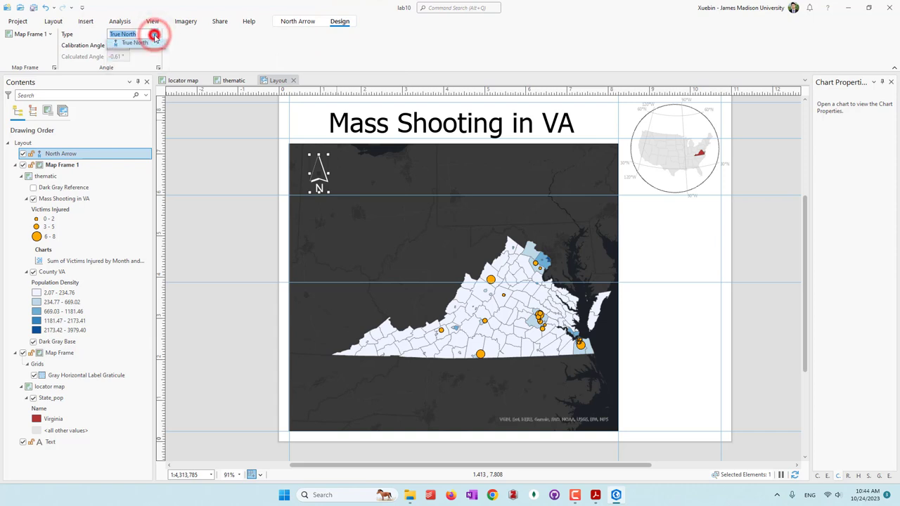
{"action": "left_click", "coordinate": [156, 35]}
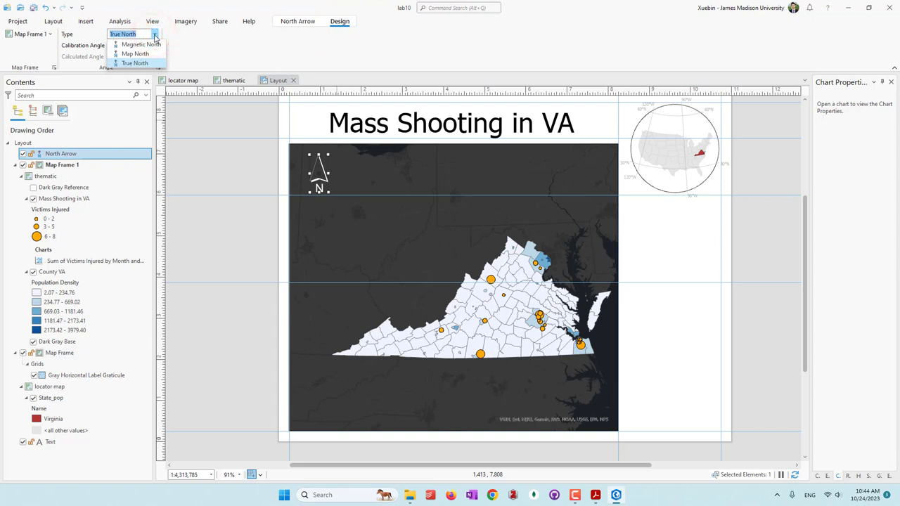
{"action": "left_click", "coordinate": [246, 48]}
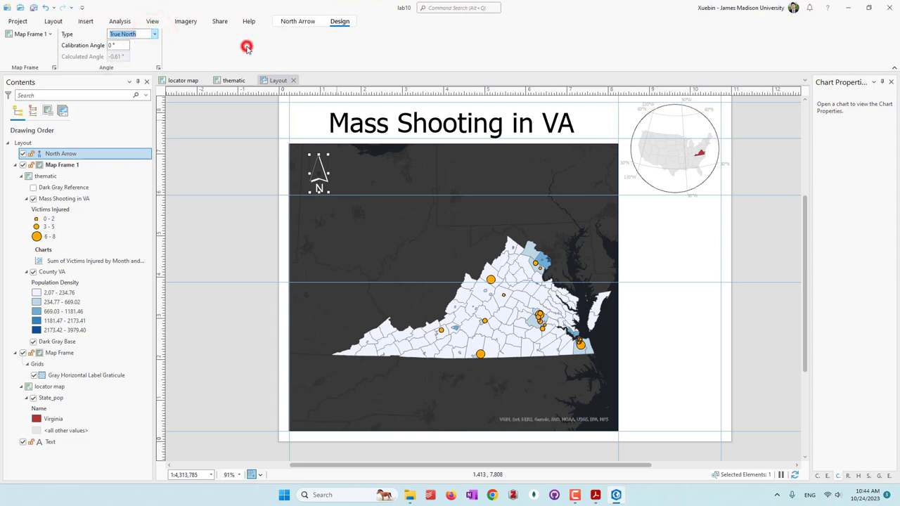
{"action": "left_click", "coordinate": [304, 21]}
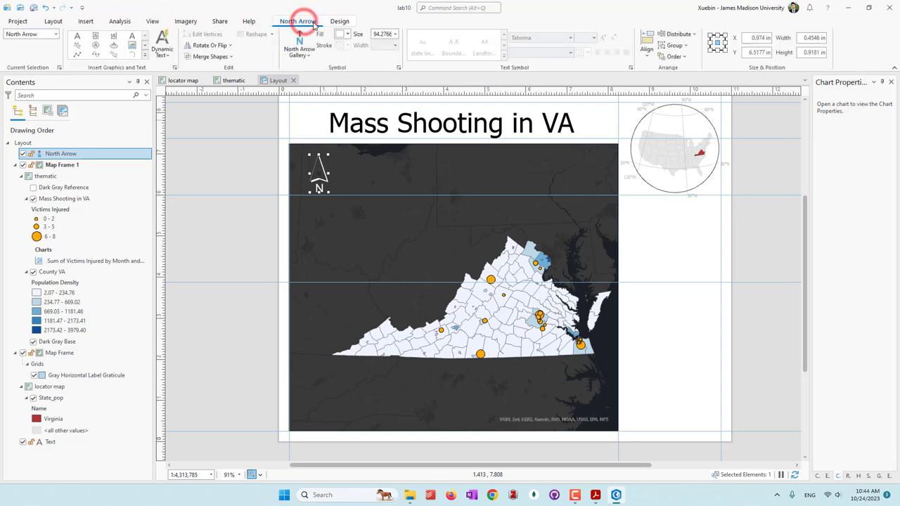
{"action": "left_click", "coordinate": [385, 18]}
Insert a Scale Line 1 Metric scale bar for the thematic map frame, about 4.6 inches wide, and position it below Virginia
{"action": "left_click", "coordinate": [374, 175]}
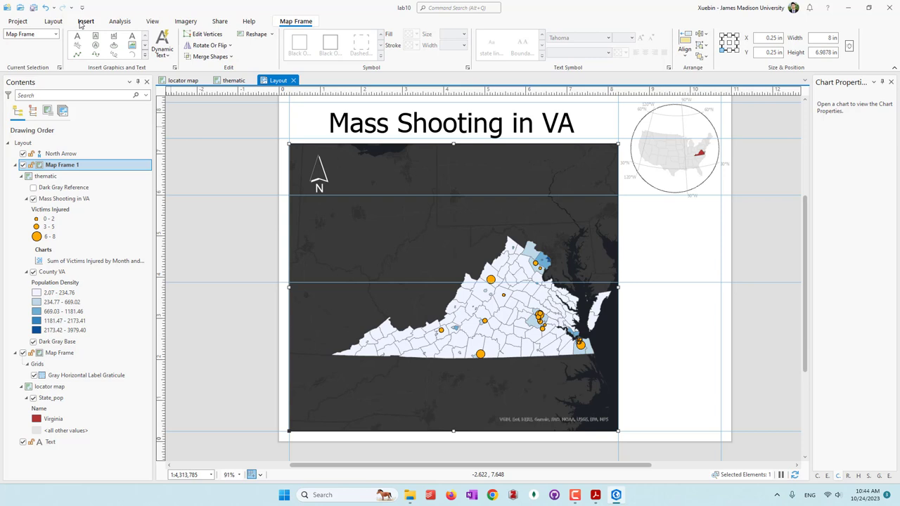
{"action": "left_click", "coordinate": [84, 21]}
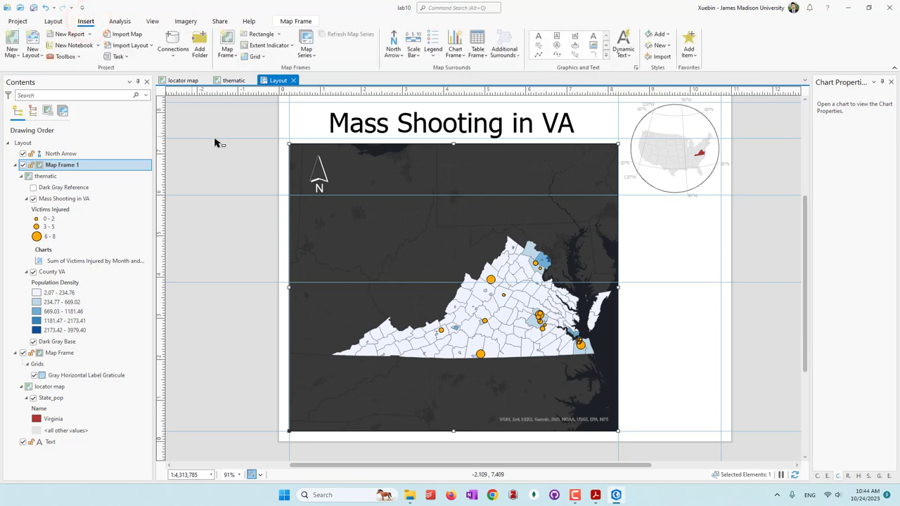
{"action": "left_click", "coordinate": [413, 44]}
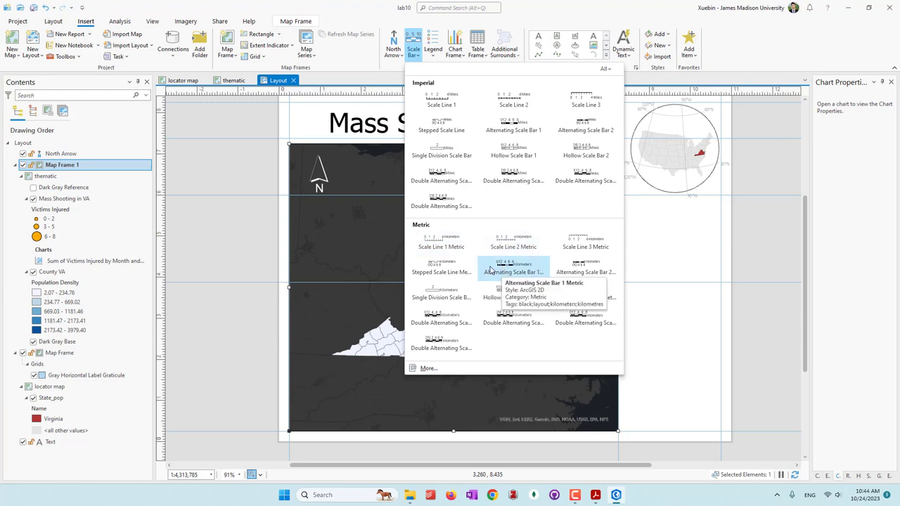
{"action": "left_click", "coordinate": [443, 243]}
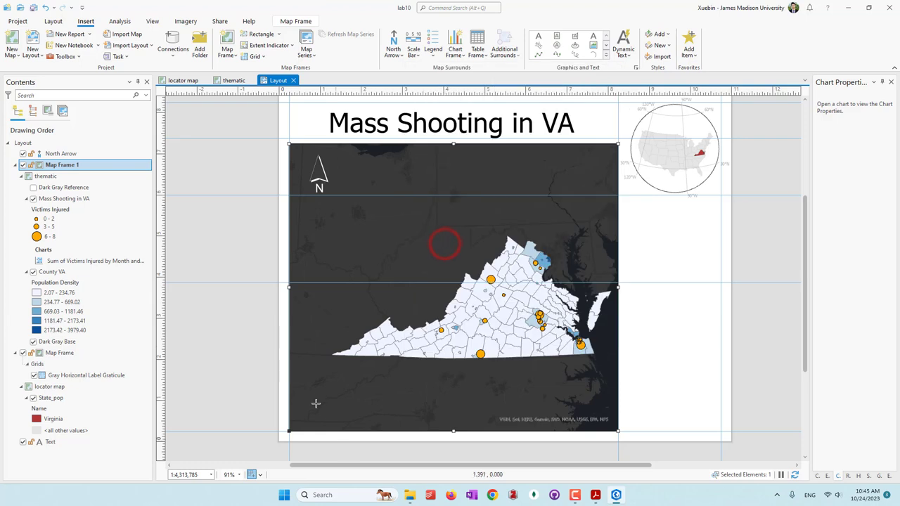
{"action": "left_click_drag", "start_coordinate": [372, 378], "coordinate": [559, 396]}
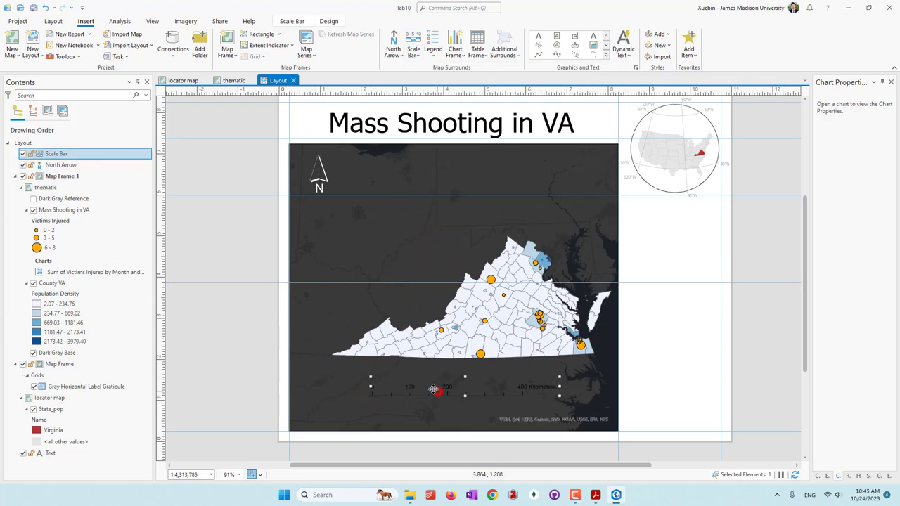
{"action": "left_click_drag", "start_coordinate": [434, 389], "coordinate": [423, 385]}
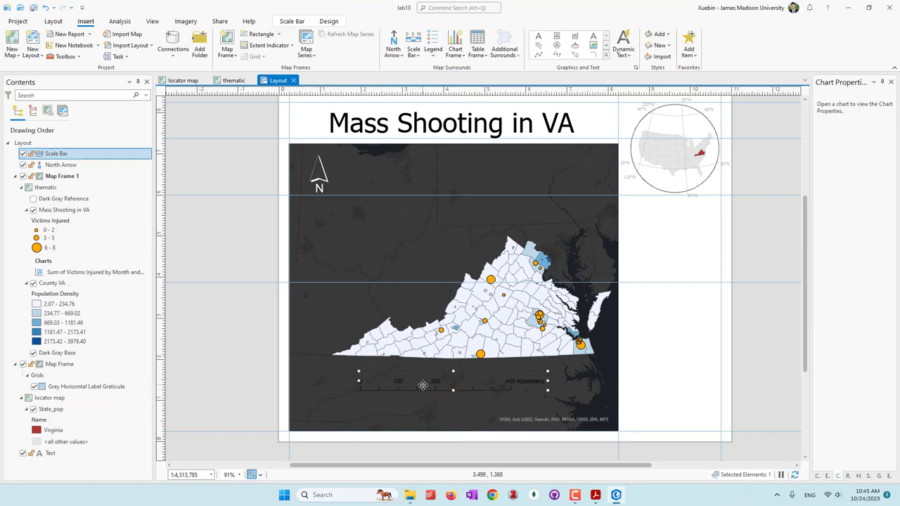
Format the scale bar with a white 2 pt stroke and white label text, and deselect it
{"action": "left_click", "coordinate": [285, 21]}
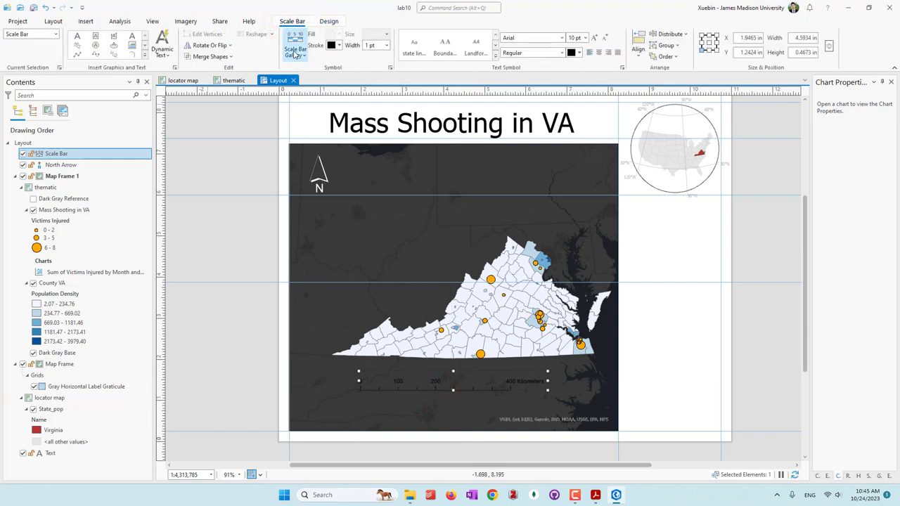
{"action": "left_click", "coordinate": [339, 47]}
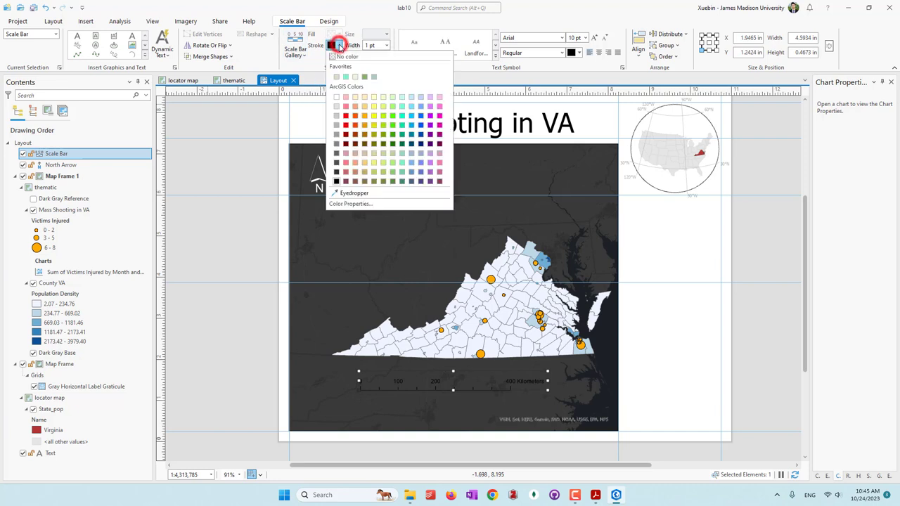
{"action": "left_click", "coordinate": [337, 98]}
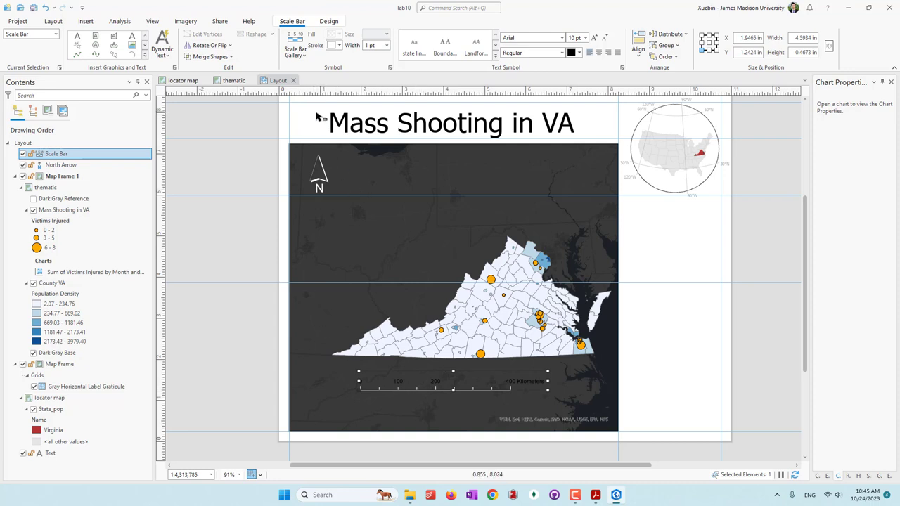
{"action": "left_click", "coordinate": [386, 45]}
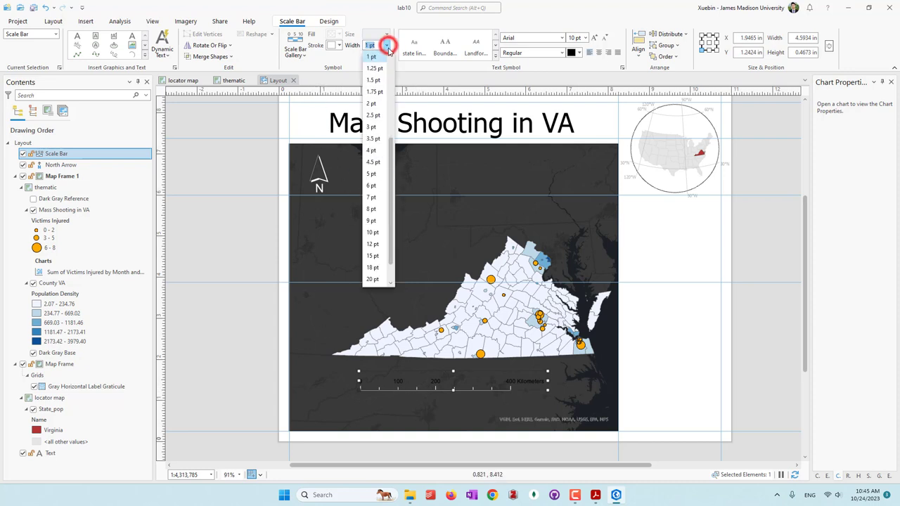
{"action": "left_click", "coordinate": [373, 104]}
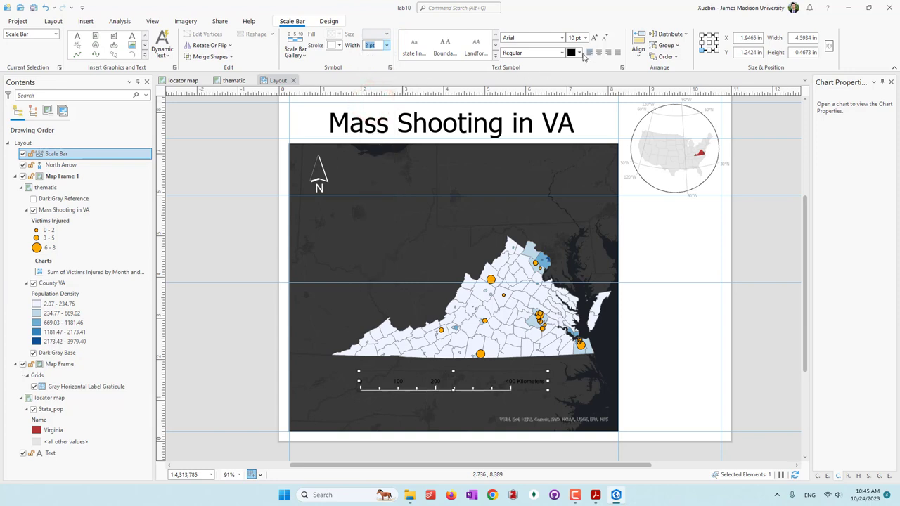
{"action": "left_click", "coordinate": [580, 52]}
{"action": "left_click", "coordinate": [577, 105]}
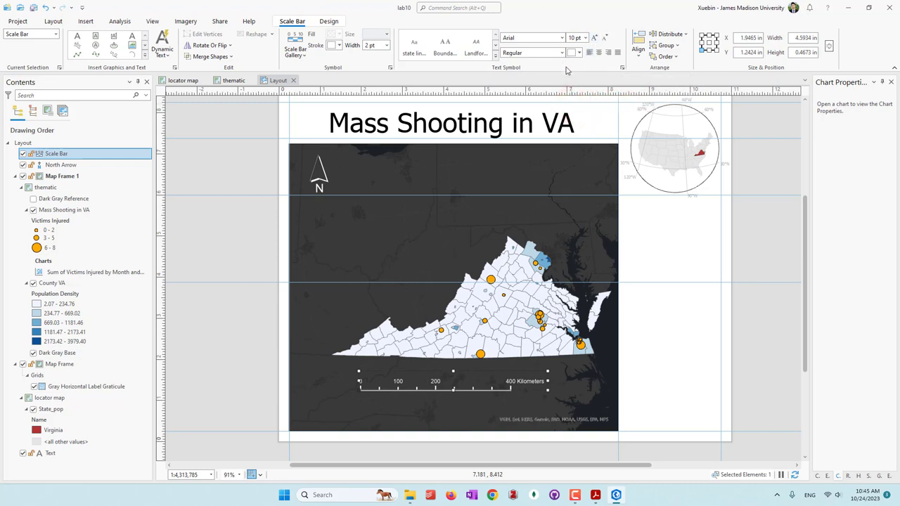
{"action": "left_click", "coordinate": [369, 307]}
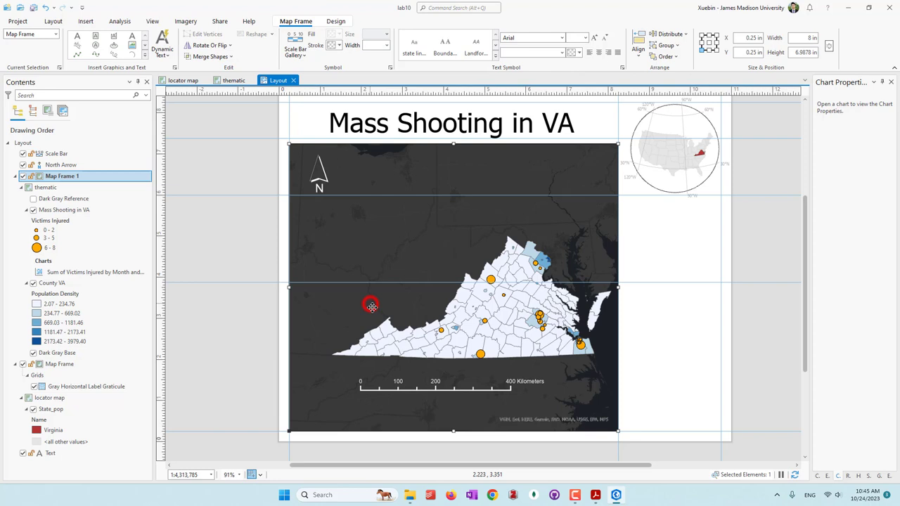
Select the scale bar and resize it from its right end, trying shorter lengths before settling on a 400-kilometer span
{"action": "left_click", "coordinate": [398, 384]}
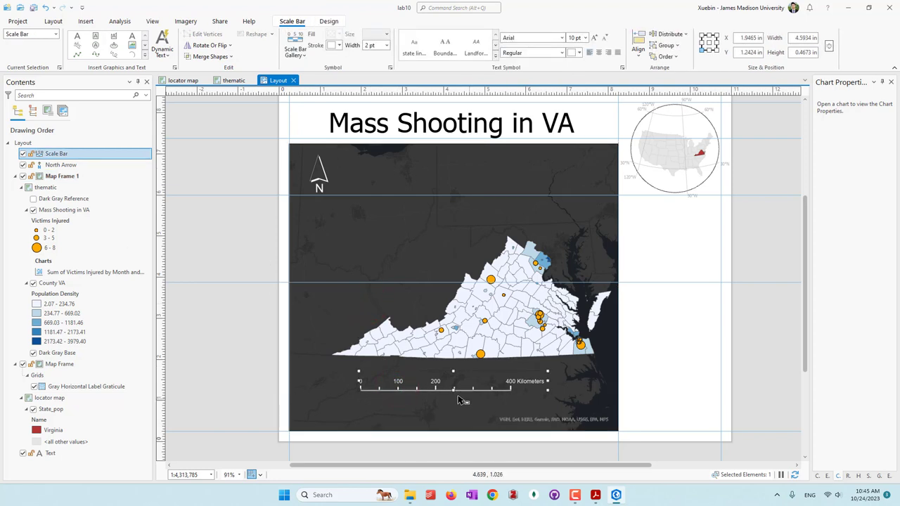
{"action": "left_click", "coordinate": [330, 21]}
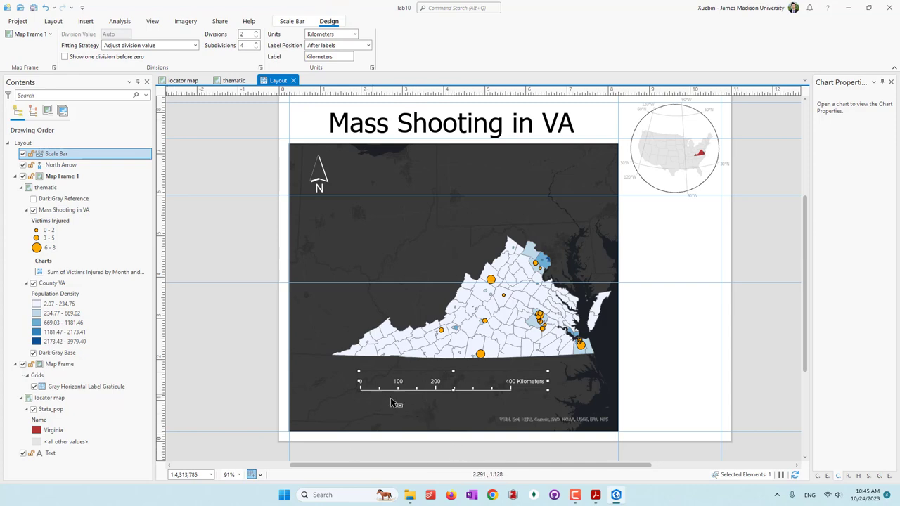
{"action": "scroll", "coordinate": [380, 402], "scroll_direction": "up", "scroll_amount": 2}
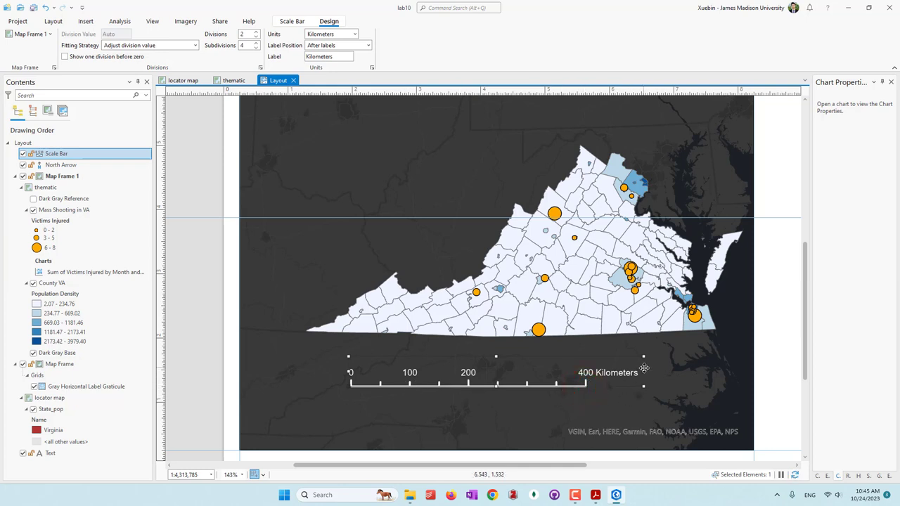
{"action": "left_click_drag", "start_coordinate": [644, 368], "coordinate": [557, 374]}
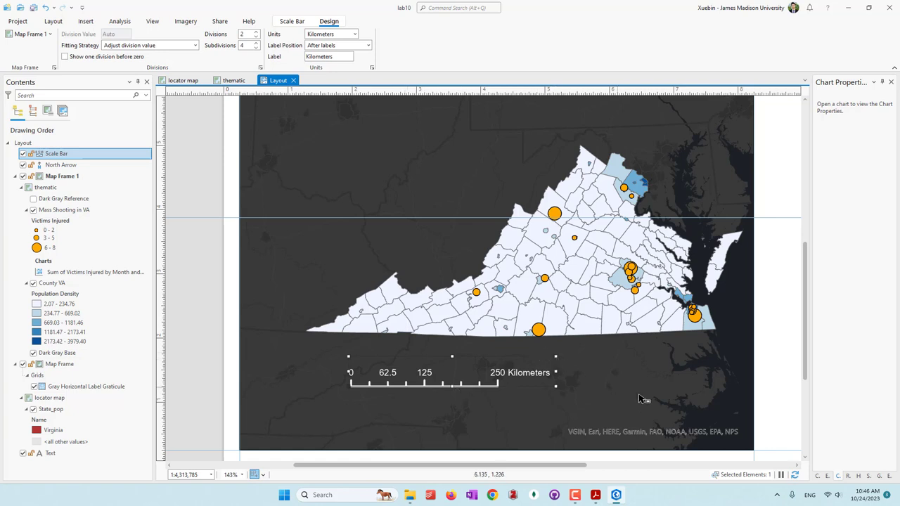
{"action": "left_click_drag", "start_coordinate": [555, 372], "coordinate": [615, 372]}
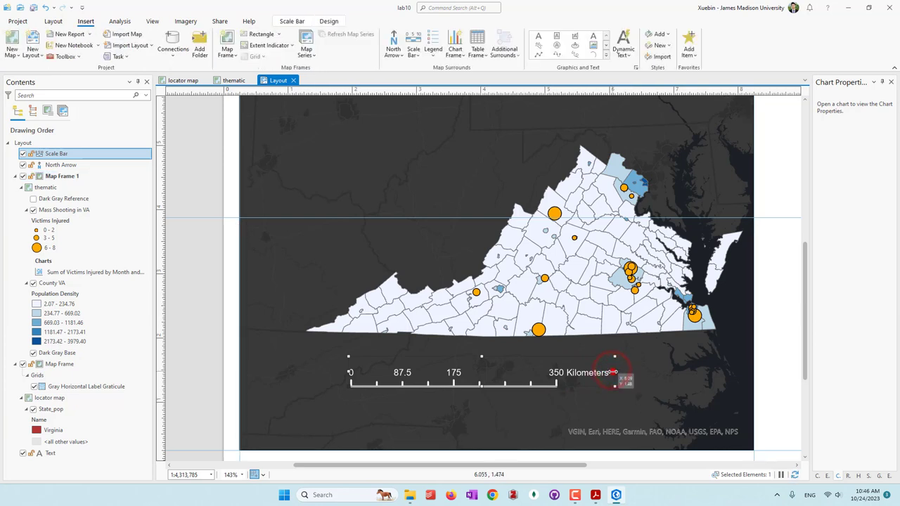
{"action": "left_click_drag", "start_coordinate": [614, 372], "coordinate": [642, 373]}
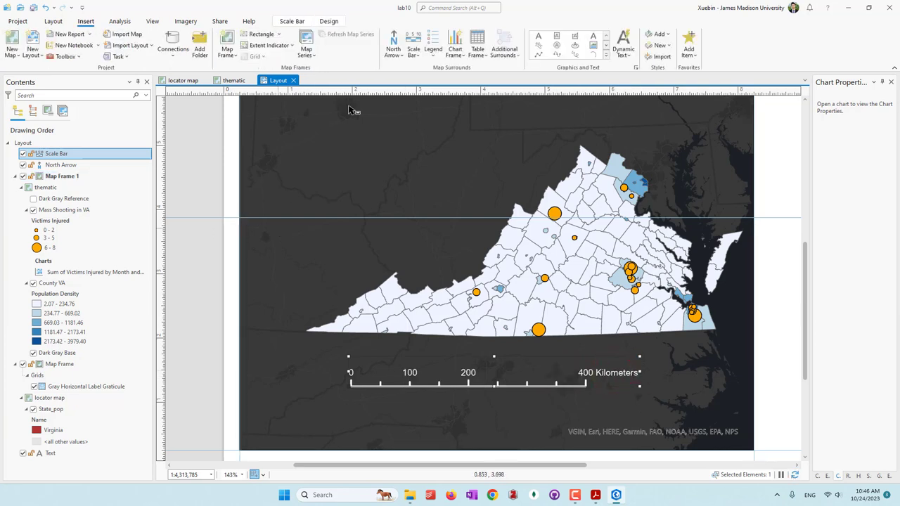
Try three and five subdivisions on the scale bar, and deselect it
{"action": "left_click", "coordinate": [329, 21]}
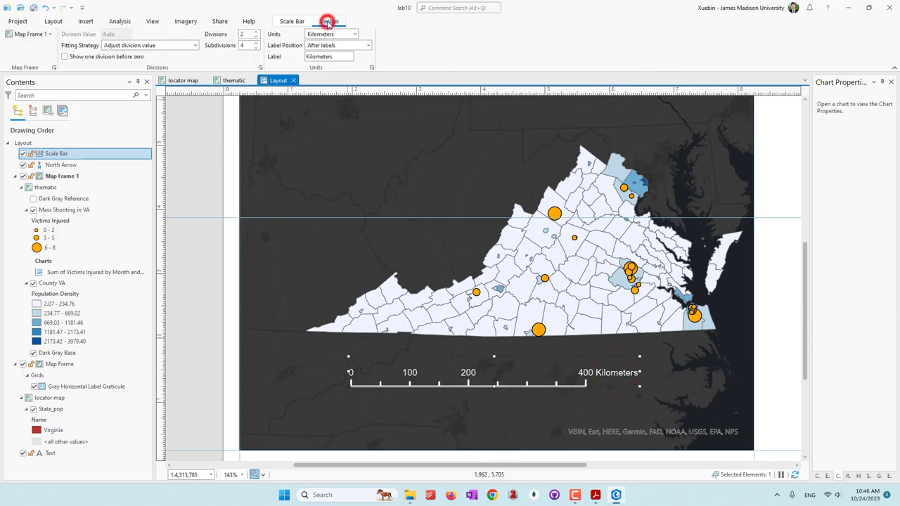
{"action": "left_click", "coordinate": [256, 48]}
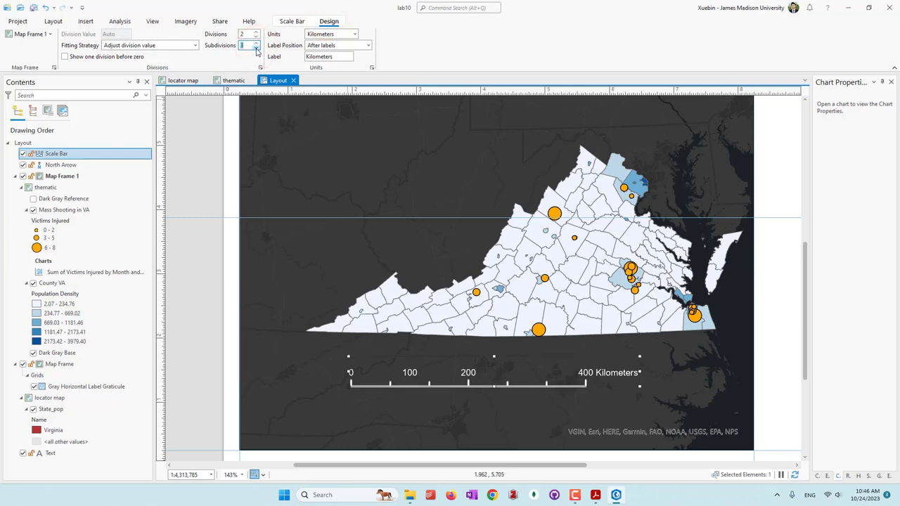
{"action": "left_click", "coordinate": [257, 43]}
{"action": "left_click", "coordinate": [434, 263]}
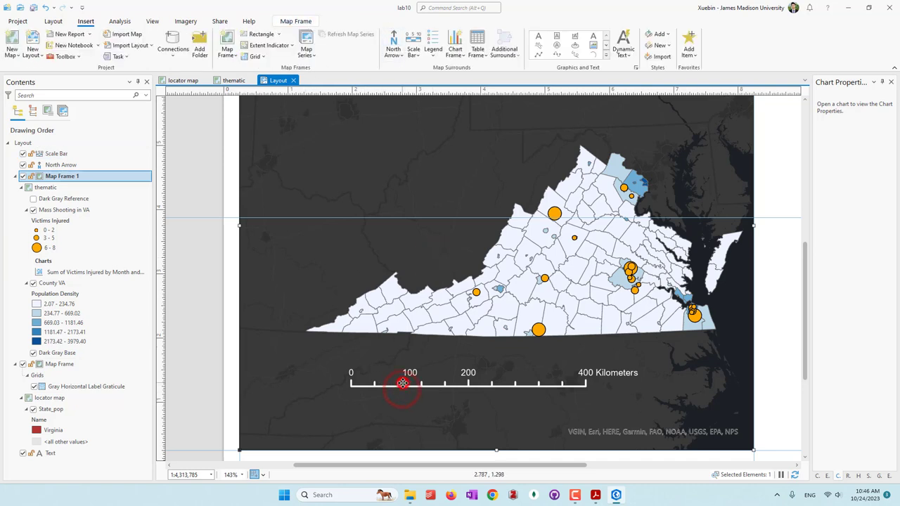
Set the scale bar to 4 divisions and 2 subdivisions, and deselect it
{"action": "left_click", "coordinate": [402, 385]}
{"action": "left_click", "coordinate": [329, 21]}
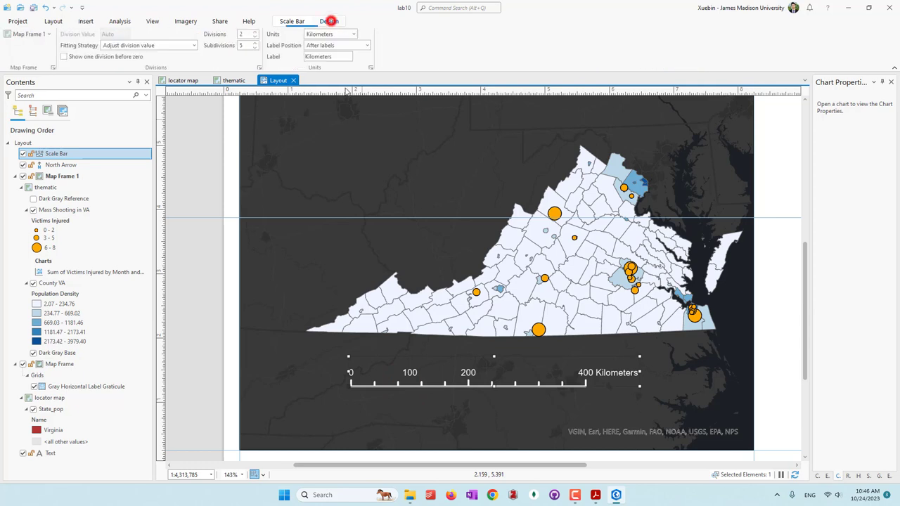
{"action": "left_click", "coordinate": [257, 32]}
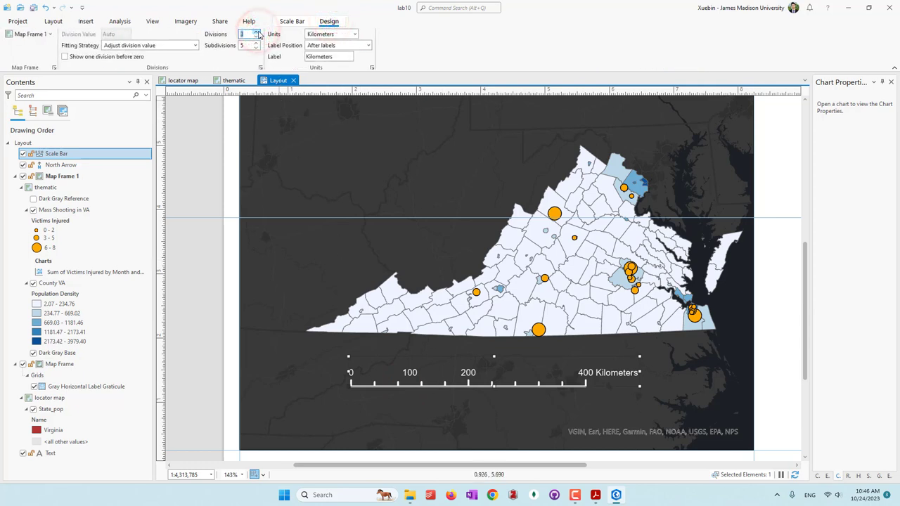
{"action": "left_click", "coordinate": [258, 32]}
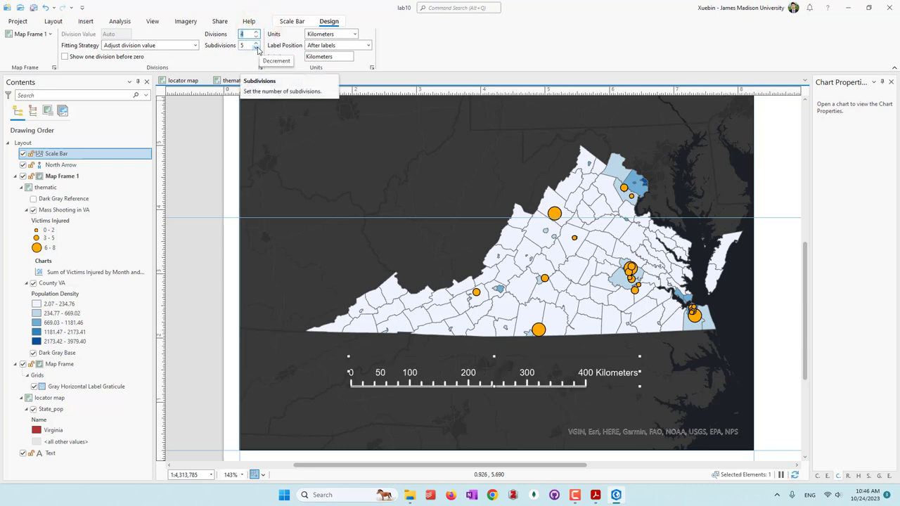
{"action": "left_click", "coordinate": [256, 48]}
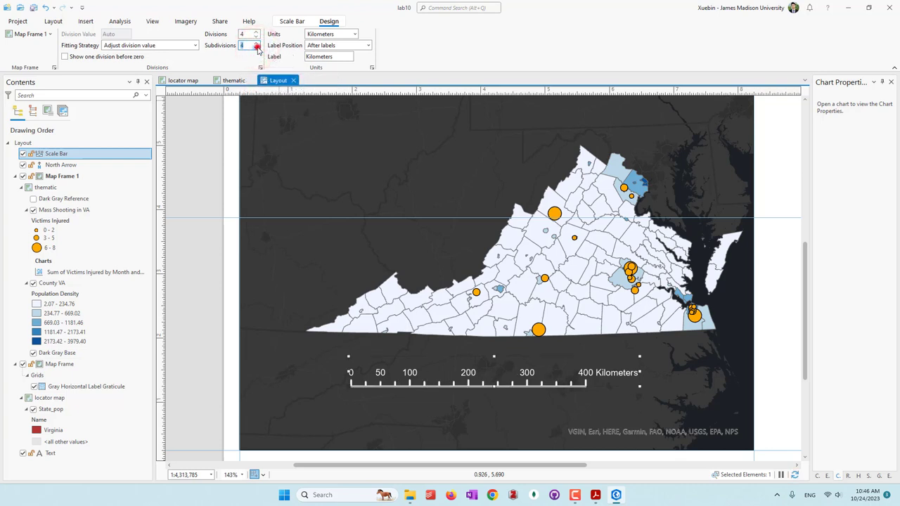
{"action": "left_click", "coordinate": [256, 48]}
{"action": "left_click", "coordinate": [256, 48]}
{"action": "left_click", "coordinate": [462, 406]}
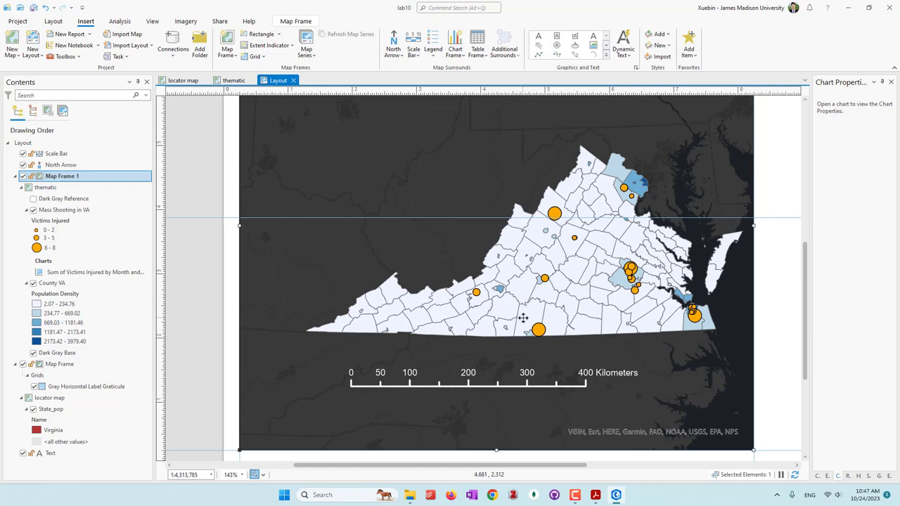
Insert a Legend 1 legend in the empty area northwest of Virginia on the thematic map, and widen it to about 3.5 inches
{"action": "scroll", "coordinate": [523, 315], "scroll_direction": "down", "scroll_amount": 4}
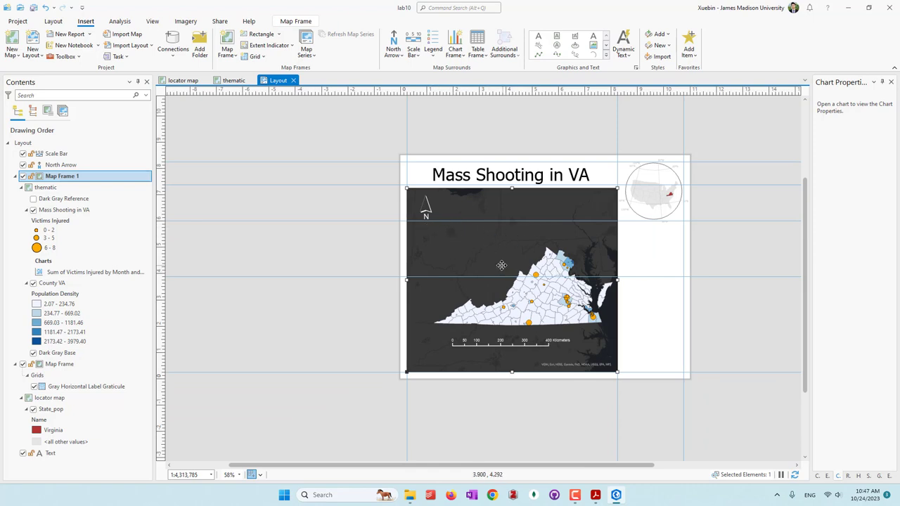
{"action": "left_click", "coordinate": [433, 55]}
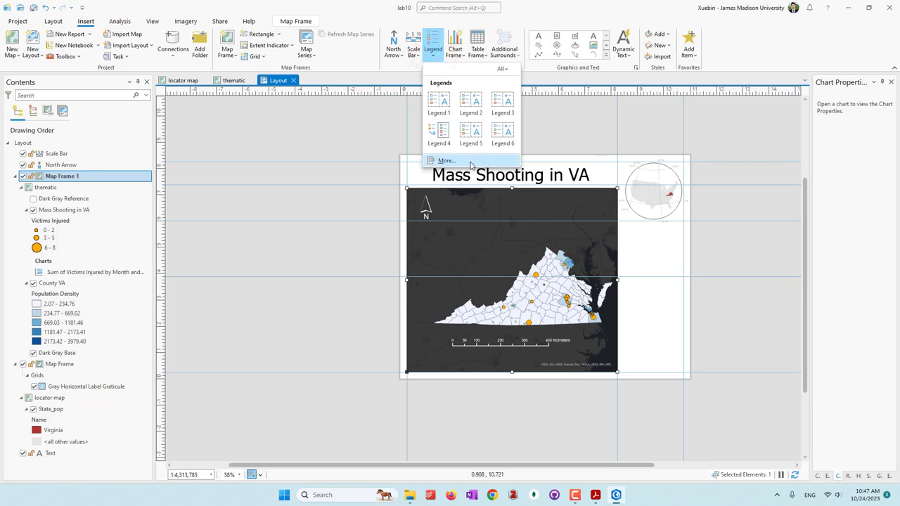
{"action": "left_click", "coordinate": [441, 102]}
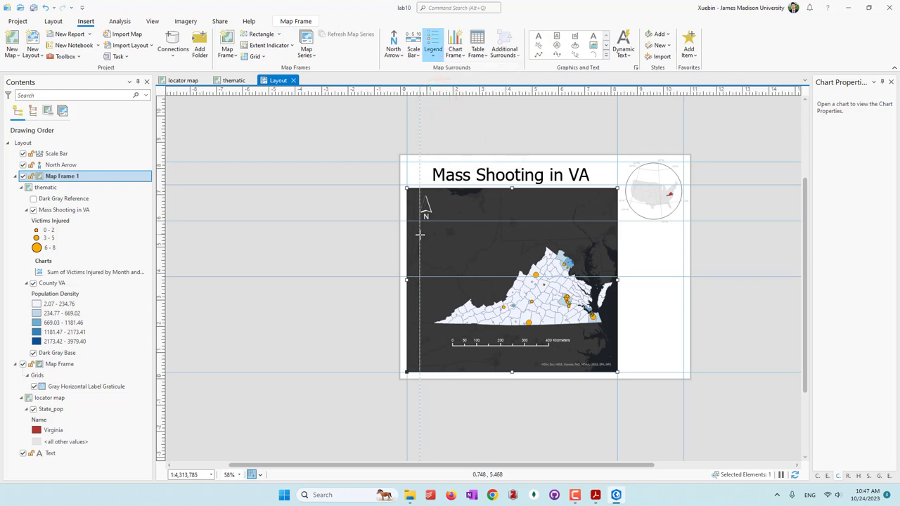
{"action": "left_click_drag", "start_coordinate": [420, 234], "coordinate": [505, 291]}
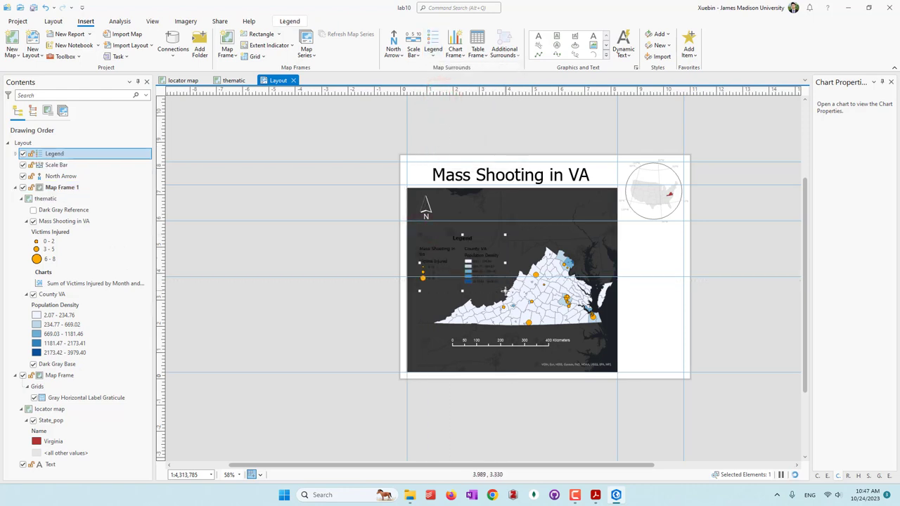
{"action": "scroll", "coordinate": [497, 282], "scroll_direction": "up", "scroll_amount": 3}
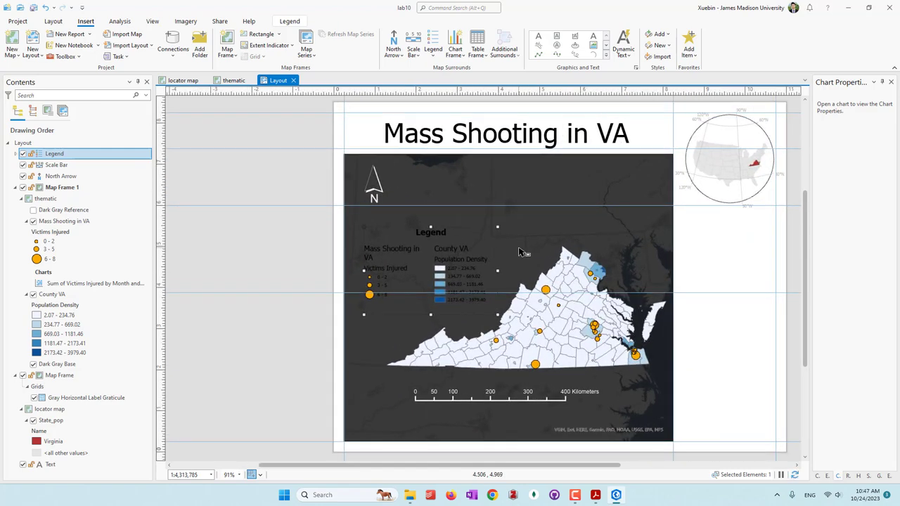
{"action": "scroll", "coordinate": [452, 270], "scroll_direction": "up", "scroll_amount": 3}
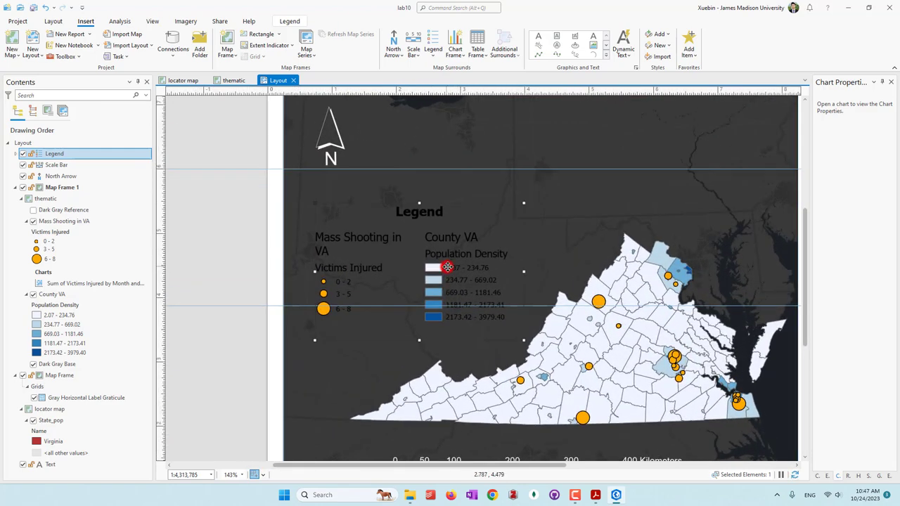
{"action": "left_click", "coordinate": [445, 266]}
{"action": "left_click_drag", "start_coordinate": [525, 272], "coordinate": [543, 270]}
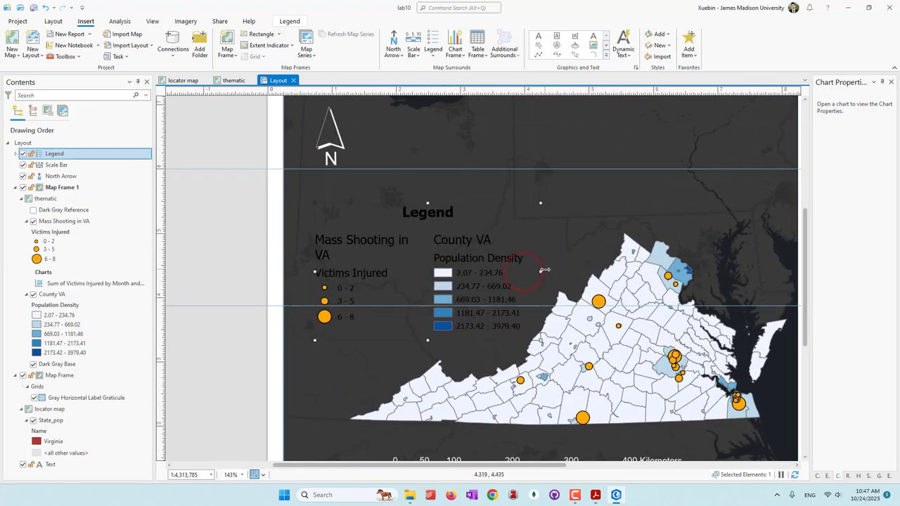
Set the legend's text color to white and deselect the legend
{"action": "left_click", "coordinate": [291, 21]}
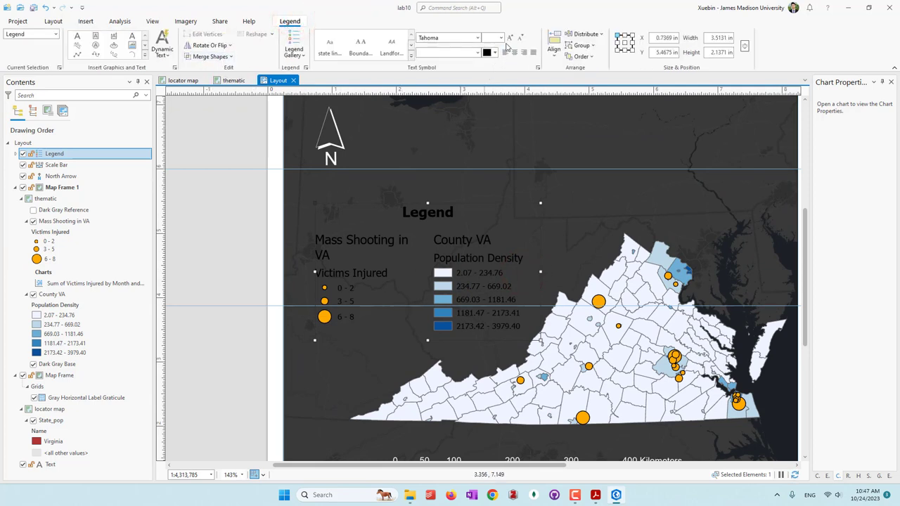
{"action": "left_click", "coordinate": [497, 52]}
{"action": "left_click", "coordinate": [493, 107]}
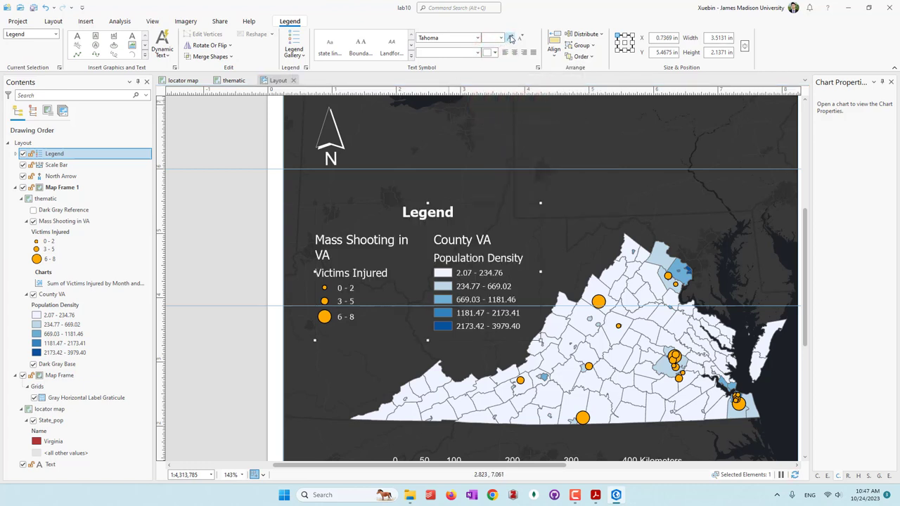
{"action": "left_click", "coordinate": [564, 250]}
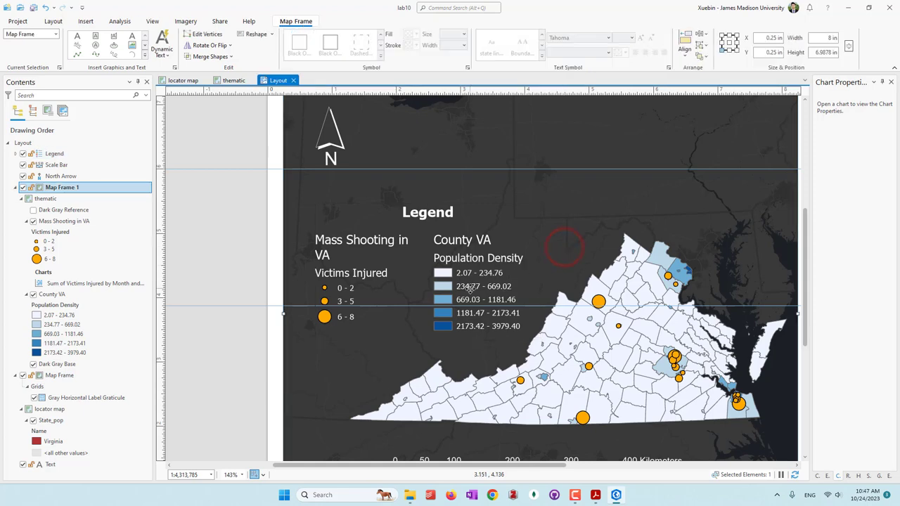
Examine the available legend styles and the legend's options, arrangement, display, placement and text symbol properties, leaving them as they are
{"action": "left_click", "coordinate": [533, 227]}
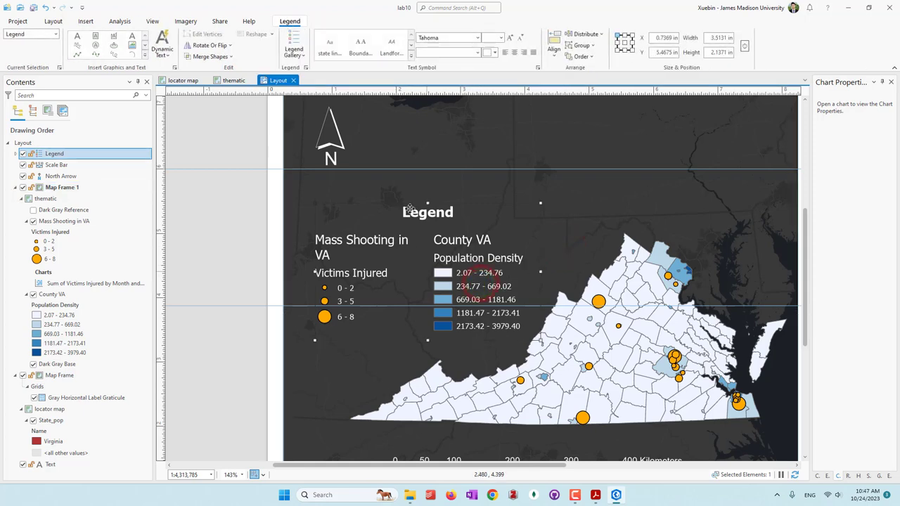
{"action": "left_click", "coordinate": [305, 58]}
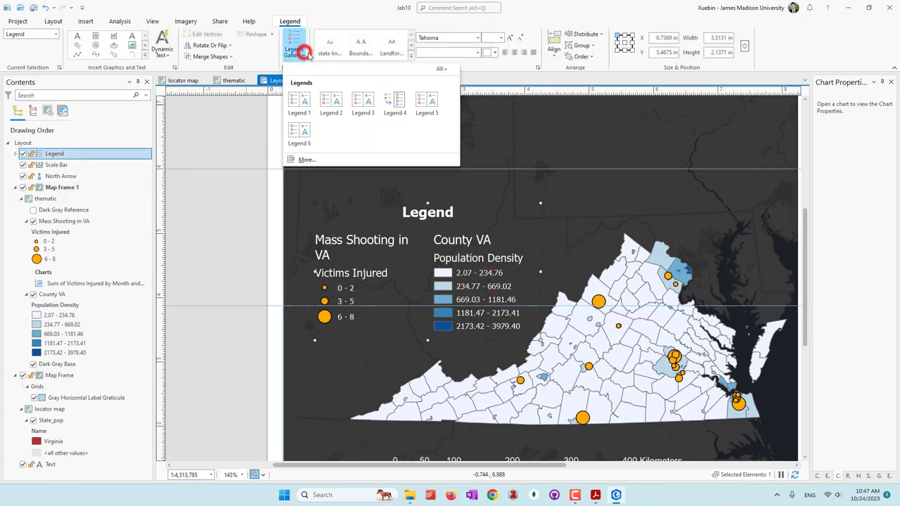
{"action": "left_click", "coordinate": [795, 58]}
{"action": "scroll", "coordinate": [214, 209], "scroll_direction": "down", "scroll_amount": 2}
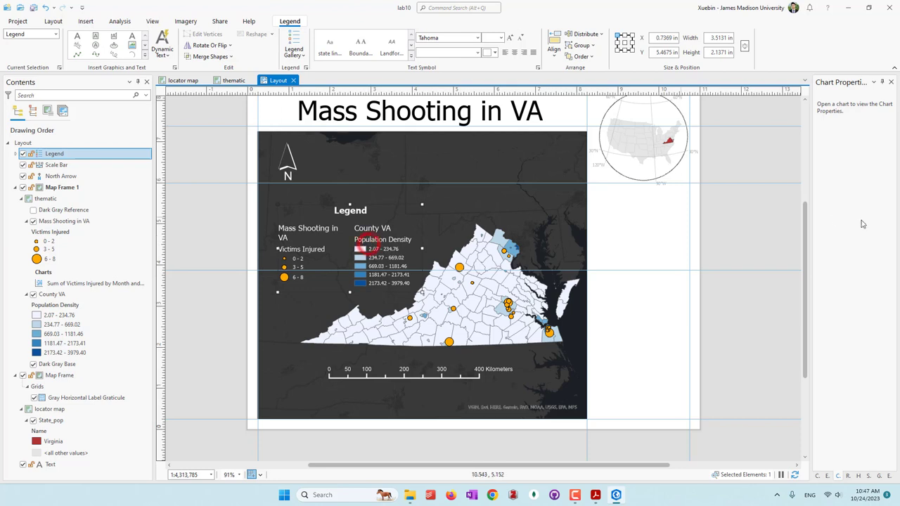
{"action": "left_click", "coordinate": [773, 323]}
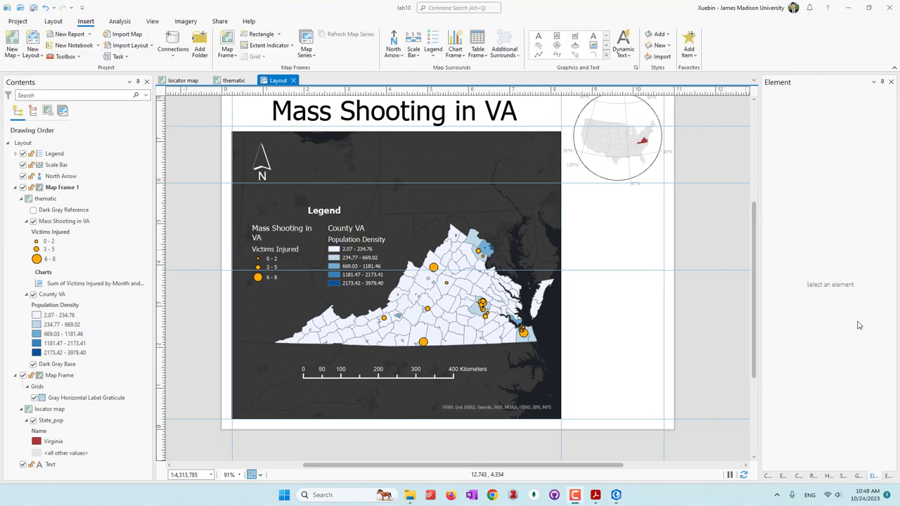
{"action": "left_click", "coordinate": [366, 242]}
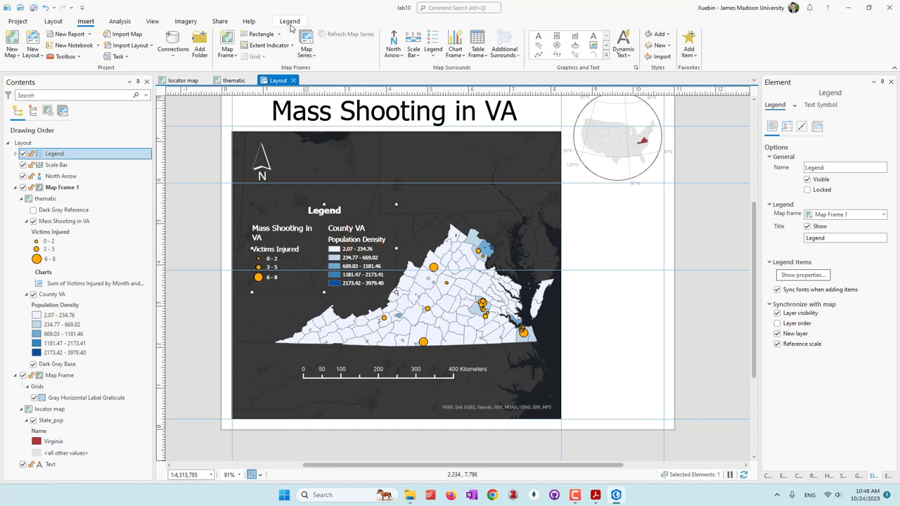
{"action": "left_click", "coordinate": [290, 22]}
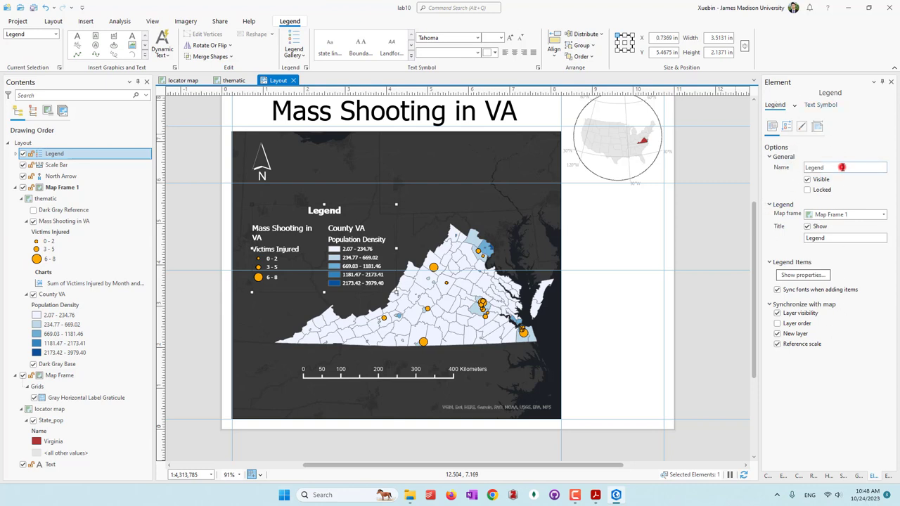
{"action": "left_click", "coordinate": [842, 167]}
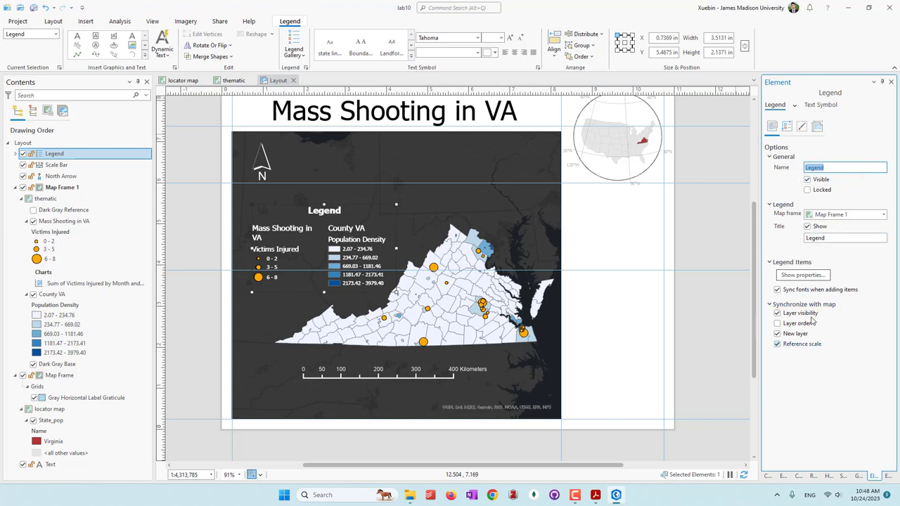
{"action": "left_click", "coordinate": [787, 126]}
{"action": "left_click", "coordinate": [802, 126]}
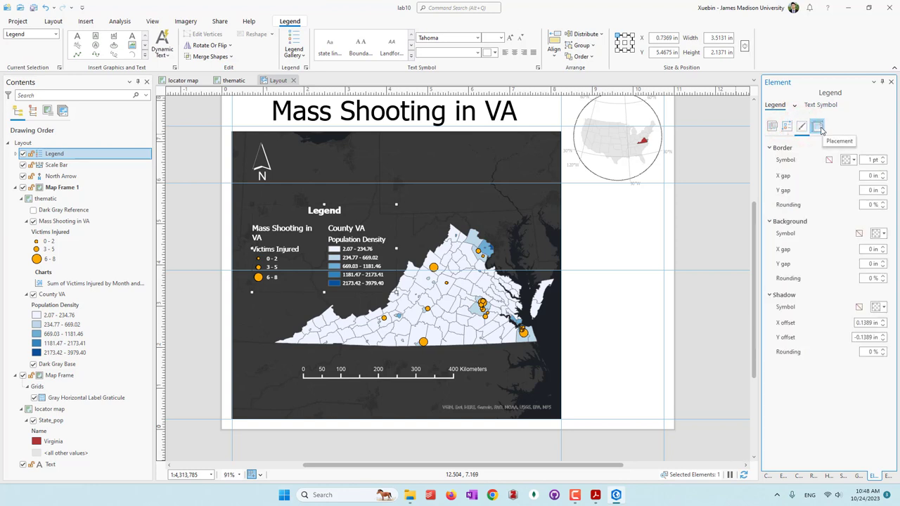
{"action": "left_click", "coordinate": [818, 128]}
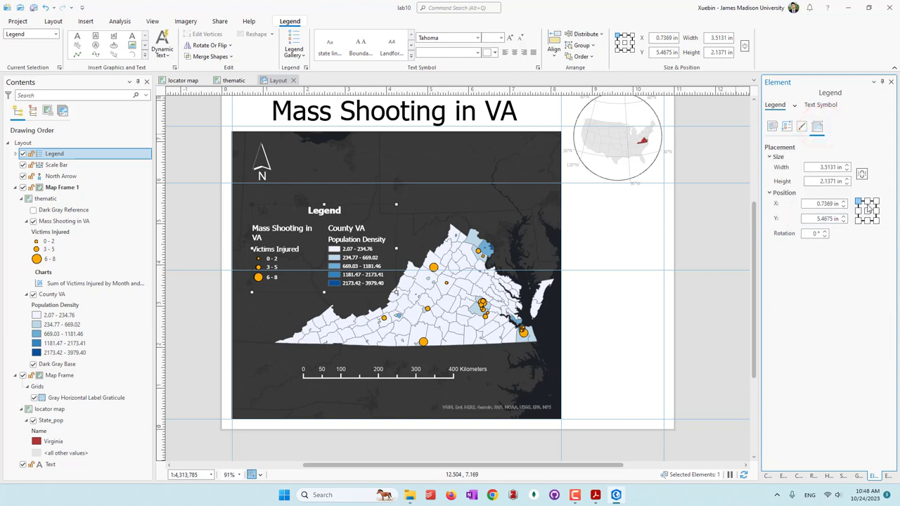
{"action": "left_click", "coordinate": [822, 105]}
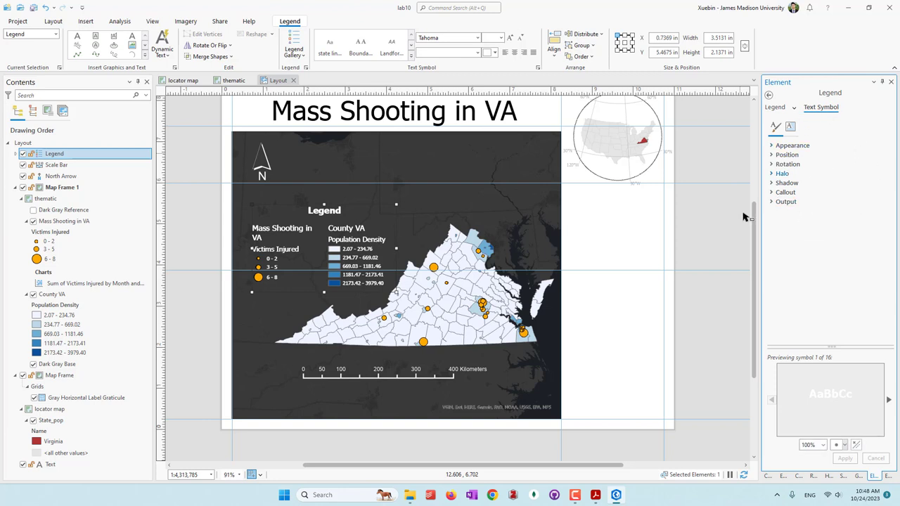
{"action": "left_click", "coordinate": [704, 224]}
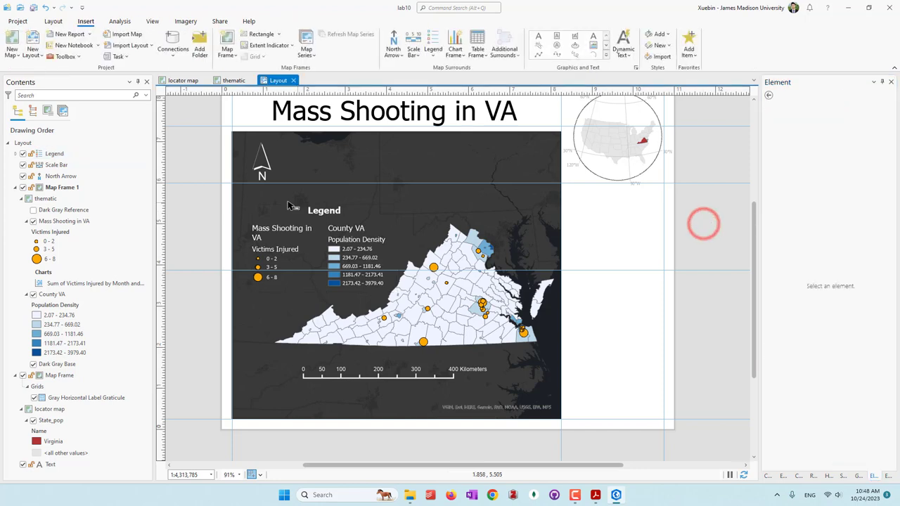
Move the legend slightly upward and shift the scale bar west so its start lines up with the legend's left edge
{"action": "scroll", "coordinate": [288, 205], "scroll_direction": "down", "scroll_amount": 3}
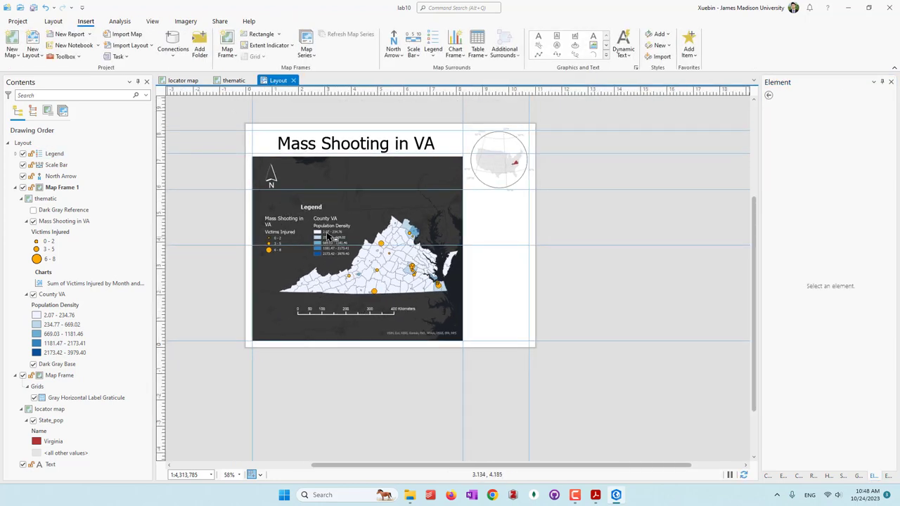
{"action": "left_click_drag", "start_coordinate": [331, 237], "coordinate": [327, 229]}
{"action": "left_click", "coordinate": [504, 296]}
{"action": "left_click_drag", "start_coordinate": [368, 310], "coordinate": [335, 311]}
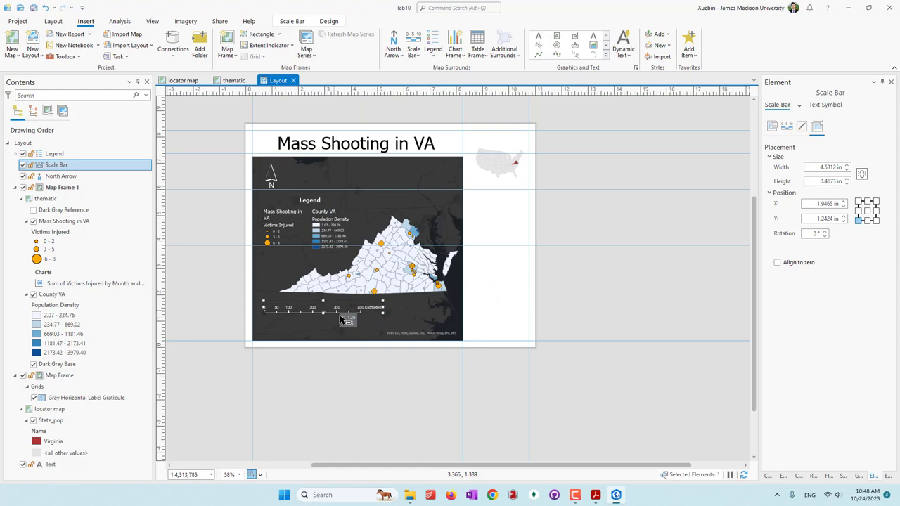
{"action": "left_click", "coordinate": [506, 312]}
Insert the Sum of Victims Injured chart frame below the locator map and widen it to 2.5 in between the vertical guides
{"action": "scroll", "coordinate": [496, 286], "scroll_direction": "up", "scroll_amount": 3}
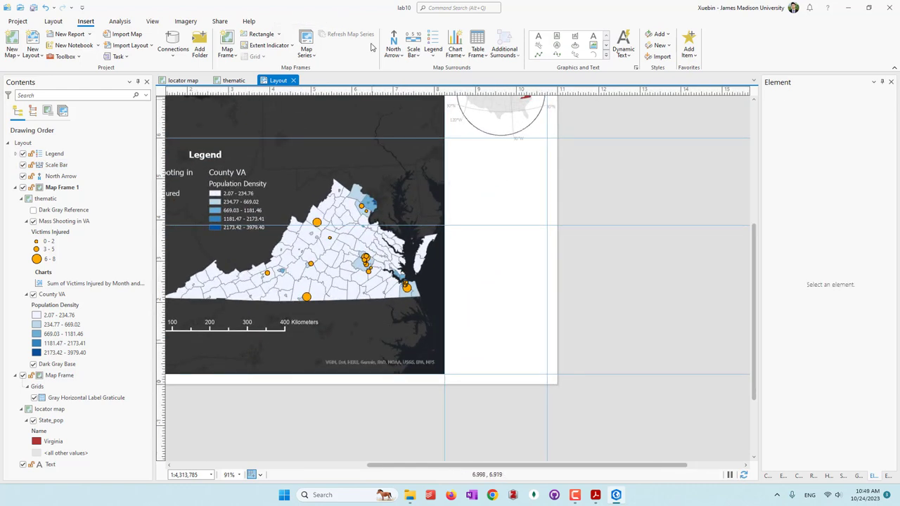
{"action": "left_click", "coordinate": [476, 57]}
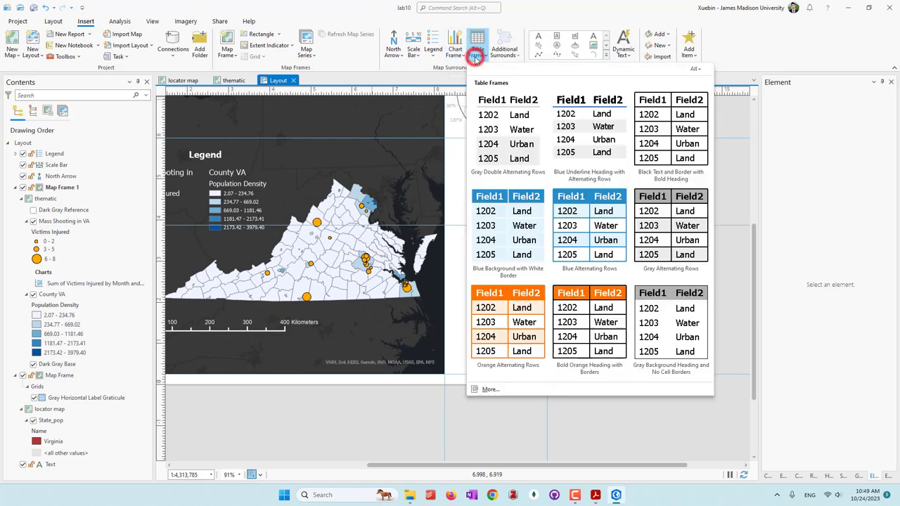
{"action": "left_click", "coordinate": [476, 56]}
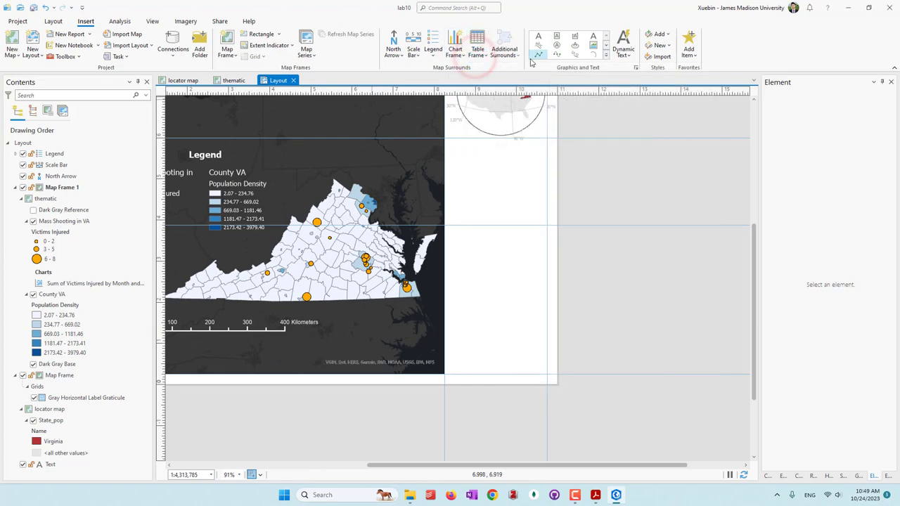
{"action": "left_click", "coordinate": [455, 55]}
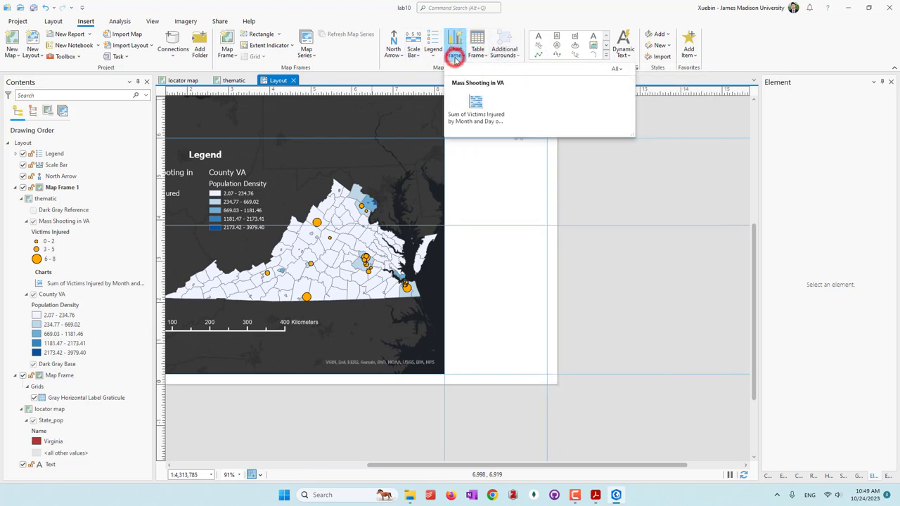
{"action": "left_click", "coordinate": [474, 120]}
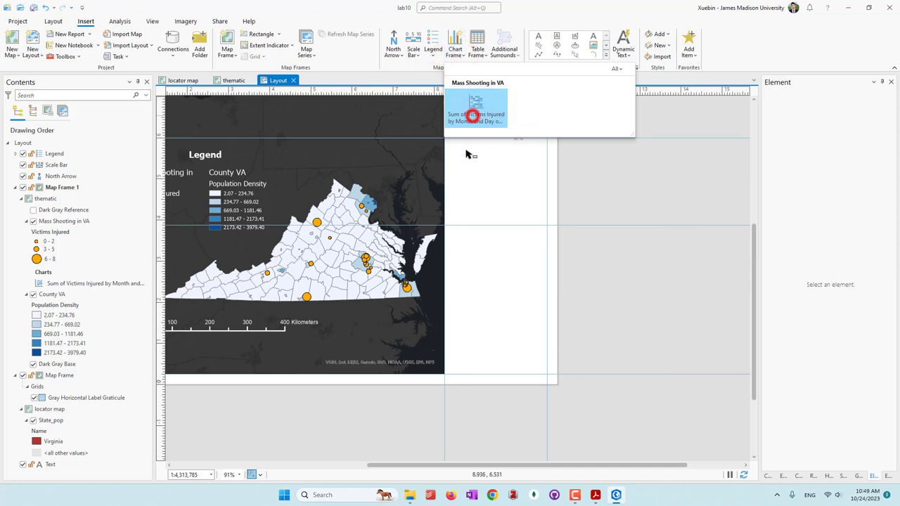
{"action": "left_click_drag", "start_coordinate": [452, 144], "coordinate": [545, 225]}
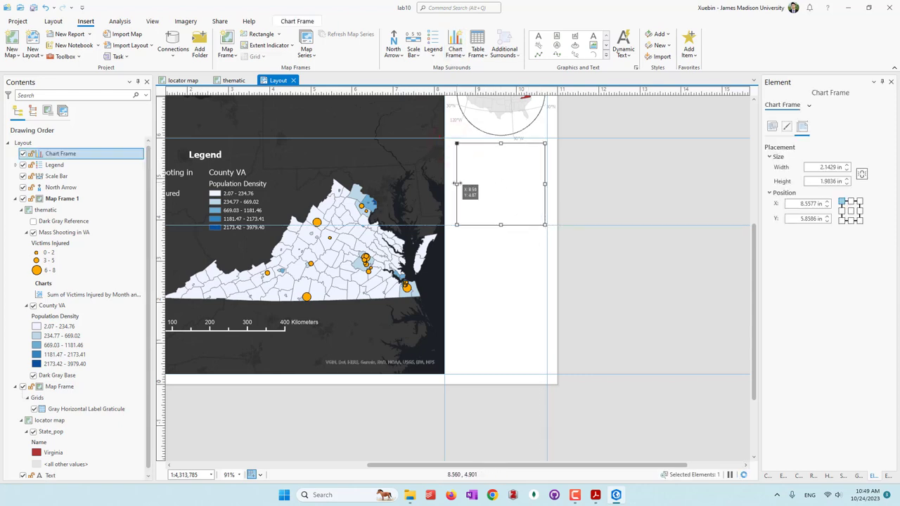
{"action": "left_click_drag", "start_coordinate": [457, 183], "coordinate": [444, 185]}
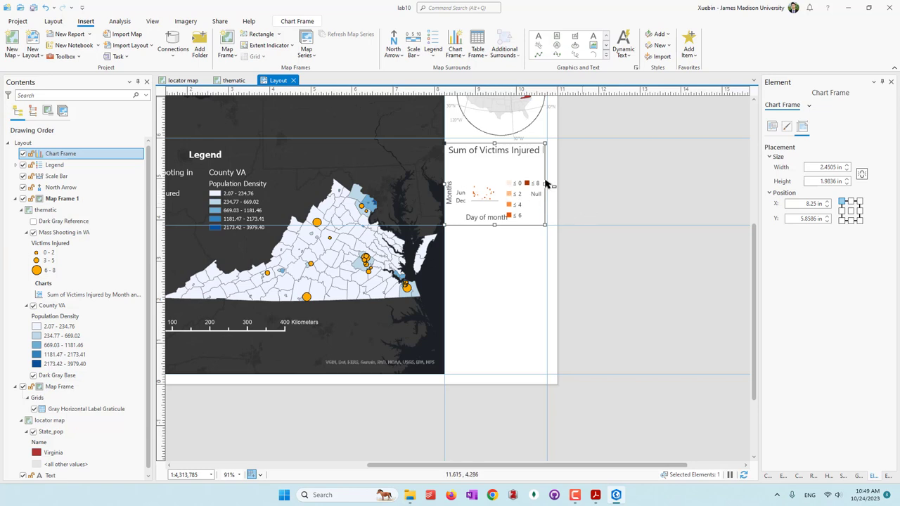
{"action": "left_click_drag", "start_coordinate": [548, 185], "coordinate": [550, 185]}
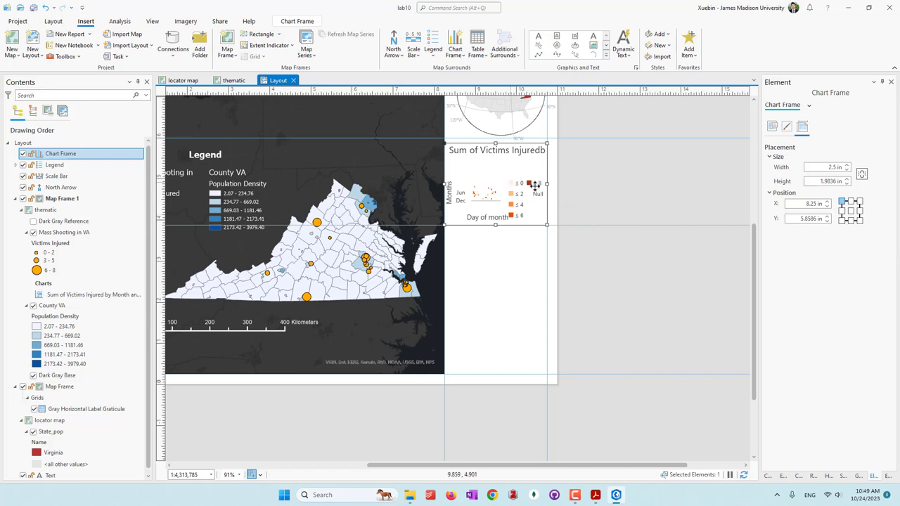
Narrow the thematic map frame to about 7.57 in and widen the chart frame to about 2.93 in so it meets the map's edge
{"action": "scroll", "coordinate": [590, 246], "scroll_direction": "down", "scroll_amount": 2}
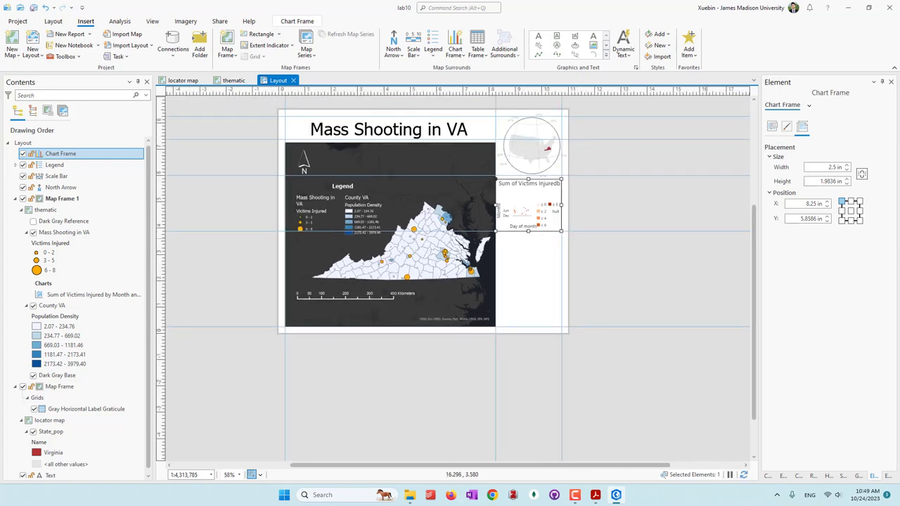
{"action": "left_click", "coordinate": [465, 201]}
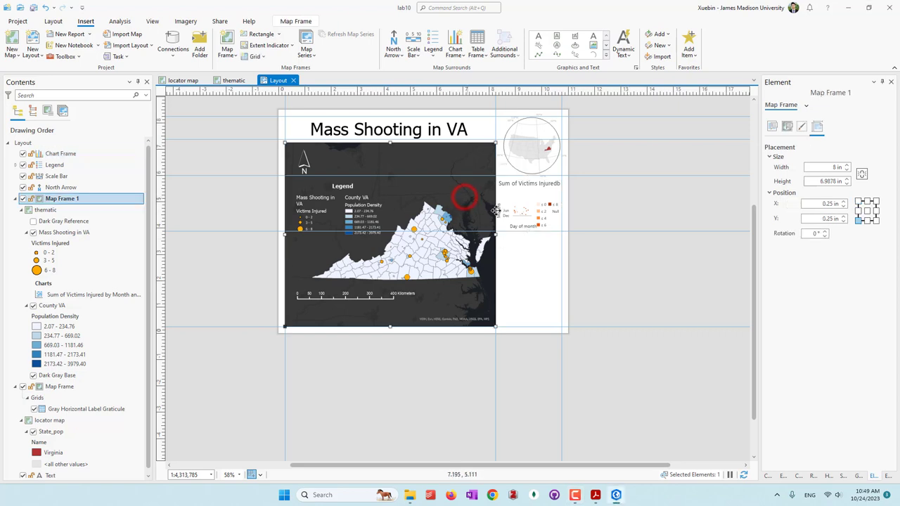
{"action": "mouse_move", "coordinate": [495, 235]}
{"action": "left_mouse_down"}
{"action": "mouse_move", "coordinate": [496, 245]}
{"action": "mouse_move", "coordinate": [488, 243]}
{"action": "left_mouse_up"}
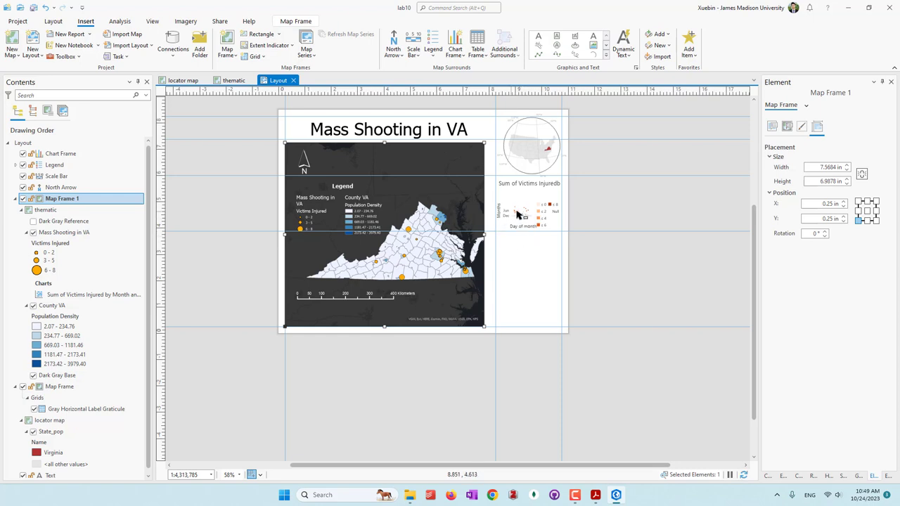
{"action": "left_click_drag", "start_coordinate": [516, 211], "coordinate": [485, 206]}
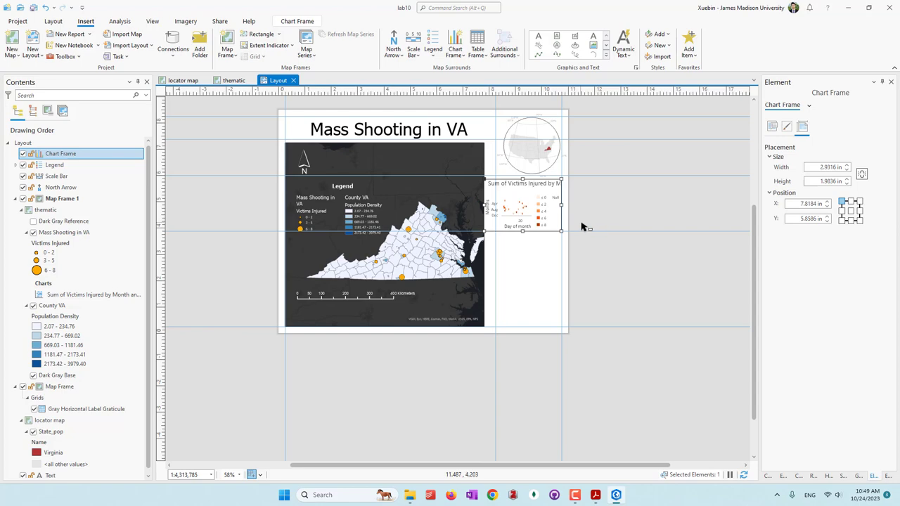
Extend the chart frame downward to a height of about 2.83 in and save the project
{"action": "scroll", "coordinate": [519, 201], "scroll_direction": "up", "scroll_amount": 3}
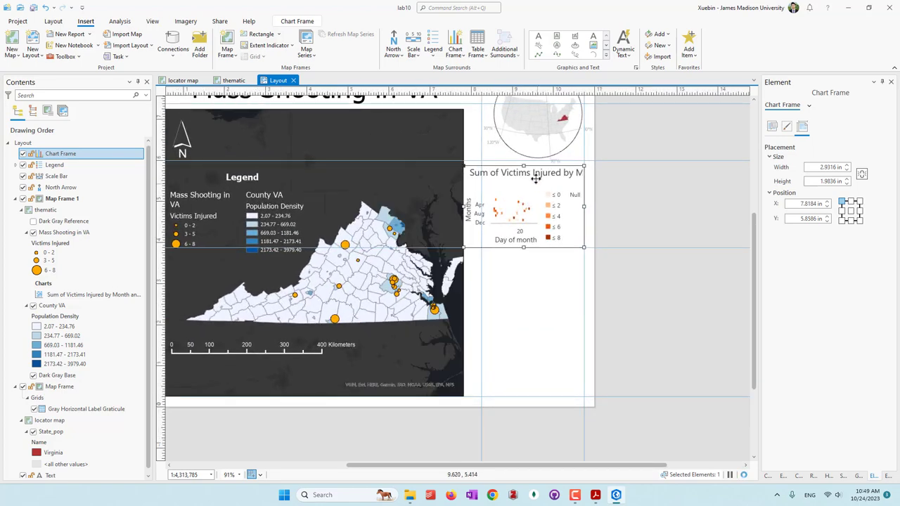
{"action": "left_click", "coordinate": [536, 178]}
{"action": "scroll", "coordinate": [526, 195], "scroll_direction": "up", "scroll_amount": 1}
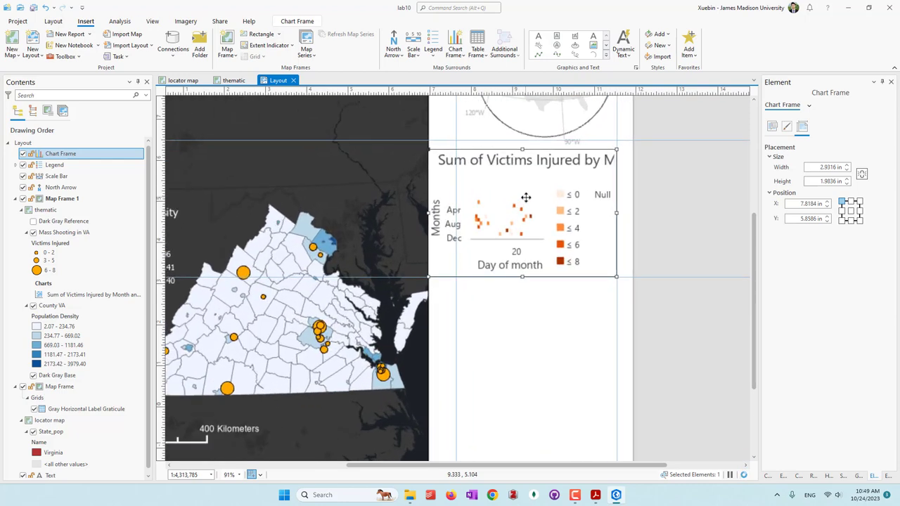
{"action": "scroll", "coordinate": [526, 195], "scroll_direction": "down", "scroll_amount": 2}
{"action": "scroll", "coordinate": [591, 262], "scroll_direction": "down", "scroll_amount": 1}
{"action": "scroll", "coordinate": [591, 263], "scroll_direction": "down", "scroll_amount": 2}
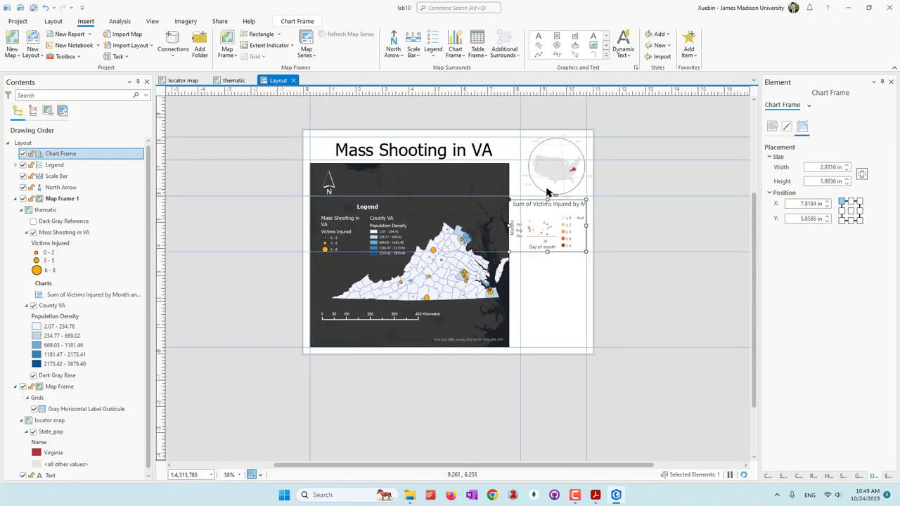
{"action": "left_click", "coordinate": [542, 176]}
{"action": "mouse_move", "coordinate": [527, 166]}
{"action": "left_mouse_down"}
{"action": "mouse_move", "coordinate": [517, 166]}
{"action": "mouse_move", "coordinate": [527, 167]}
{"action": "left_mouse_up"}
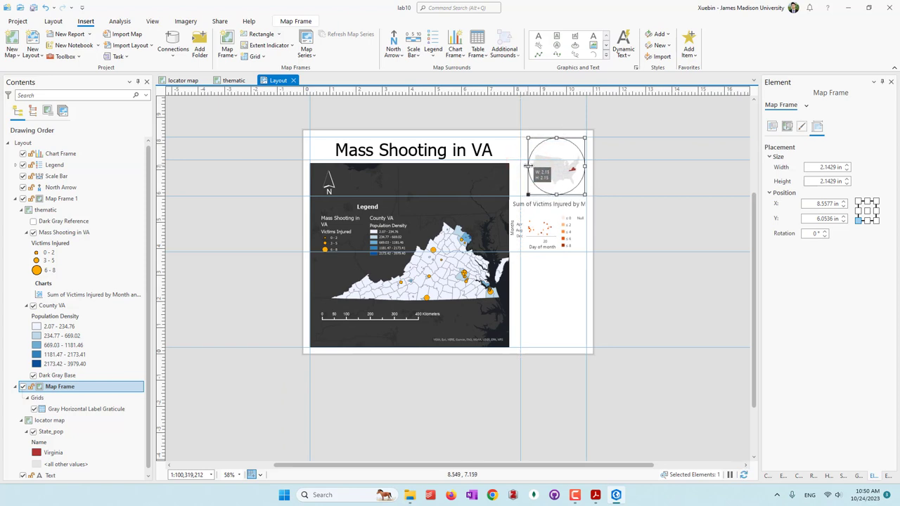
{"action": "left_click", "coordinate": [542, 230]}
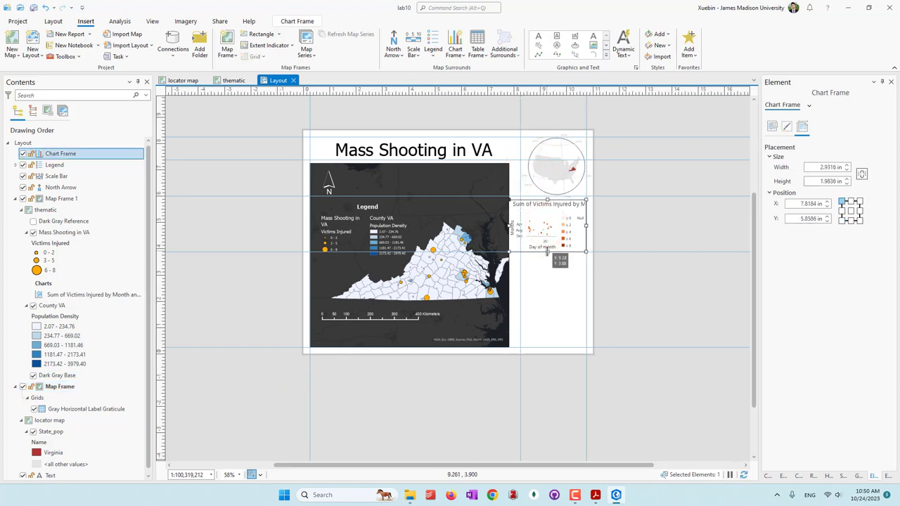
{"action": "left_click_drag", "start_coordinate": [543, 250], "coordinate": [548, 262]}
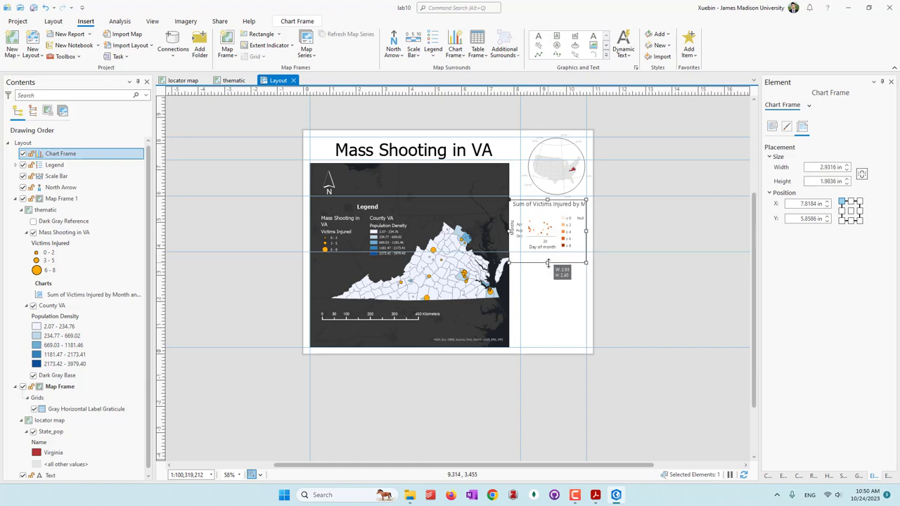
{"action": "scroll", "coordinate": [555, 275], "scroll_direction": "up", "scroll_amount": 3}
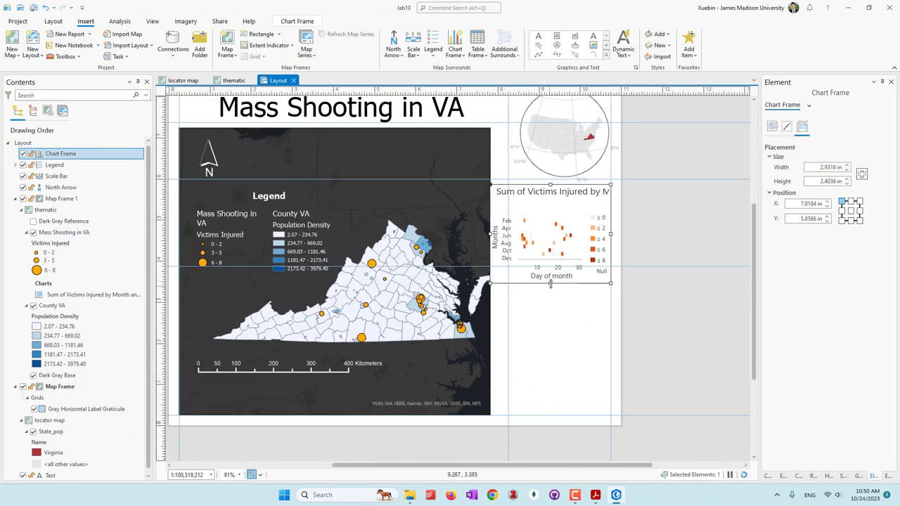
{"action": "left_click_drag", "start_coordinate": [551, 283], "coordinate": [551, 301]}
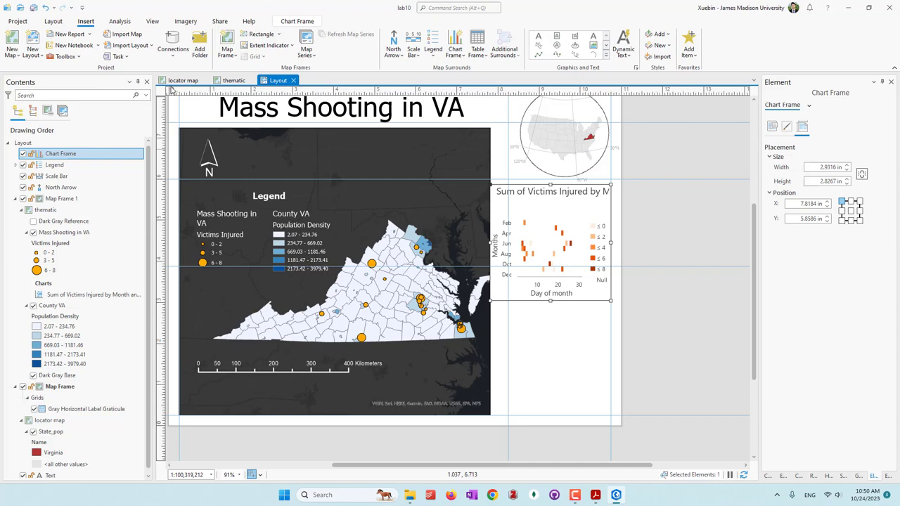
{"action": "left_click", "coordinate": [20, 7]}
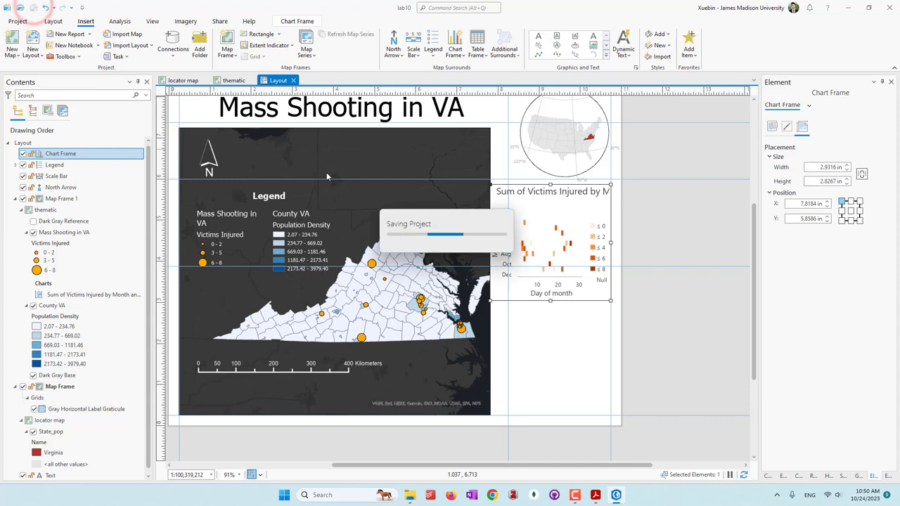
Switch to the thematic map and open the victims chart of the Mass Shooting in VA layer
{"action": "left_click", "coordinate": [232, 80]}
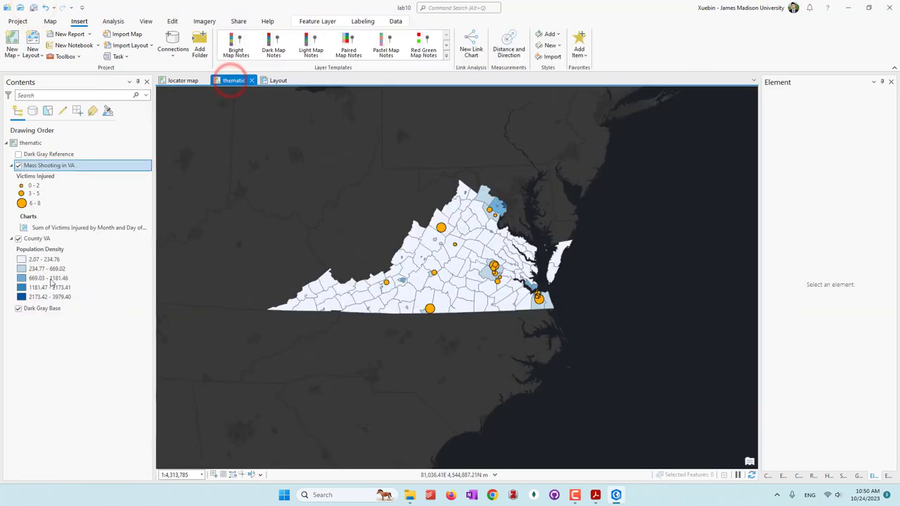
{"action": "left_click", "coordinate": [76, 228]}
{"action": "right_click", "coordinate": [77, 229]}
{"action": "left_click", "coordinate": [103, 236]}
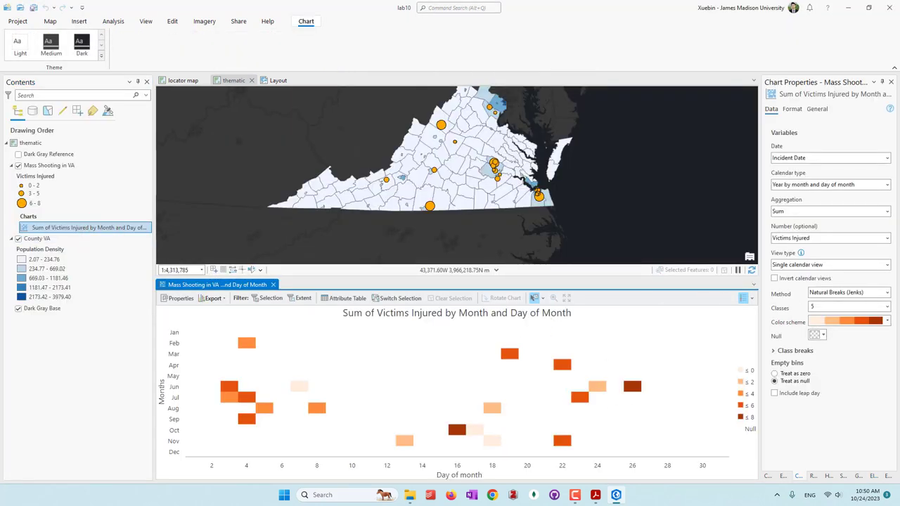
{"action": "left_click", "coordinate": [512, 317]}
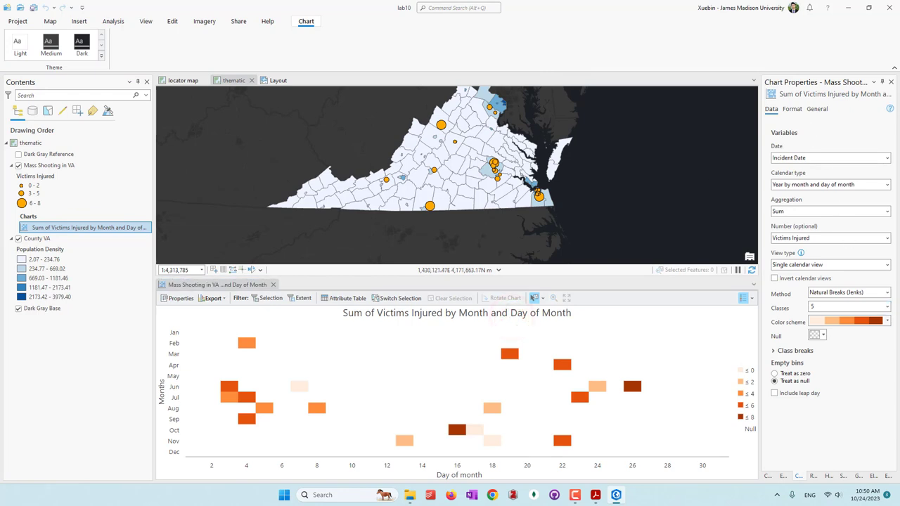
Shorten the chart title to "Sum of Victims Injured"
{"action": "left_click", "coordinate": [812, 111]}
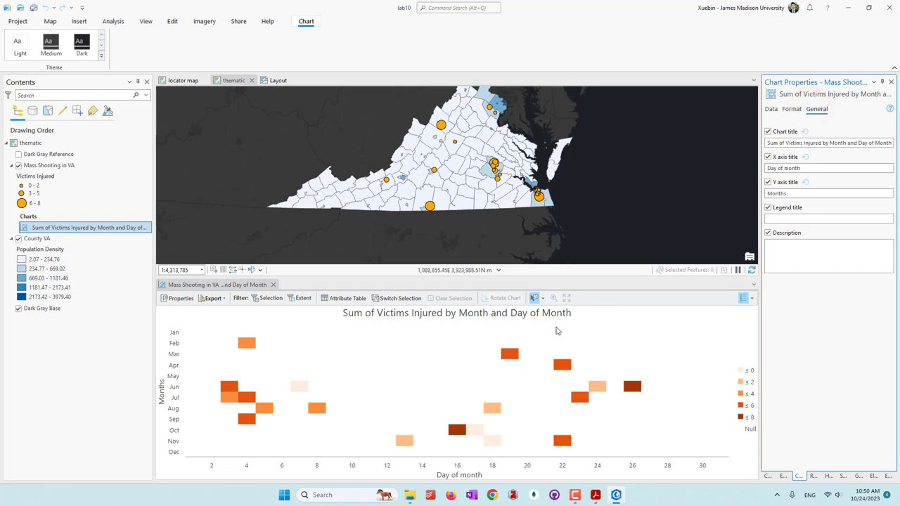
{"action": "left_click", "coordinate": [803, 142]}
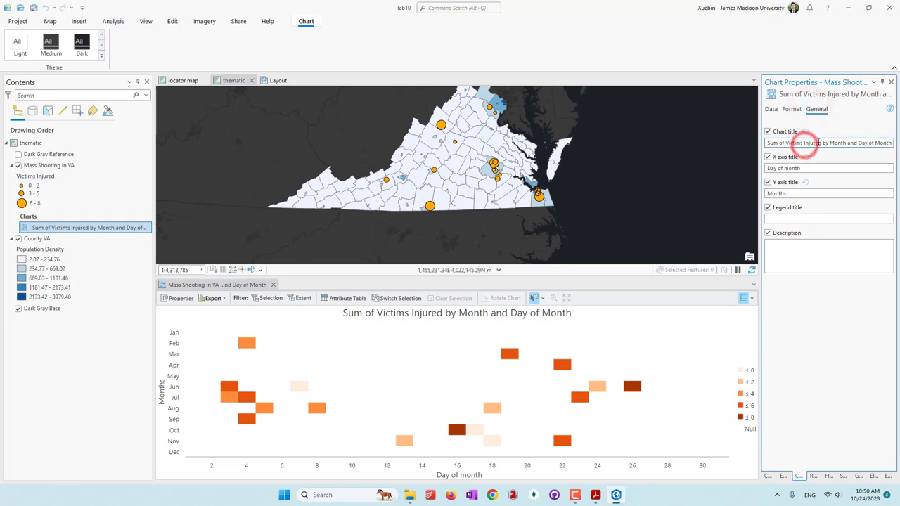
{"action": "left_click", "coordinate": [822, 143], "text": "shift"}
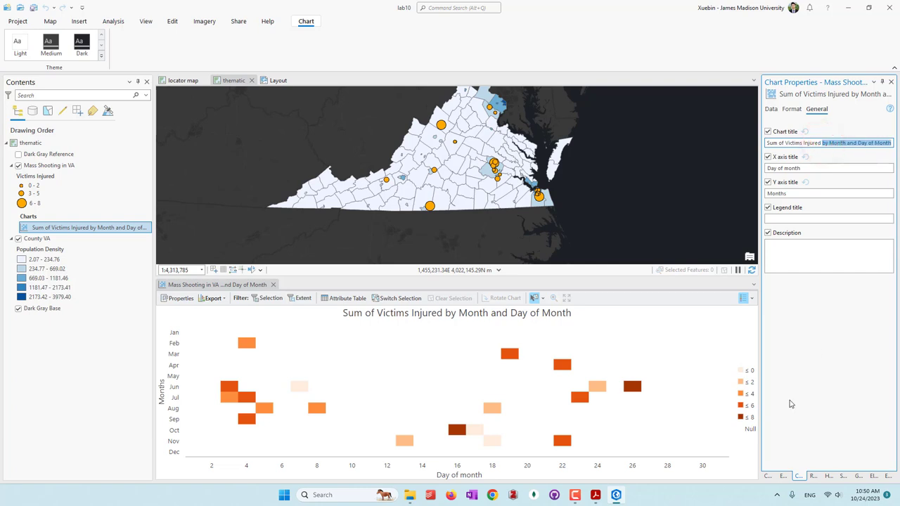
{"action": "key", "text": "BackSpace"}
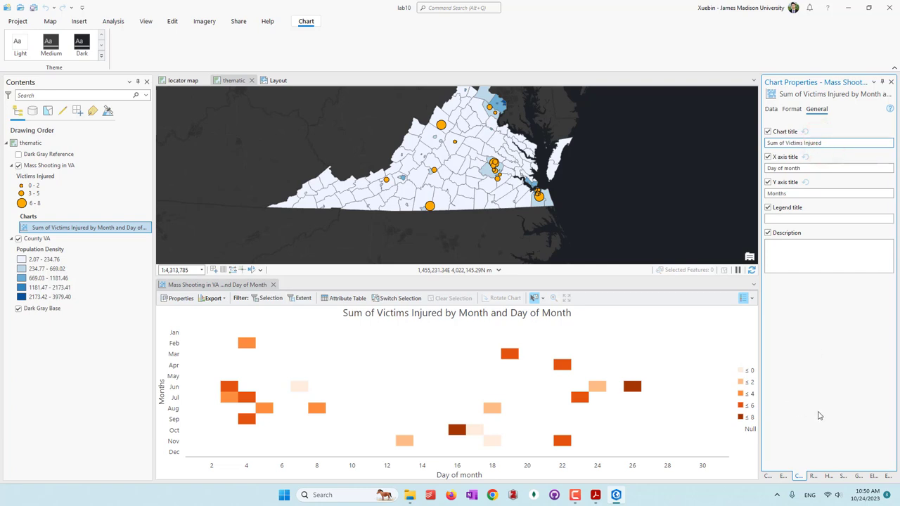
{"action": "left_click", "coordinate": [818, 415]}
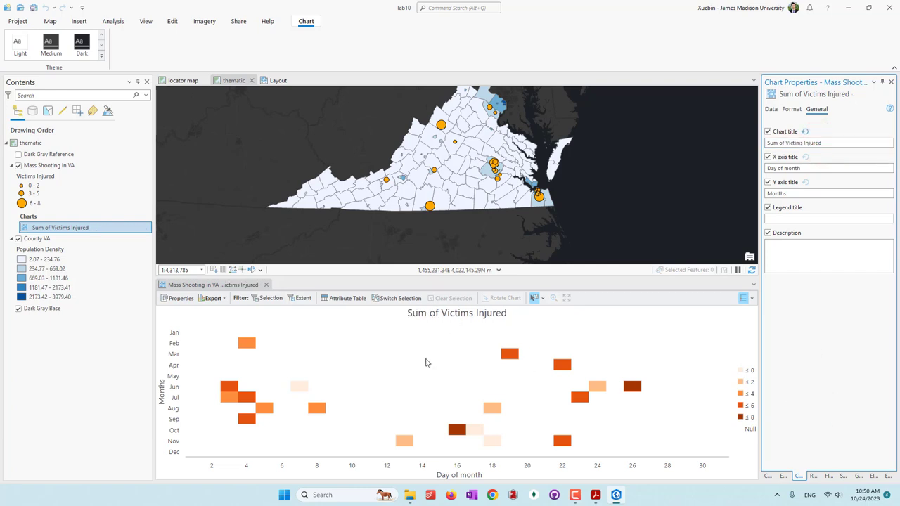
Return to the layout, close the chart view, and narrow the chart frame slightly to leave a gap beside the thematic map
{"action": "left_click", "coordinate": [275, 80]}
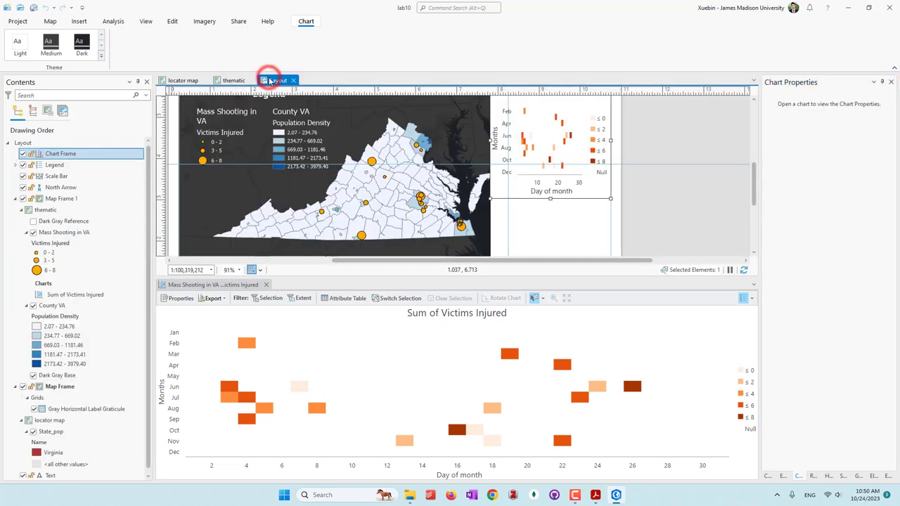
{"action": "left_click", "coordinate": [266, 285]}
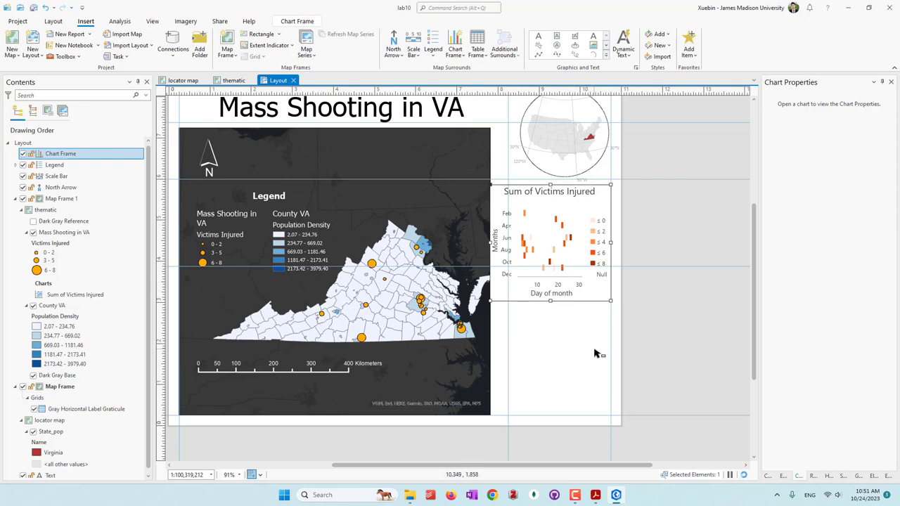
{"action": "scroll", "coordinate": [595, 353], "scroll_direction": "down", "scroll_amount": 2}
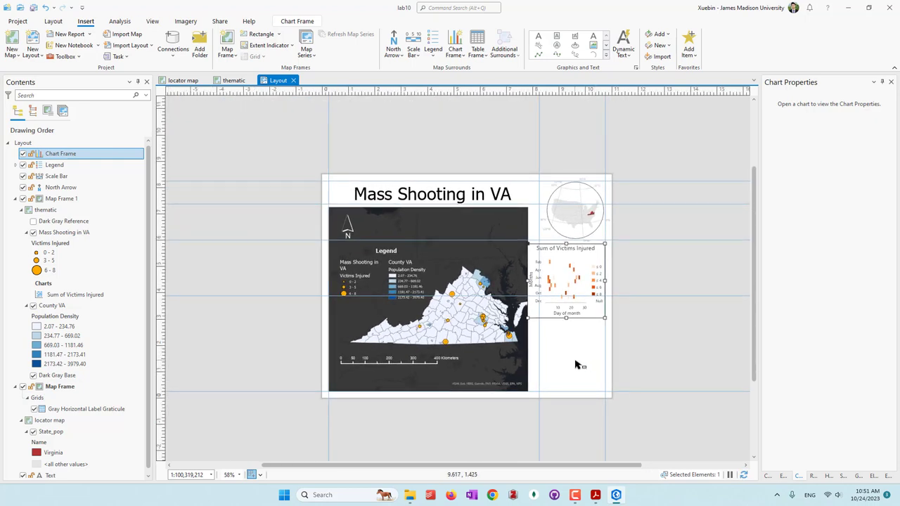
{"action": "scroll", "coordinate": [574, 365], "scroll_direction": "up", "scroll_amount": 2}
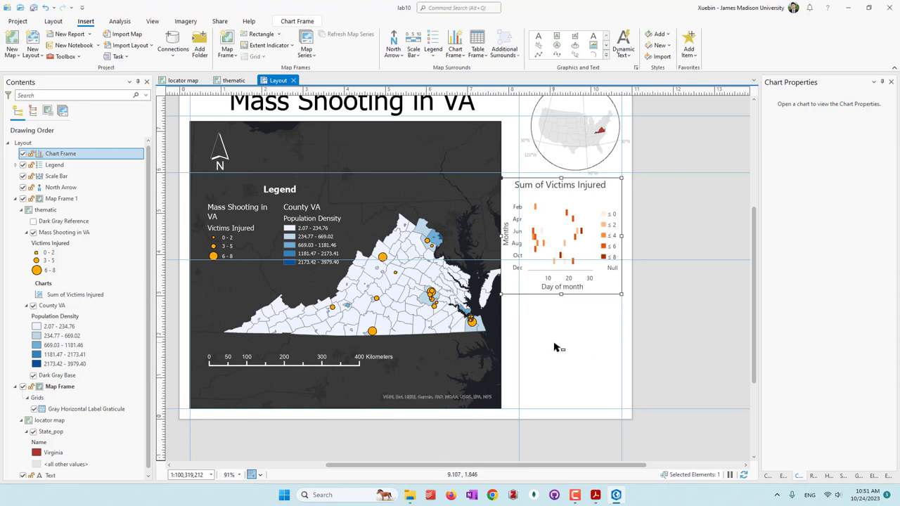
{"action": "left_click_drag", "start_coordinate": [500, 237], "coordinate": [508, 238]}
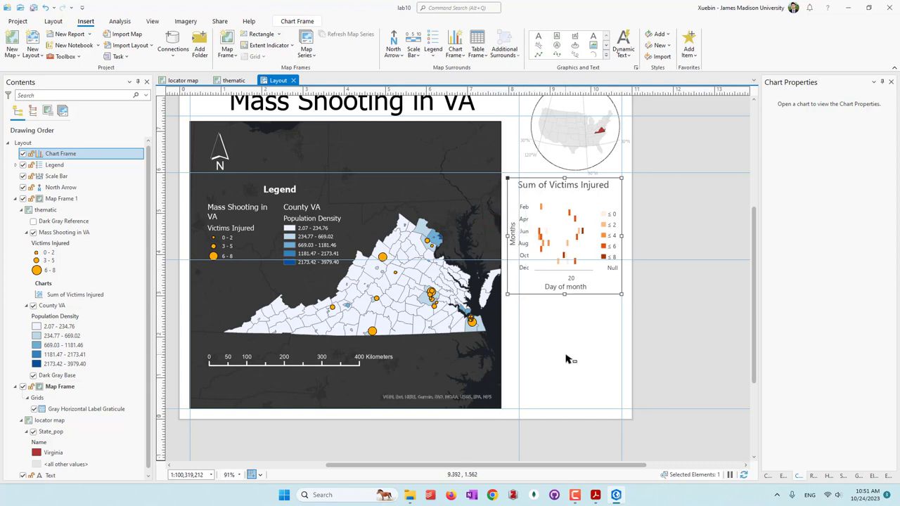
Add a rectangular text box about 2.72 × 1.03 in below the chart, reading "Data source: gun violence archive / census" and the author's name
{"action": "left_click", "coordinate": [556, 35]}
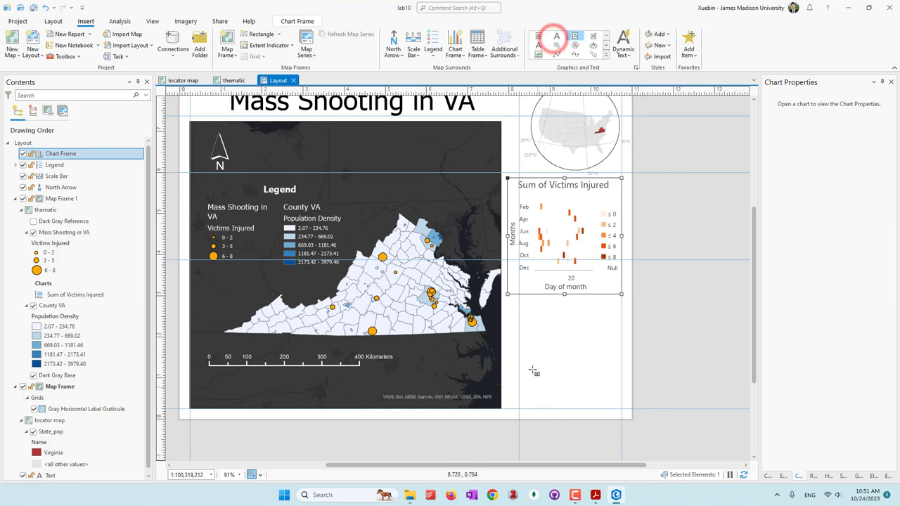
{"action": "left_click_drag", "start_coordinate": [511, 318], "coordinate": [622, 362]}
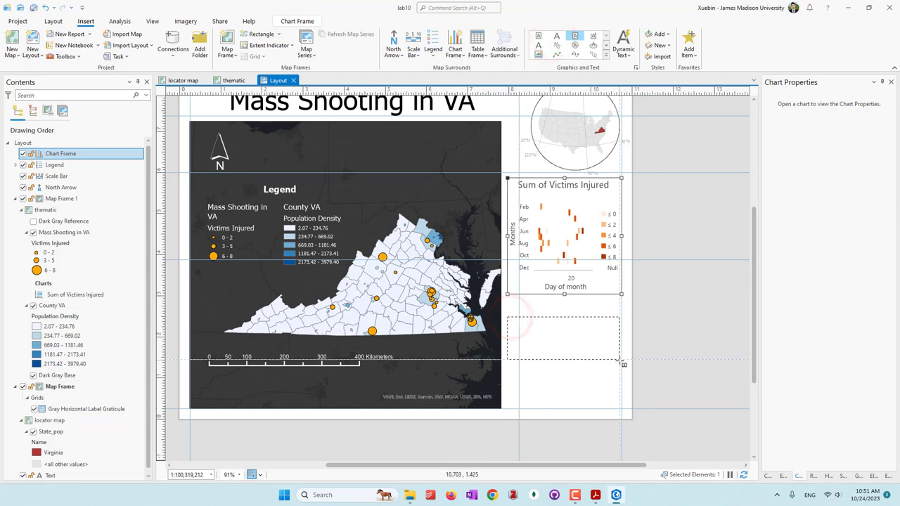
{"action": "scroll", "coordinate": [541, 335], "scroll_direction": "up", "scroll_amount": 4}
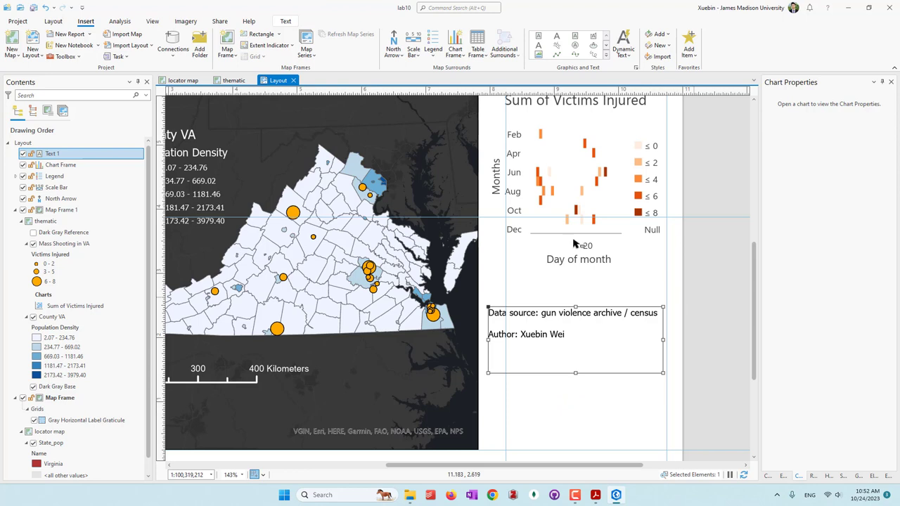
Increase the font size of the data source and author text to 11 pt and leave the text deselected
{"action": "left_click", "coordinate": [286, 21]}
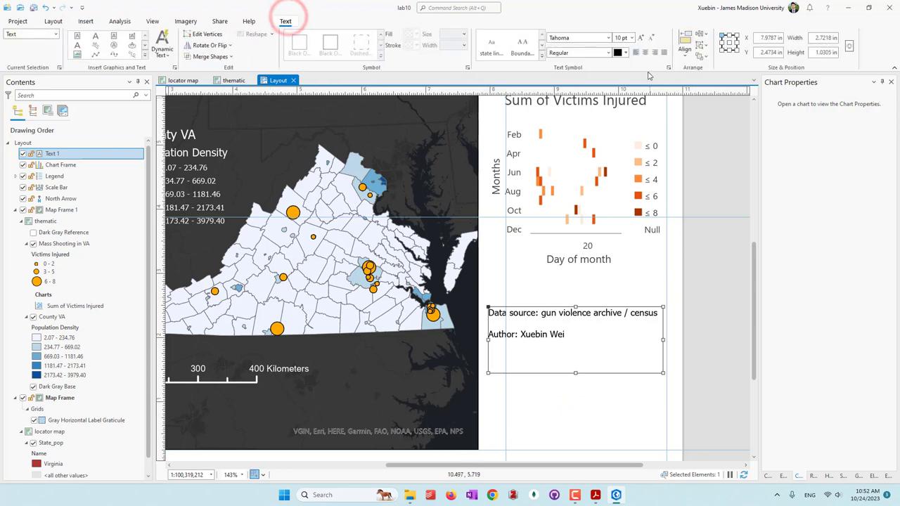
{"action": "left_click", "coordinate": [641, 38]}
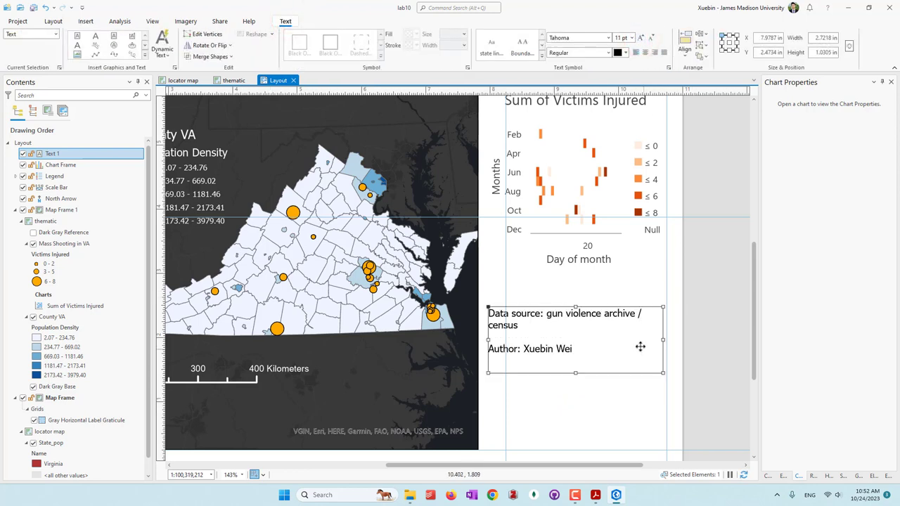
{"action": "double_click", "coordinate": [551, 320]}
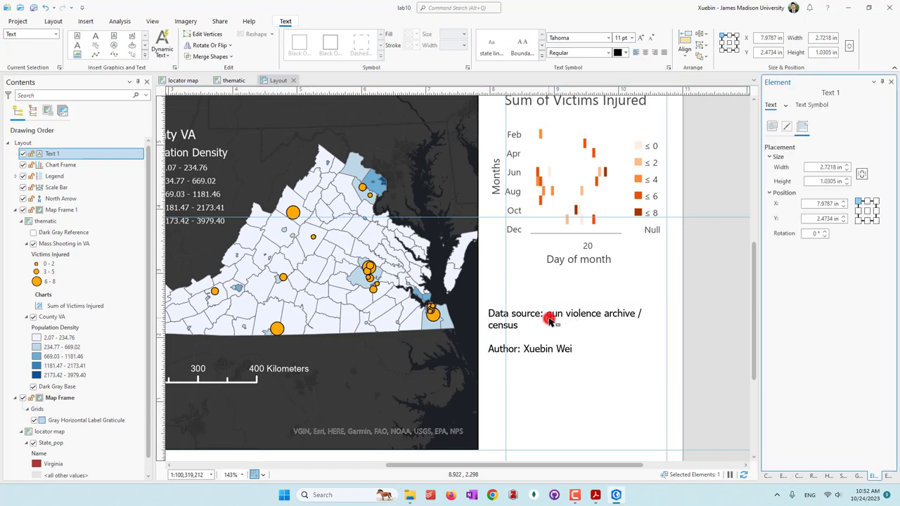
{"action": "double_click", "coordinate": [552, 321]}
{"action": "left_click", "coordinate": [547, 315]}
{"action": "left_click", "coordinate": [690, 345]}
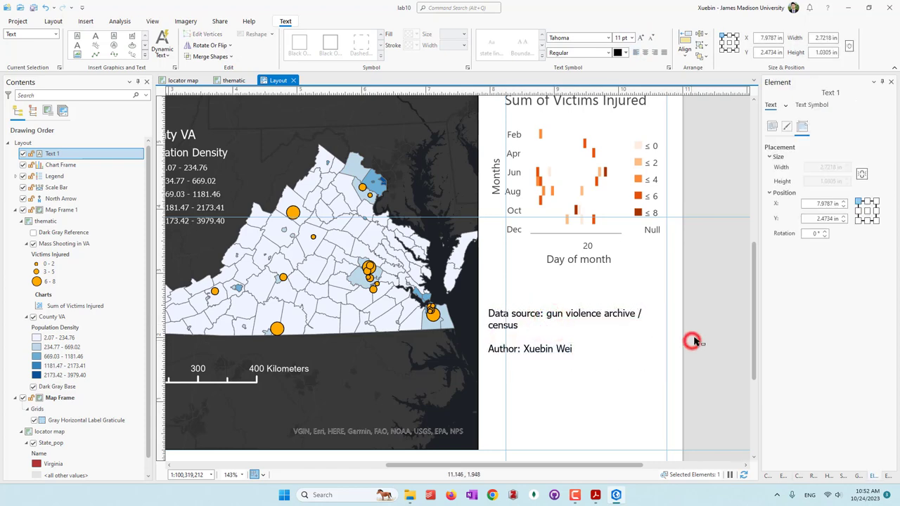
Try a Spatial Reference dynamic text for the locator map frame below the author text, and delete it
{"action": "scroll", "coordinate": [692, 344], "scroll_direction": "down", "scroll_amount": 3}
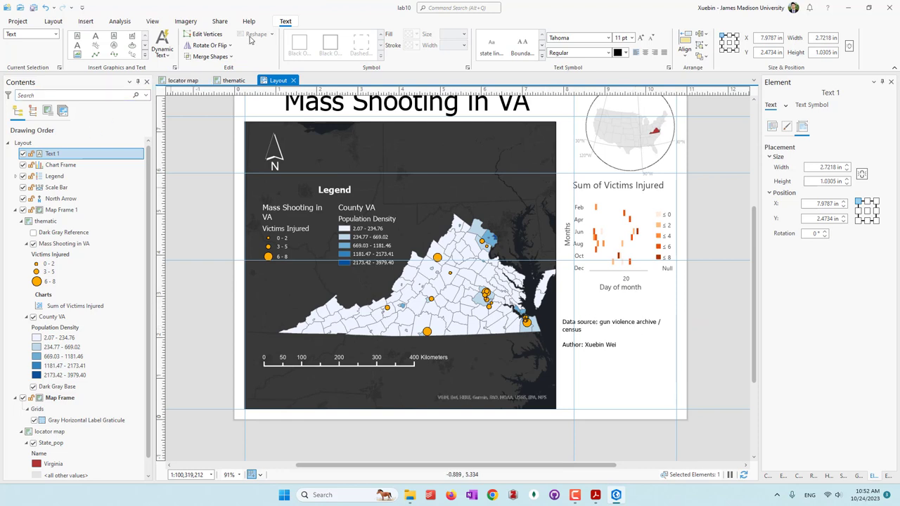
{"action": "left_click", "coordinate": [85, 22]}
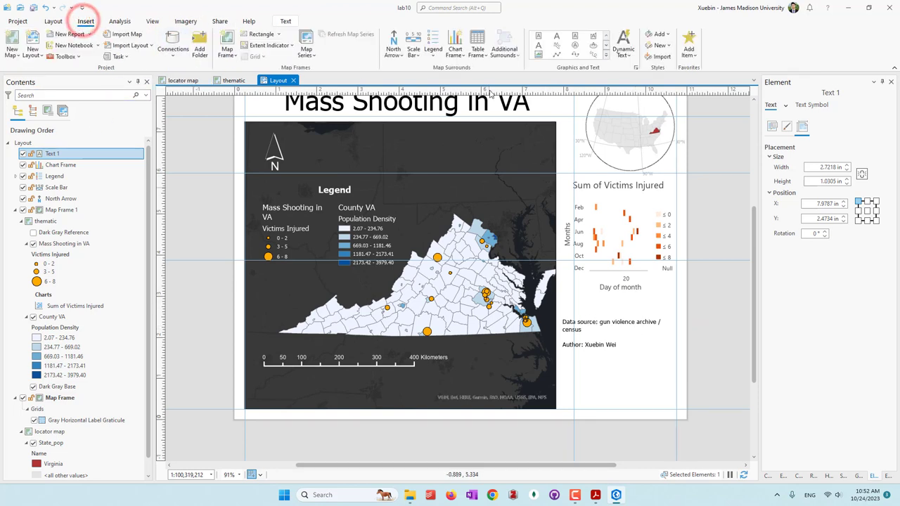
{"action": "left_click", "coordinate": [623, 61]}
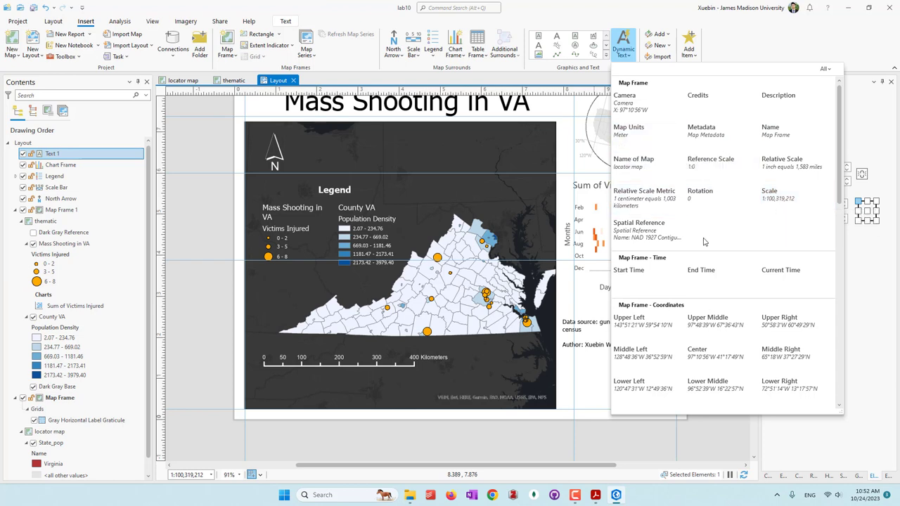
{"action": "scroll", "coordinate": [703, 241], "scroll_direction": "down", "scroll_amount": 1}
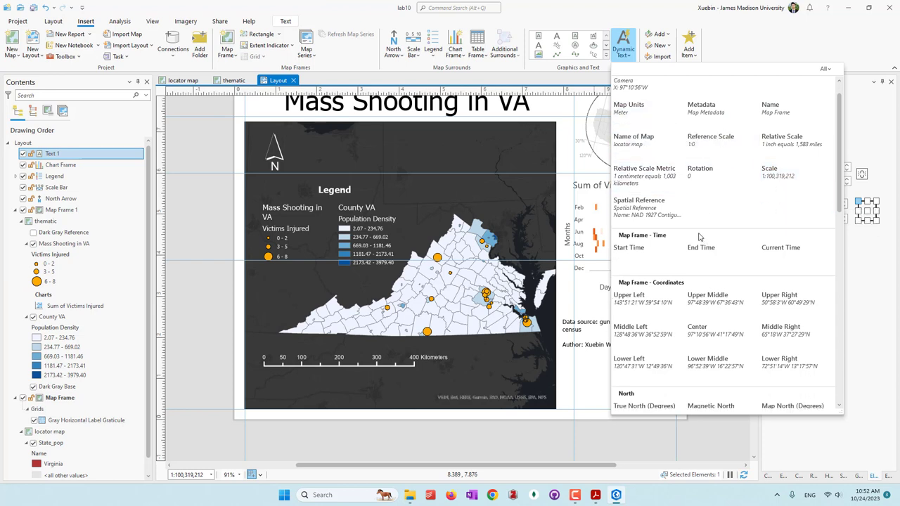
{"action": "left_click", "coordinate": [642, 209]}
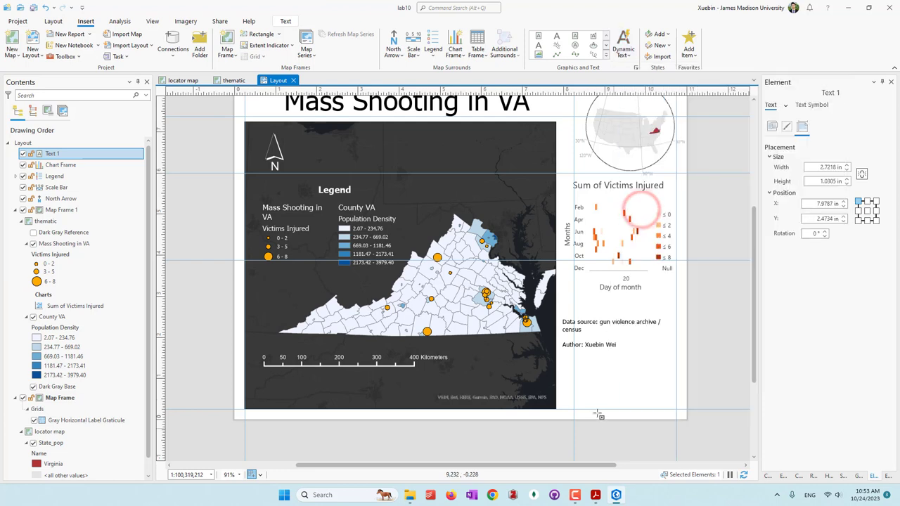
{"action": "left_click_drag", "start_coordinate": [566, 363], "coordinate": [676, 399]}
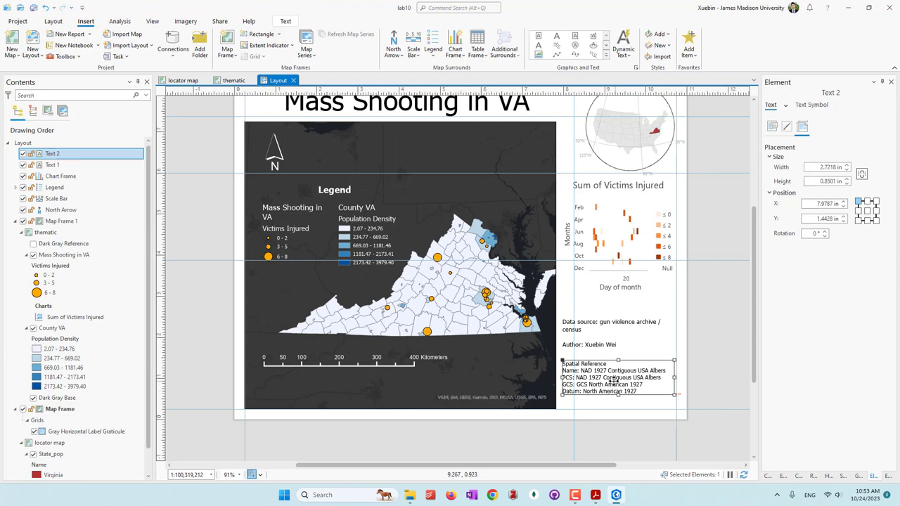
{"action": "double_click", "coordinate": [631, 377]}
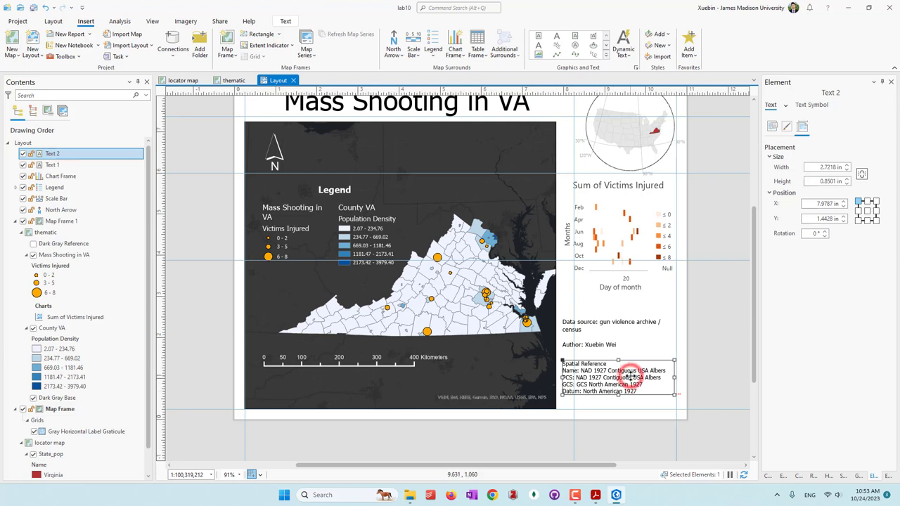
{"action": "key", "text": "Delete"}
Add a Spatial Reference dynamic text for the thematic map frame below the author text, about 2.72 × 1.01 in
{"action": "left_click", "coordinate": [511, 219]}
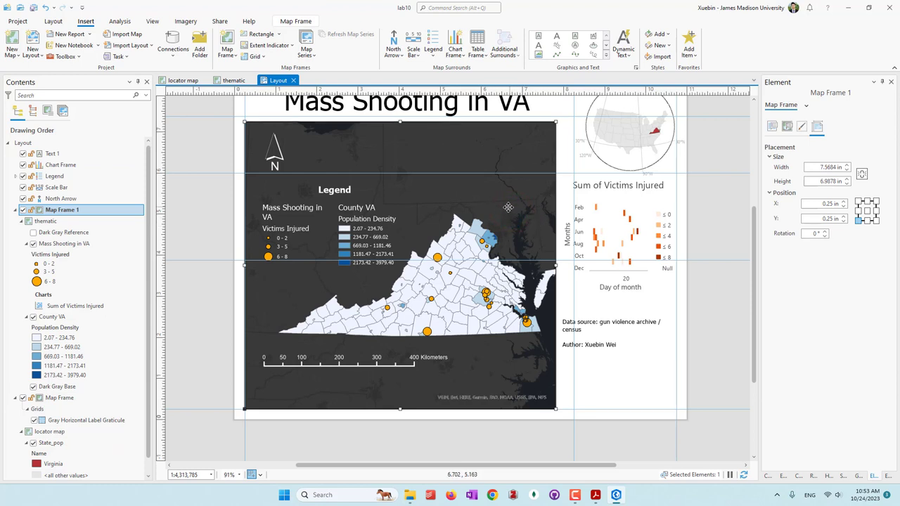
{"action": "left_click", "coordinate": [626, 55]}
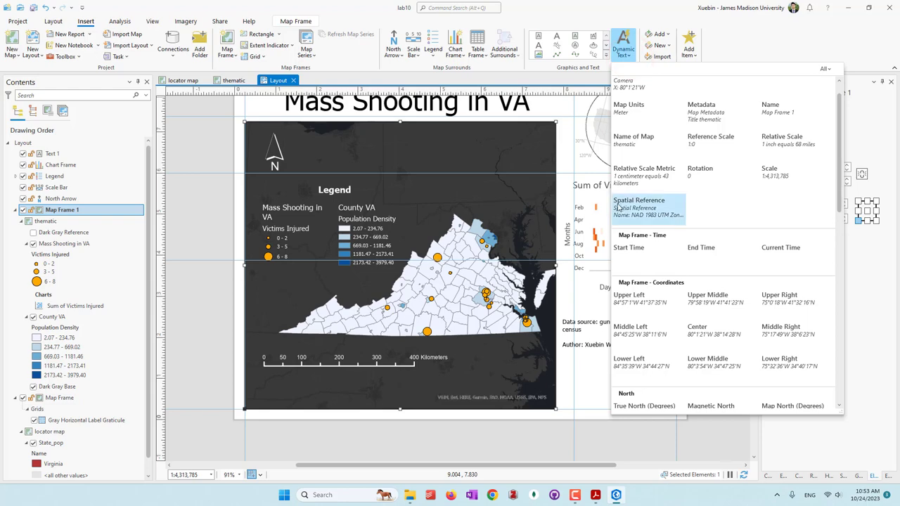
{"action": "left_click", "coordinate": [621, 205]}
{"action": "left_click_drag", "start_coordinate": [562, 354], "coordinate": [679, 399]}
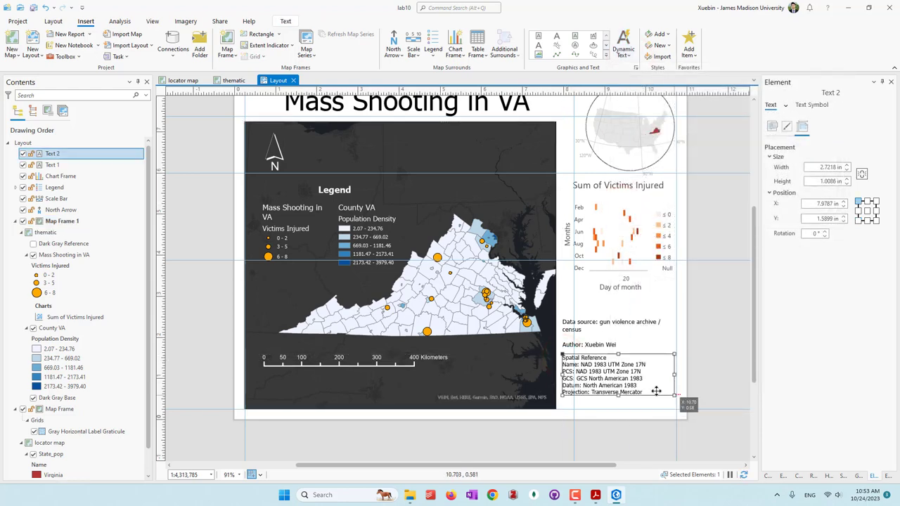
{"action": "left_click", "coordinate": [601, 379]}
{"action": "double_click", "coordinate": [601, 379]}
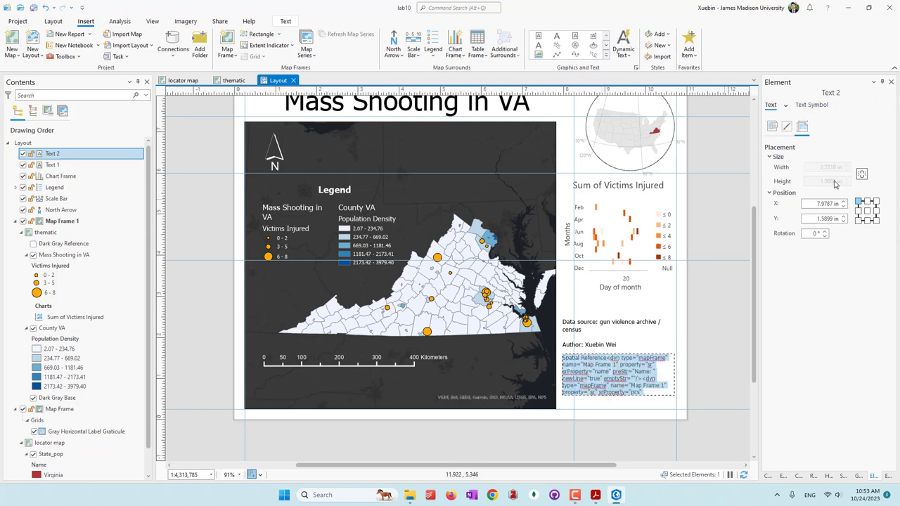
{"action": "key", "text": "Escape"}
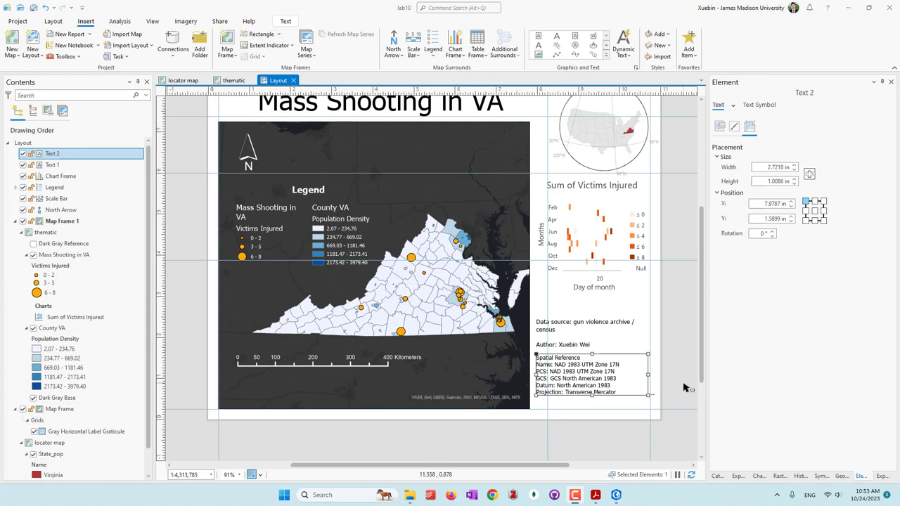
{"action": "double_click", "coordinate": [595, 379]}
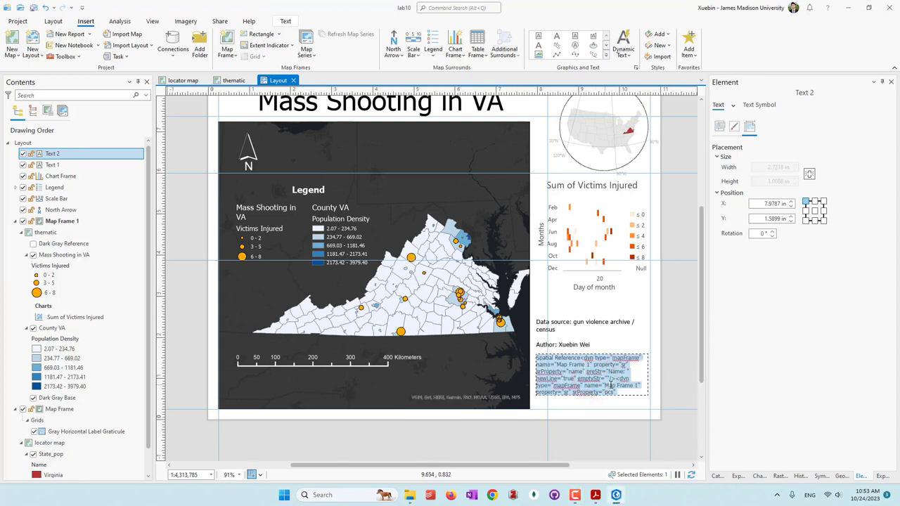
{"action": "left_click", "coordinate": [675, 373]}
Remove all fields except the name from the thematic map's Spatial Reference dynamic text
{"action": "left_click", "coordinate": [597, 376]}
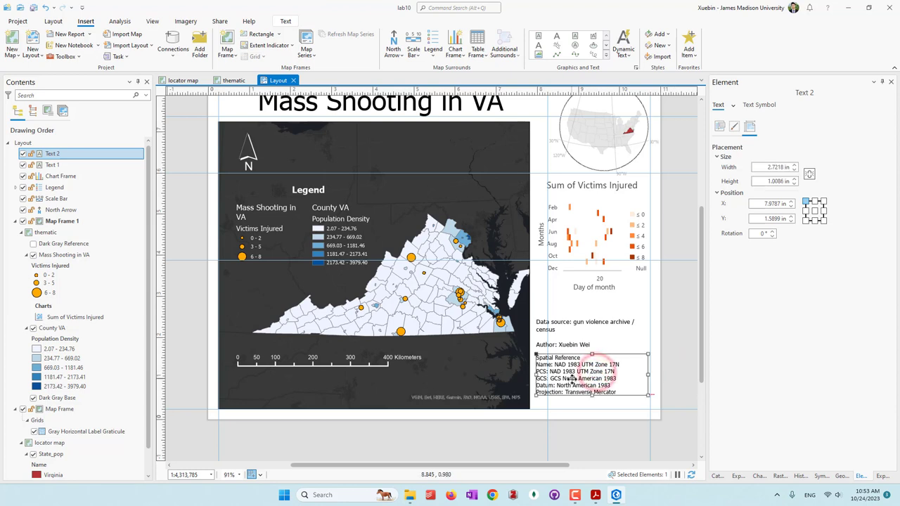
{"action": "left_click", "coordinate": [719, 127]}
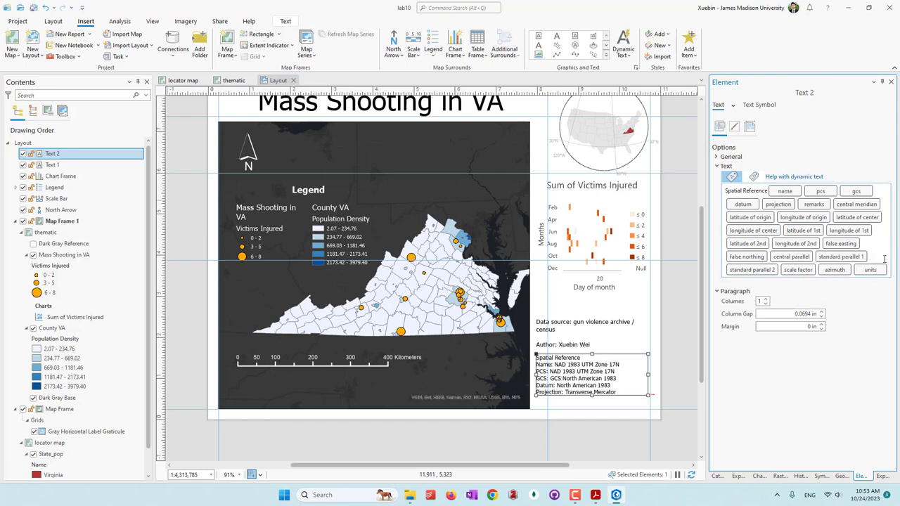
{"action": "left_click", "coordinate": [882, 255]}
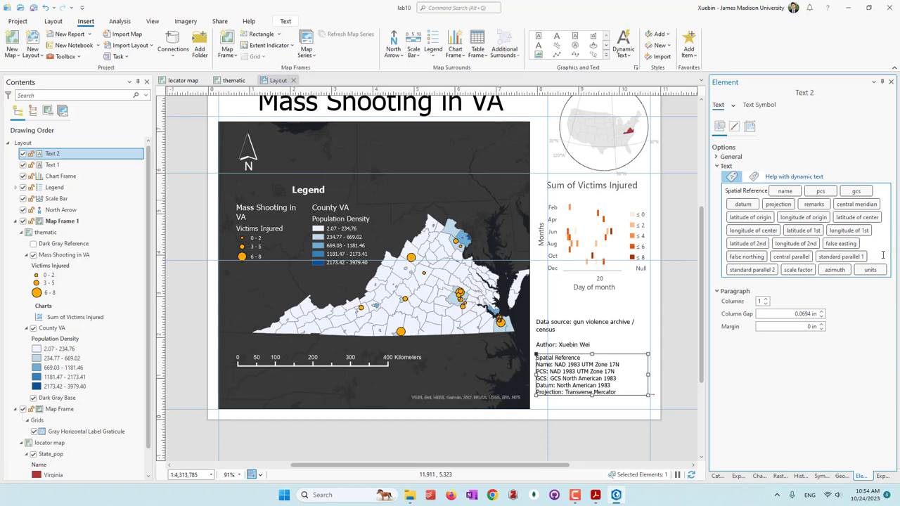
{"action": "left_click_drag", "start_coordinate": [882, 255], "coordinate": [805, 193]}
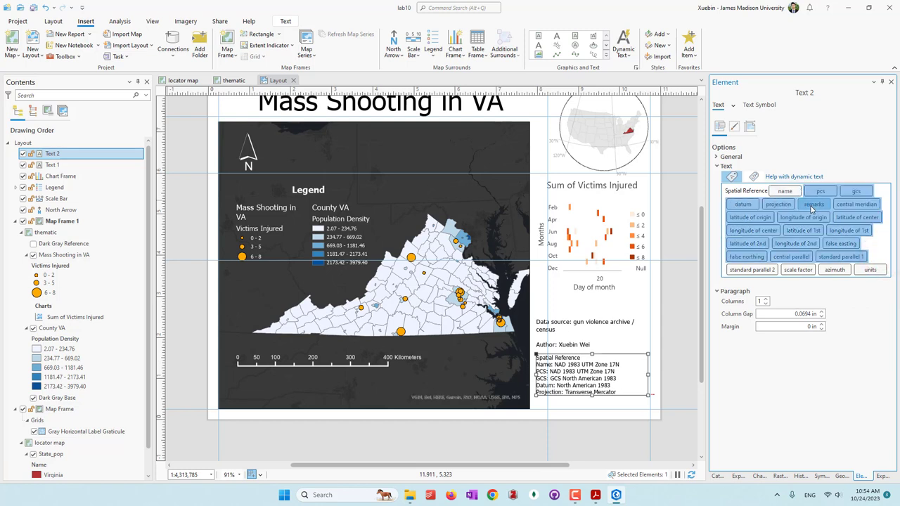
{"action": "key", "text": "Delete"}
{"action": "left_click", "coordinate": [843, 211], "text": "shift"}
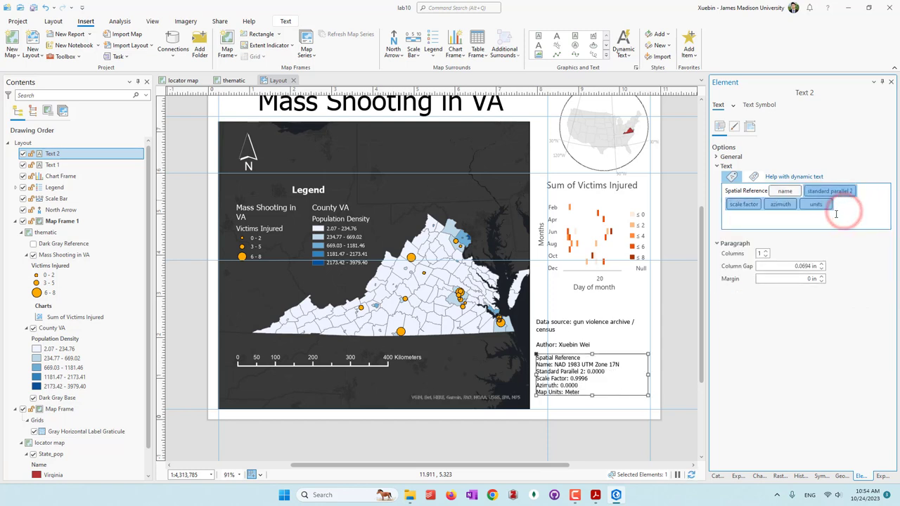
{"action": "key", "text": "Delete"}
{"action": "left_click", "coordinate": [839, 368]}
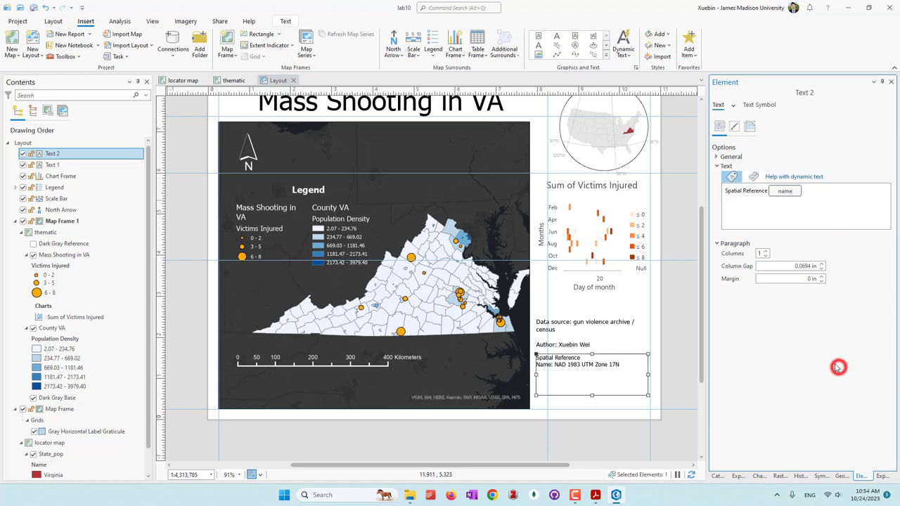
{"action": "left_click", "coordinate": [685, 378]}
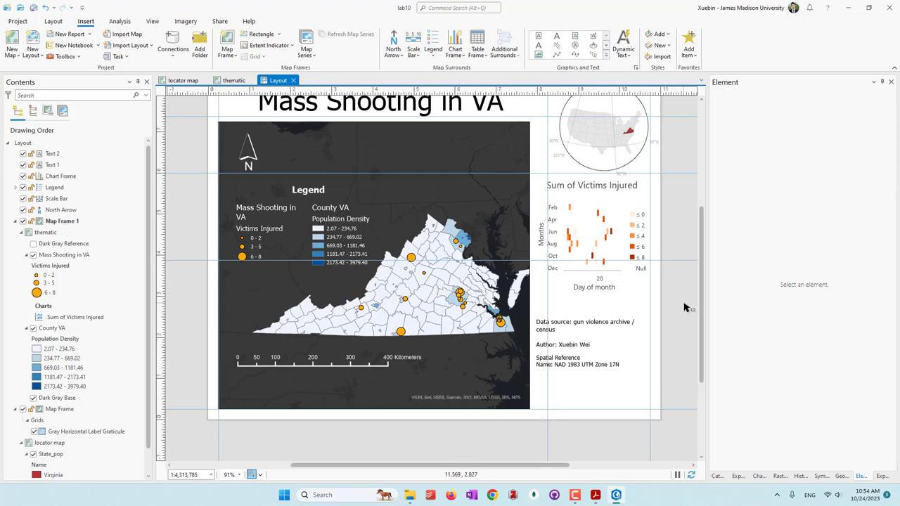
Draw a rectangle just inside the page edges as a border enclosing all layout elements
{"action": "scroll", "coordinate": [686, 307], "scroll_direction": "down", "scroll_amount": 3}
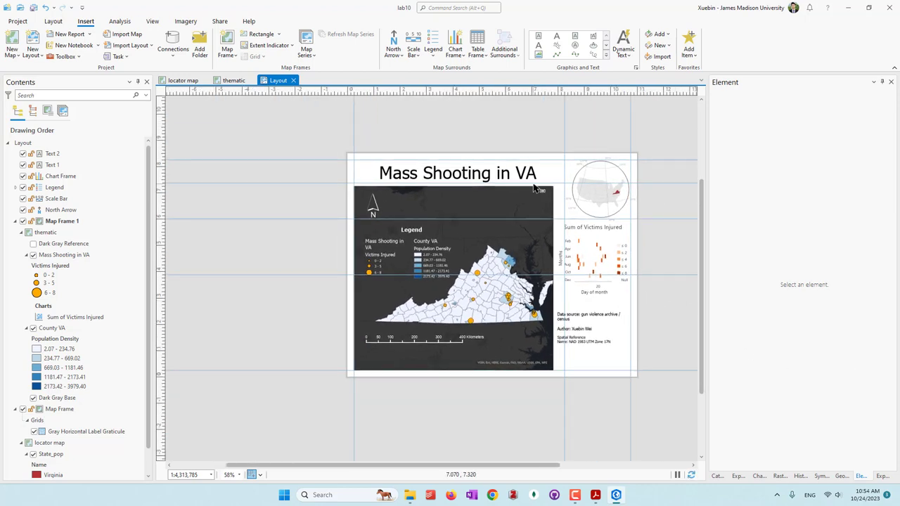
{"action": "left_click", "coordinate": [605, 55]}
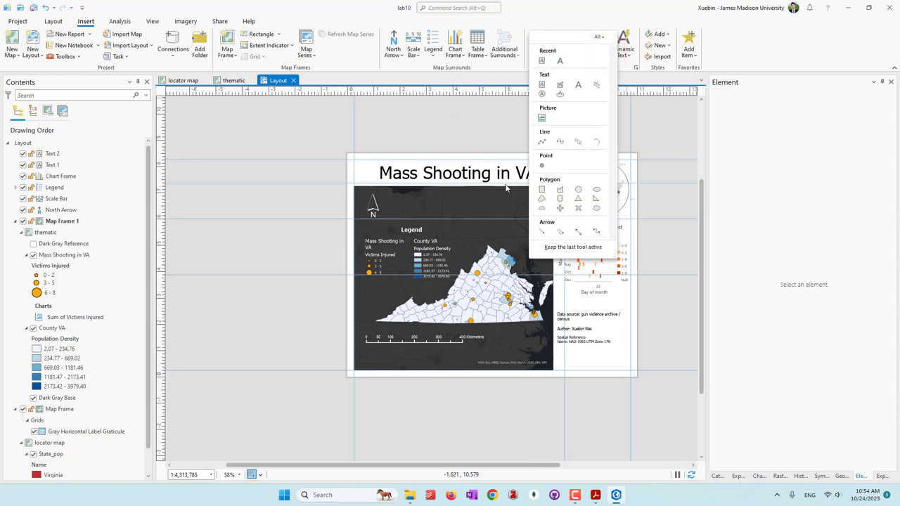
{"action": "left_click", "coordinate": [542, 191]}
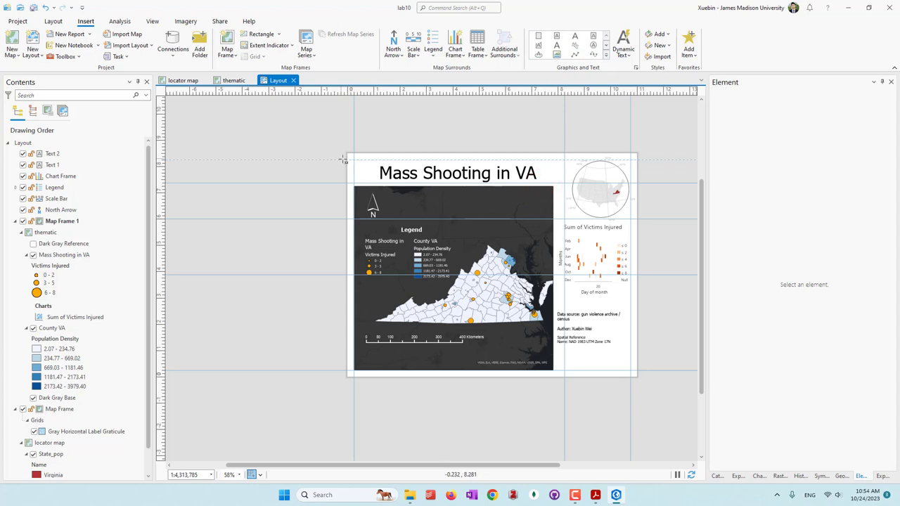
{"action": "scroll", "coordinate": [352, 161], "scroll_direction": "up", "scroll_amount": 3}
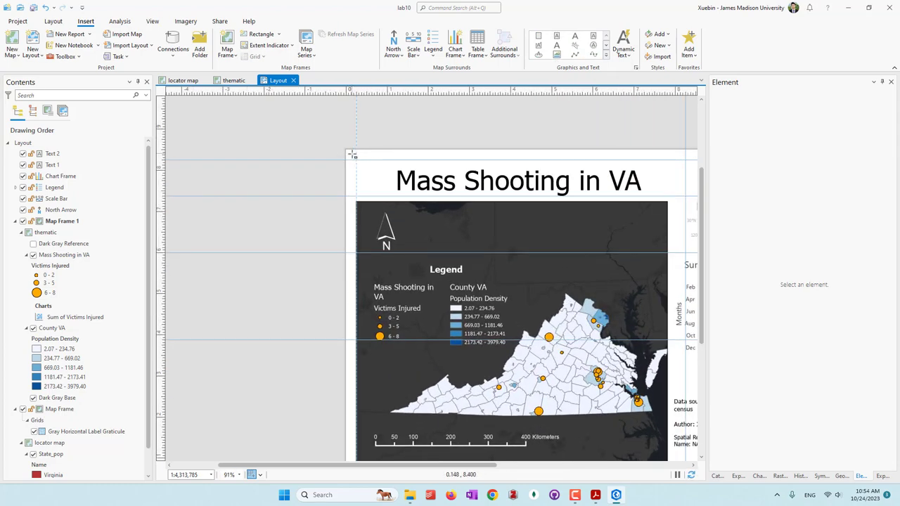
{"action": "left_click_drag", "start_coordinate": [352, 153], "coordinate": [557, 294]}
{"action": "scroll", "coordinate": [349, 152], "scroll_direction": "down", "scroll_amount": 8}
{"action": "scroll", "coordinate": [464, 275], "scroll_direction": "up", "scroll_amount": 4}
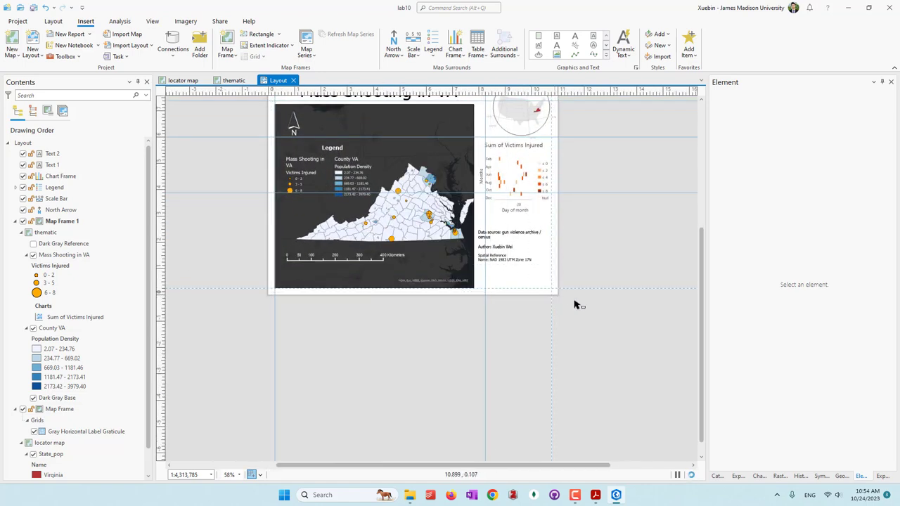
{"action": "left_click", "coordinate": [640, 321]}
{"action": "scroll", "coordinate": [404, 363], "scroll_direction": "down", "scroll_amount": 2}
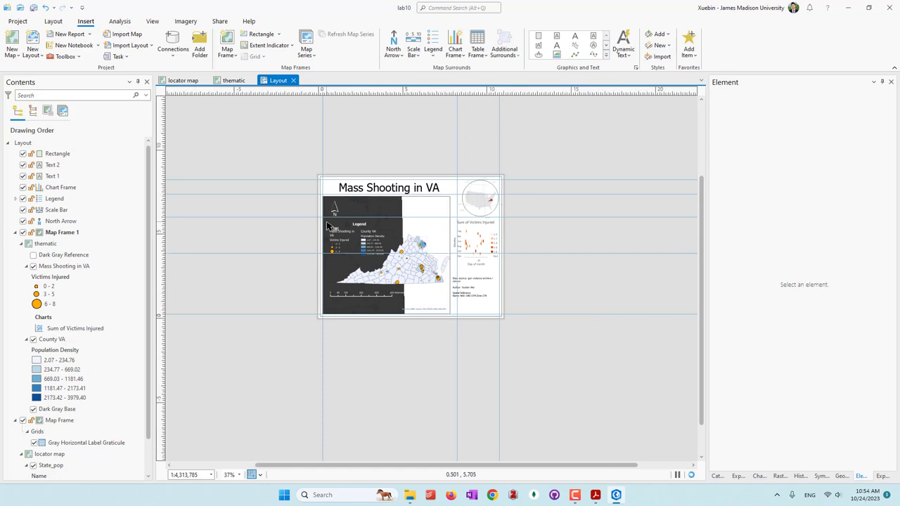
{"action": "scroll", "coordinate": [306, 190], "scroll_direction": "up", "scroll_amount": 2}
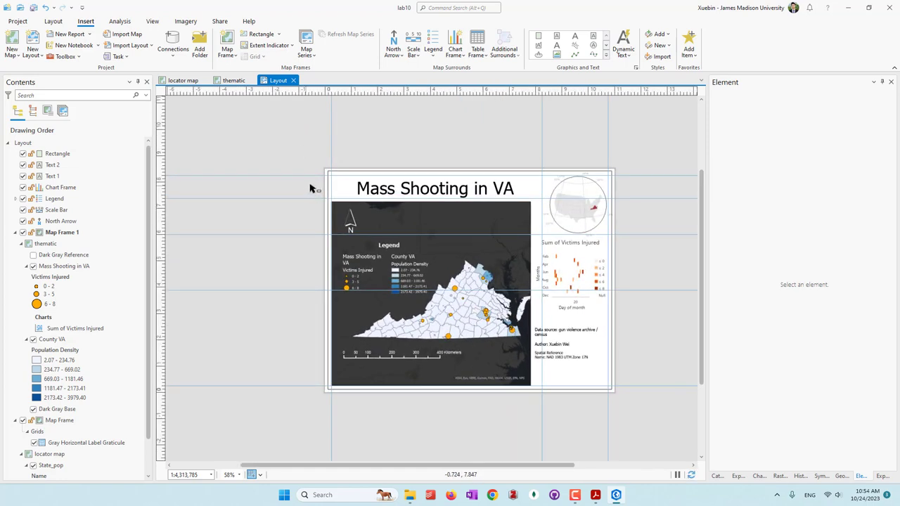
Open the guide options for the layout's horizontal ruler
{"action": "right_click", "coordinate": [426, 92]}
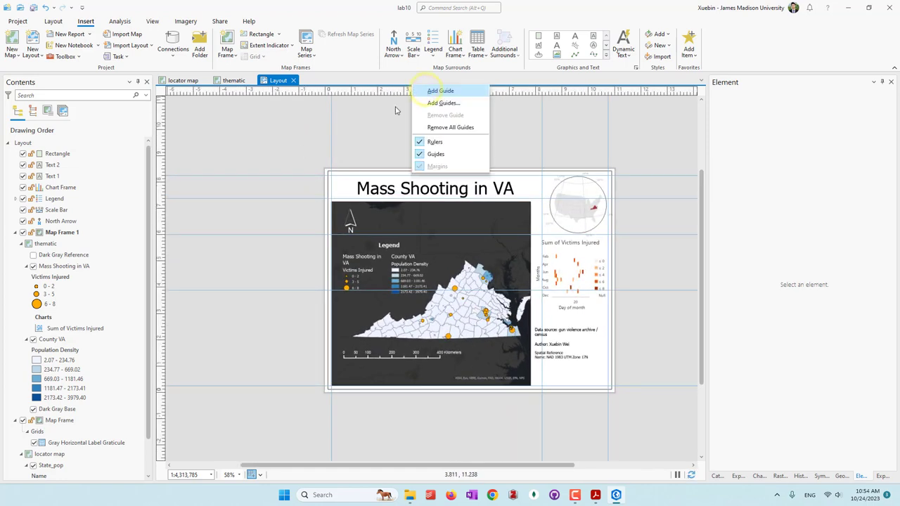